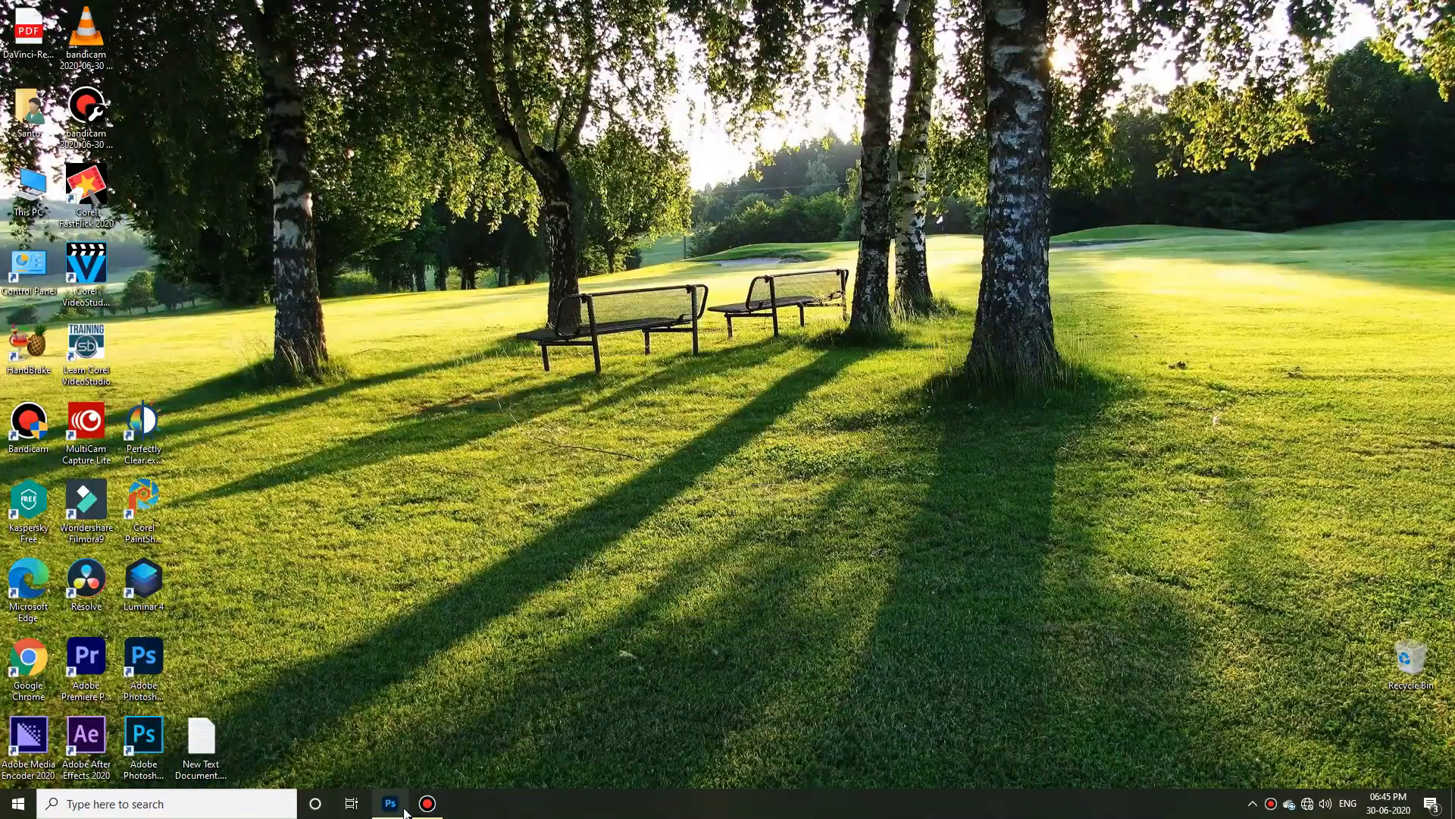
# Step: Switch to Photoshop and duplicate the portrait's Background layer
pyautogui.click(390, 803)
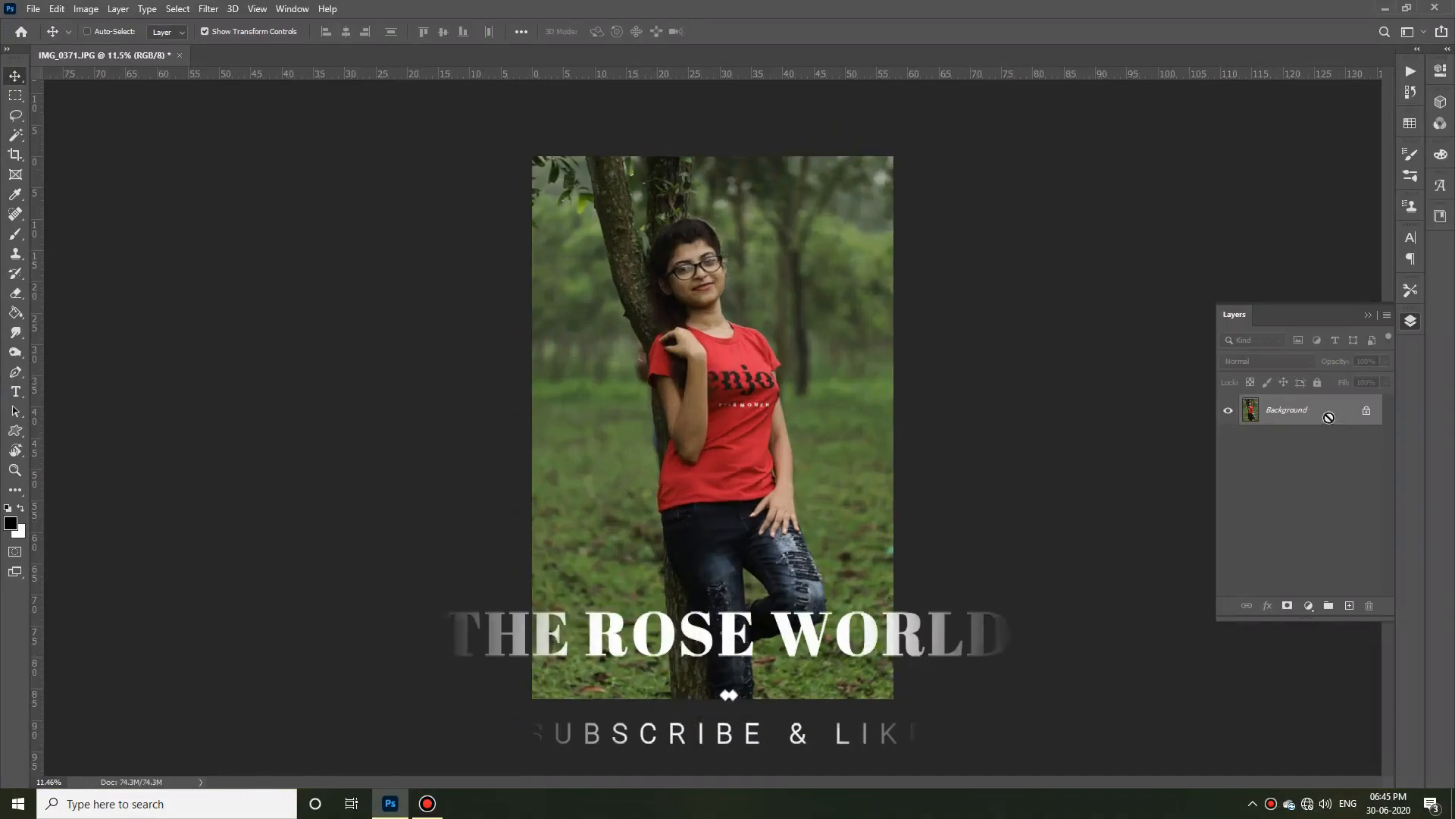
pyautogui.hotkey('ctrl', 'j')
# Step: Retouch the skin on the face, neck, arms and hands with the Spot Healing Brush at size 15
pyautogui.press('j')
pyautogui.scroll(10, 710, 438)
pyautogui.scroll(2, 709, 437)
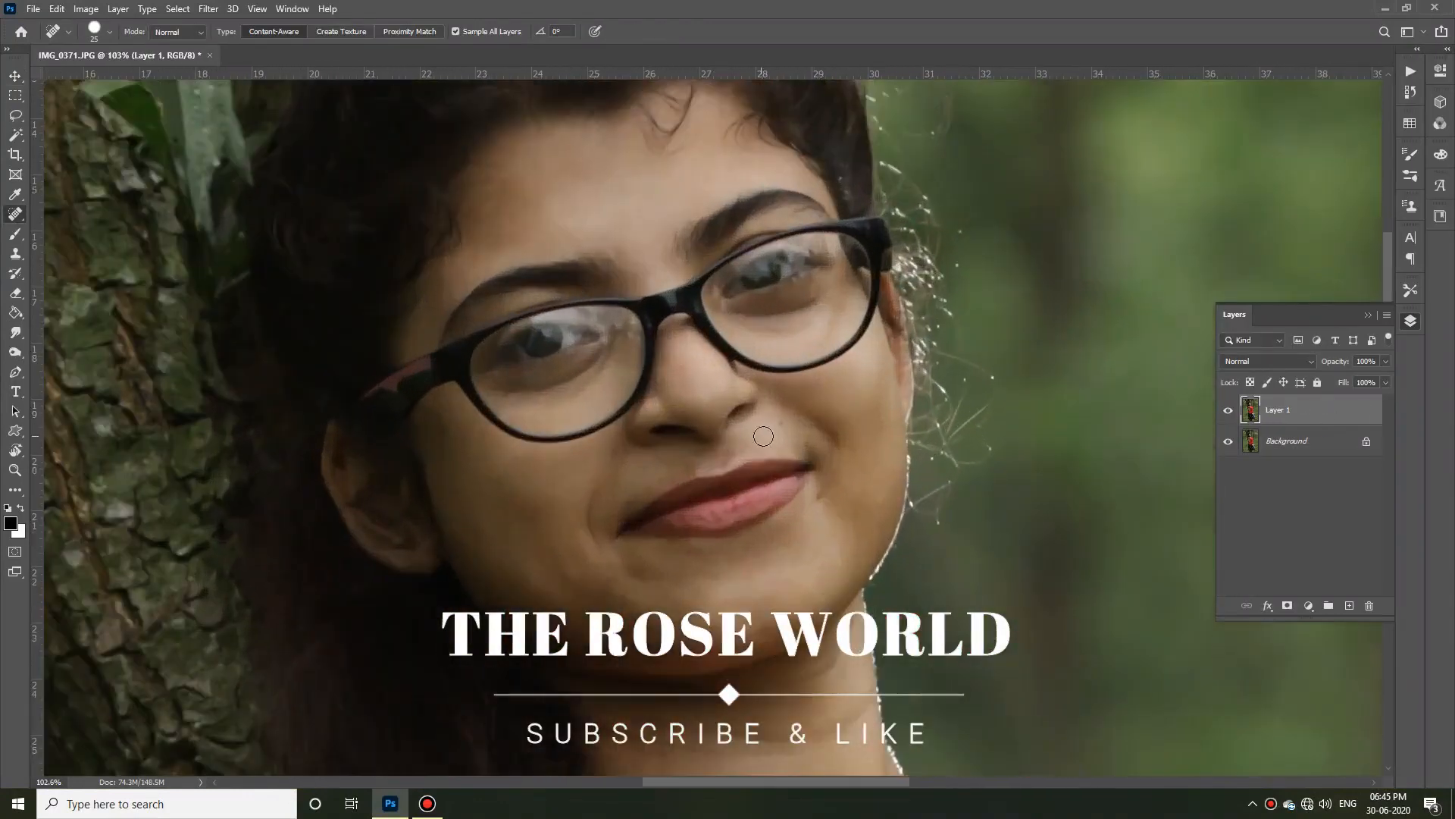
pyautogui.press('[')
pyautogui.scroll(-1, 617, 521)
pyautogui.scroll(-3, 646, 567)
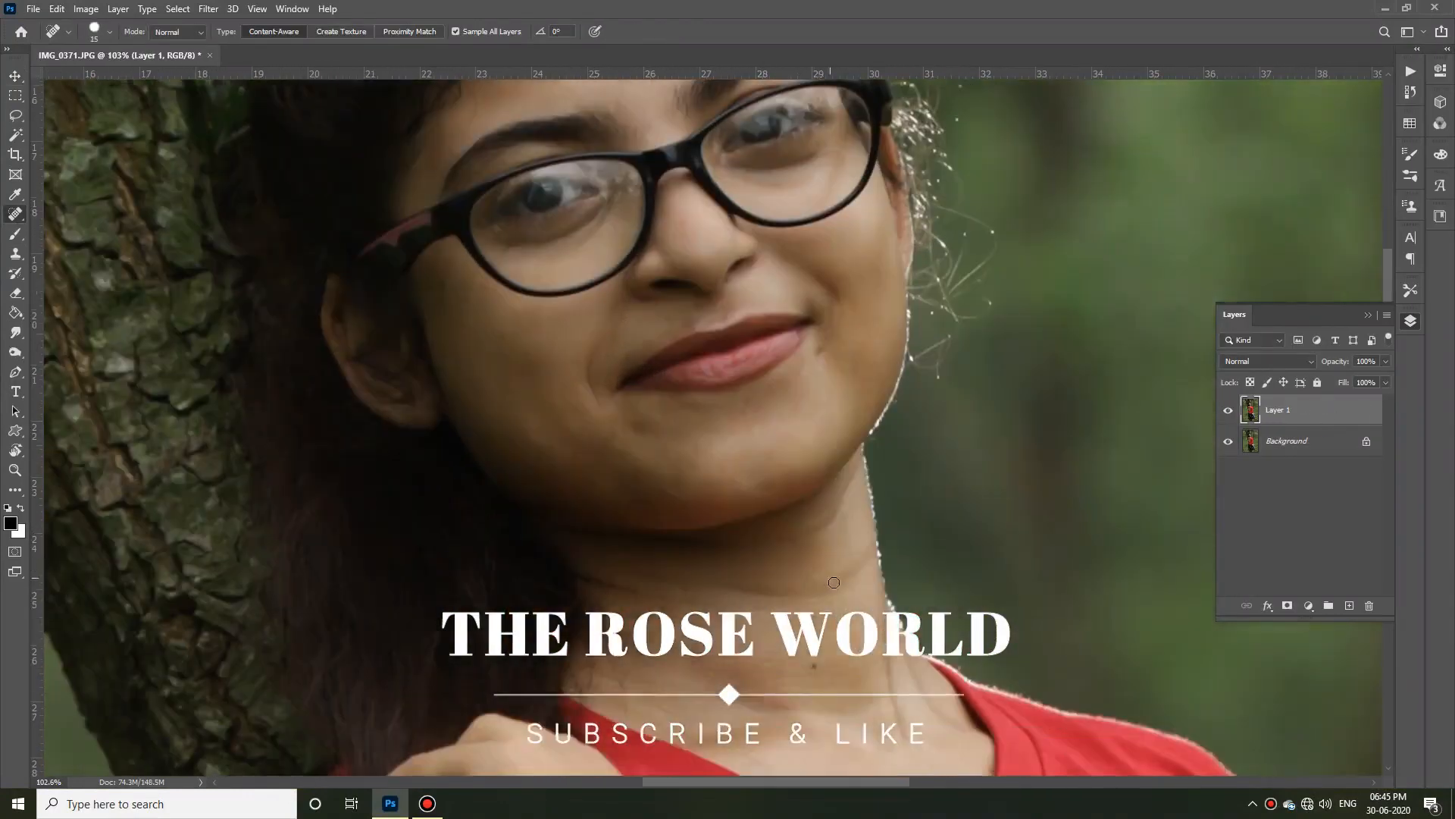
pyautogui.scroll(-2, 833, 606)
pyautogui.scroll(-3, 802, 470)
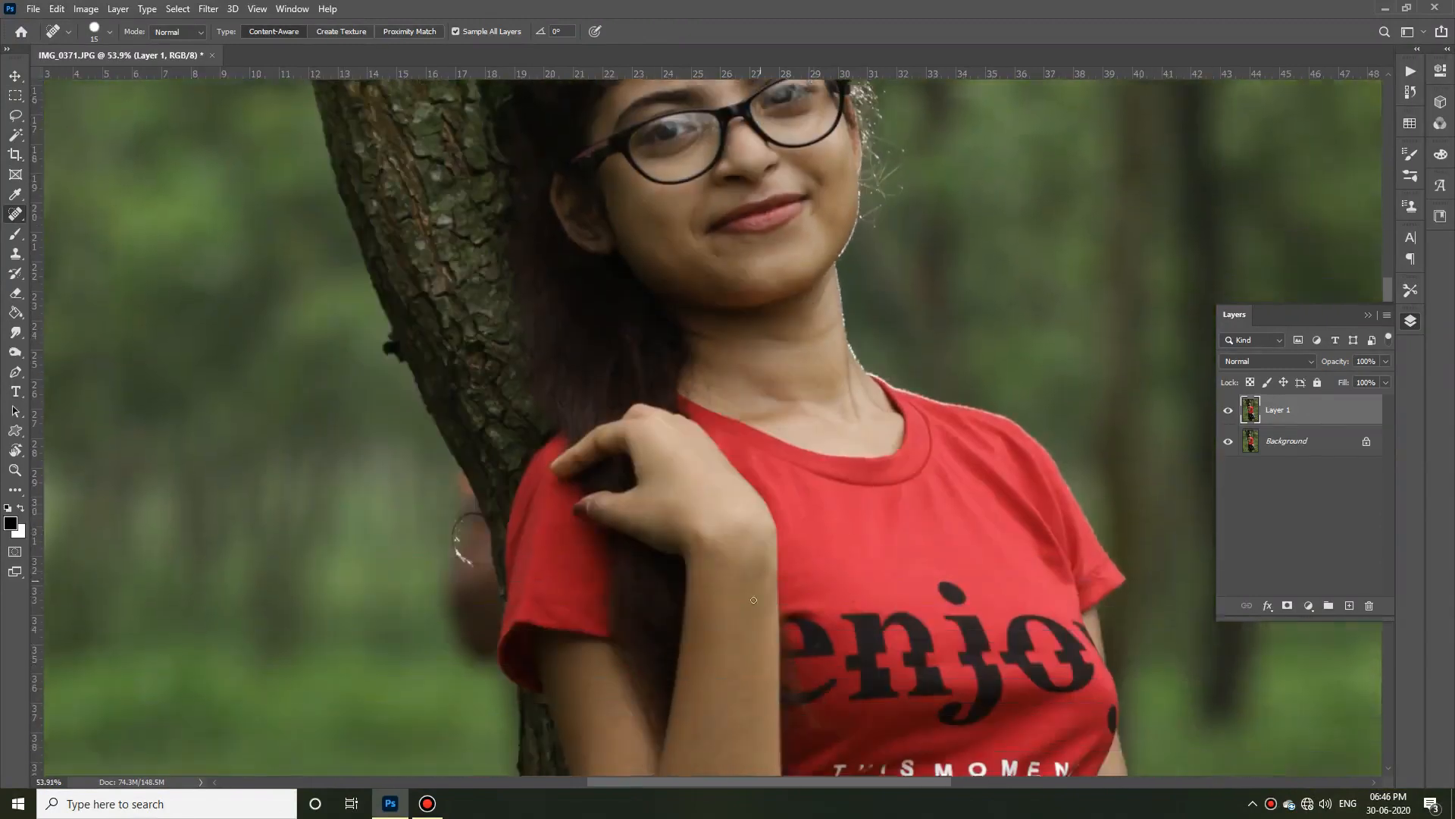
pyautogui.scroll(-4, 909, 530)
pyautogui.scroll(3, 1096, 614)
pyautogui.scroll(-5, 1096, 615)
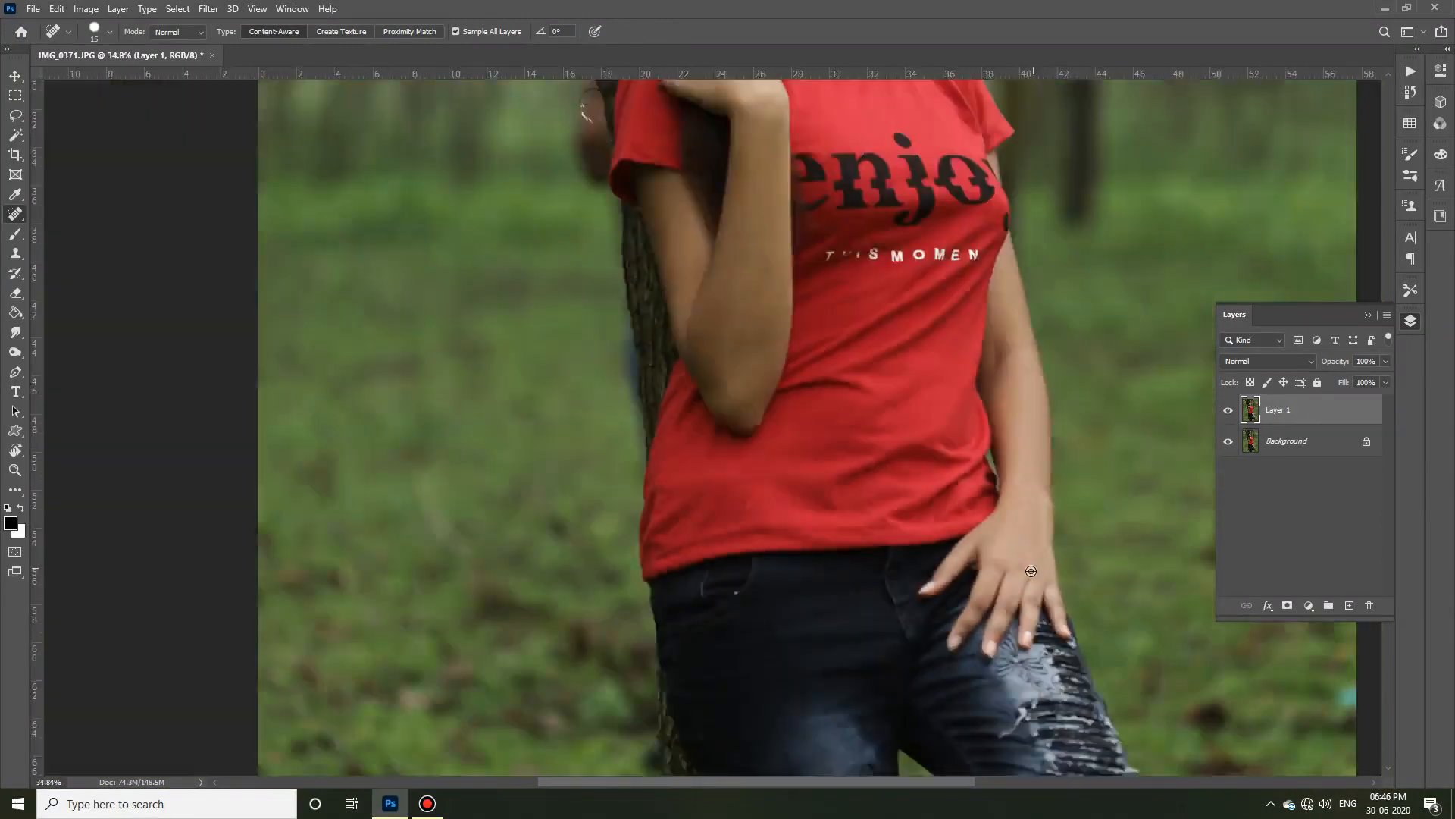
# Step: Duplicate the retouched layer and, in the Camera Raw Filter, set Contrast to +20 and Shadows to +21
pyautogui.hotkey('ctrl', 'j')
pyautogui.press('v')
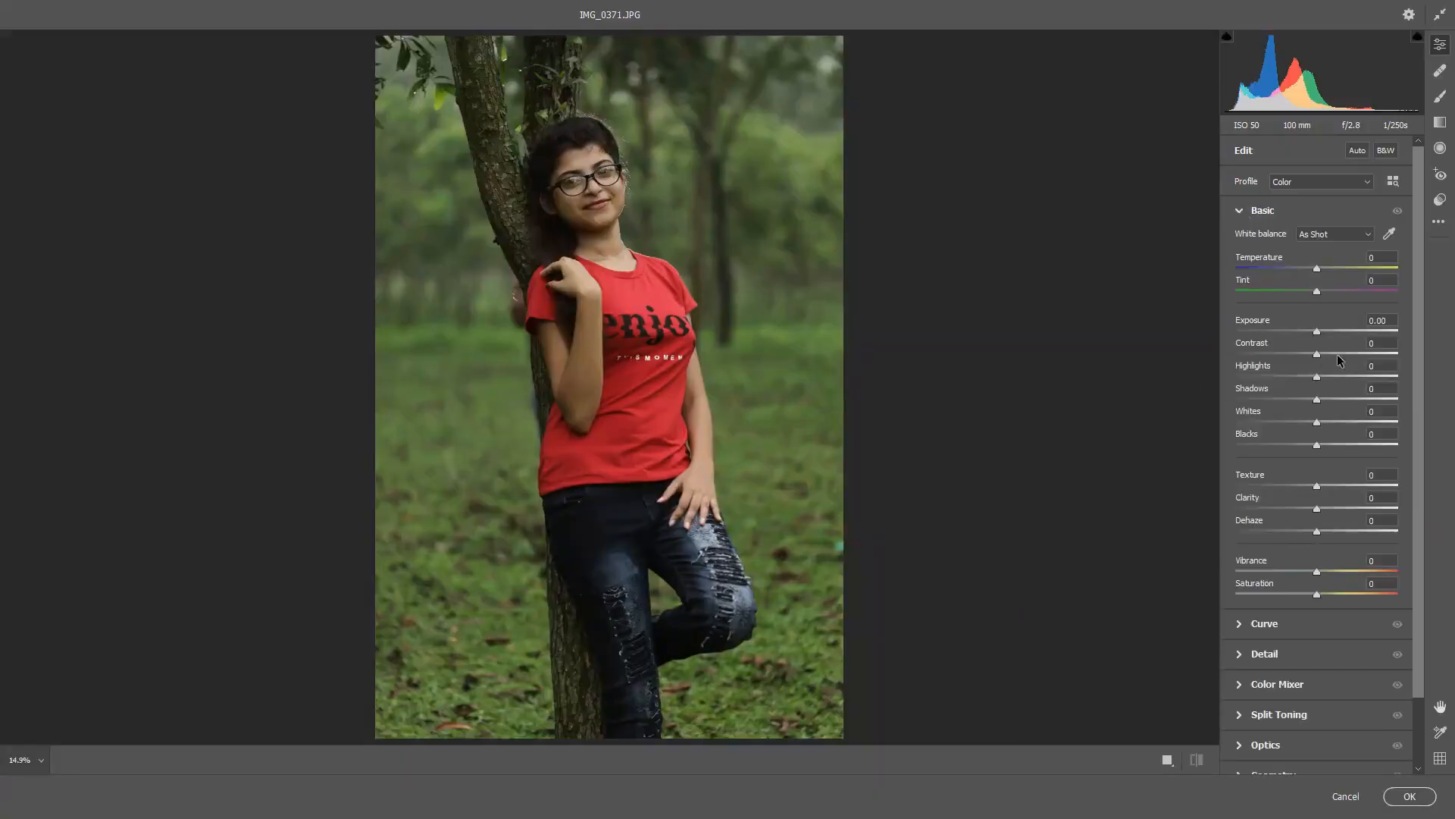
pyautogui.click(1327, 353)
pyautogui.moveTo(1318, 399); pyautogui.dragTo(1332, 362)
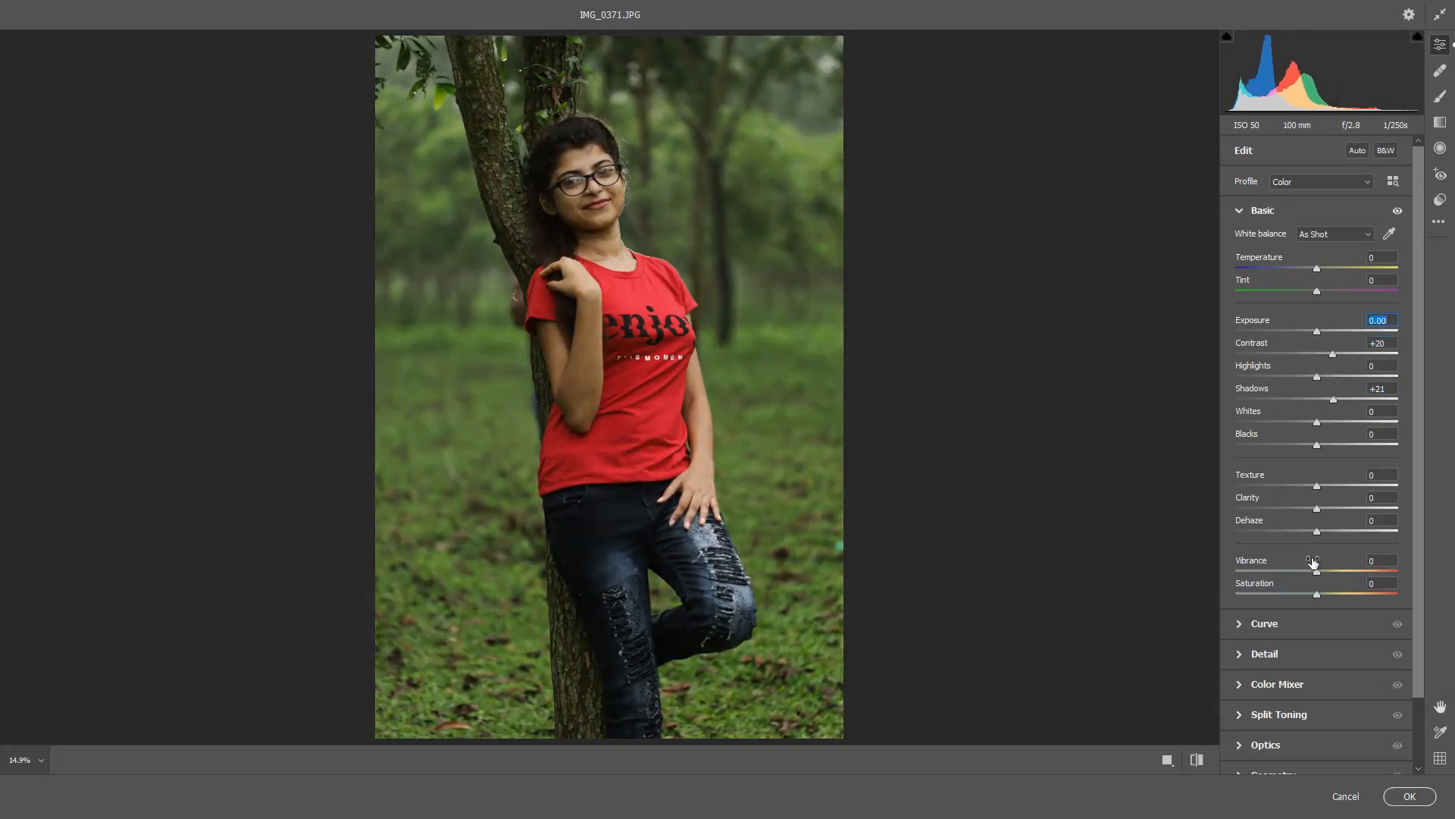
# Step: Set Contrast +18, Shadows +25, Whites -2, Texture +8, Clarity +13 and Dehaze +5, and adjust Highlights and Vibrance
pyautogui.moveTo(1316, 485); pyautogui.dragTo(1319, 492)
pyautogui.moveTo(1344, 411); pyautogui.dragTo(1331, 354)
pyautogui.moveTo(1316, 420); pyautogui.dragTo(1315, 427)
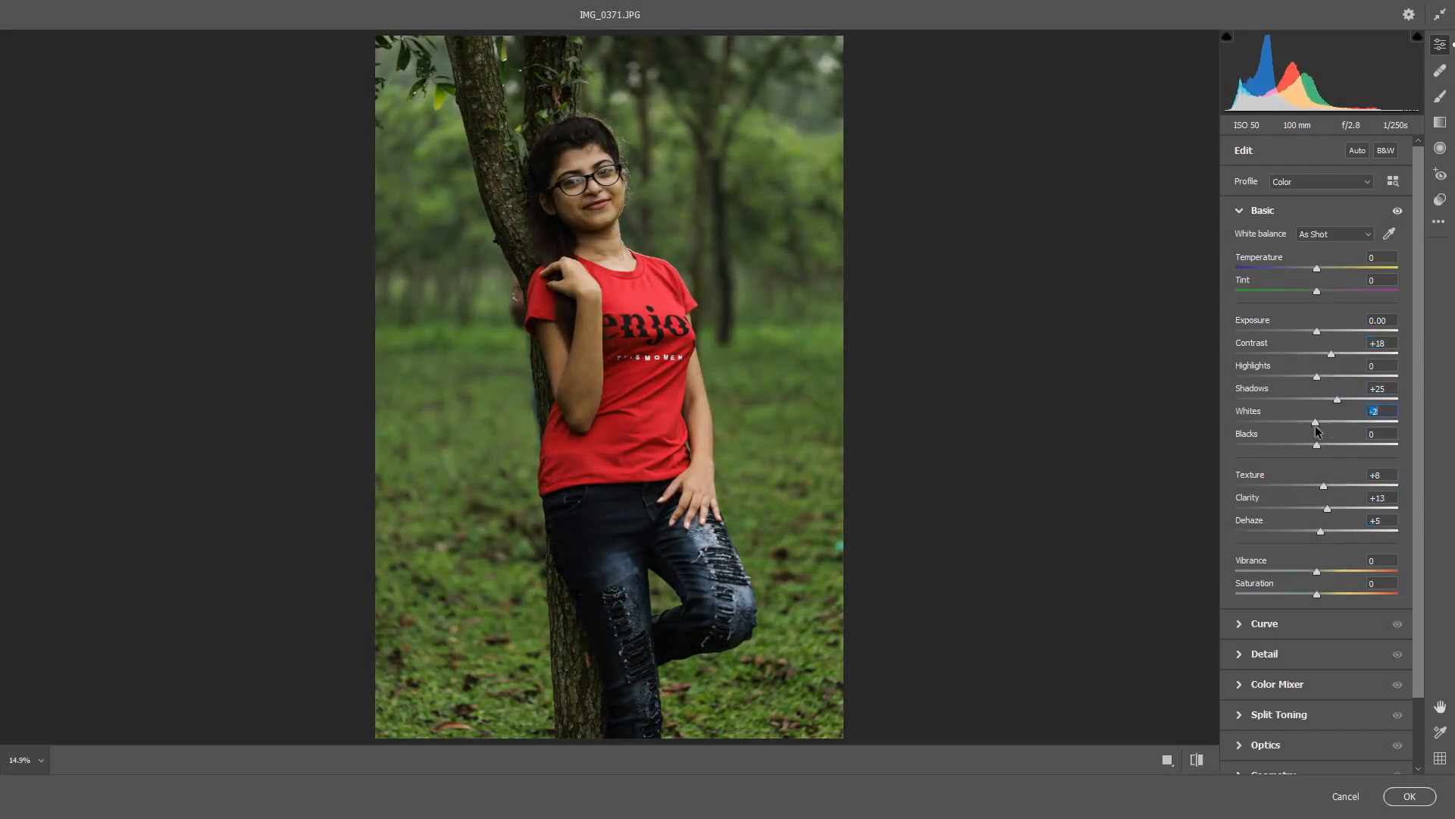
pyautogui.moveTo(1317, 377); pyautogui.dragTo(1325, 385)
pyautogui.moveTo(1317, 572); pyautogui.dragTo(1341, 580)
# Step: Try an S-shaped contrast curve with three added points on the point curve
pyautogui.click(1239, 211)
pyautogui.click(1264, 240)
pyautogui.moveTo(1277, 410)
pyautogui.mouseDown()
pyautogui.moveTo(1355, 321)
pyautogui.moveTo(1278, 417)
pyautogui.mouseUp()
pyautogui.click(1314, 362)
pyautogui.moveTo(1319, 365); pyautogui.dragTo(1323, 368)
pyautogui.click(1354, 321)
pyautogui.doubleClick(1332, 379)
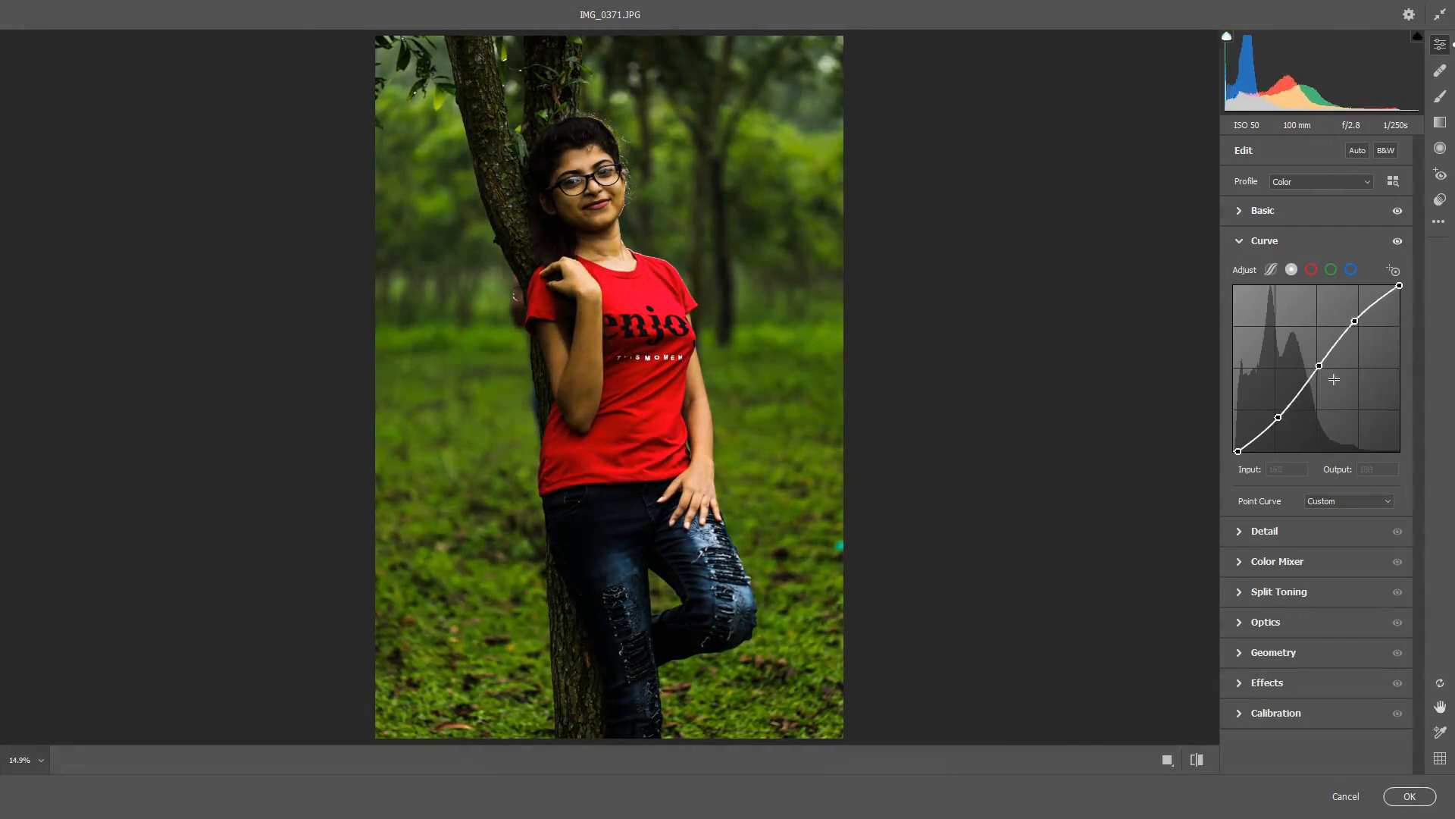
pyautogui.click(1239, 241)
# Step: In the Color Mixer, set the saturation of Reds to +26, Oranges to -9, Yellows to -28 and Blues to +28
pyautogui.click(1240, 271)
pyautogui.click(1240, 271)
pyautogui.click(1240, 300)
pyautogui.click(1284, 345)
pyautogui.moveTo(1316, 385); pyautogui.dragTo(1338, 385)
pyautogui.moveTo(1317, 499); pyautogui.dragTo(1346, 500)
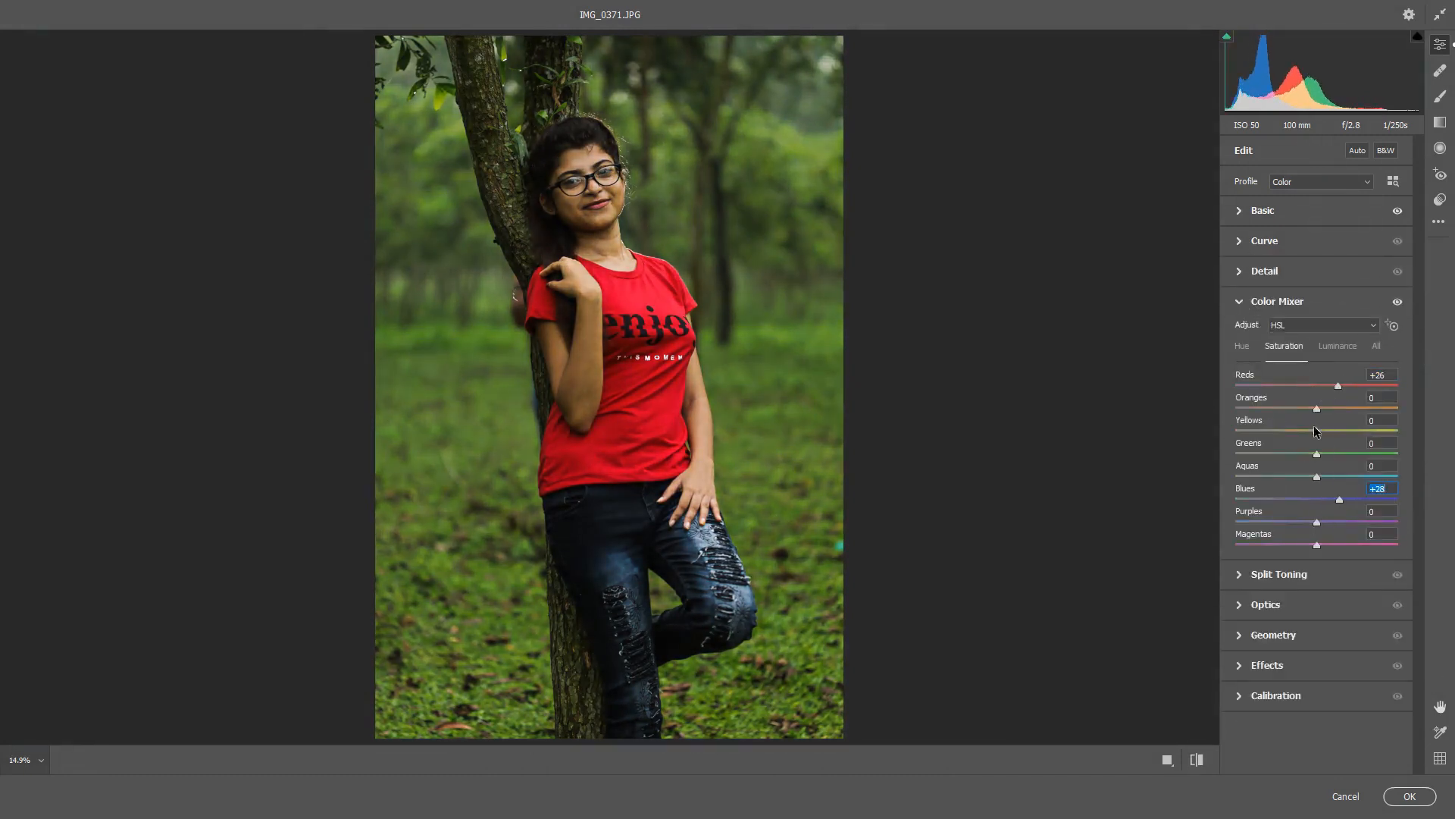
pyautogui.moveTo(1318, 430); pyautogui.dragTo(1291, 438)
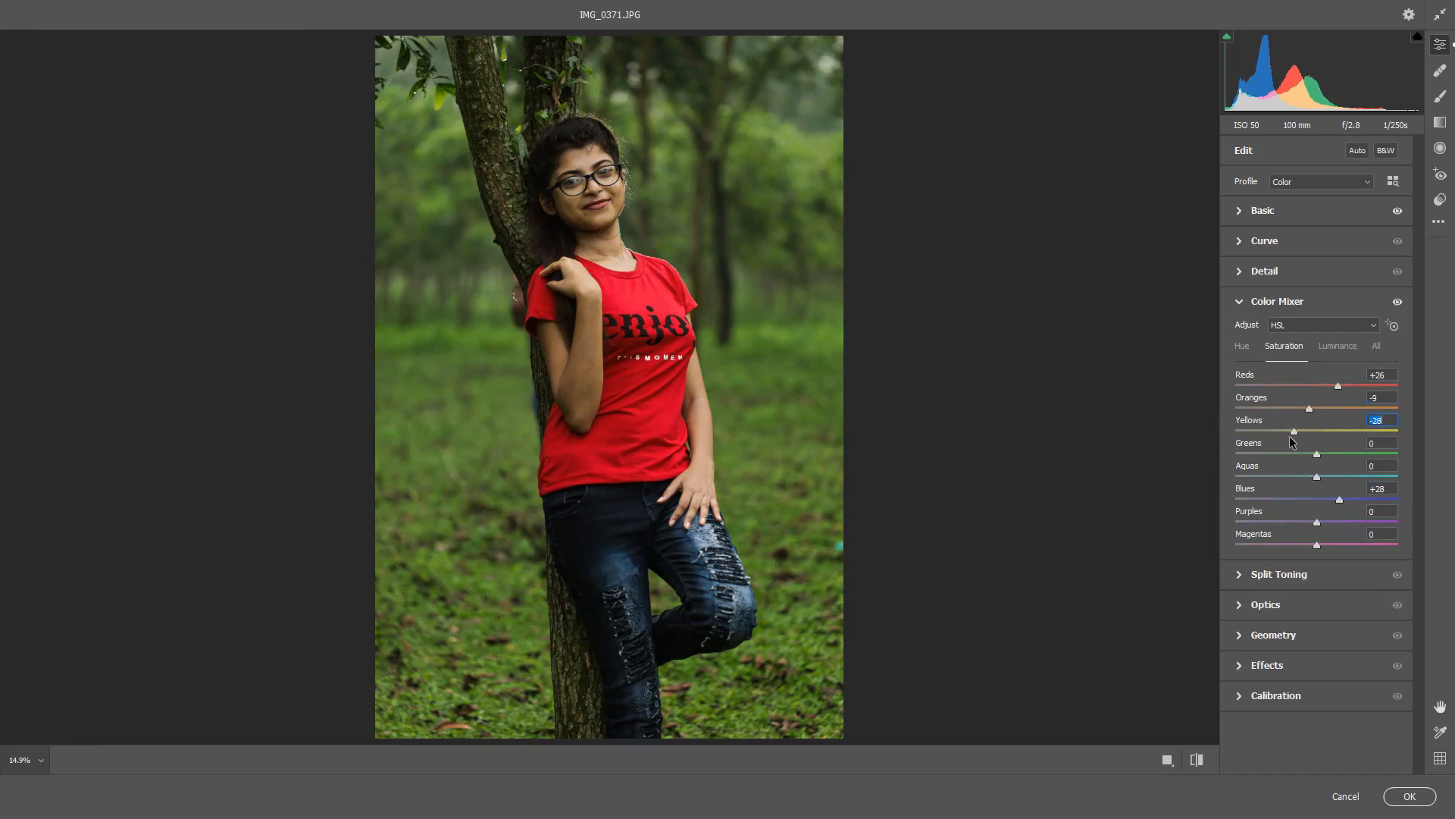
# Step: Shift the Greens and Aquas hues in the Color Mixer to turn the green foliage golden yellow
pyautogui.hotkey('ctrl', 'alt', 'shift', 'h')
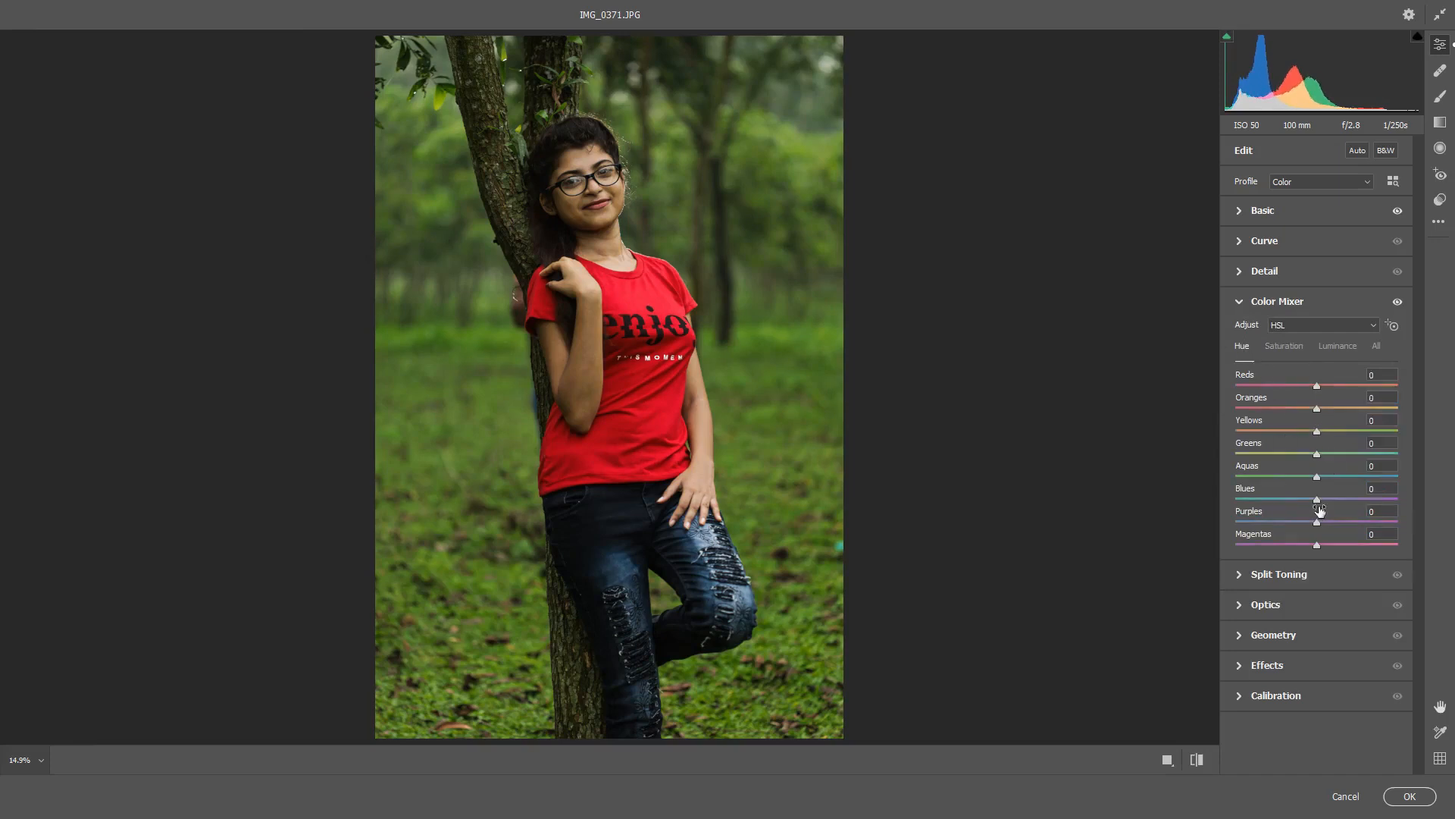
pyautogui.moveTo(1318, 455); pyautogui.dragTo(1361, 477)
pyautogui.doubleClick(1319, 431)
pyautogui.hotkey('ctrl', 'alt', 'shift', 's')
# Step: Set the Color Mixer luminance of Greens to +97 and Aquas to -65, and brighten the Yellows
pyautogui.click(1339, 350)
pyautogui.moveTo(1319, 432); pyautogui.dragTo(1263, 478)
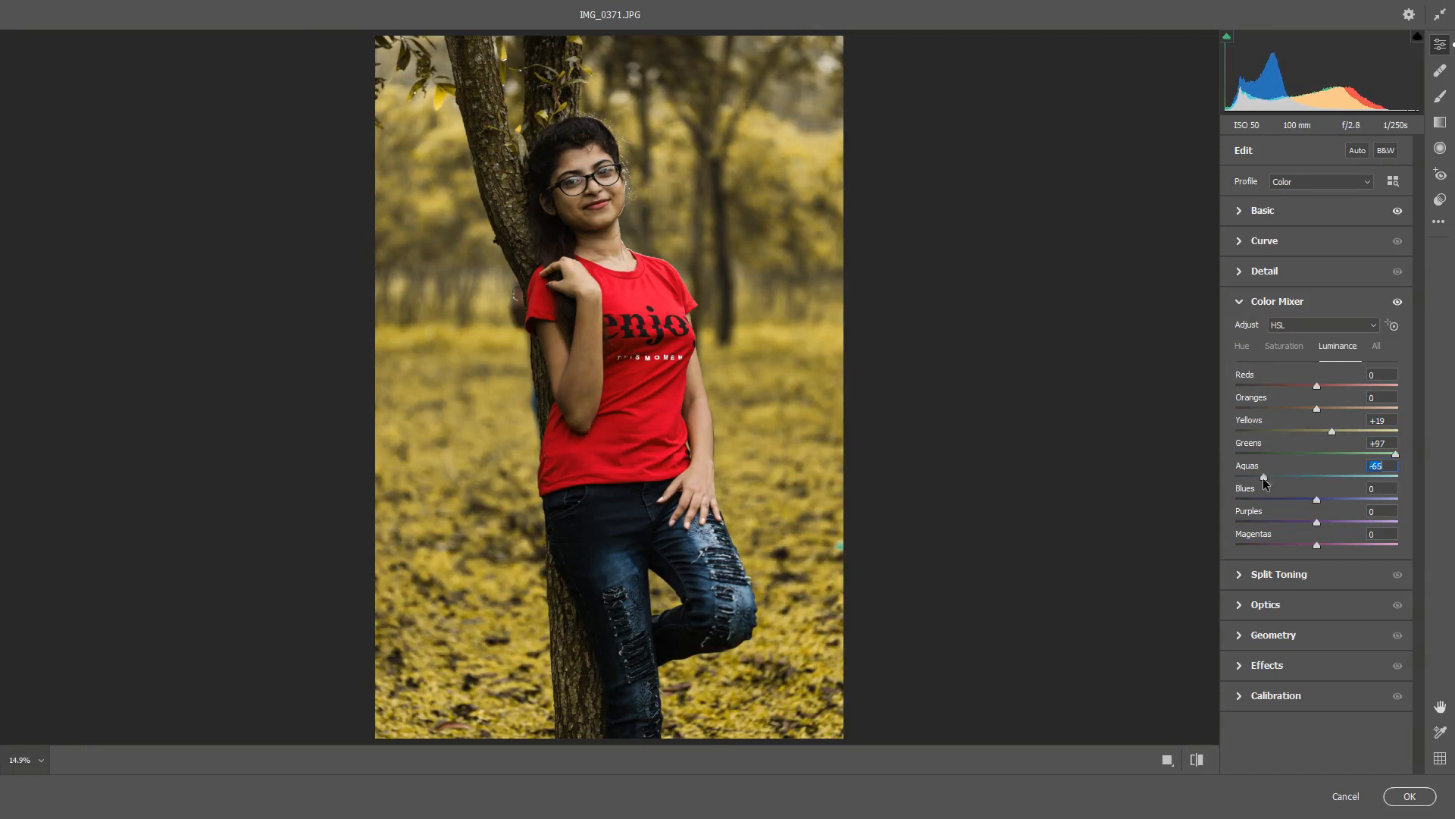
pyautogui.moveTo(1335, 431); pyautogui.dragTo(1350, 431)
pyautogui.click(1240, 301)
# Step: Try a split toning tint on the highlights with hue 5 and saturation 42
pyautogui.click(1240, 331)
pyautogui.moveTo(1236, 405); pyautogui.dragTo(1303, 405)
pyautogui.moveTo(1236, 382)
pyautogui.mouseDown()
pyautogui.moveTo(1263, 381)
pyautogui.moveTo(1241, 397)
pyautogui.mouseUp()
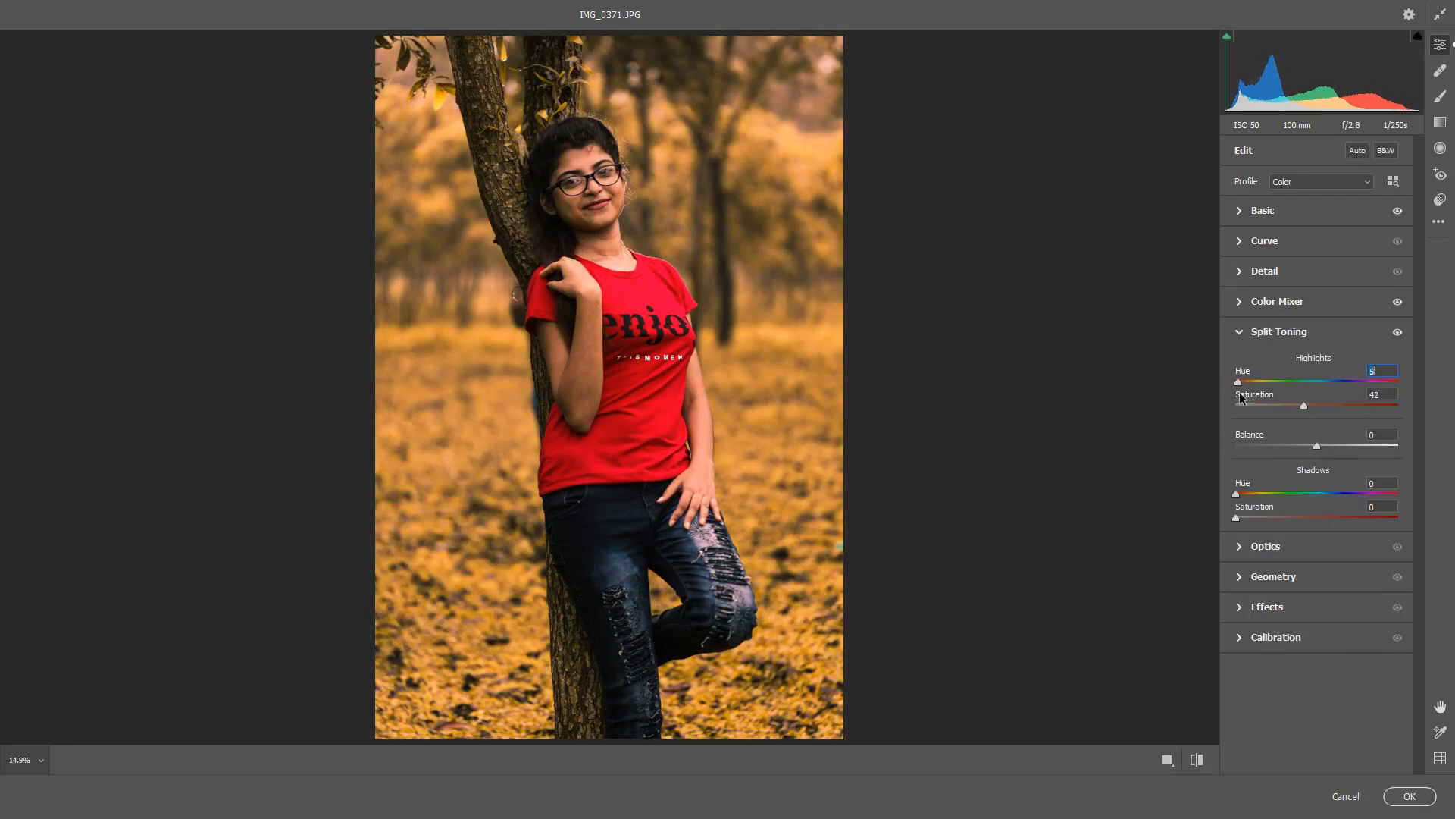
pyautogui.click(1240, 331)
# Step: Try a lens distortion adjustment in the Optics settings
pyautogui.click(1266, 361)
pyautogui.moveTo(1316, 399); pyautogui.dragTo(1317, 408)
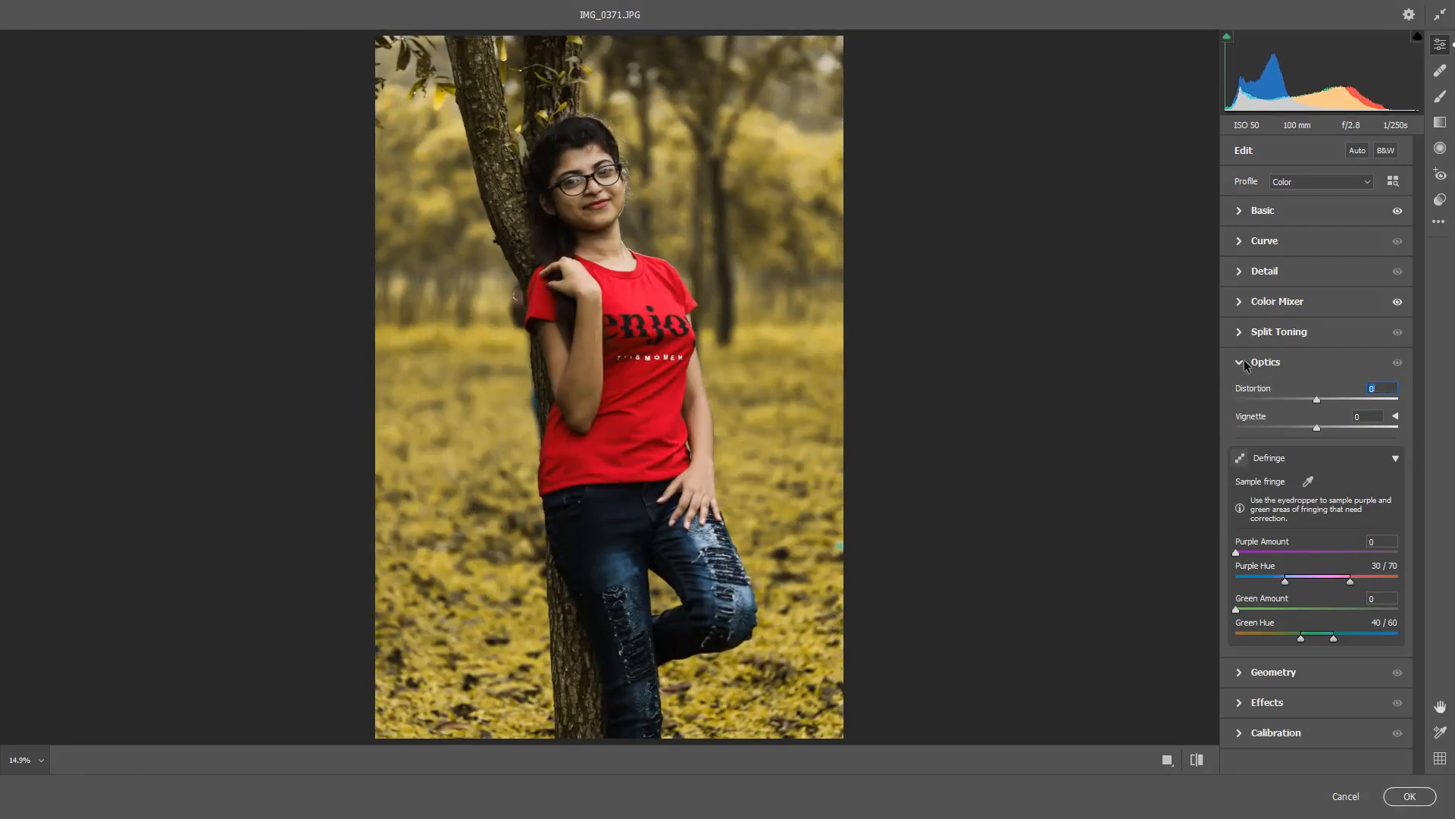
pyautogui.click(1240, 362)
# Step: Try manual geometry transformations on the photo, including a Vertical value of +11 and Horizontal, Aspect, Scale and Offset X changes
pyautogui.click(1240, 393)
pyautogui.moveTo(1317, 547); pyautogui.dragTo(1327, 550)
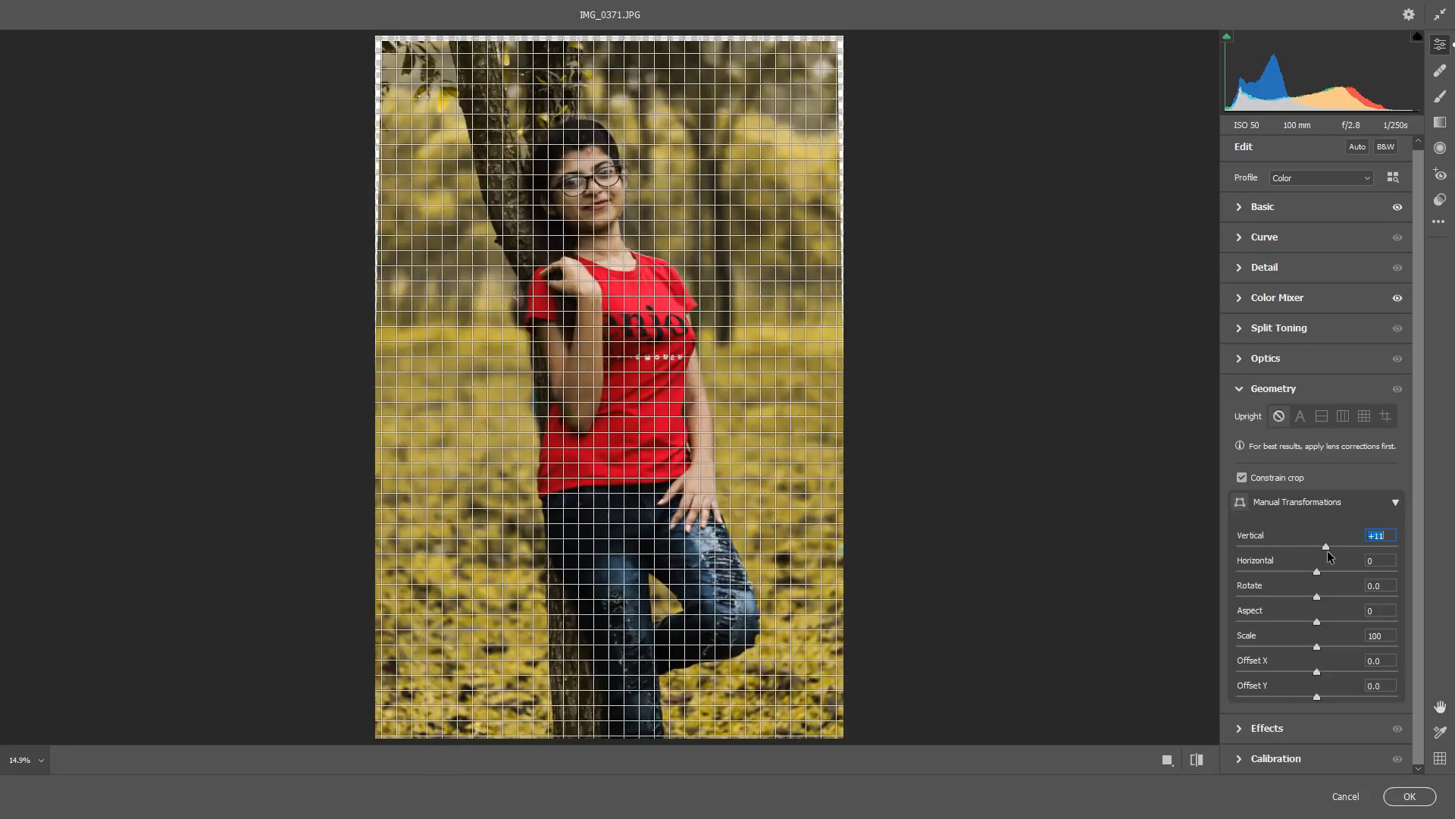
pyautogui.doubleClick(1327, 550)
pyautogui.moveTo(1316, 621); pyautogui.dragTo(1337, 672)
pyautogui.doubleClick(1333, 645)
pyautogui.doubleClick(1338, 672)
pyautogui.moveTo(1316, 572); pyautogui.dragTo(1352, 575)
pyautogui.doubleClick(1352, 574)
pyautogui.click(1240, 388)
# Step: Try shifting the Red Primary hue to +33 in the Calibration settings
pyautogui.click(1238, 453)
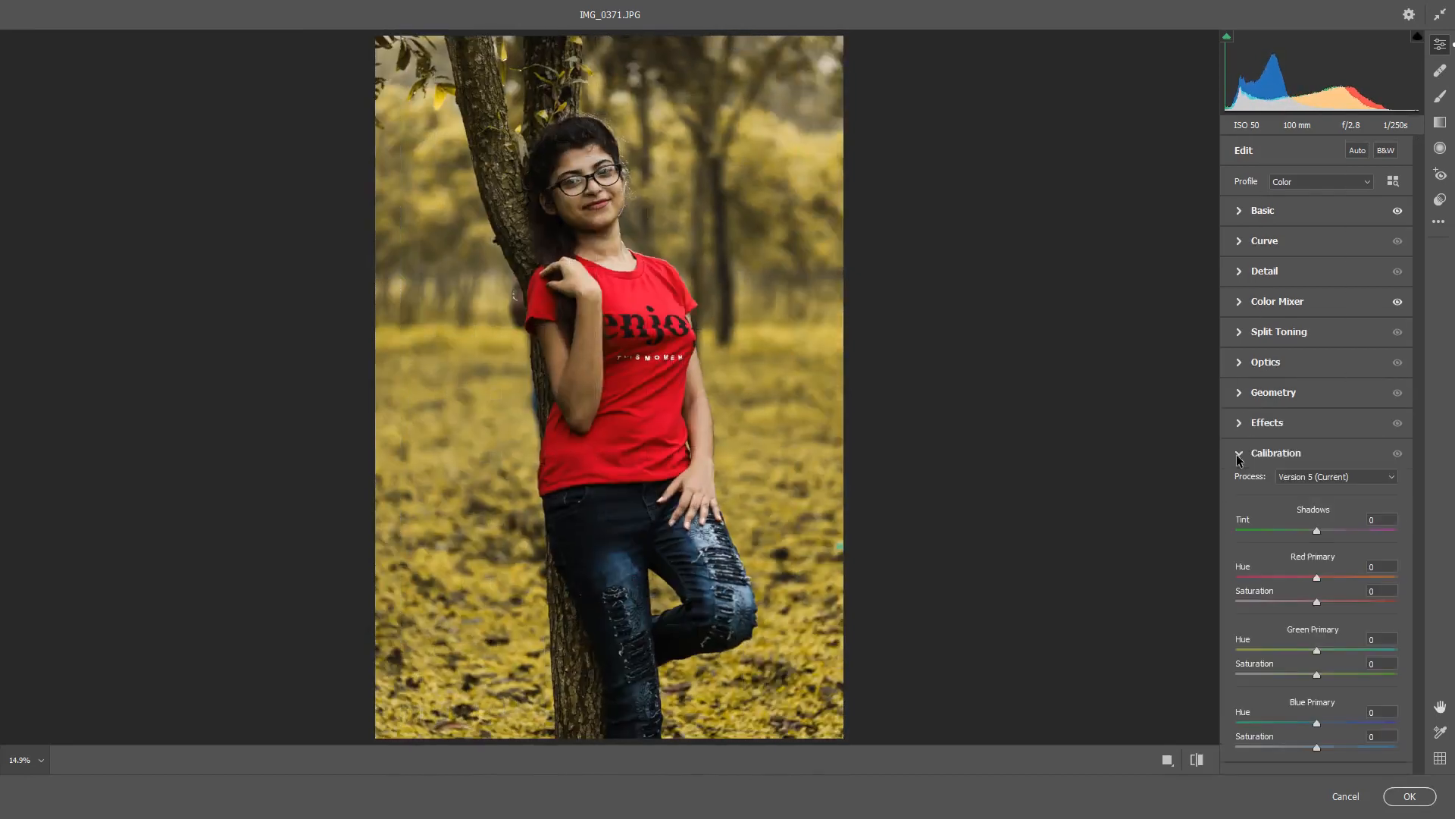
pyautogui.press('p')
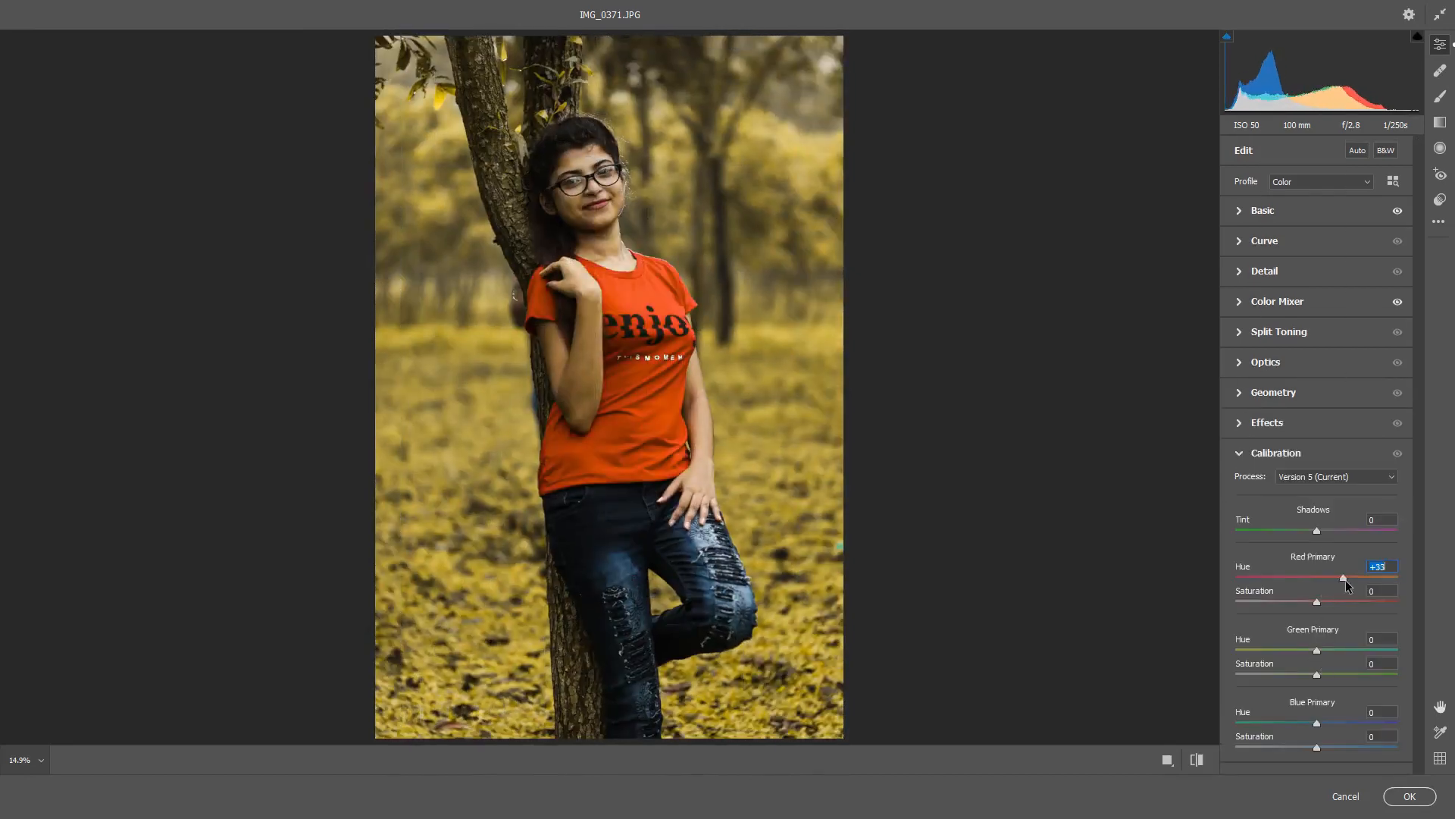
pyautogui.press('p')
pyautogui.click(1243, 454)
# Step: Cool the photo slightly with the Temperature setting of the Basic adjustments
pyautogui.click(1252, 210)
pyautogui.moveTo(1317, 270); pyautogui.dragTo(1315, 273)
pyautogui.click(1243, 220)
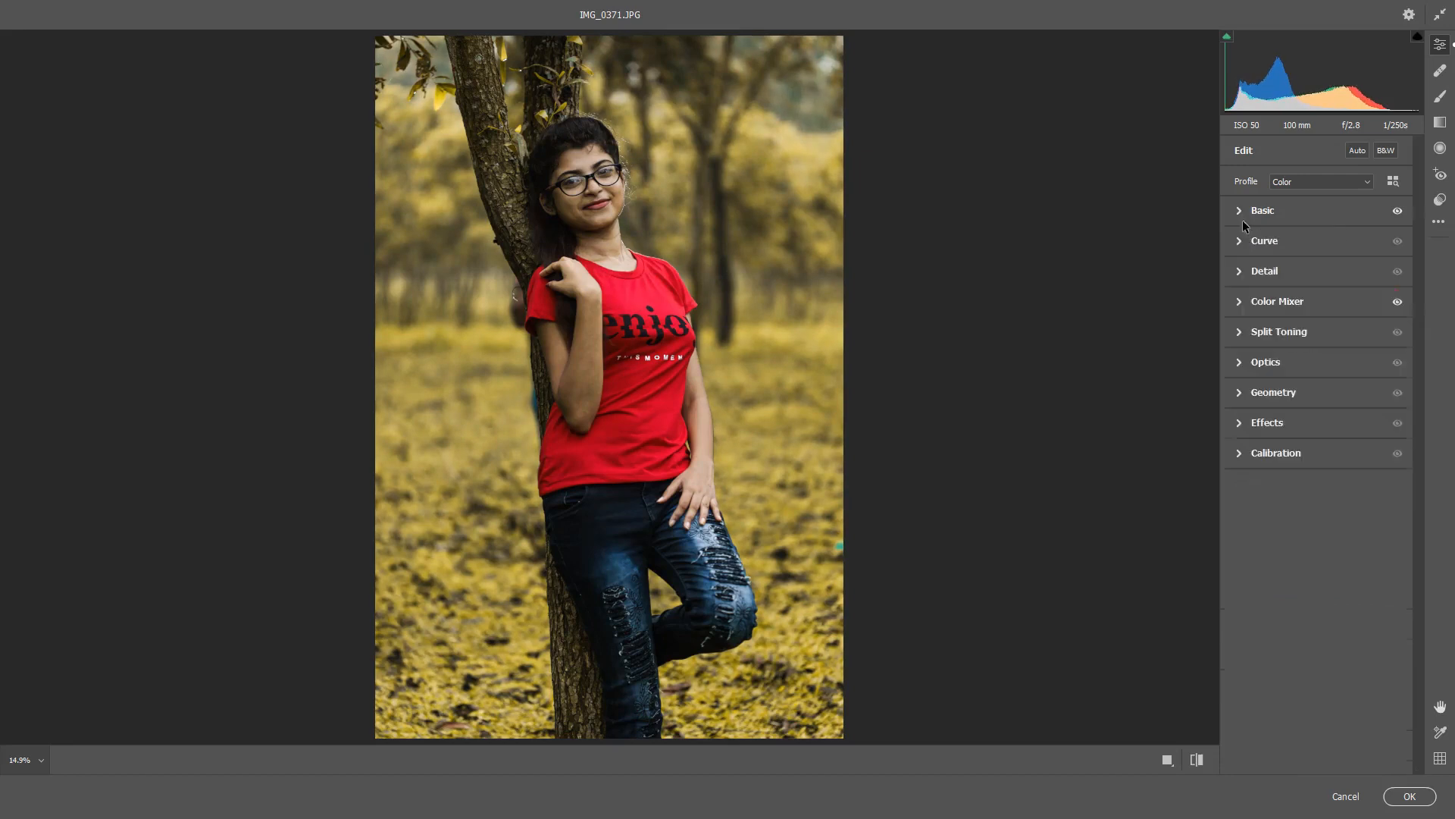
# Step: Apply the Artistic 03 profile to the photo and accept the Camera Raw adjustments
pyautogui.click(1394, 182)
pyautogui.click(1247, 423)
pyautogui.scroll(-2, 1260, 514)
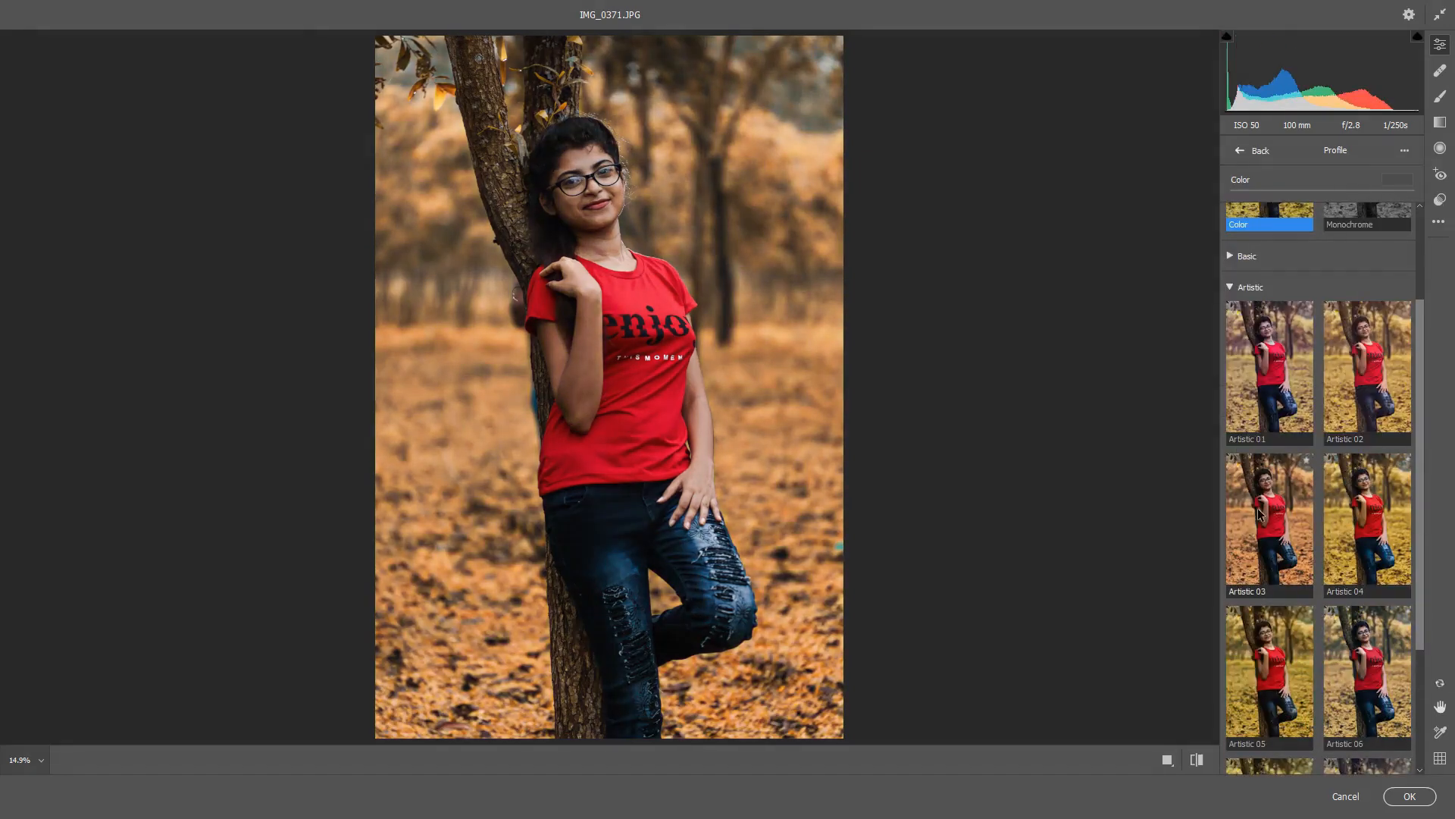
pyautogui.click(1259, 514)
pyautogui.scroll(5, 1288, 454)
pyautogui.click(1250, 433)
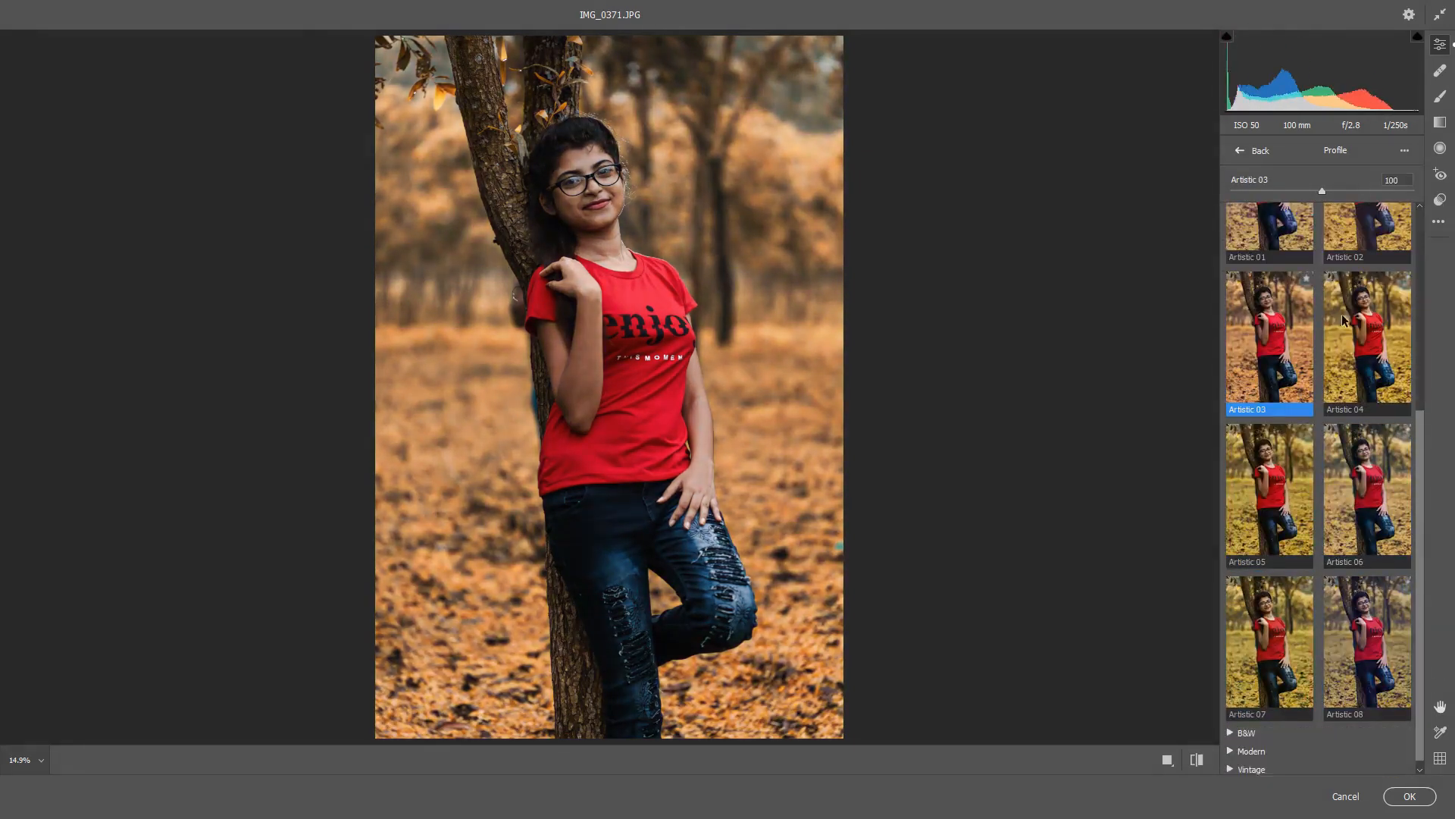
pyautogui.press('Return')
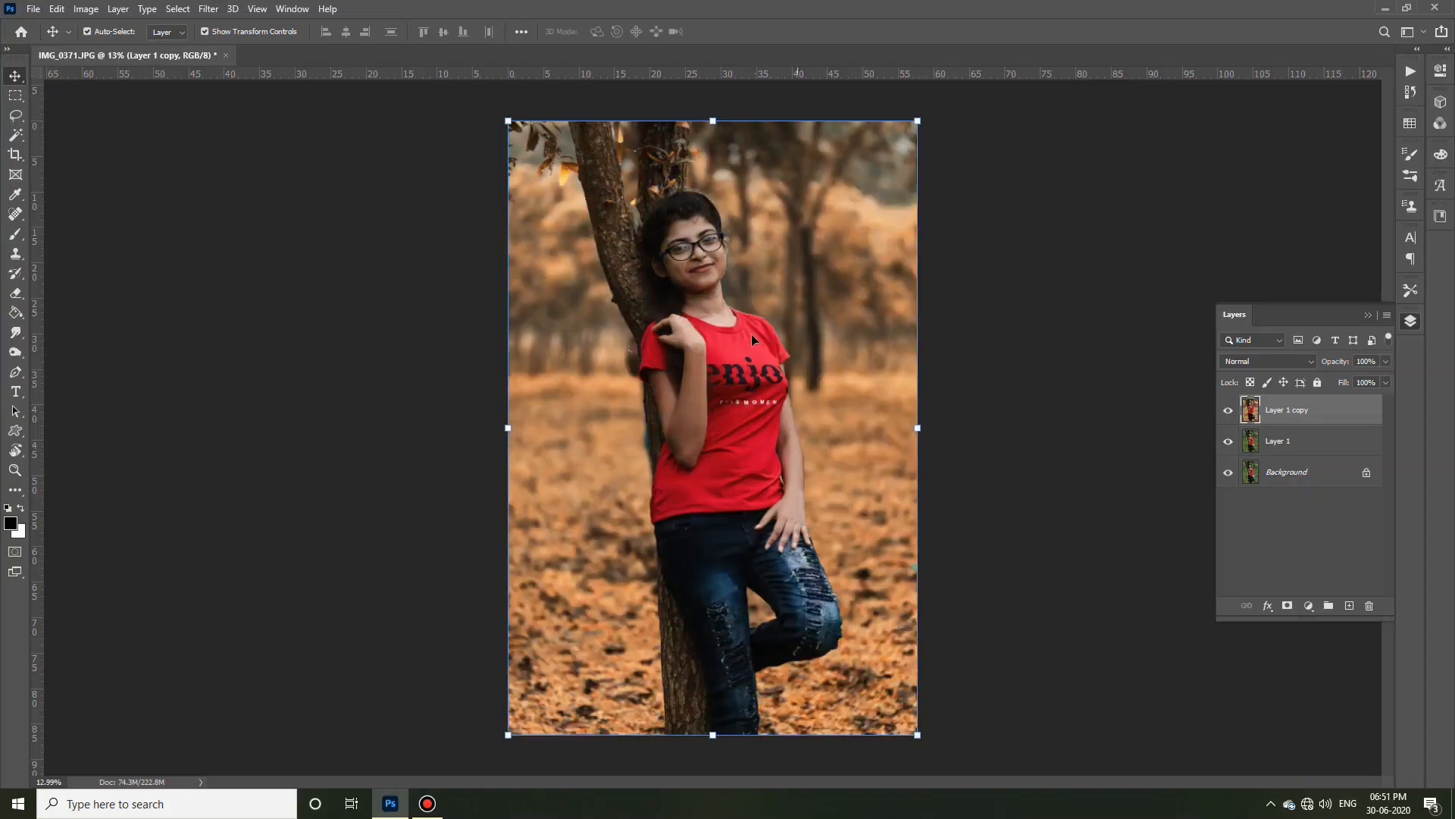
# Step: Duplicate the graded layer and adjust its midtone, white and black input points with Levels
pyautogui.hotkey('ctrl', 'j')
pyautogui.hotkey('ctrl', 'l')
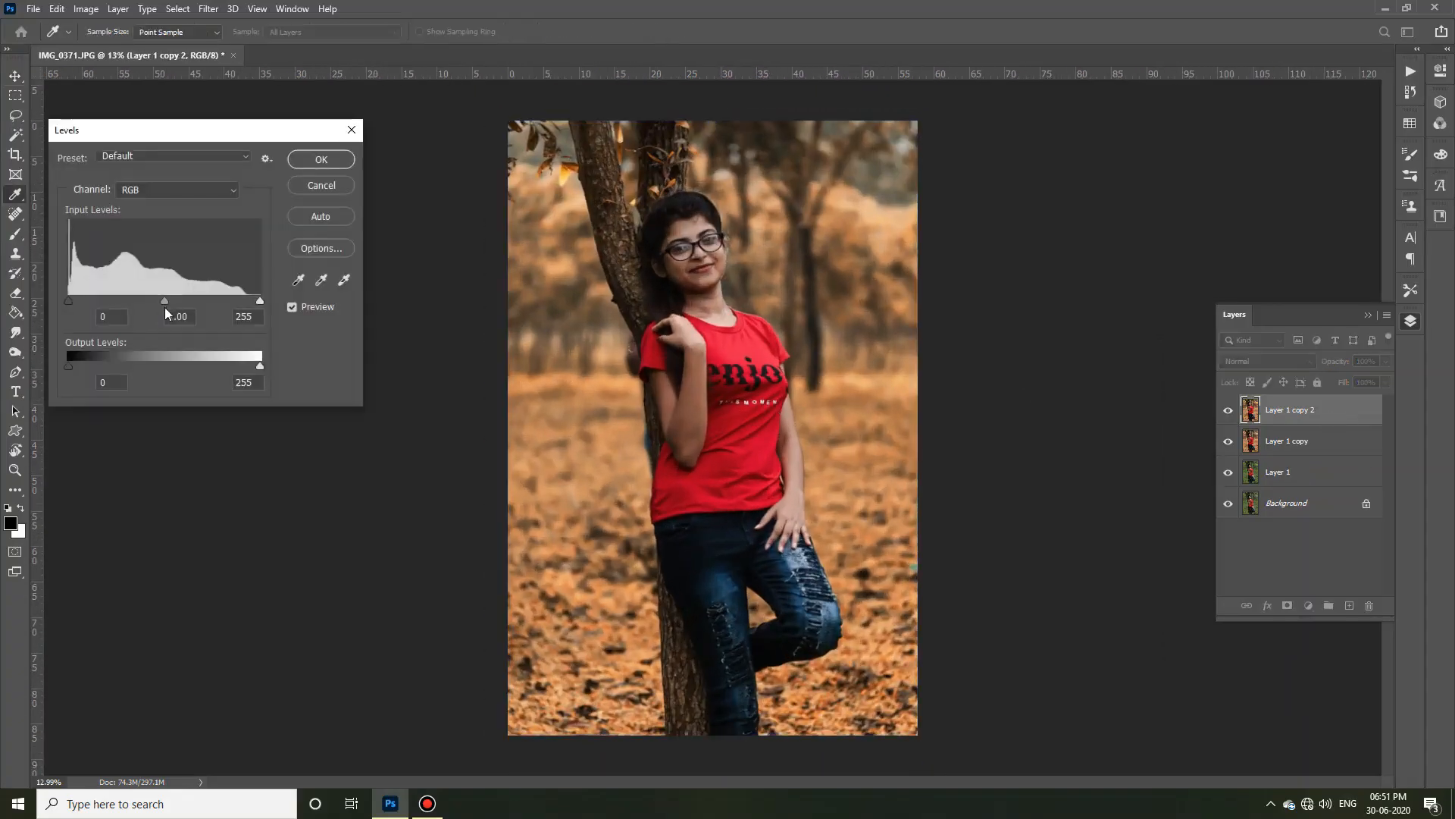
pyautogui.moveTo(165, 302); pyautogui.dragTo(158, 316)
pyautogui.moveTo(260, 302); pyautogui.dragTo(252, 321)
pyautogui.moveTo(73, 306); pyautogui.dragTo(74, 309)
pyautogui.click(321, 159)
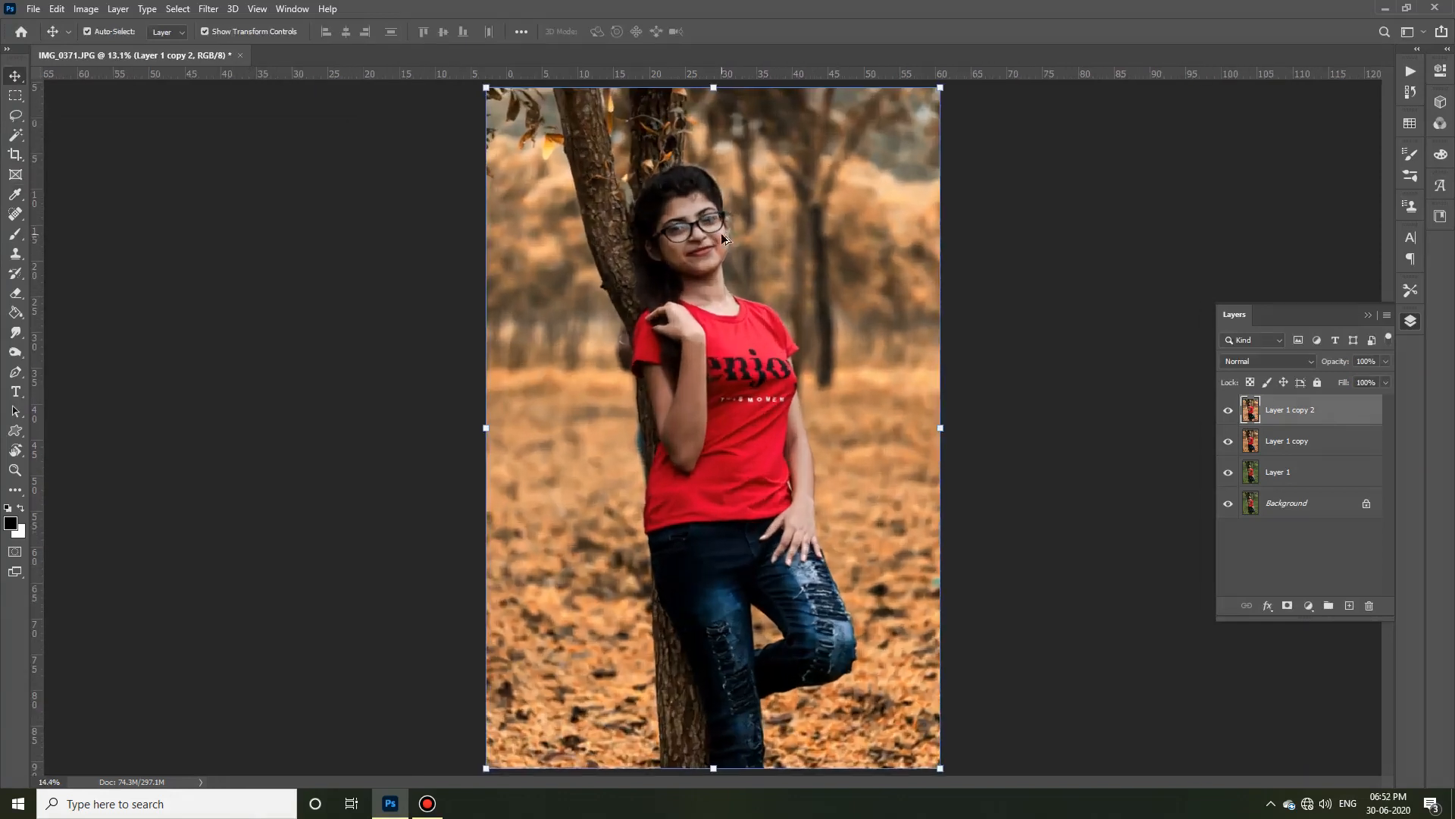
# Step: Duplicate the layer and apply Reduce Noise with Strength 10, Preserve Details 6%, Reduce Color Noise 0% and Sharpen Details 0%
pyautogui.scroll(8, 721, 233)
pyautogui.scroll(-2, 1022, 408)
pyautogui.hotkey('ctrl', 'j')
pyautogui.scroll(5, 1068, 377)
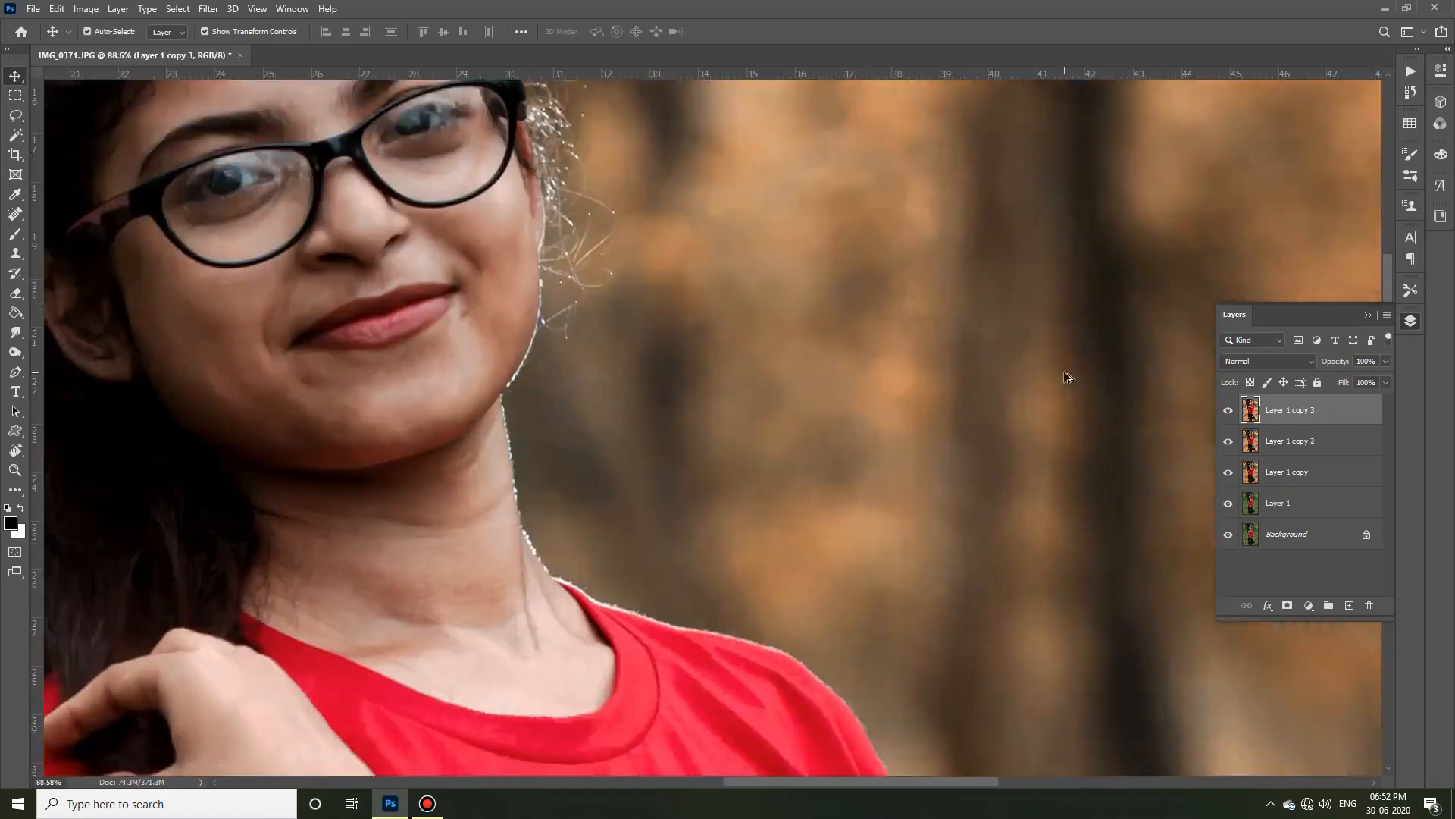
pyautogui.click(208, 8)
pyautogui.moveTo(409, 283)
pyautogui.click(462, 282)
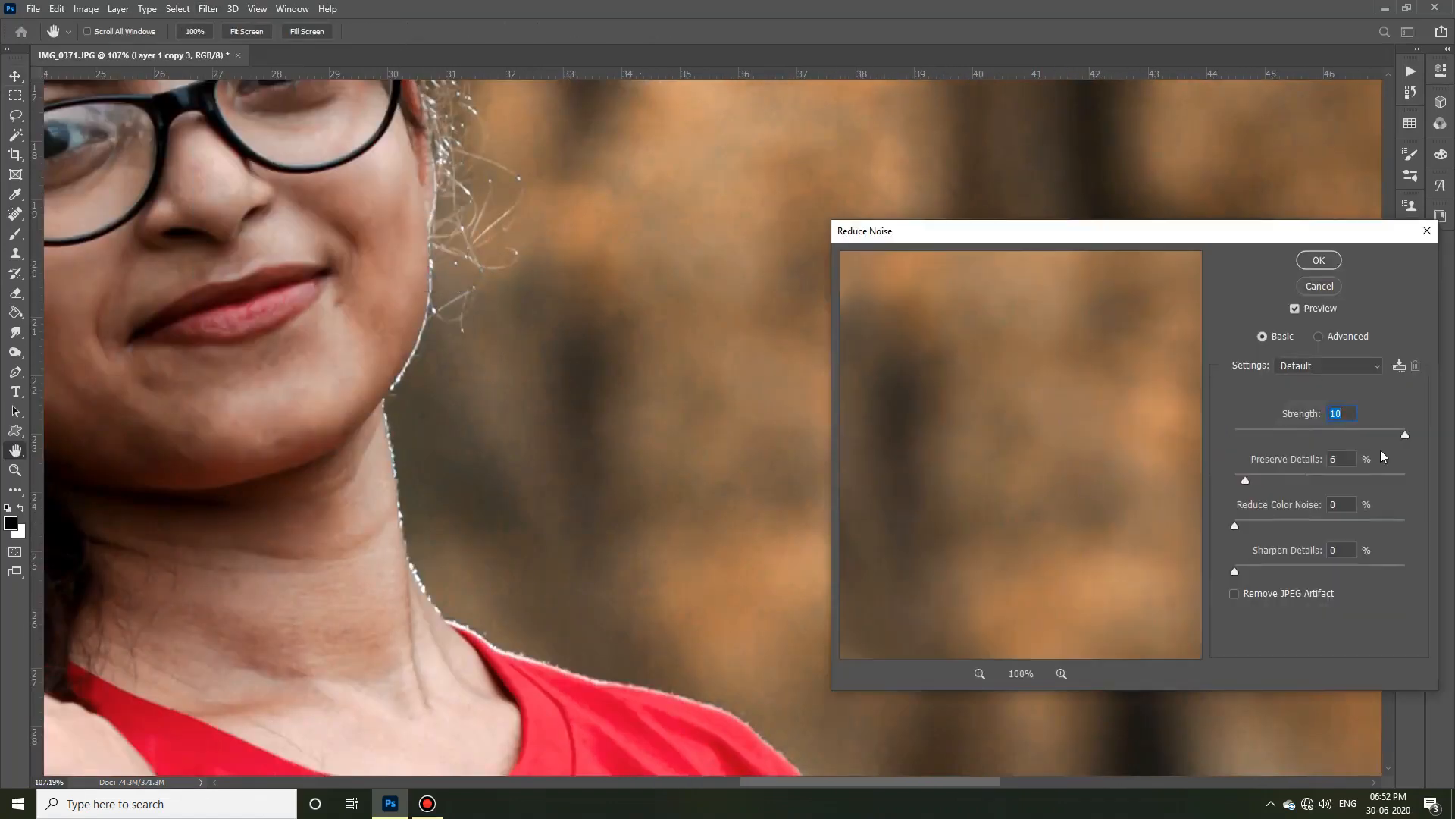
pyautogui.press('Return')
# Step: Open the noise-reduced layer in the Luminar 4 plug-in and bring up its portrait tools
pyautogui.hotkey('ctrl', 'j')
pyautogui.scroll(-8, 898, 488)
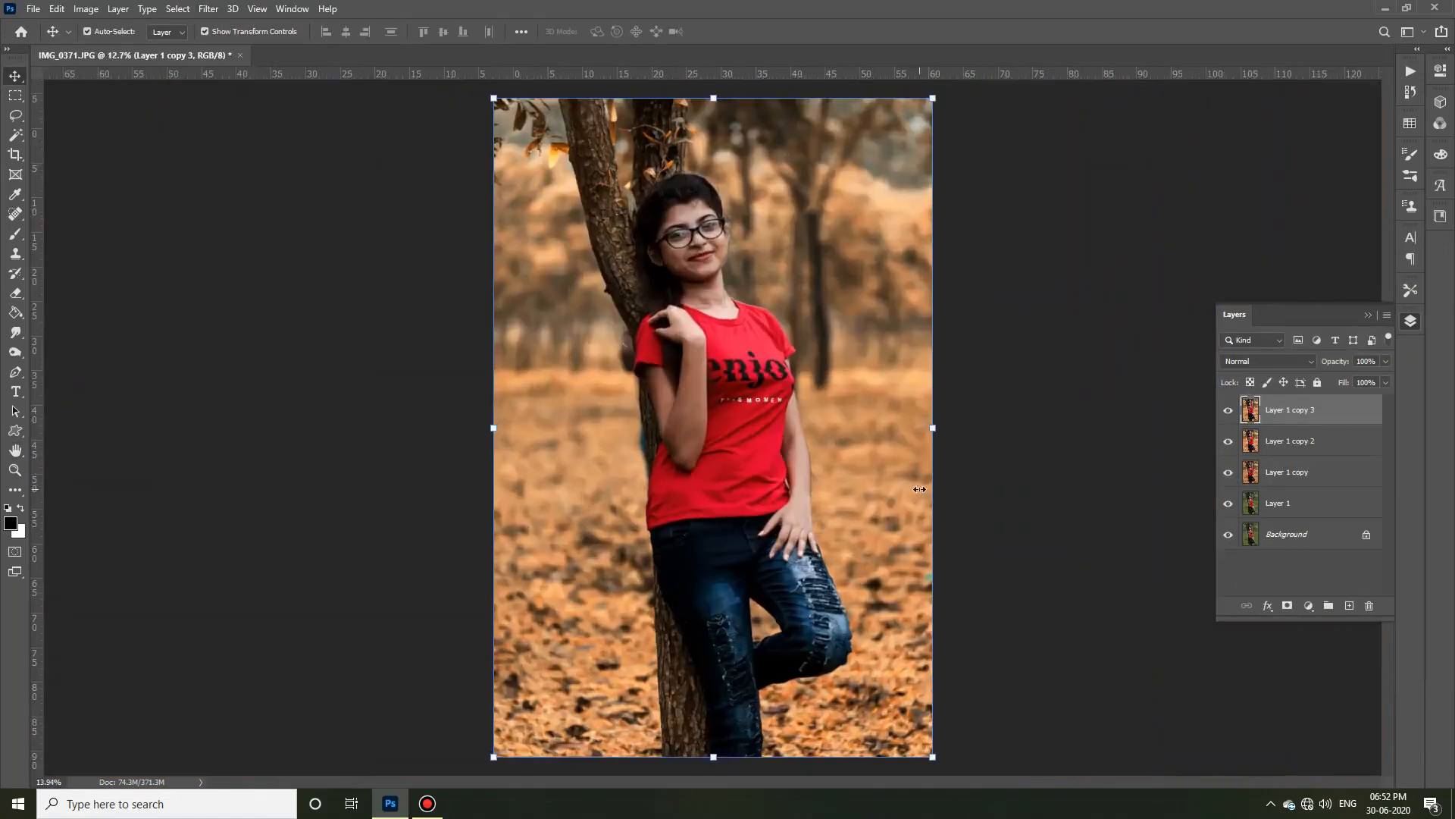
pyautogui.scroll(-1, 510, 432)
pyautogui.click(207, 9)
pyautogui.click(422, 407)
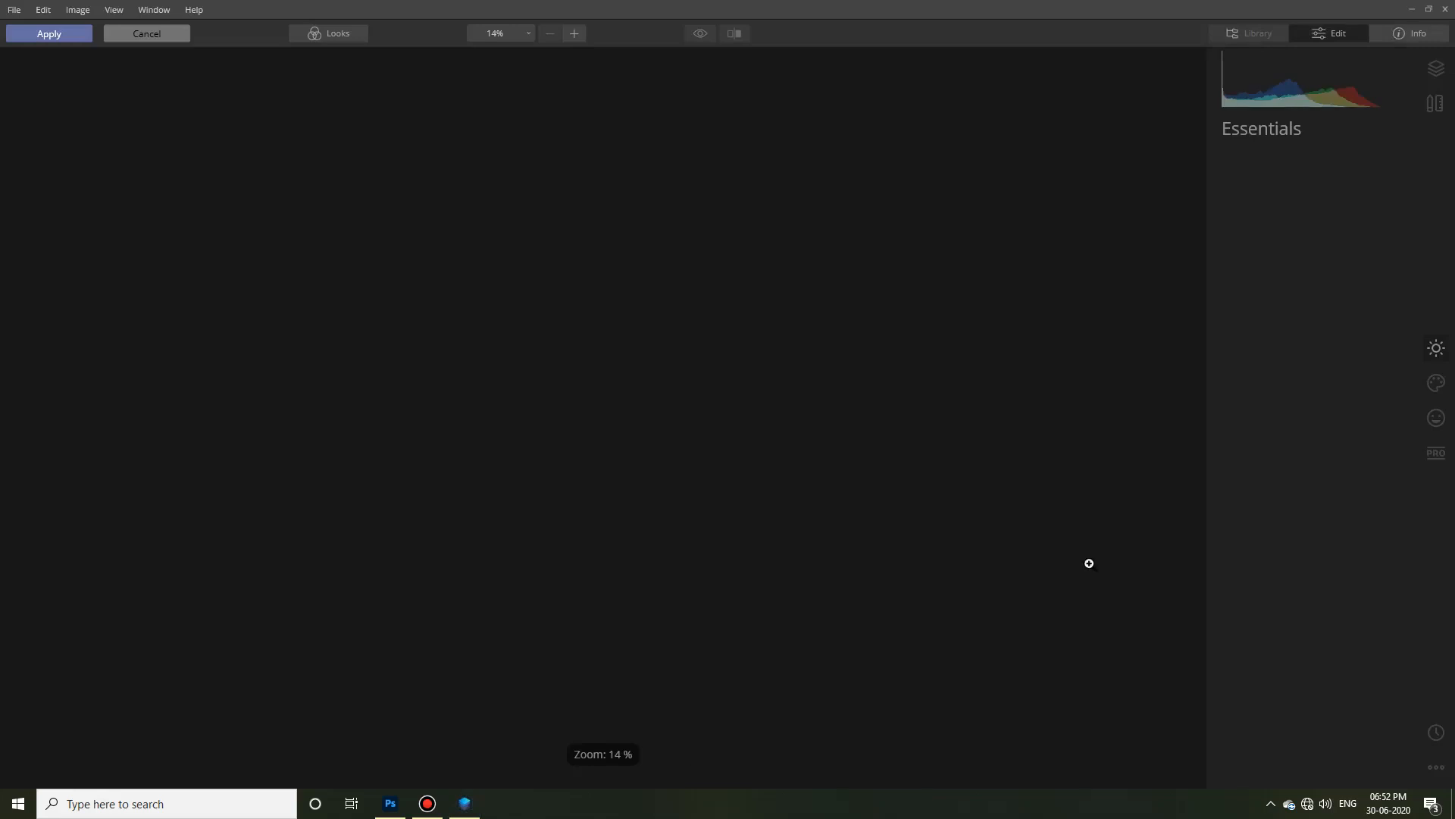
pyautogui.click(1436, 418)
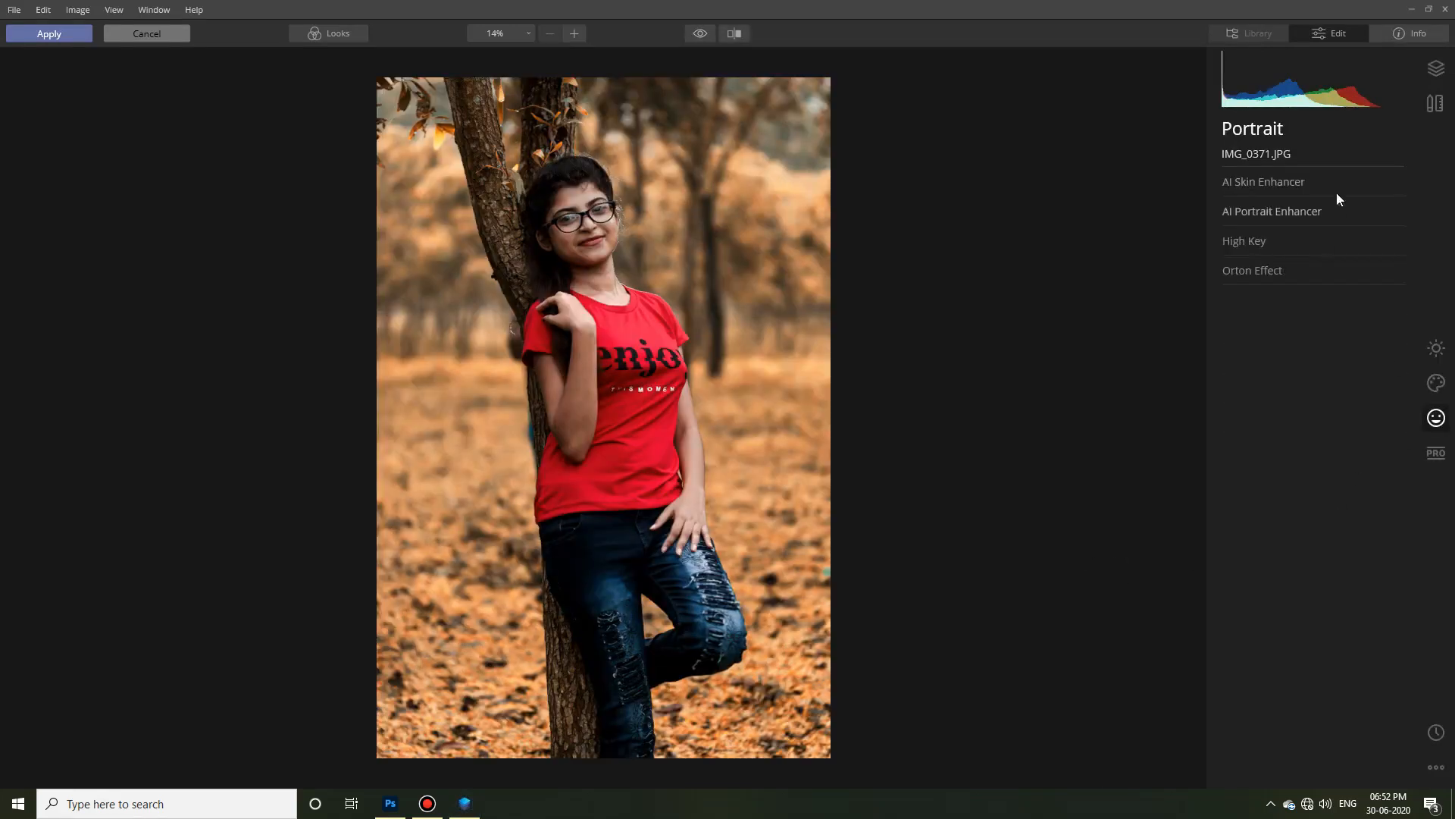
pyautogui.click(1388, 182)
pyautogui.click(1387, 186)
# Step: In AI Portrait Enhancer, set Face Light to 42, Eye Whitening to 12 and Dark Circles Removal to 36
pyautogui.click(1350, 213)
pyautogui.moveTo(1228, 247); pyautogui.dragTo(1284, 247)
pyautogui.moveTo(1228, 314); pyautogui.dragTo(1235, 312)
pyautogui.moveTo(1228, 367); pyautogui.dragTo(1261, 367)
pyautogui.scroll(5, 600, 254)
pyautogui.moveTo(640, 335); pyautogui.dragTo(700, 487)
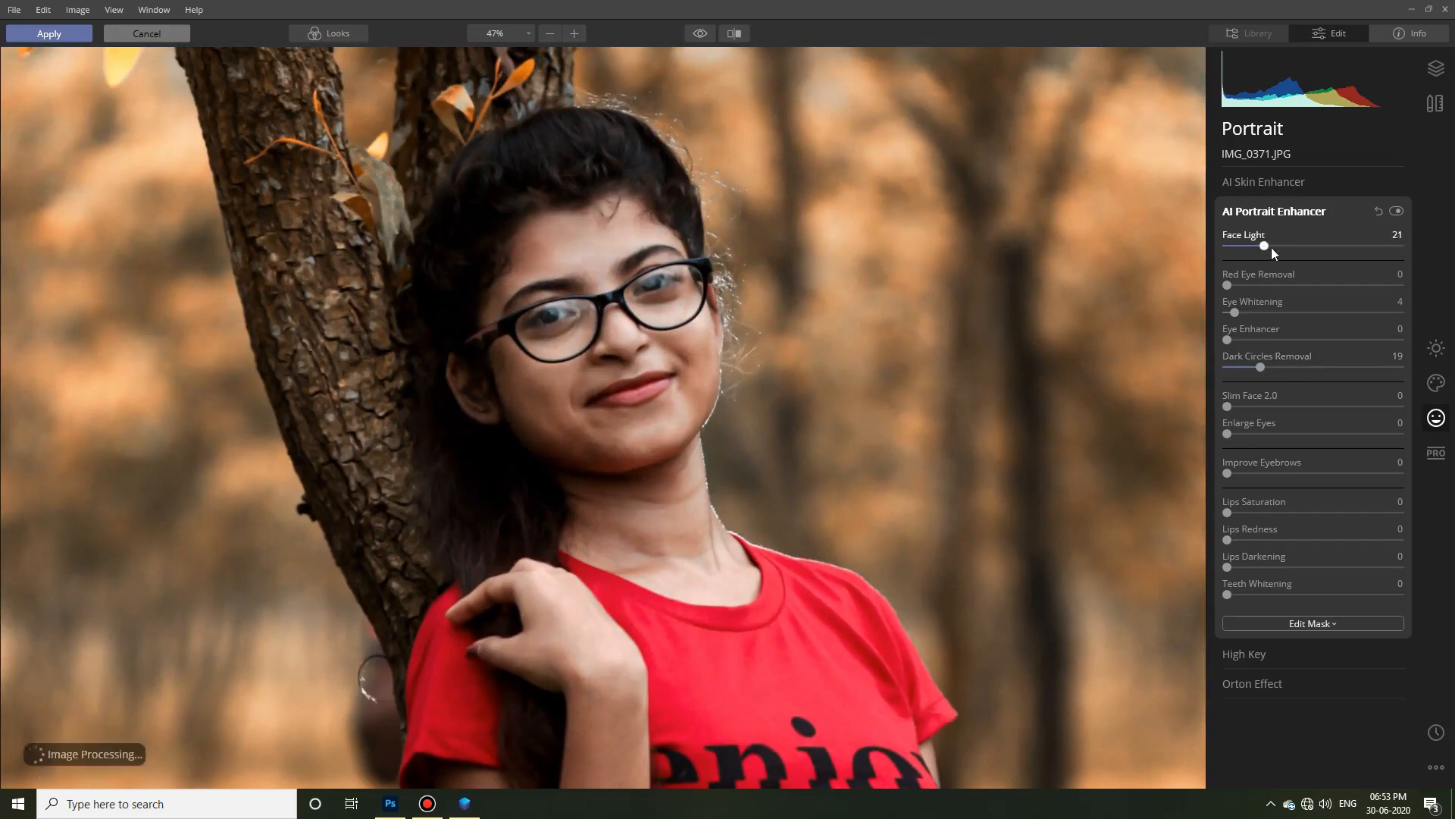
pyautogui.moveTo(1283, 246); pyautogui.dragTo(1300, 246)
pyautogui.moveTo(1235, 313); pyautogui.dragTo(1249, 313)
pyautogui.moveTo(1261, 368); pyautogui.dragTo(1289, 368)
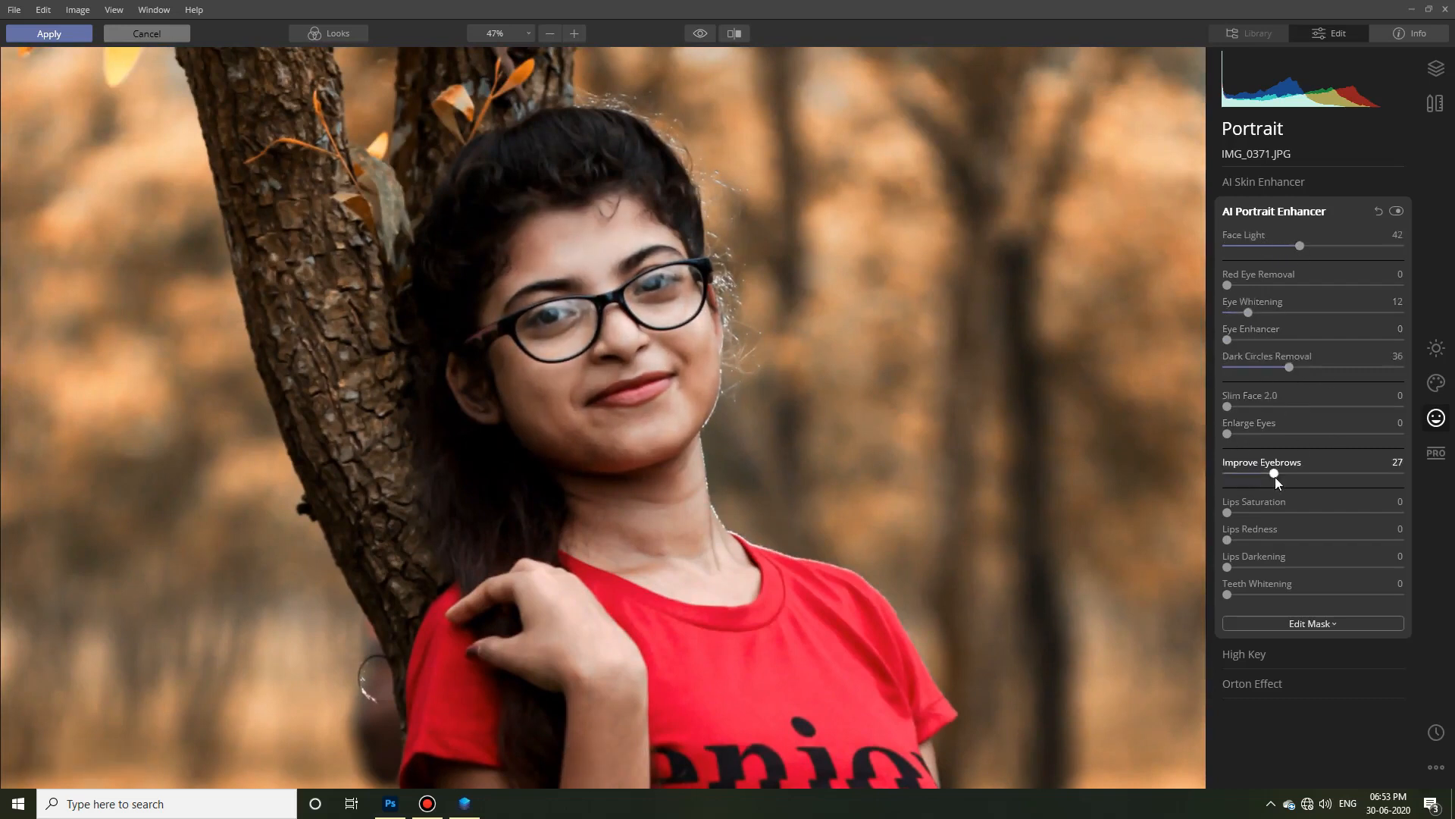
# Step: Set Improve Eyebrows to 29, Lips Saturation to 5 and Lips Redness to 27 in AI Portrait Enhancer
pyautogui.moveTo(1245, 513); pyautogui.dragTo(1273, 540)
pyautogui.moveTo(791, 570); pyautogui.dragTo(806, 516)
pyautogui.hotkey('ctrl', '0')
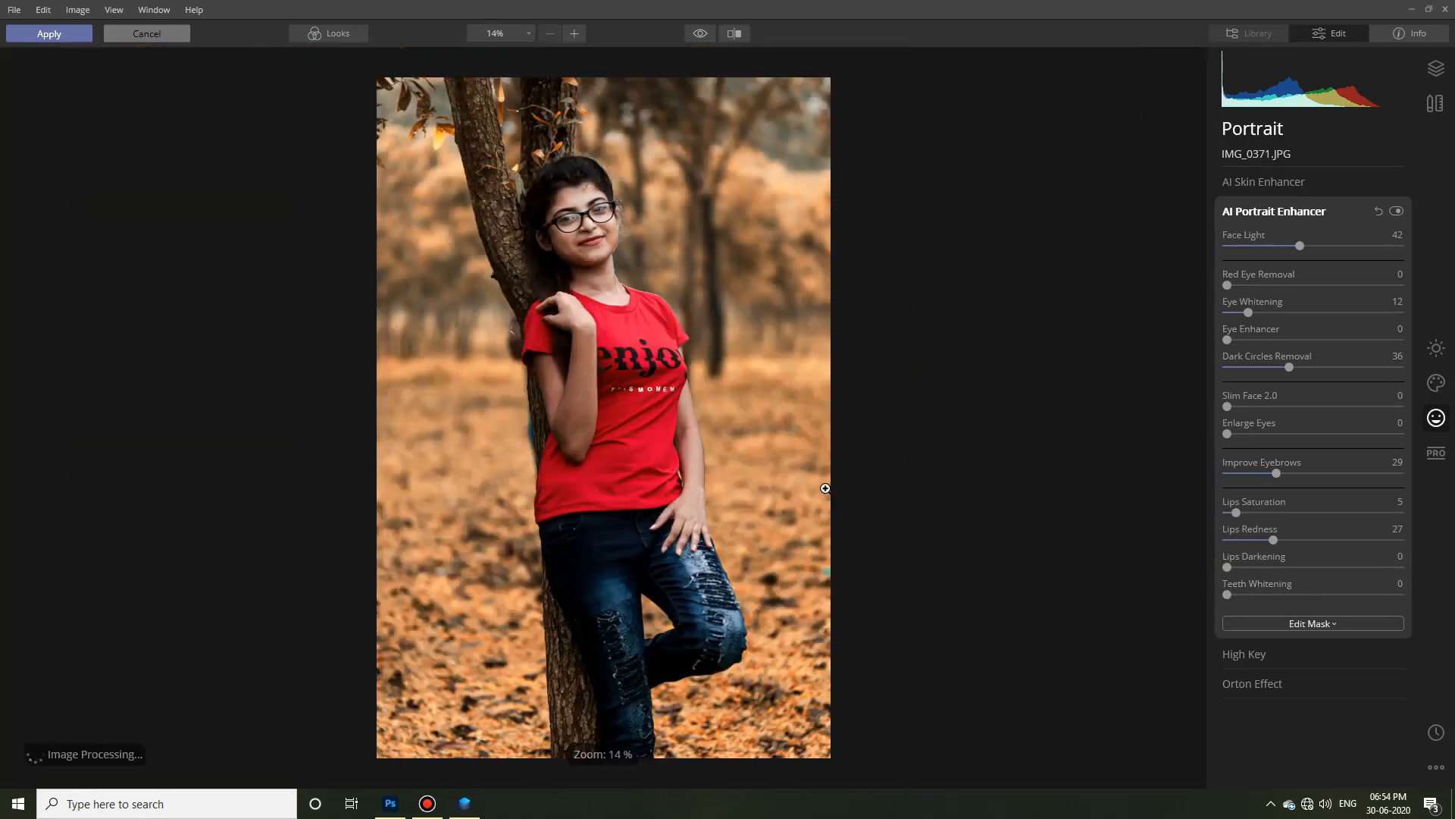
pyautogui.click(1355, 210)
# Step: In the professional Color Enhancer, set the Color Contrast amount to 5 and its hue to 106
pyautogui.click(1337, 241)
pyautogui.click(1436, 452)
pyautogui.click(1353, 210)
pyautogui.click(1341, 210)
pyautogui.click(1338, 270)
pyautogui.moveTo(1233, 393)
pyautogui.mouseDown()
pyautogui.moveTo(1308, 396)
pyautogui.moveTo(1252, 391)
pyautogui.moveTo(1328, 421)
pyautogui.moveTo(1278, 418)
pyautogui.moveTo(1236, 388)
pyautogui.mouseUp()
# Step: Set the Color Enhancer's shadow balance to Cyan-Red -41, Magenta-Green -11 and Yellow-Blue 3
pyautogui.click(1328, 535)
pyautogui.moveTo(1312, 592); pyautogui.dragTo(1278, 592)
pyautogui.moveTo(1314, 620)
pyautogui.mouseDown()
pyautogui.moveTo(1363, 627)
pyautogui.moveTo(1304, 619)
pyautogui.moveTo(1261, 647)
pyautogui.moveTo(1315, 646)
pyautogui.mouseUp()
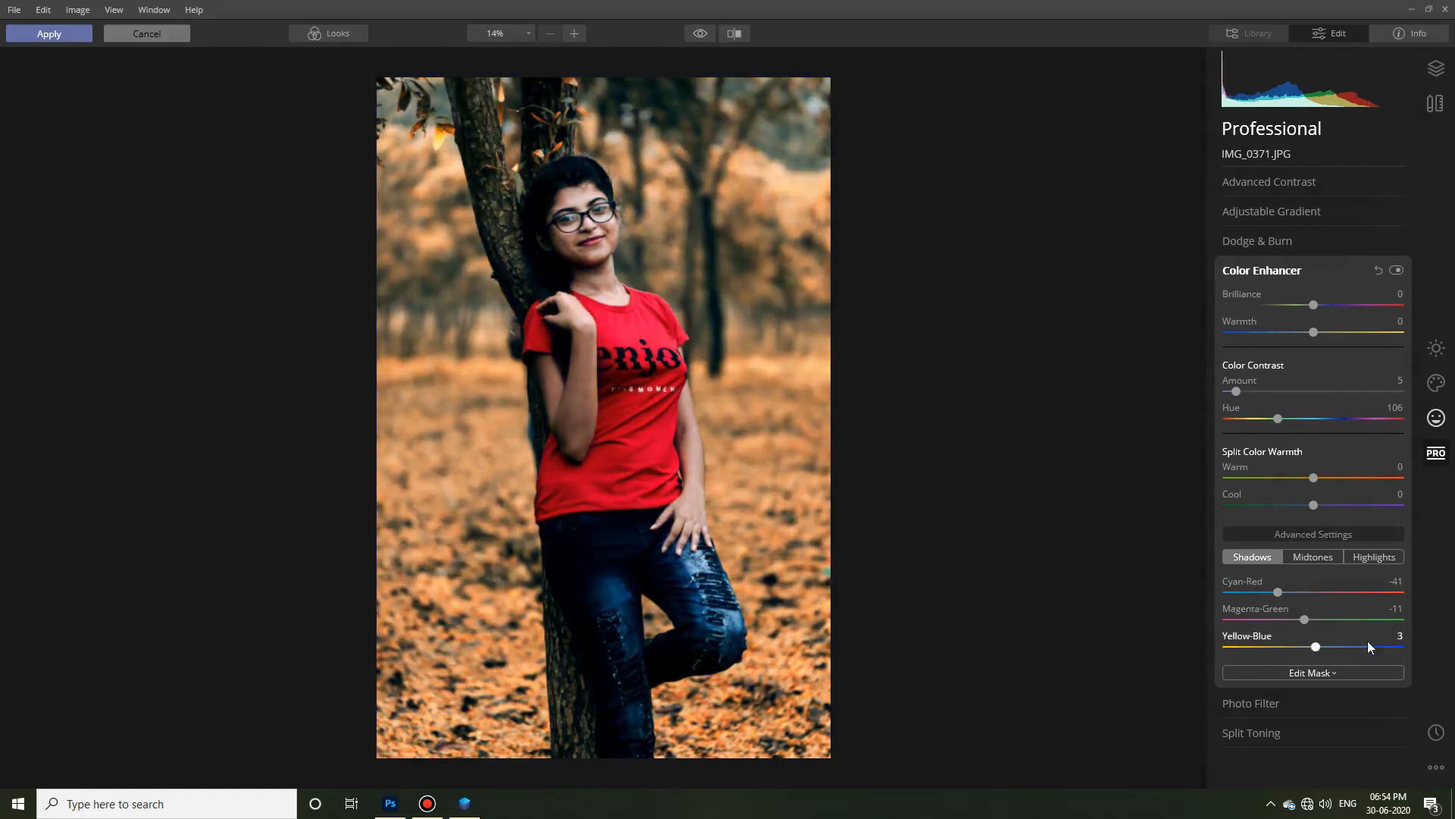
pyautogui.click(1320, 557)
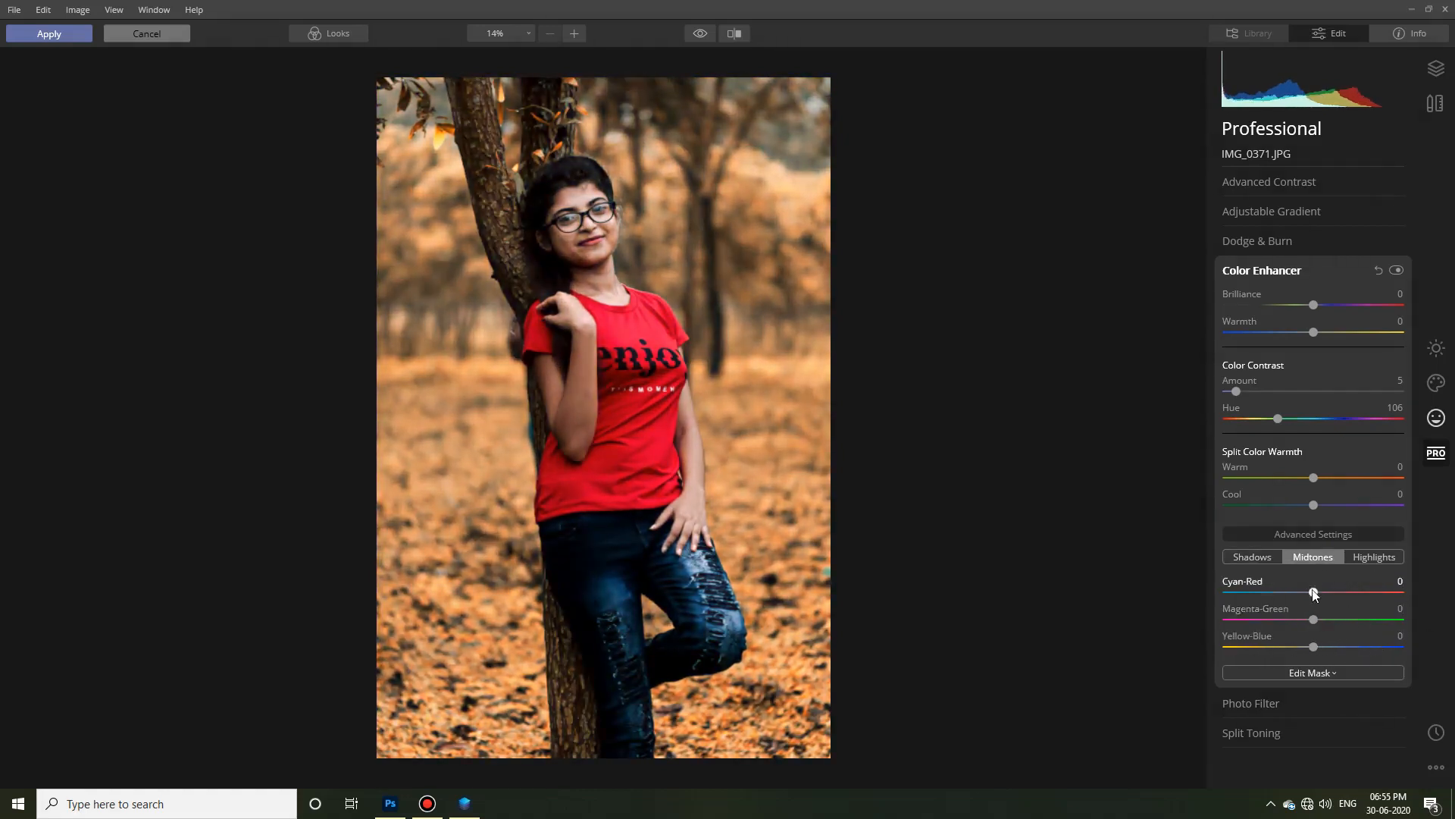
pyautogui.click(1339, 270)
# Step: Try Photo Filter tints at different hues and return the filter's Amount to 0
pyautogui.click(1337, 301)
pyautogui.moveTo(1249, 339); pyautogui.dragTo(1247, 340)
pyautogui.click(1249, 363)
pyautogui.moveTo(1331, 370); pyautogui.dragTo(1226, 340)
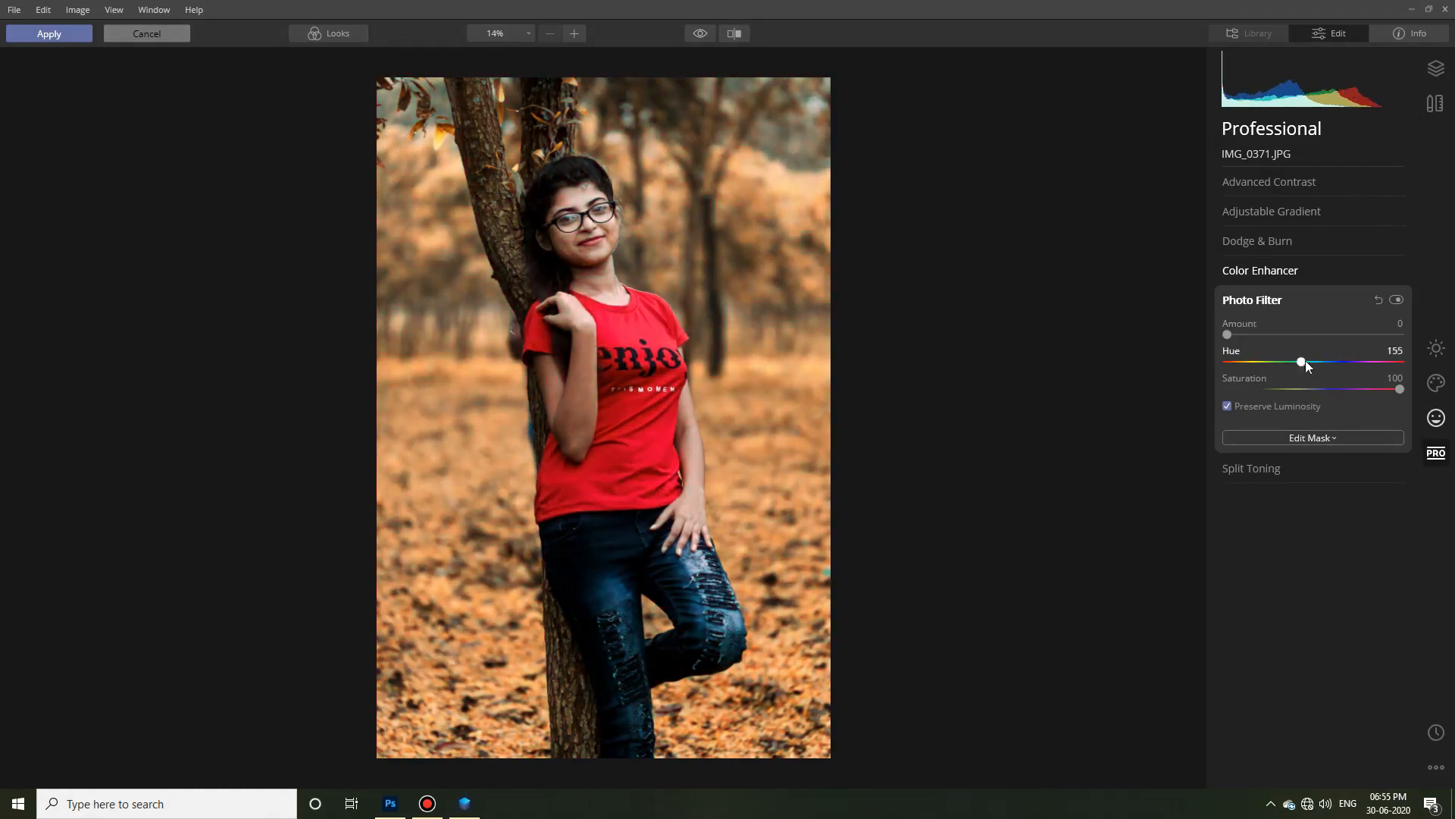
# Step: Apply the Luminar 4 adjustments and open the portrait in the SkinFiner filter
pyautogui.click(1328, 294)
pyautogui.click(49, 33)
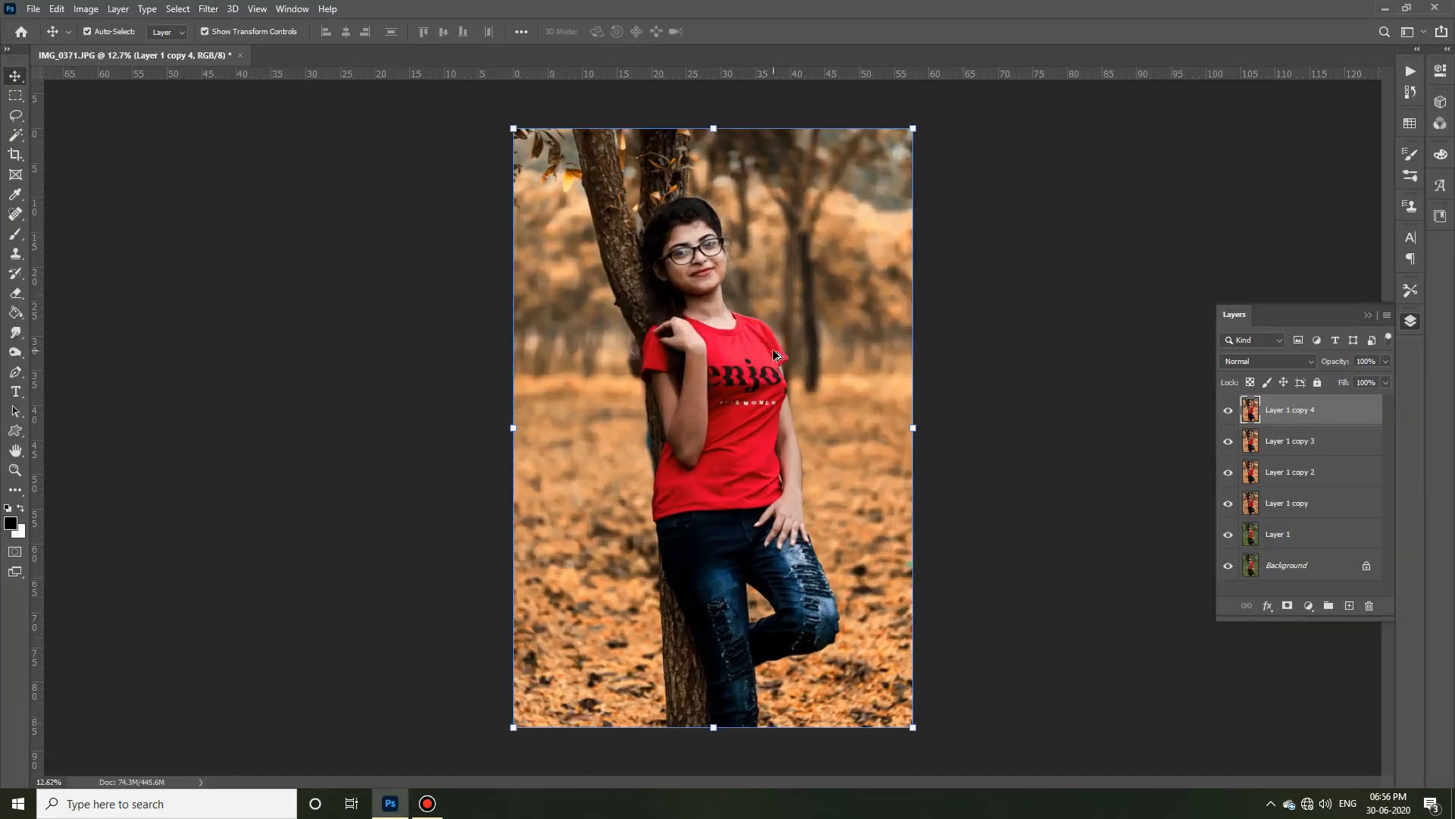
pyautogui.click(206, 11)
pyautogui.click(451, 394)
# Step: Exclude the orange background, the jeans and the red T-shirt colors from the SkinFiner skin mask
pyautogui.moveTo(1345, 639); pyautogui.dragTo(1357, 638)
pyautogui.hotkey('ctrl', 'z')
pyautogui.click(1237, 220)
pyautogui.click(899, 367)
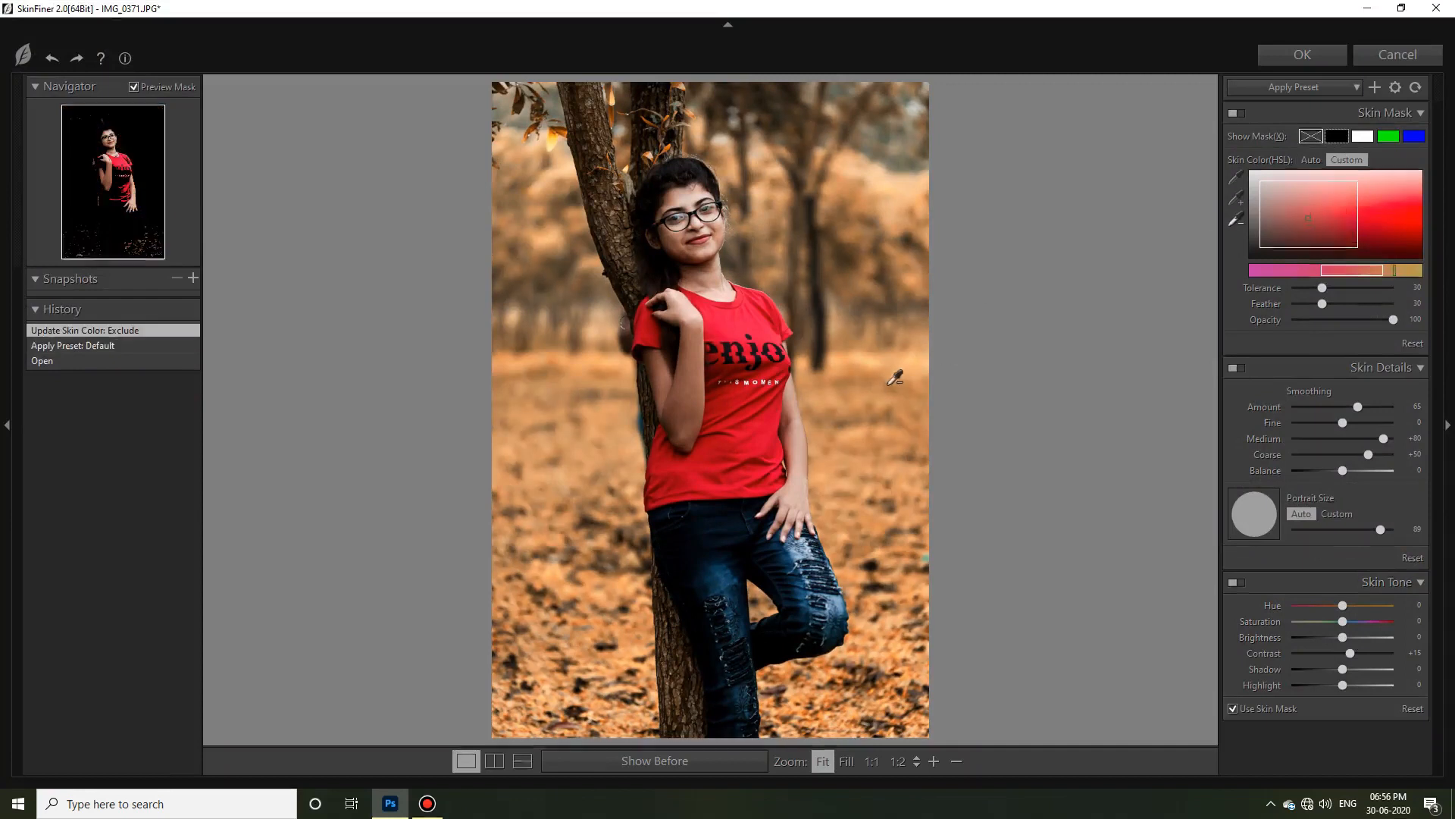
pyautogui.click(840, 669)
pyautogui.click(728, 454)
pyautogui.click(786, 326)
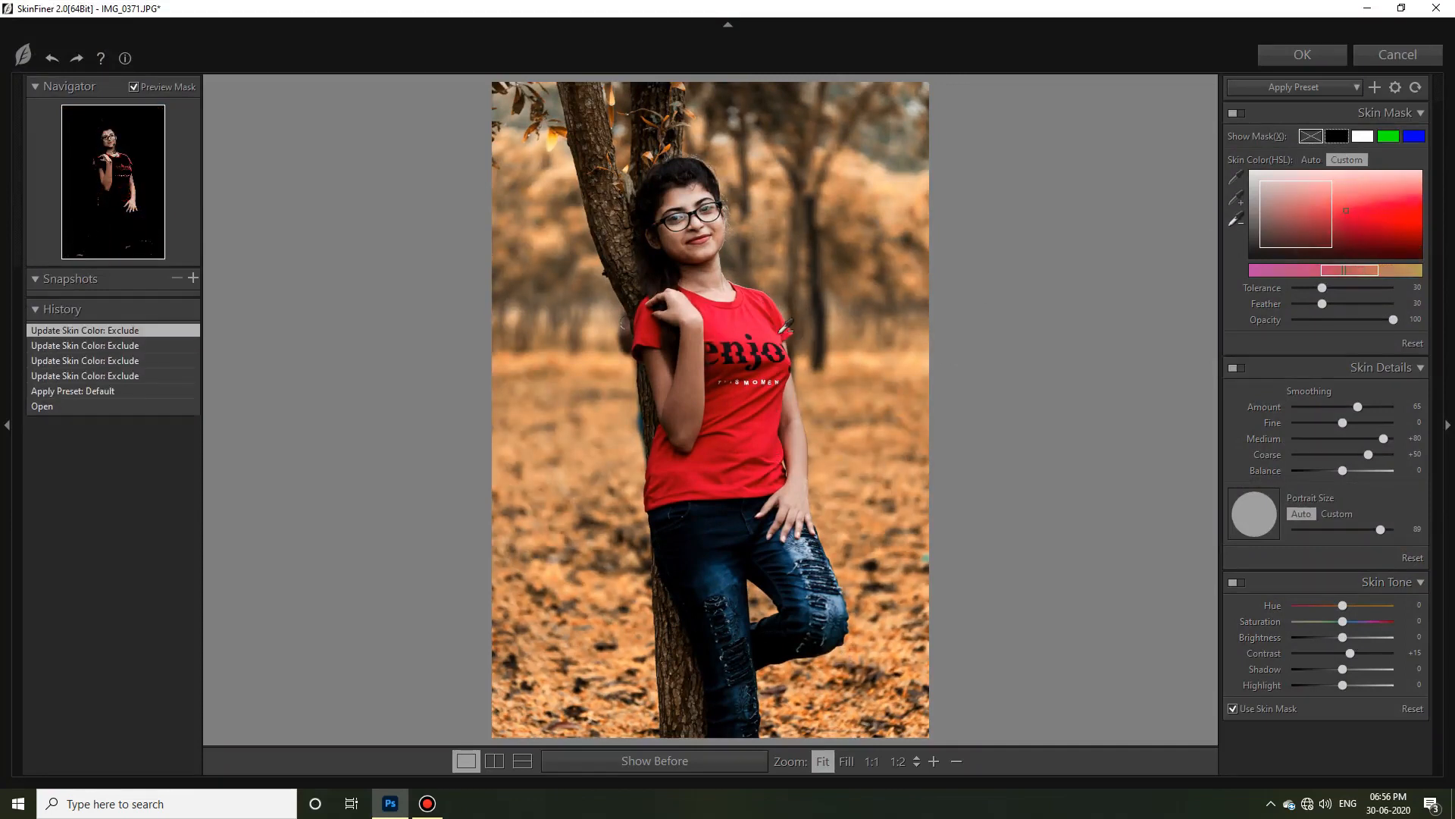
pyautogui.click(779, 302)
# Step: Add the face color to the skin mask and apply SkinFiner with less smoothing and a slightly adjusted skin tone
pyautogui.click(1237, 199)
pyautogui.click(719, 248)
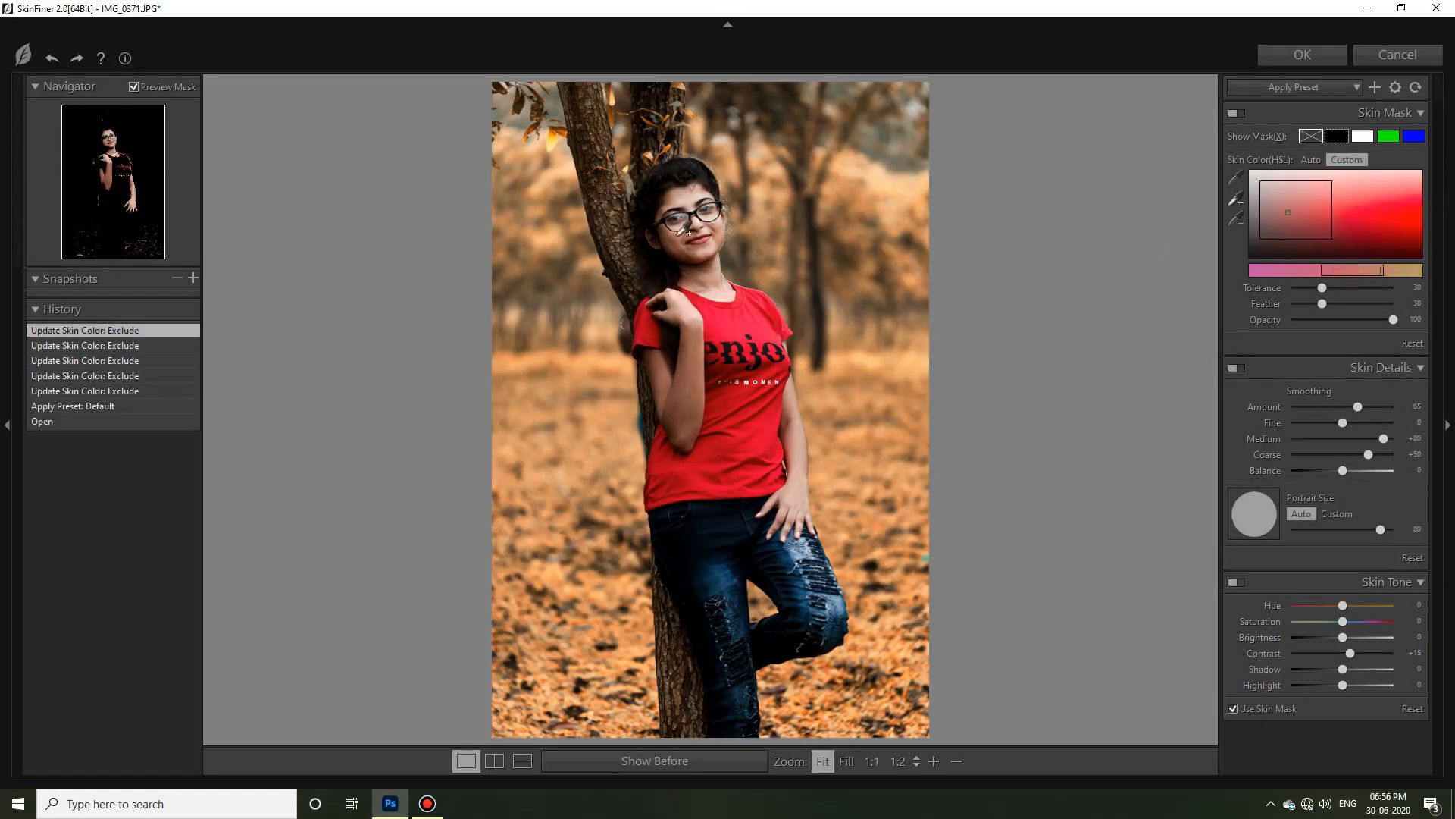
pyautogui.moveTo(1346, 642)
pyautogui.mouseDown()
pyautogui.moveTo(1360, 643)
pyautogui.moveTo(1347, 670)
pyautogui.mouseUp()
pyautogui.moveTo(1343, 606); pyautogui.dragTo(1340, 608)
pyautogui.moveTo(1358, 407); pyautogui.dragTo(1345, 422)
pyautogui.click(1302, 55)
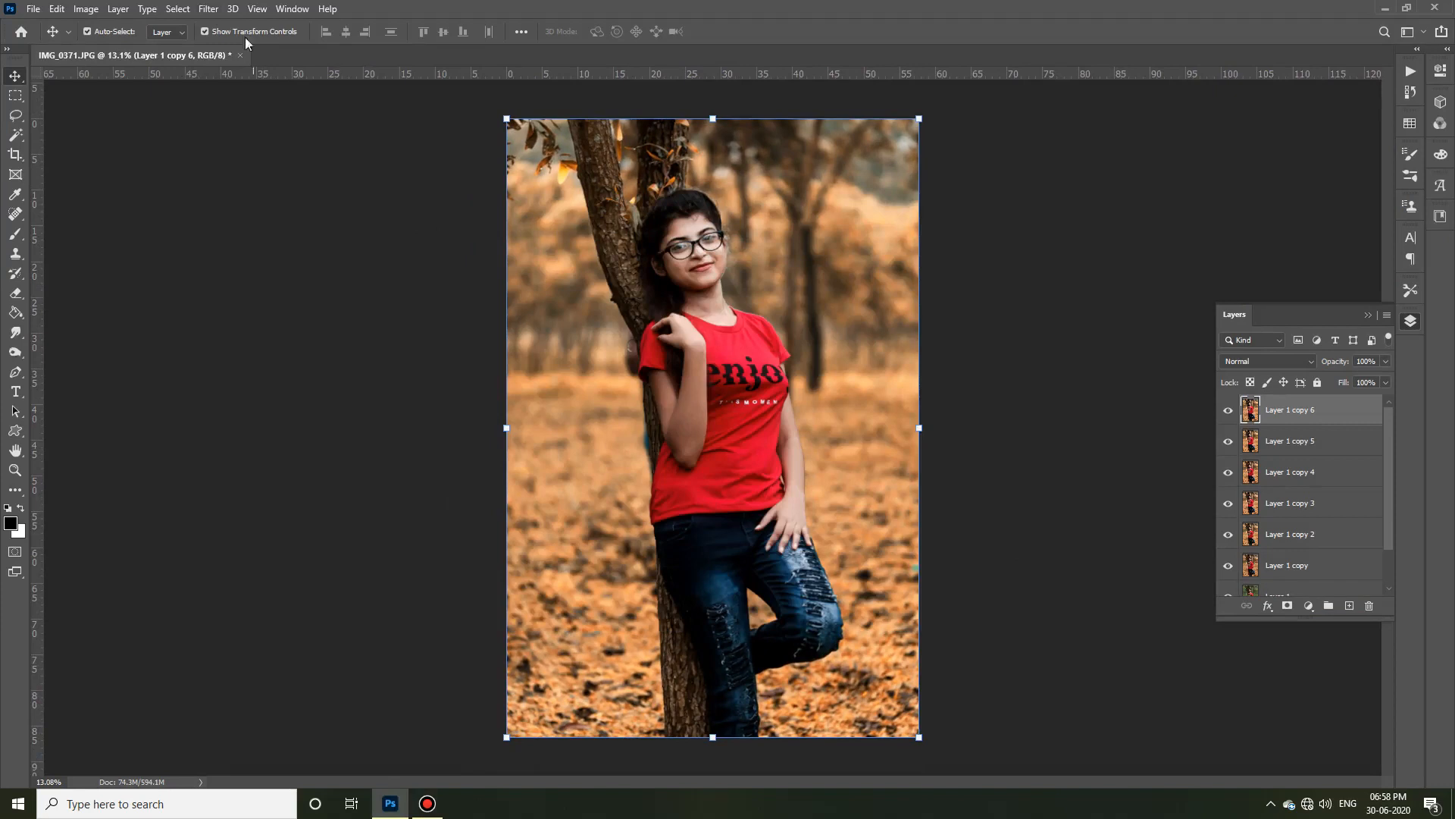
# Step: Try several HDR Efex Pro 2 presets on the portrait, ending with 40 - Winter dream, and leave without applying any
pyautogui.click(208, 8)
pyautogui.moveTo(286, 361)
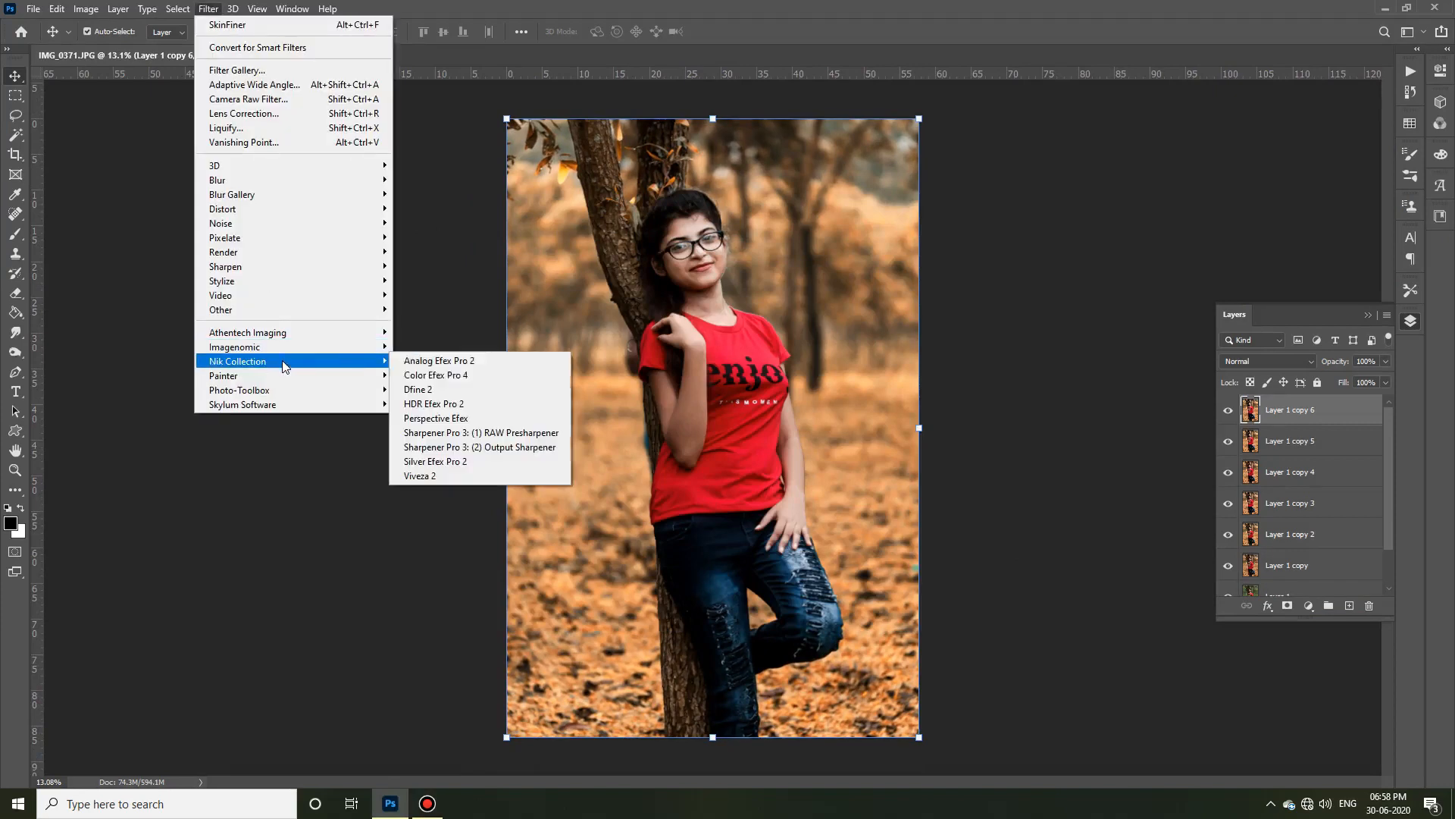
pyautogui.click(462, 376)
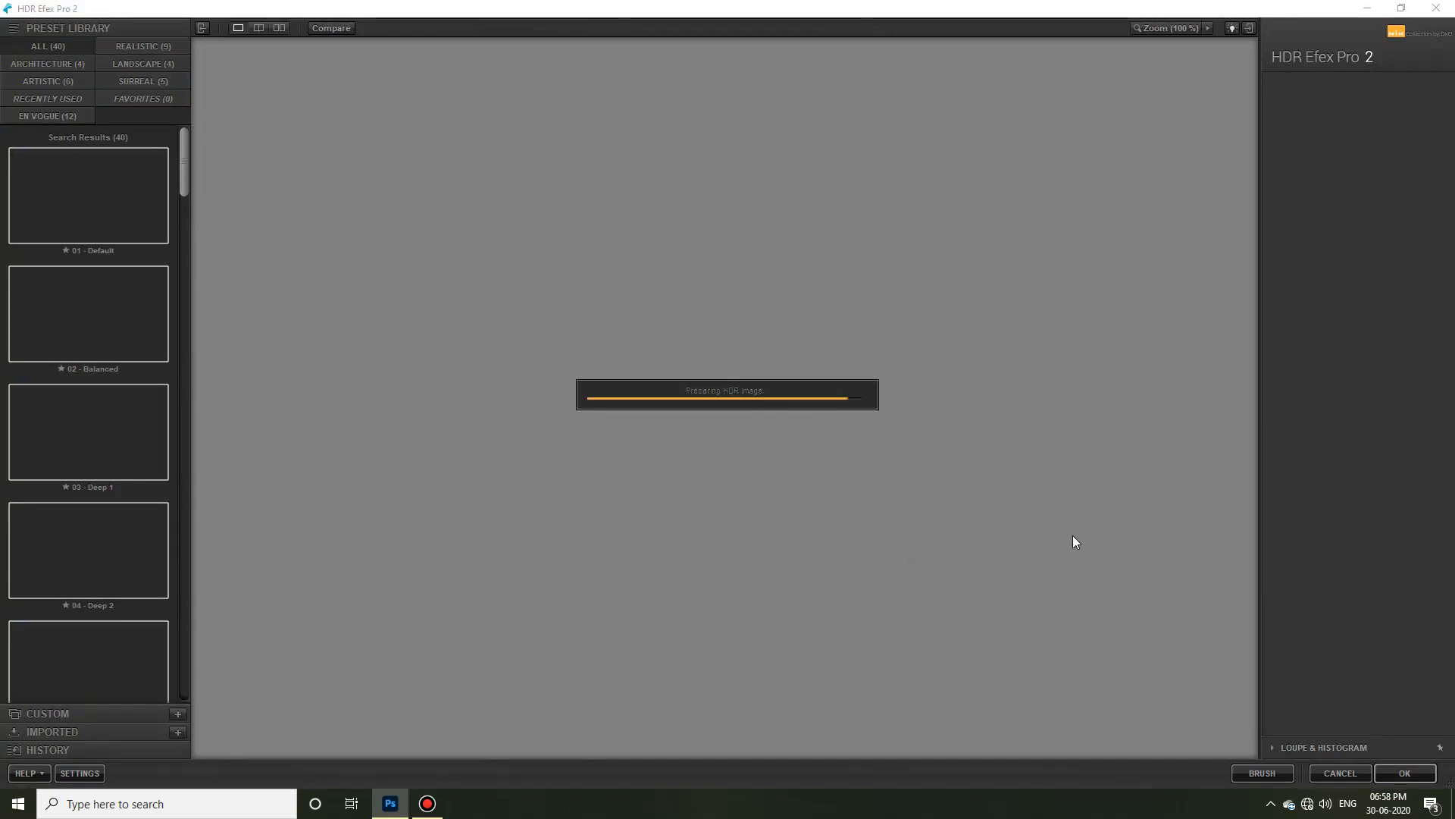
pyautogui.click(34, 320)
pyautogui.click(55, 561)
pyautogui.scroll(-3, 126, 595)
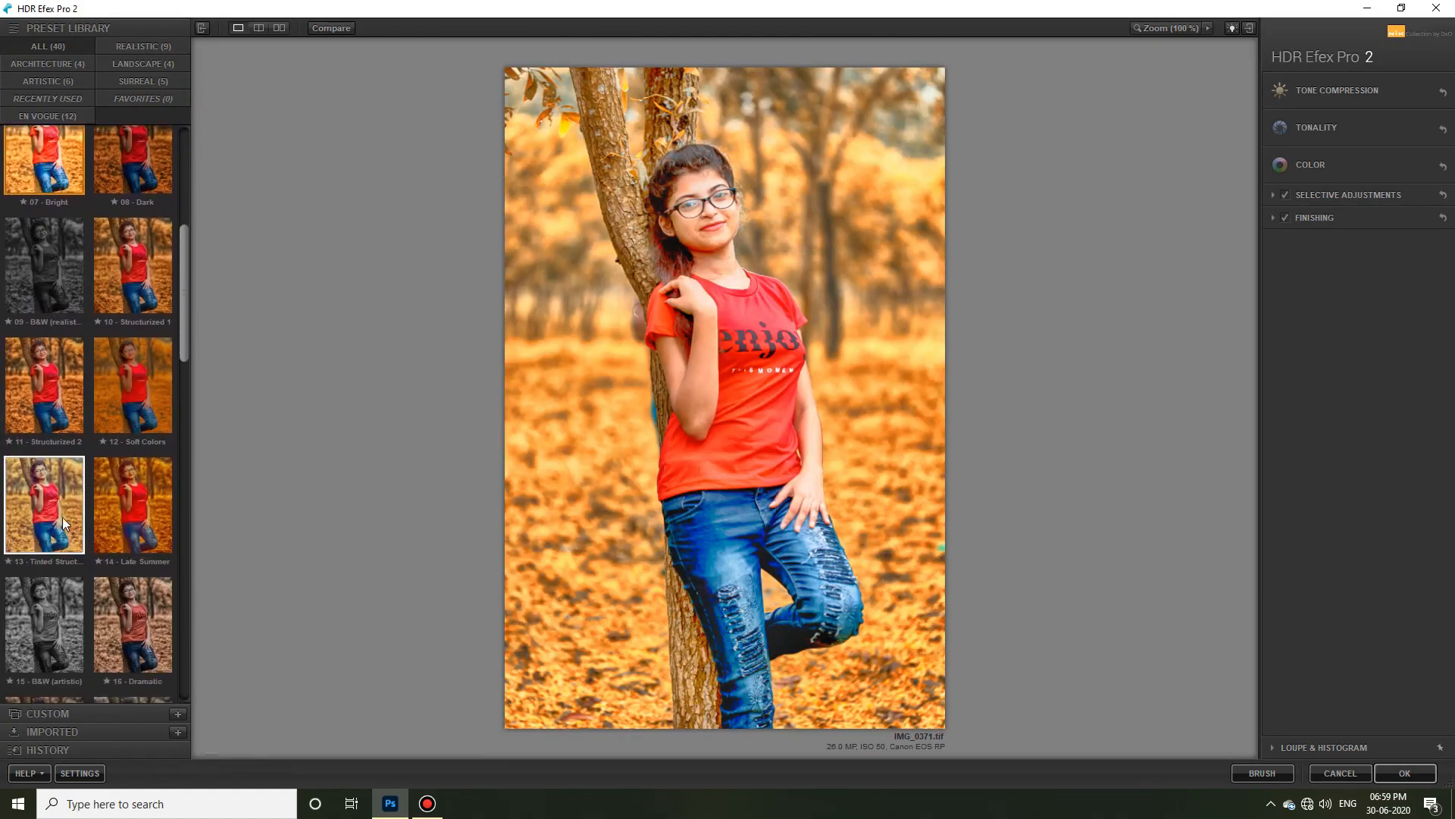
pyautogui.click(62, 517)
pyautogui.scroll(-4, 88, 575)
pyautogui.scroll(-4, 53, 324)
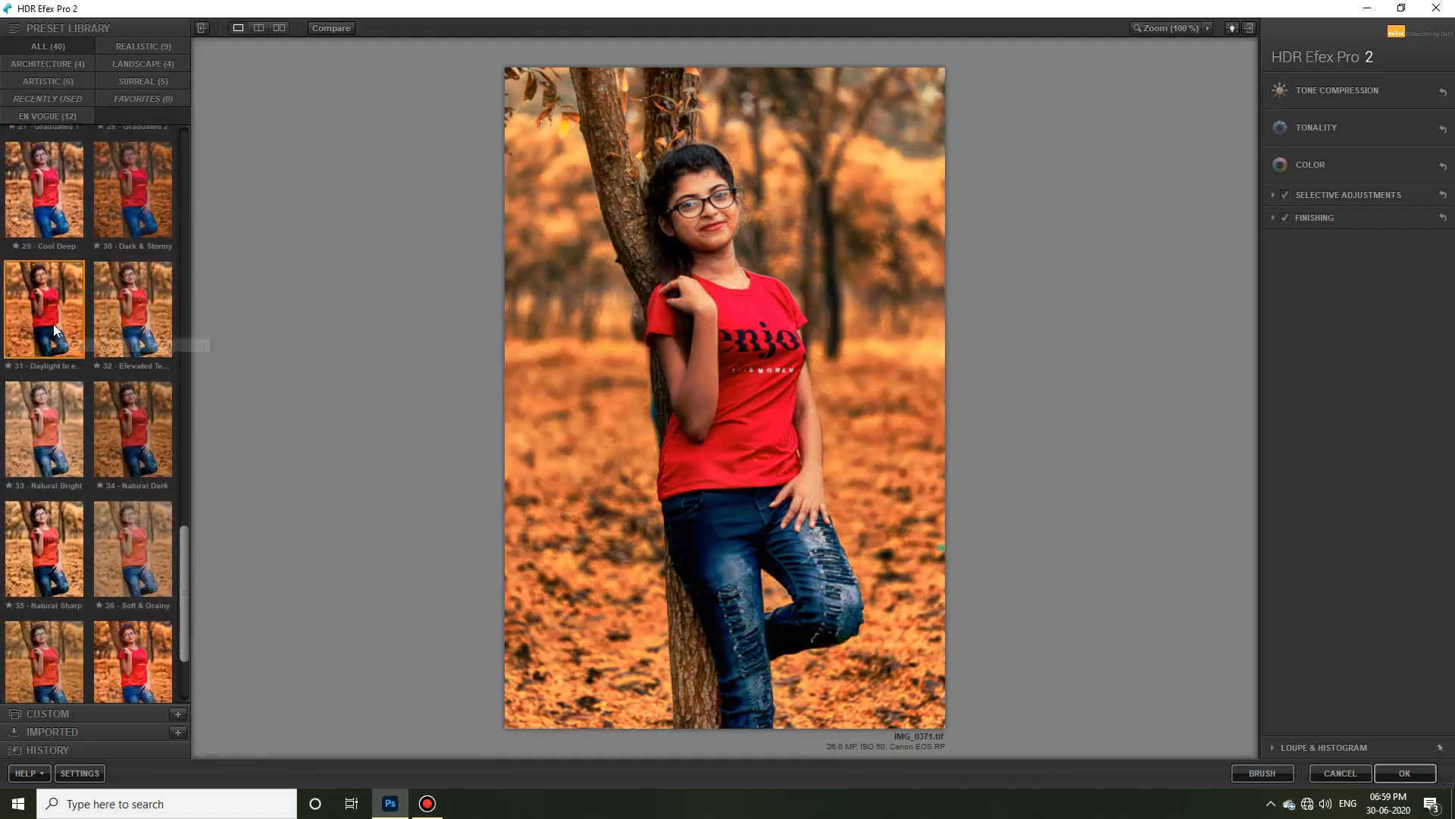
pyautogui.click(24, 512)
pyautogui.click(136, 637)
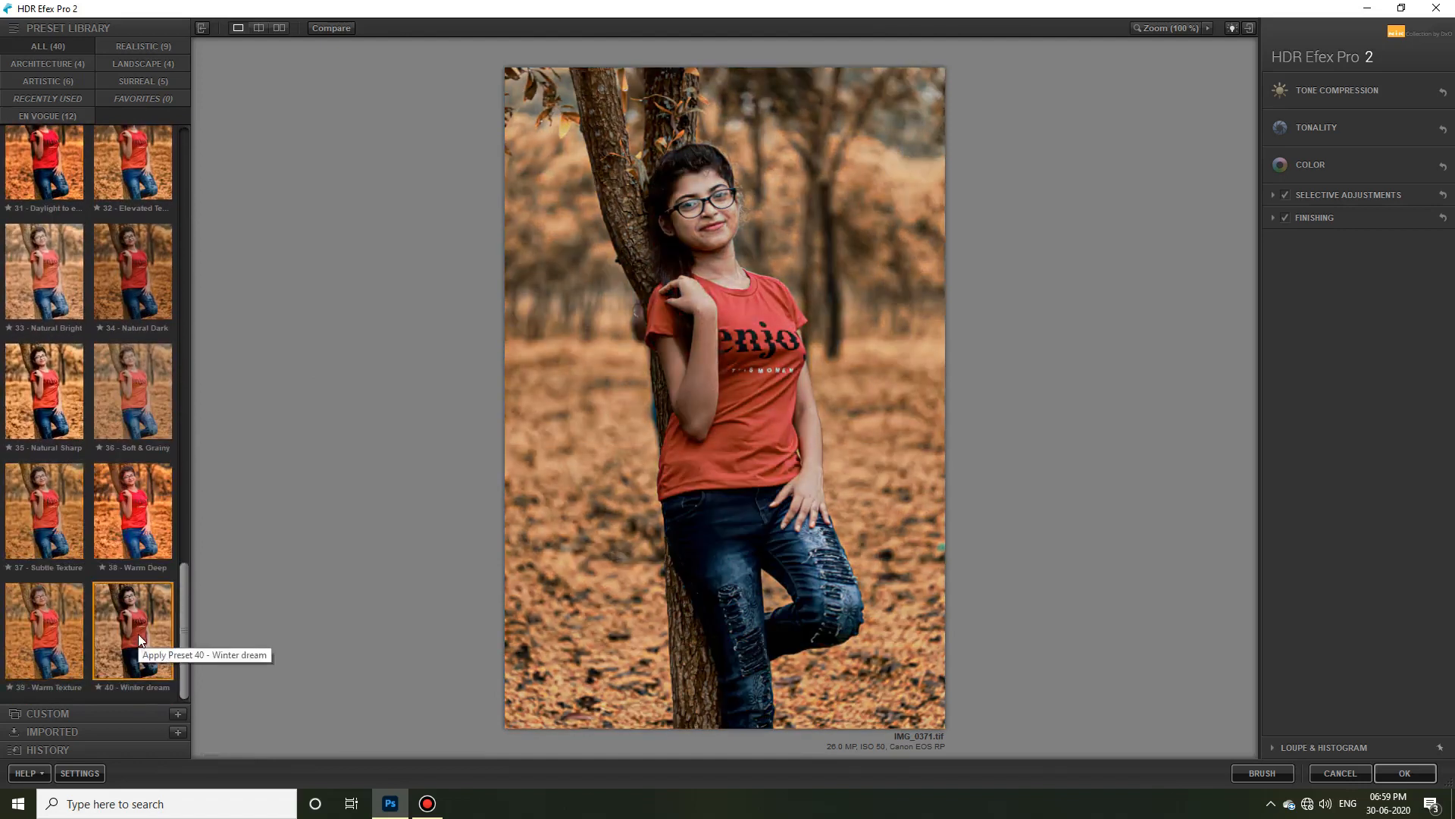
# Step: Open the portrait in Nik Collection's Color Efex Pro 4 and list all of its filters
pyautogui.click(208, 8)
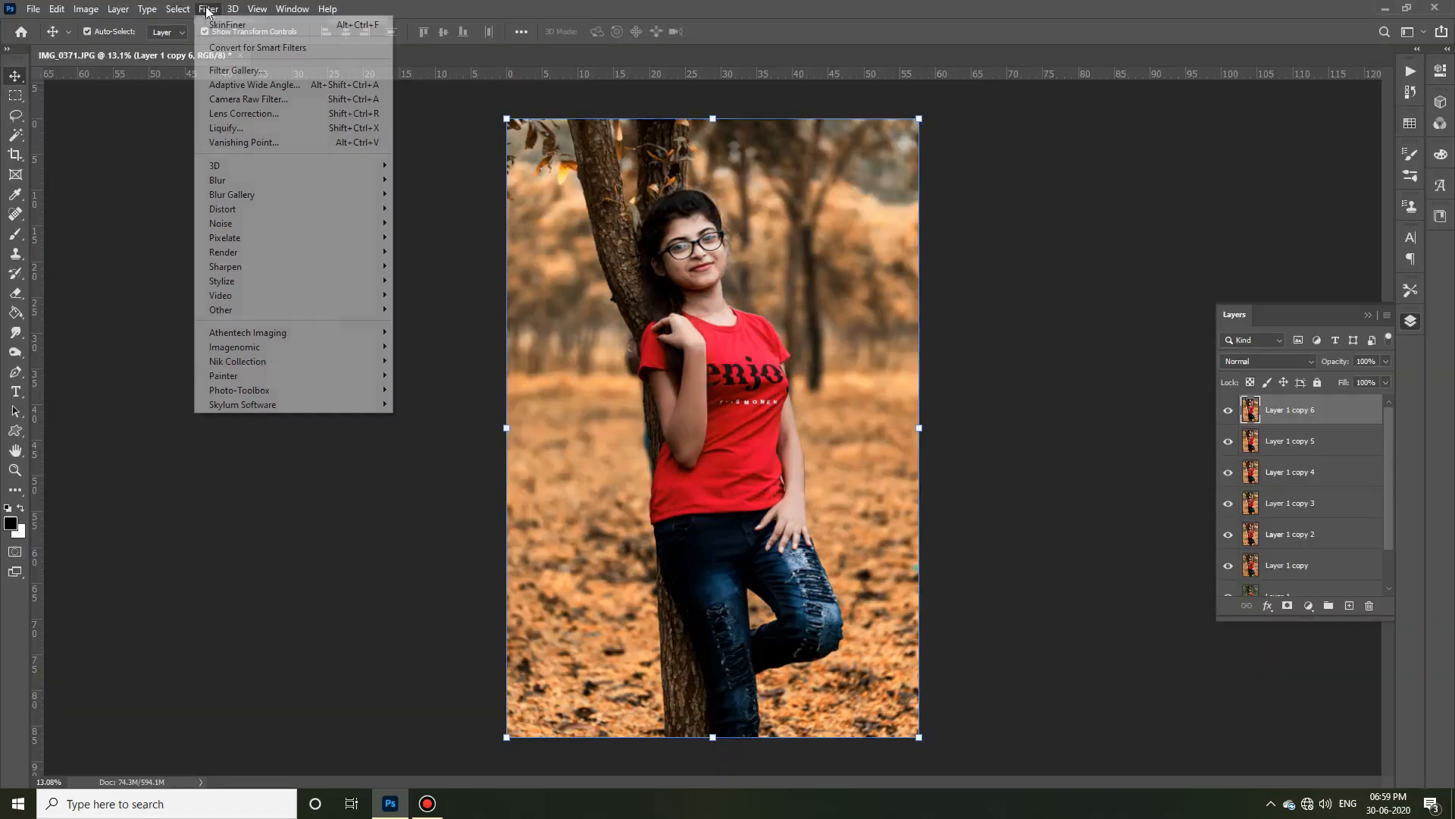
pyautogui.moveTo(237, 361)
pyautogui.click(461, 461)
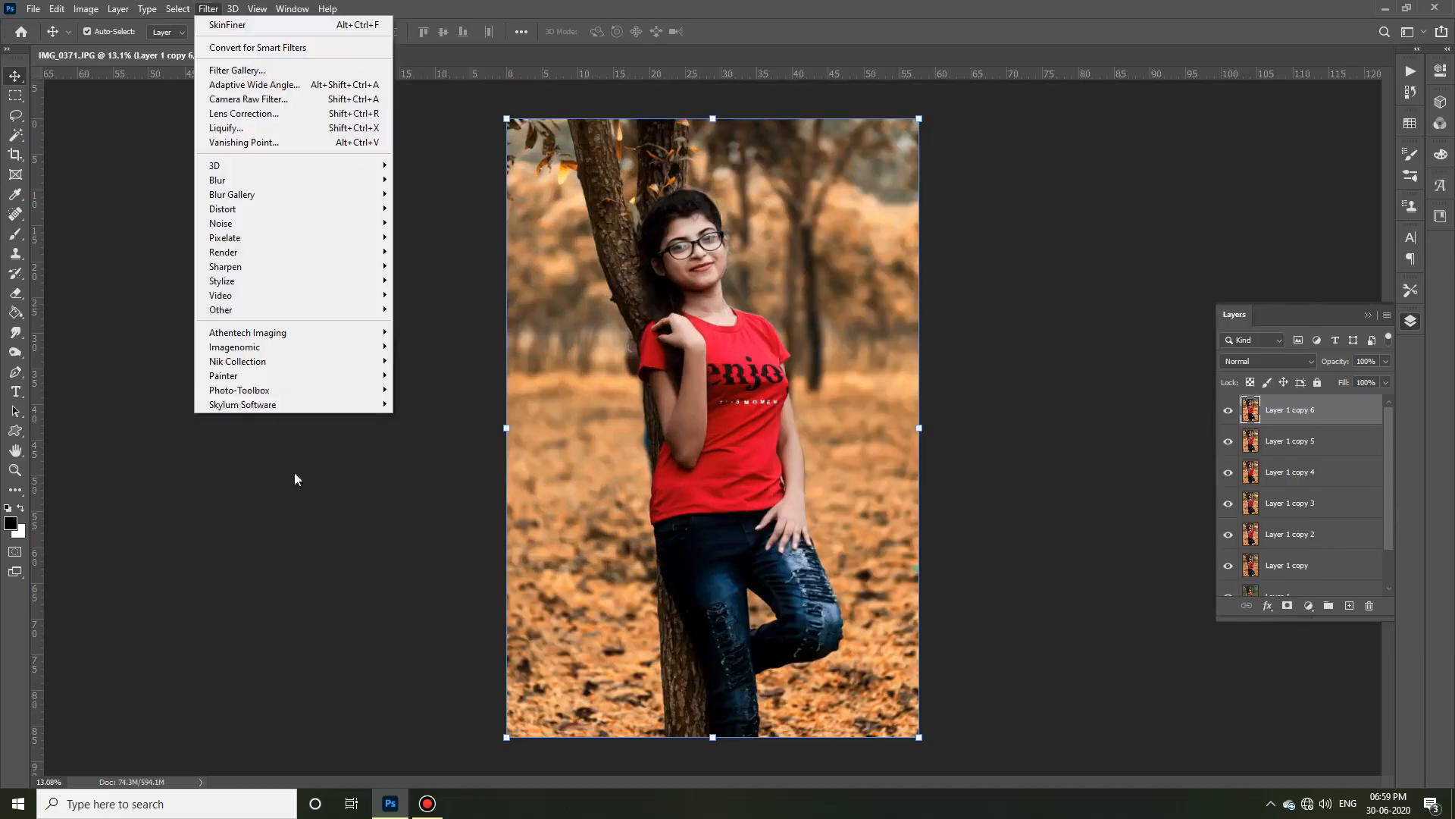
pyautogui.click(462, 382)
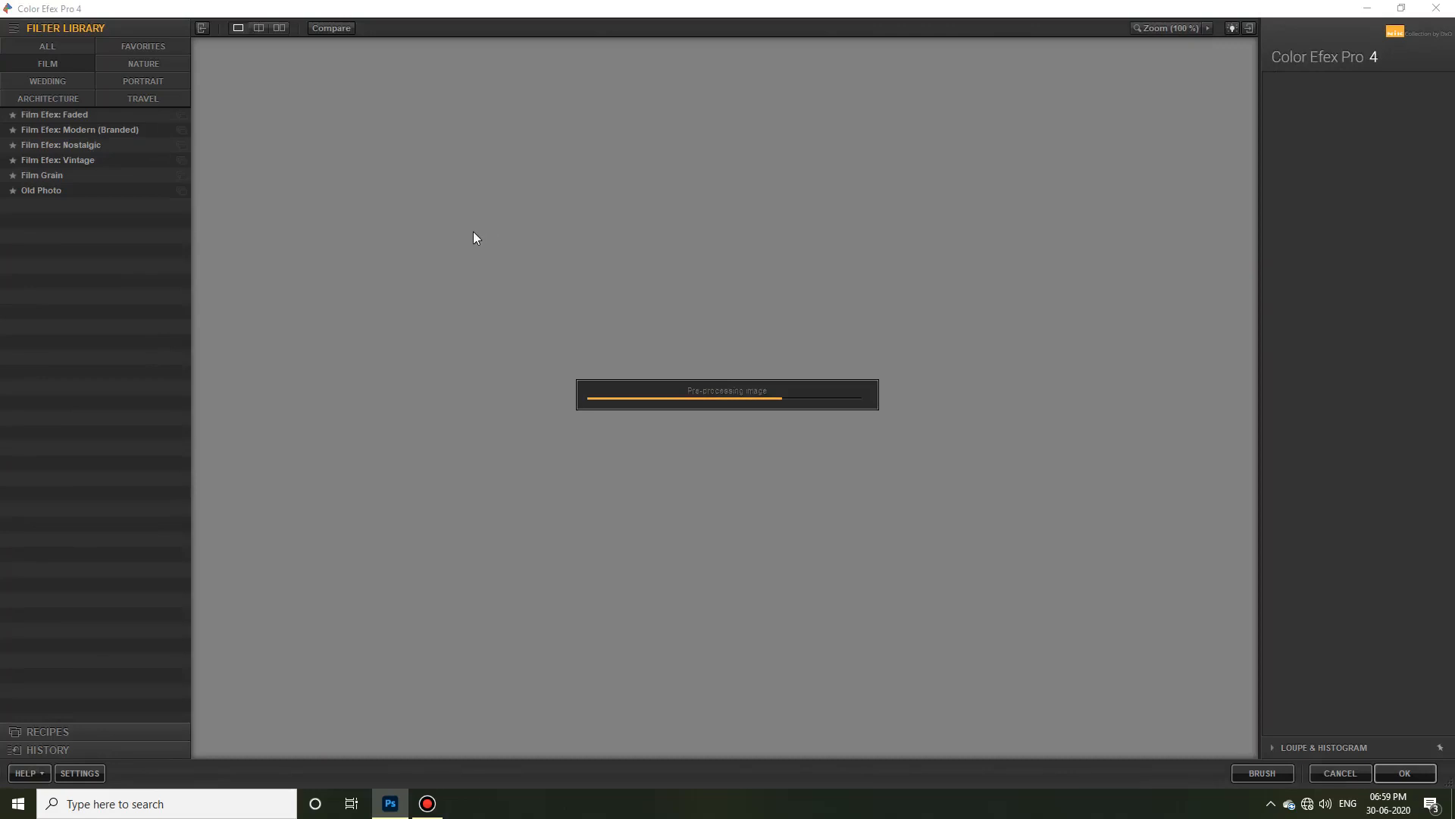
pyautogui.click(68, 50)
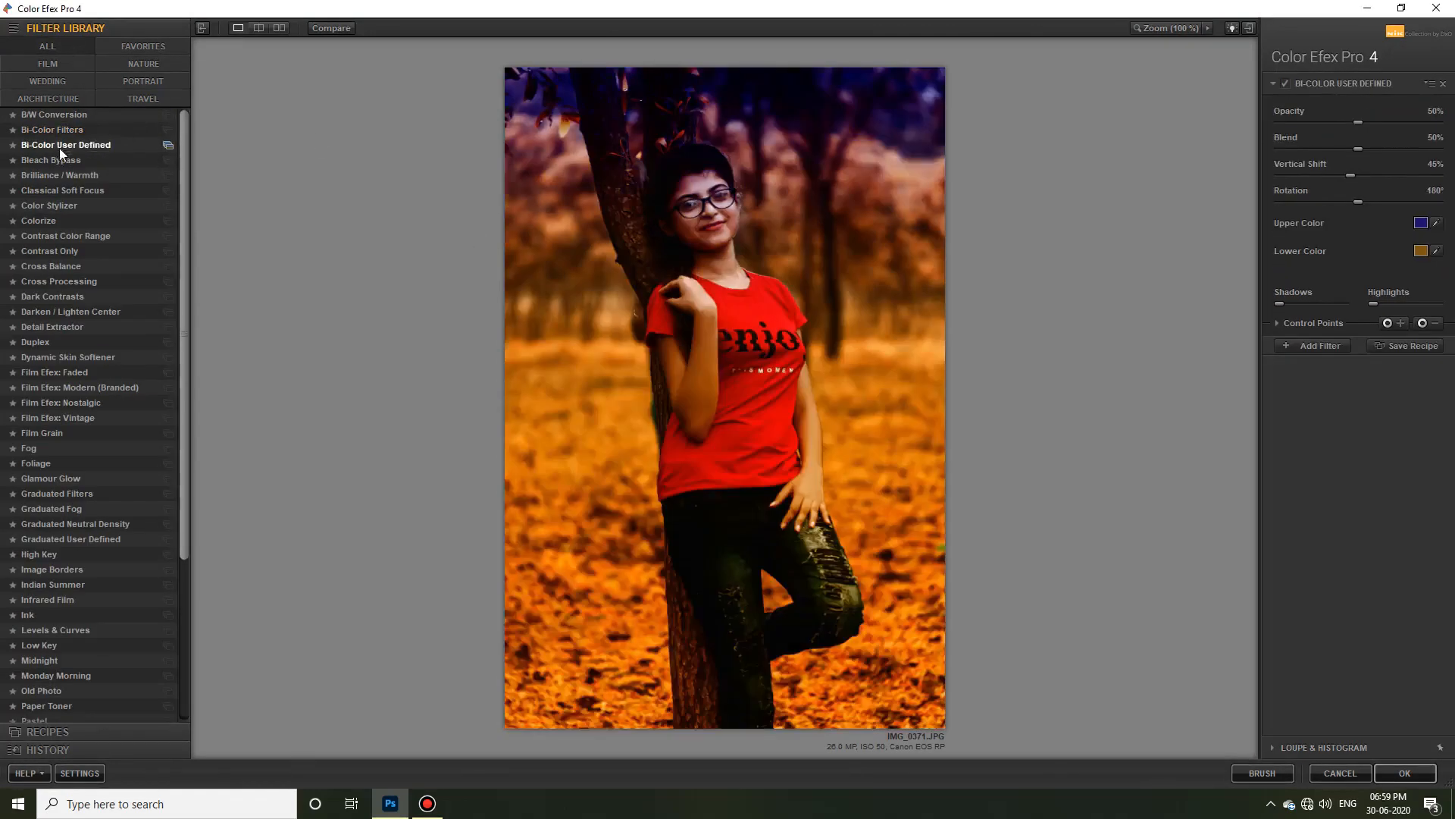
# Step: Preview the Color Efex Pro 4 filters from Brilliance / Warmth through Film Efex: Vintage on the portrait
pyautogui.click(58, 175)
pyautogui.click(62, 209)
pyautogui.click(36, 221)
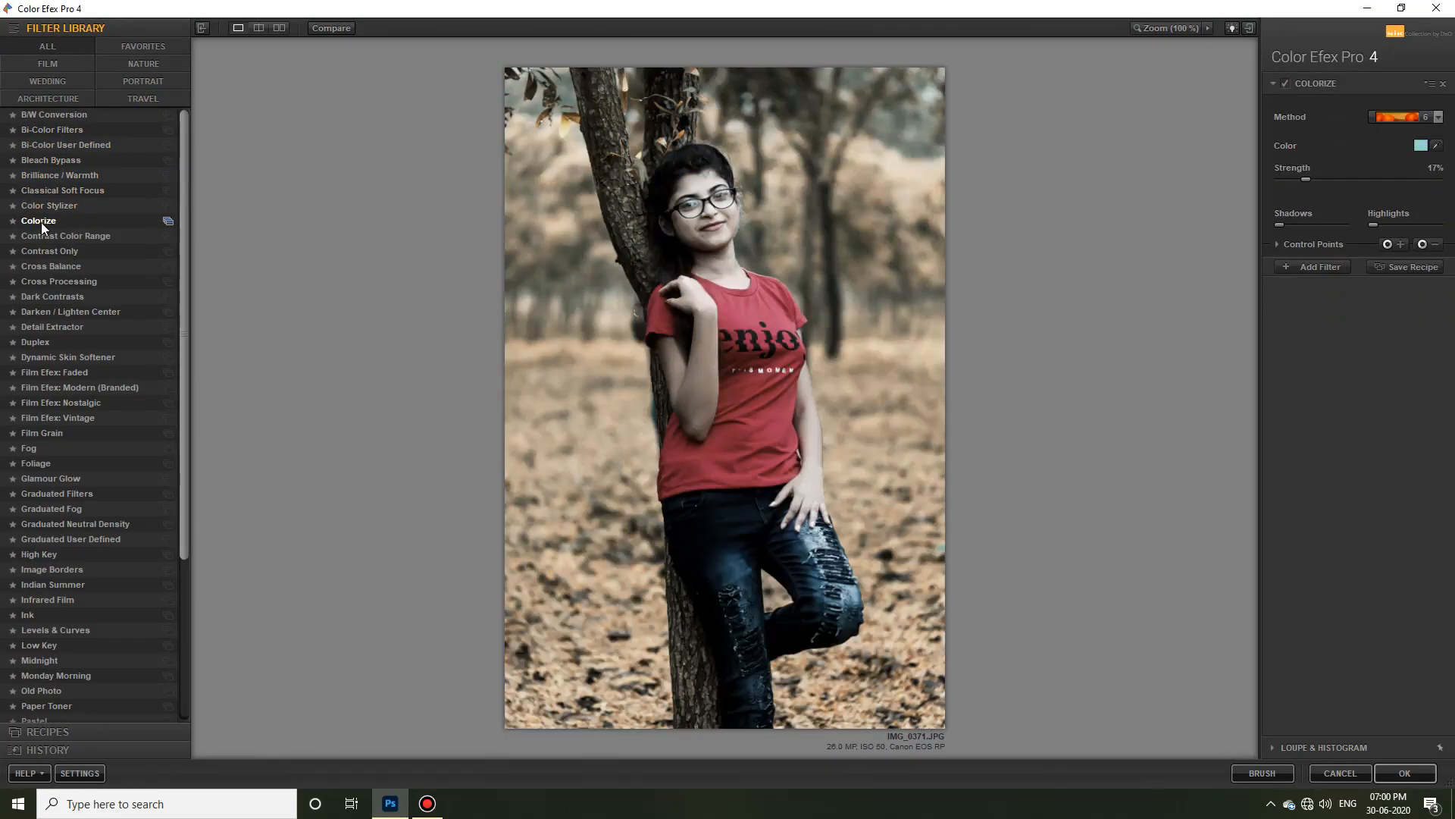
pyautogui.click(49, 235)
pyautogui.click(47, 251)
pyautogui.click(56, 266)
pyautogui.click(61, 280)
pyautogui.click(57, 297)
pyautogui.click(55, 311)
pyautogui.click(53, 327)
pyautogui.click(46, 342)
pyautogui.click(68, 357)
pyautogui.click(74, 372)
pyautogui.click(72, 403)
pyautogui.click(53, 418)
# Step: Preview the filters from Film Grain through Pastel, including Glamour Glow, the graduated filters and Indian Summer
pyautogui.scroll(-1, 44, 415)
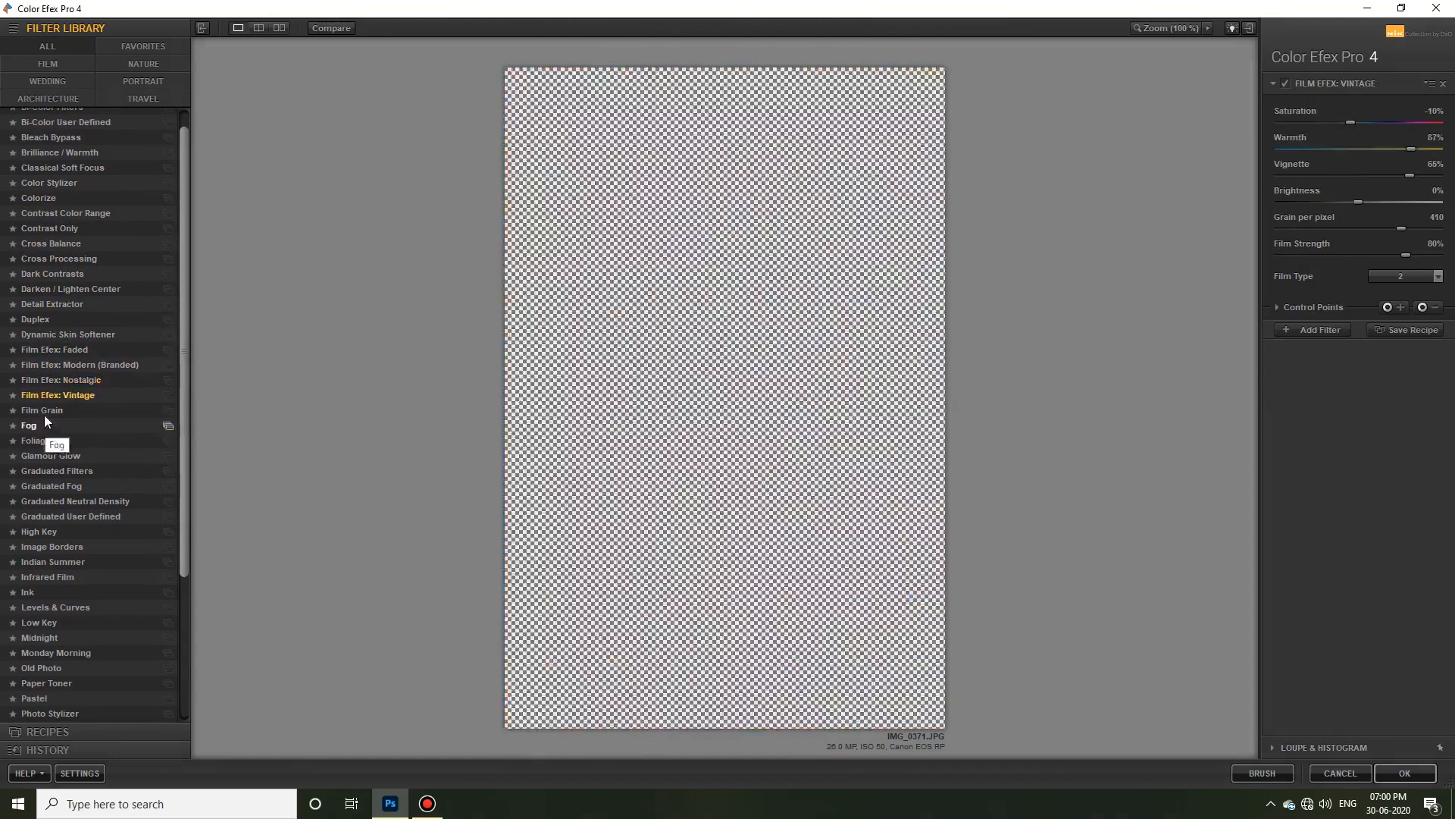
pyautogui.click(44, 409)
pyautogui.scroll(-3, 42, 364)
pyautogui.click(41, 340)
pyautogui.click(56, 358)
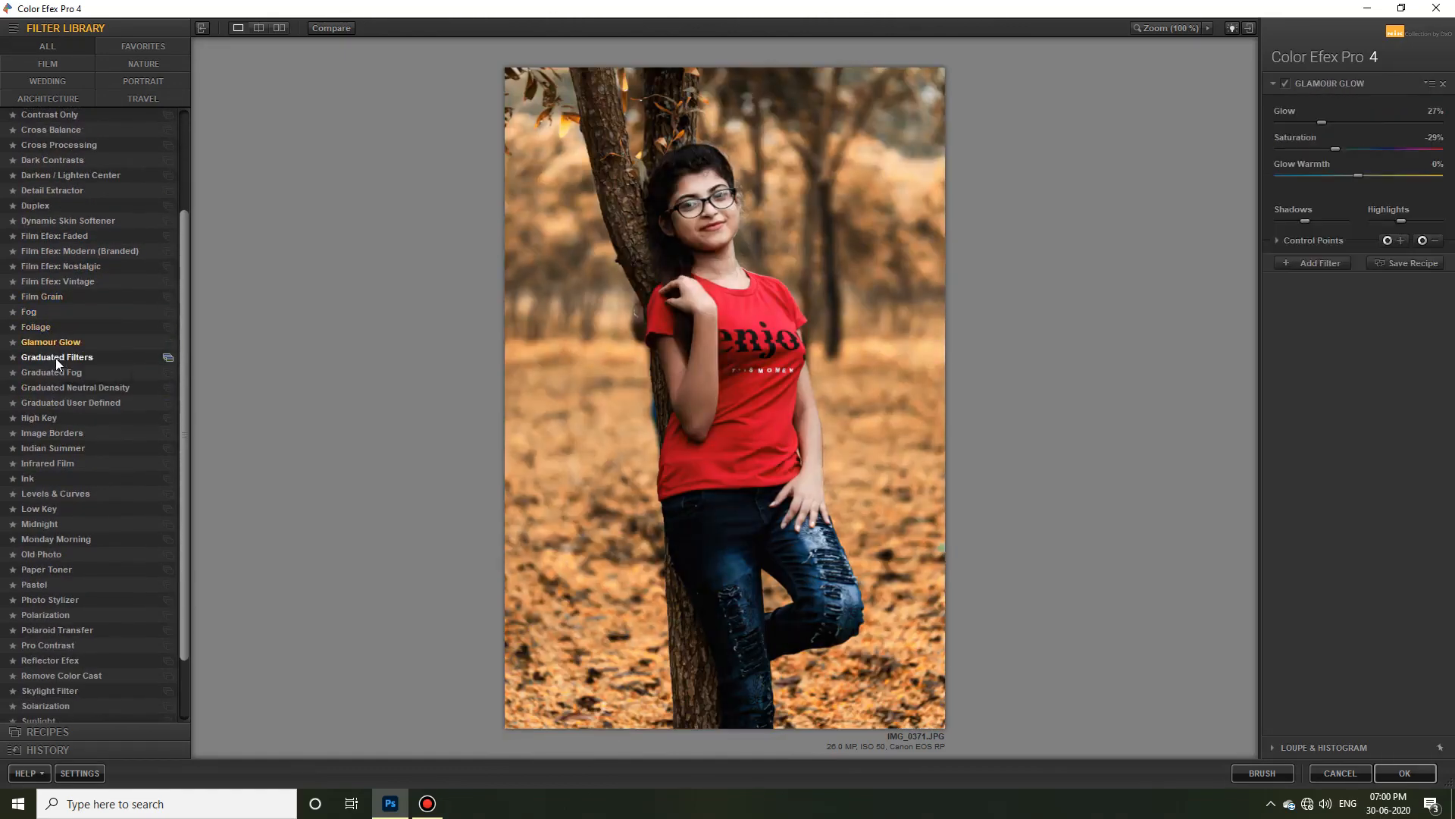
pyautogui.click(65, 375)
pyautogui.click(72, 385)
pyautogui.scroll(-1, 74, 382)
pyautogui.click(45, 334)
pyautogui.click(42, 350)
pyautogui.click(60, 379)
pyautogui.click(62, 395)
pyautogui.click(53, 425)
pyautogui.click(41, 455)
pyautogui.click(46, 471)
pyautogui.click(44, 488)
pyautogui.click(52, 515)
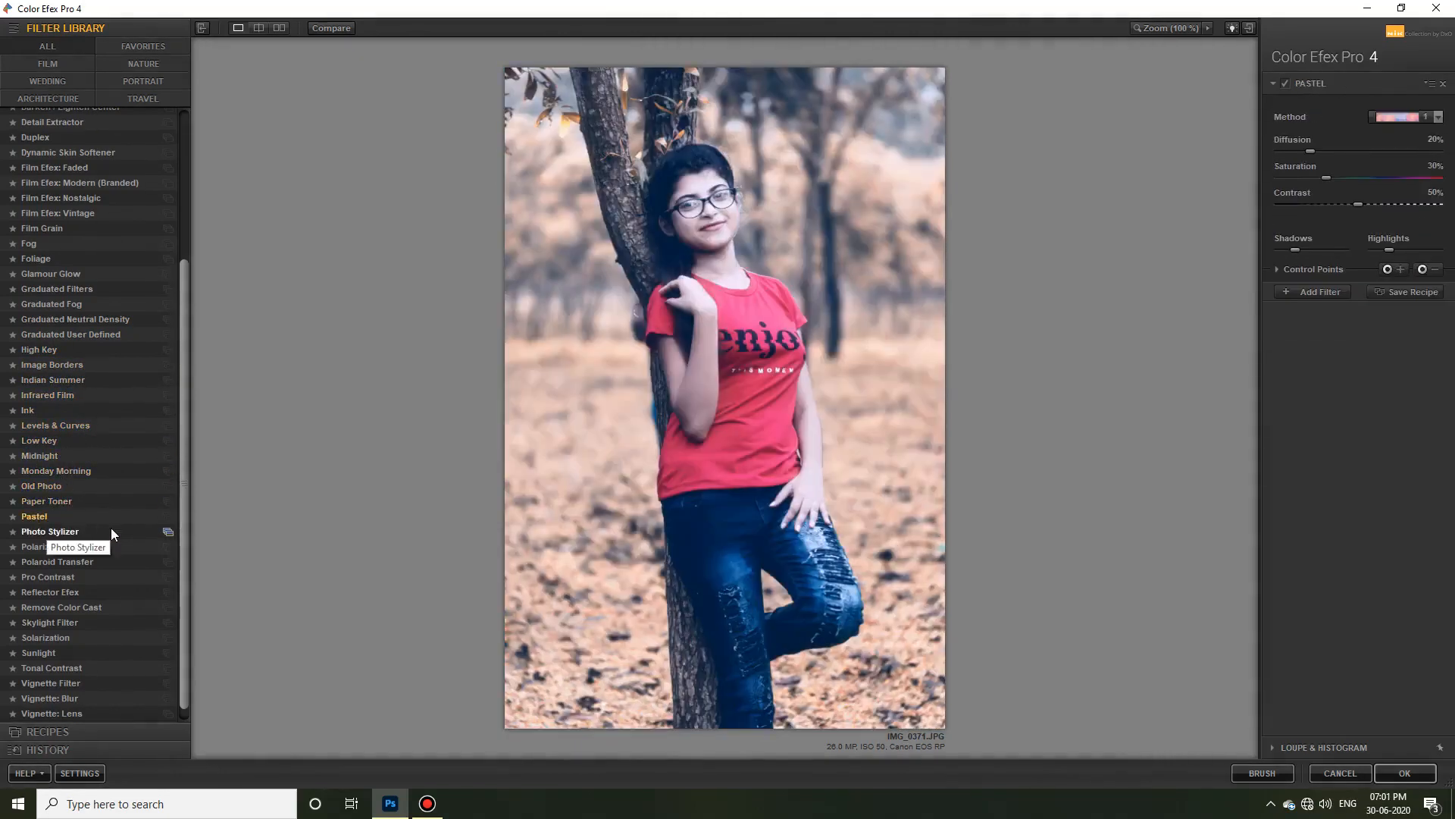
# Step: Preview the remaining filters from Polarization through White Neutralizer, including Reflector Efex, Skylight Filter and the vignettes
pyautogui.click(45, 546)
pyautogui.click(57, 562)
pyautogui.scroll(-1, 57, 564)
pyautogui.click(47, 563)
pyautogui.click(52, 585)
pyautogui.click(61, 596)
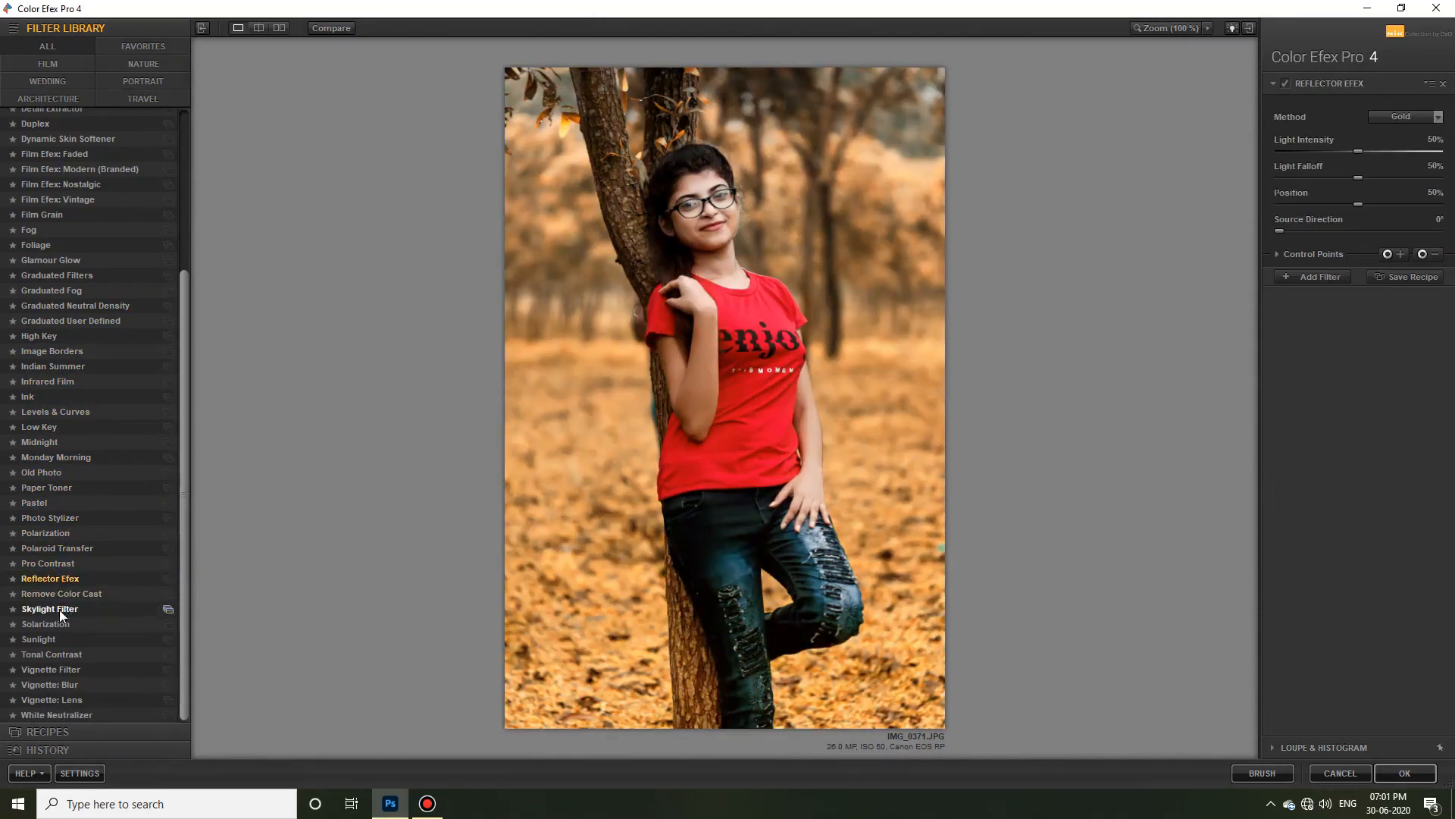
pyautogui.click(57, 609)
pyautogui.click(45, 639)
pyautogui.click(56, 654)
pyautogui.click(53, 669)
pyautogui.click(53, 684)
pyautogui.click(53, 699)
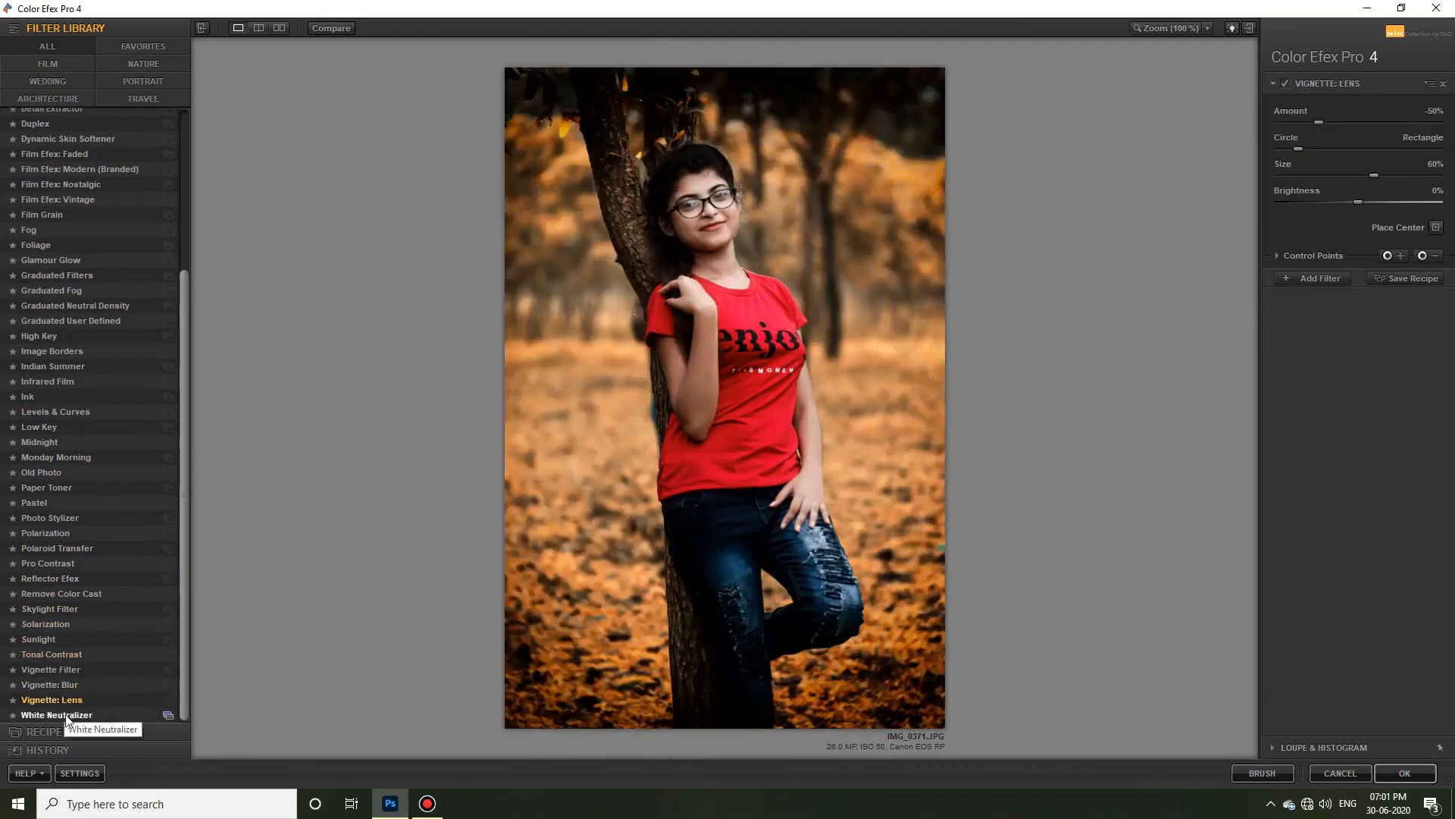
pyautogui.click(57, 715)
# Step: Try Reflector Efex with the Silver method and Paper Toner with paper tone 4
pyautogui.click(59, 578)
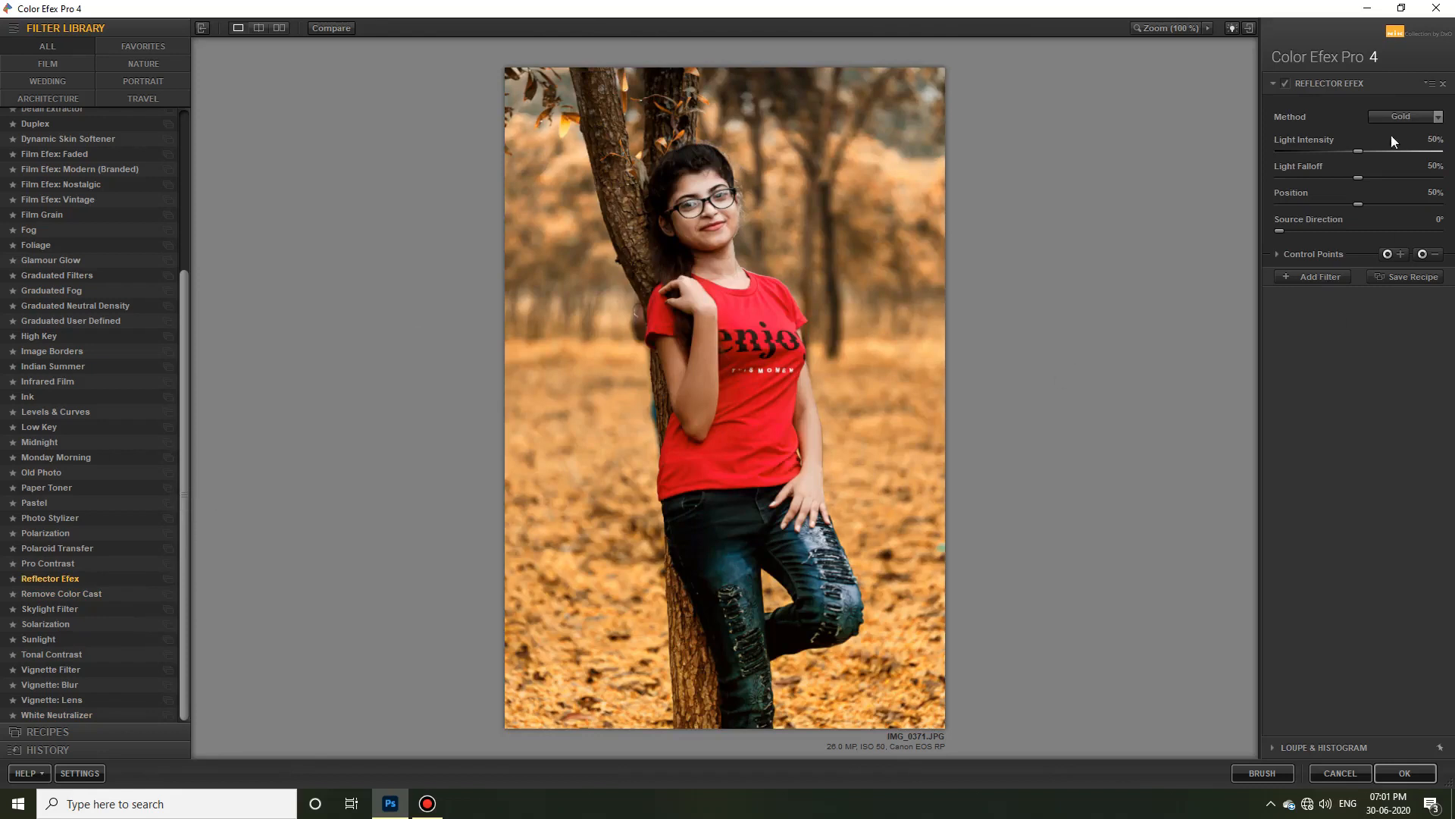
pyautogui.click(1402, 116)
pyautogui.click(1399, 166)
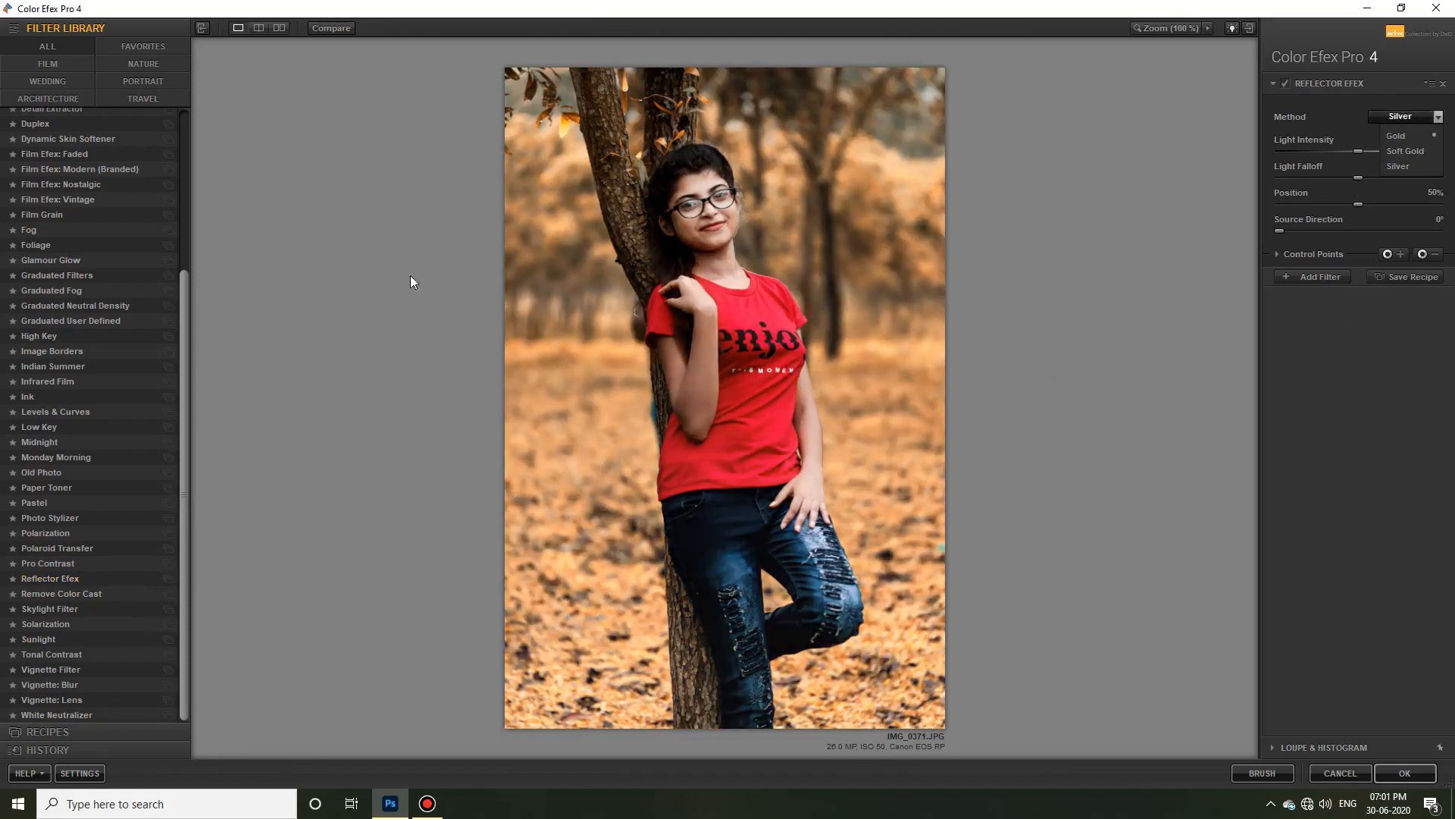
pyautogui.click(45, 487)
pyautogui.click(1438, 116)
pyautogui.click(1407, 180)
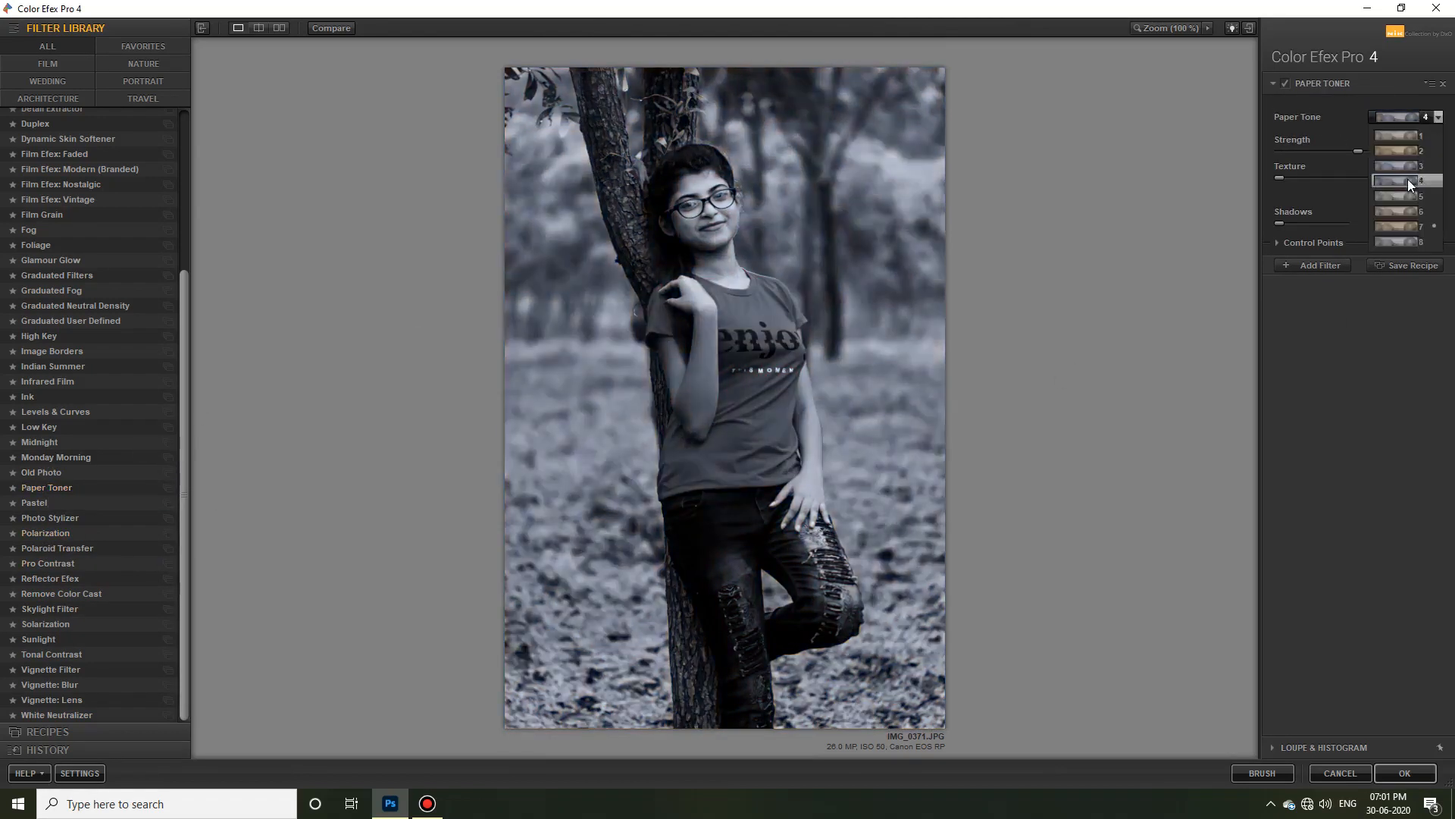
# Step: Compare Low Key, Levels & Curves, the graduated filters, Foliage and Film Efex: Vintage on the portrait again
pyautogui.click(38, 427)
pyautogui.click(45, 412)
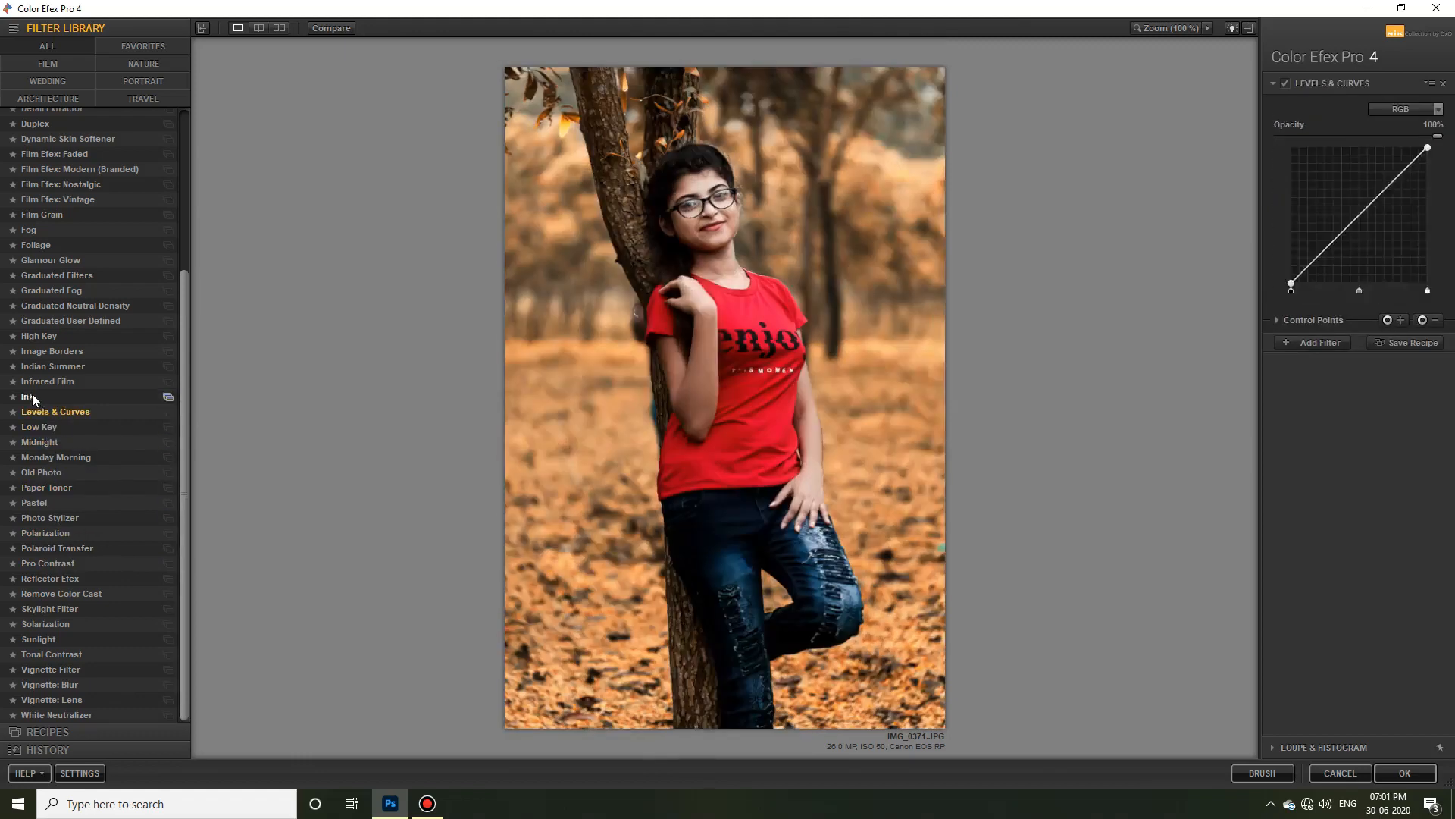
pyautogui.click(66, 349)
pyautogui.click(61, 307)
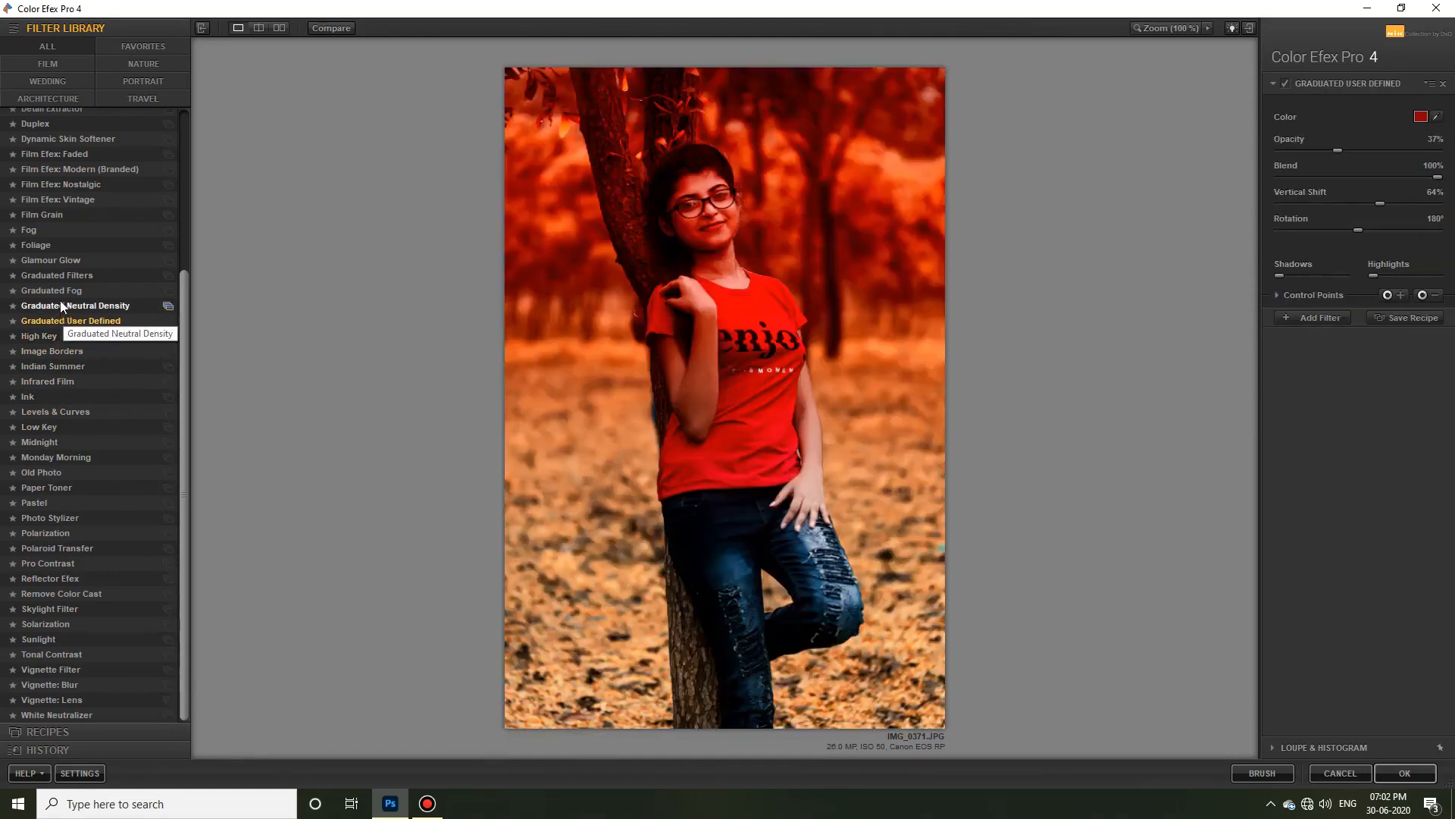
pyautogui.click(59, 291)
pyautogui.click(1438, 117)
pyautogui.click(34, 244)
pyautogui.click(1438, 117)
pyautogui.click(1412, 167)
pyautogui.click(45, 201)
pyautogui.scroll(3, 45, 227)
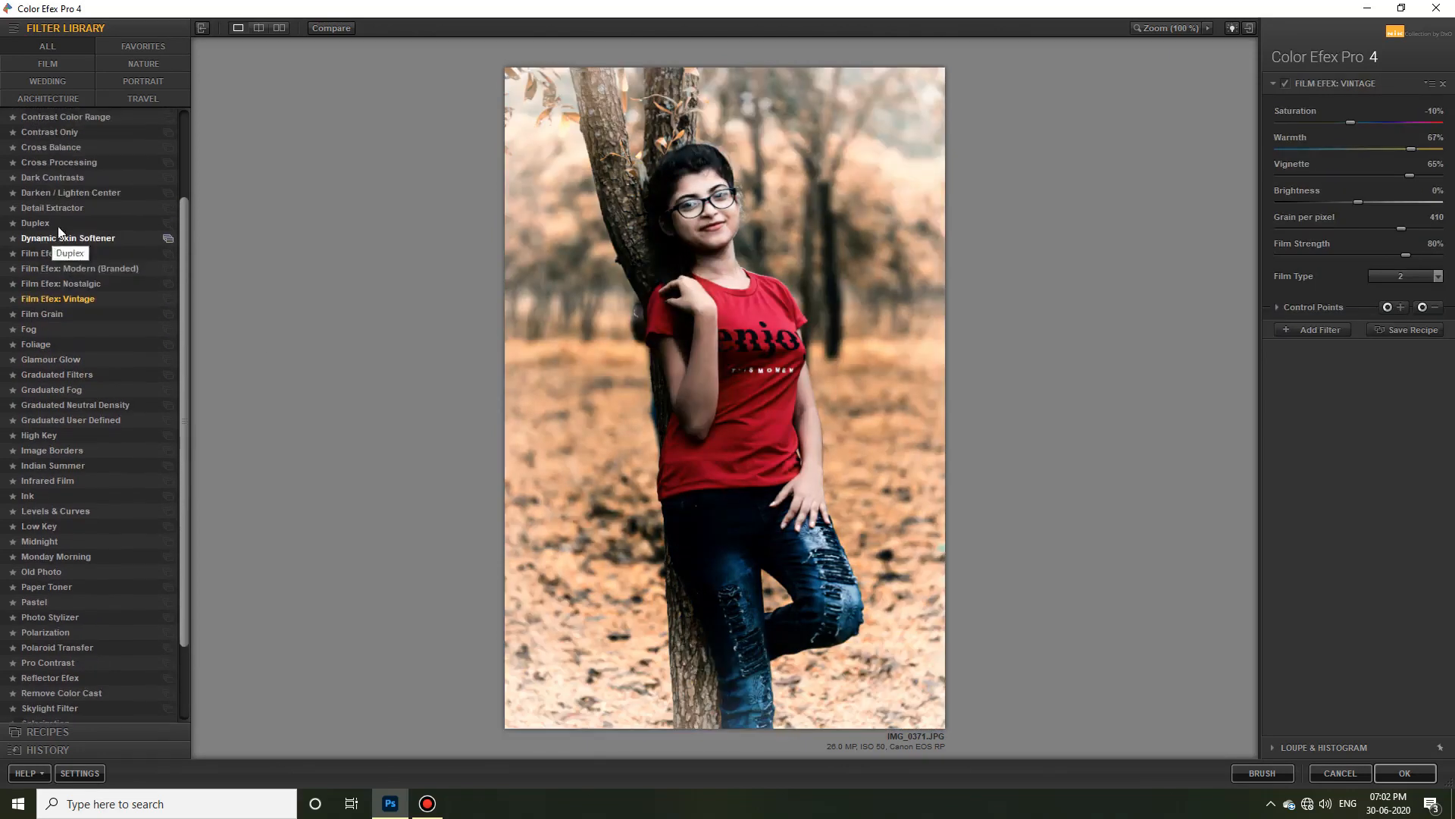
# Step: Try the Cross Balance filter with Tungsten To Daylight (1) at 81% strength
pyautogui.click(68, 207)
pyautogui.click(1439, 118)
pyautogui.click(51, 162)
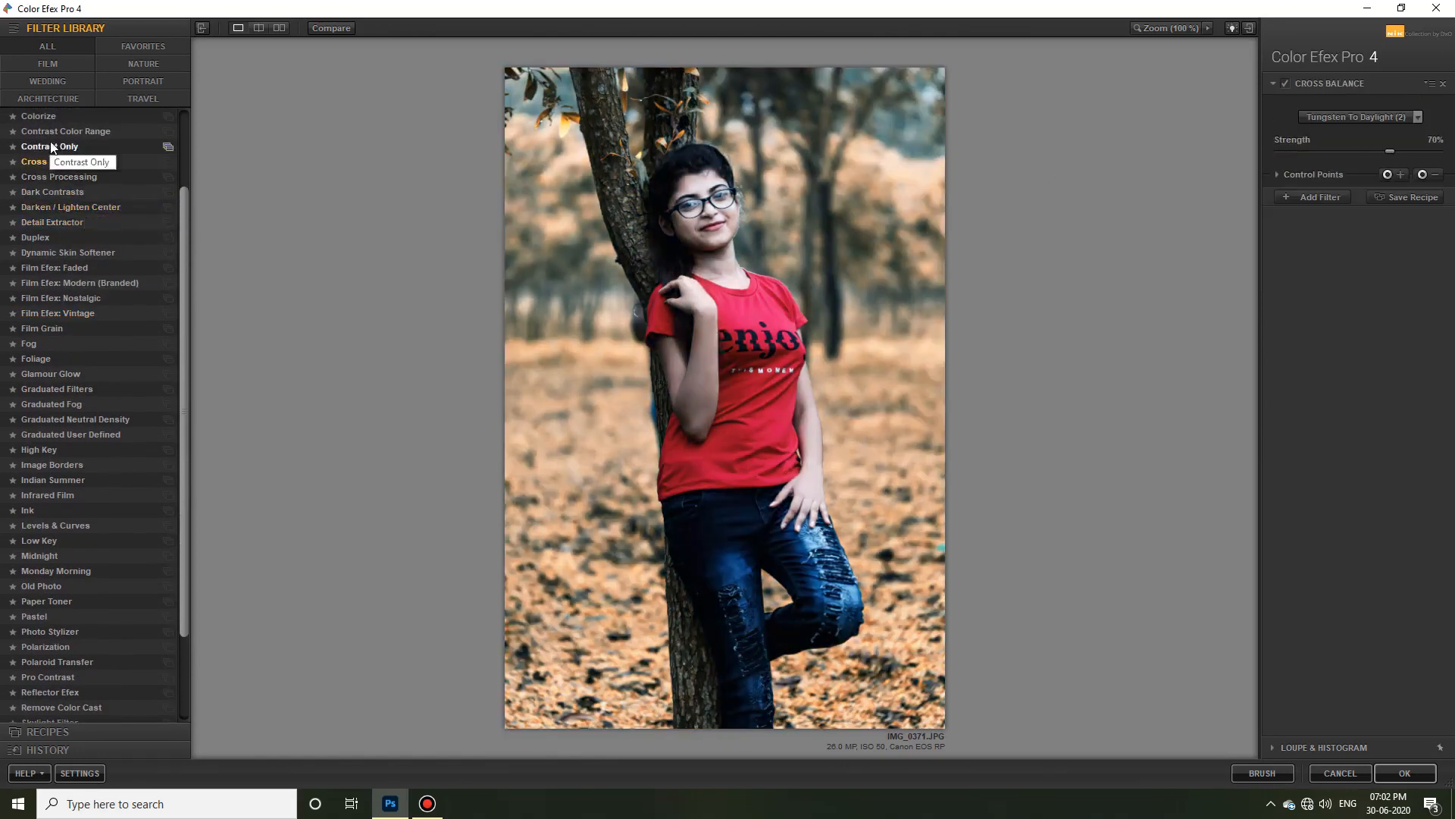
pyautogui.click(1417, 116)
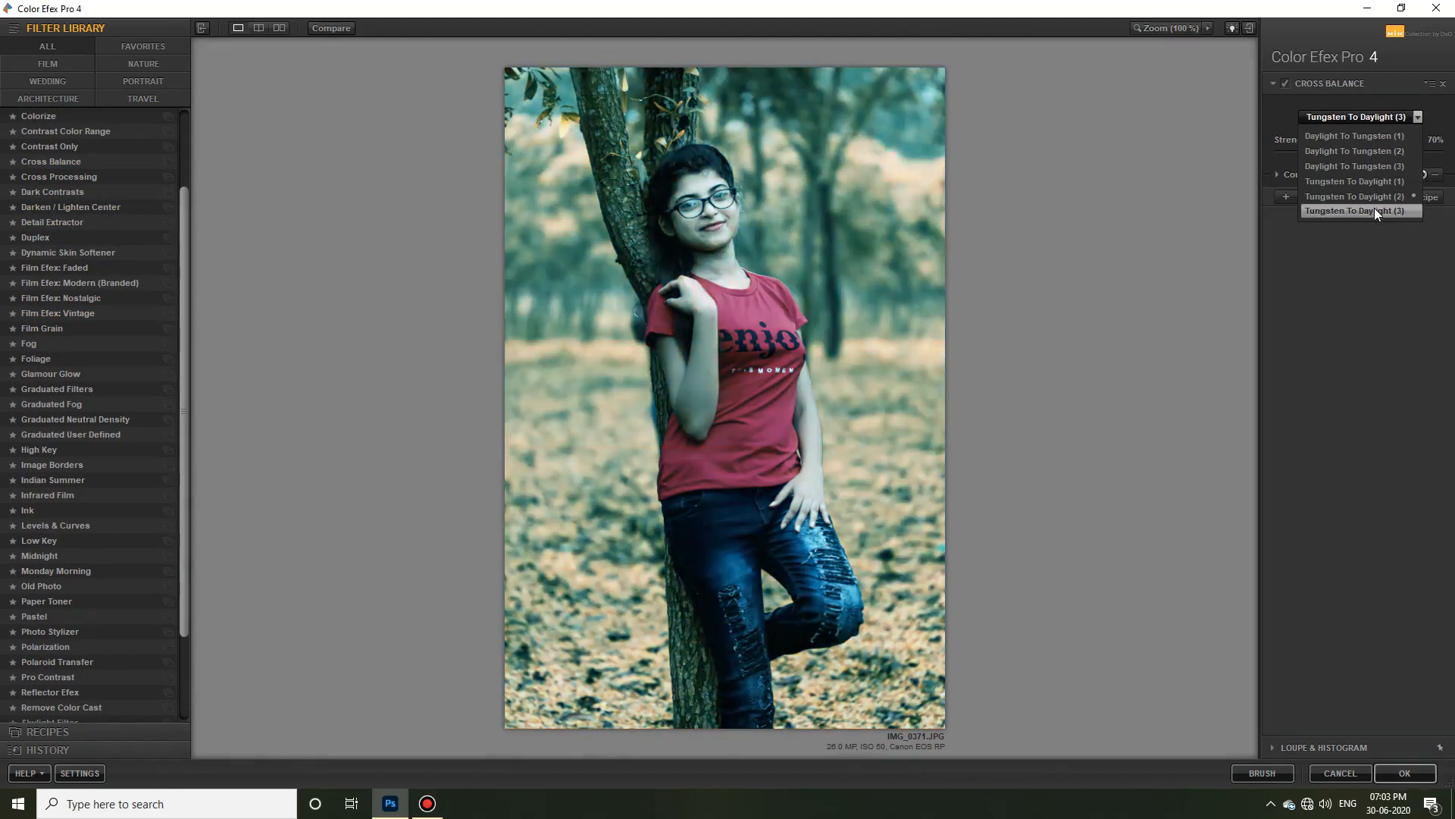
pyautogui.click(1373, 180)
pyautogui.moveTo(1412, 154); pyautogui.dragTo(1408, 153)
pyautogui.click(1279, 178)
# Step: Try the Color Stylizer filter and cancel Color Efex Pro 4 without applying anything
pyautogui.scroll(3, 70, 199)
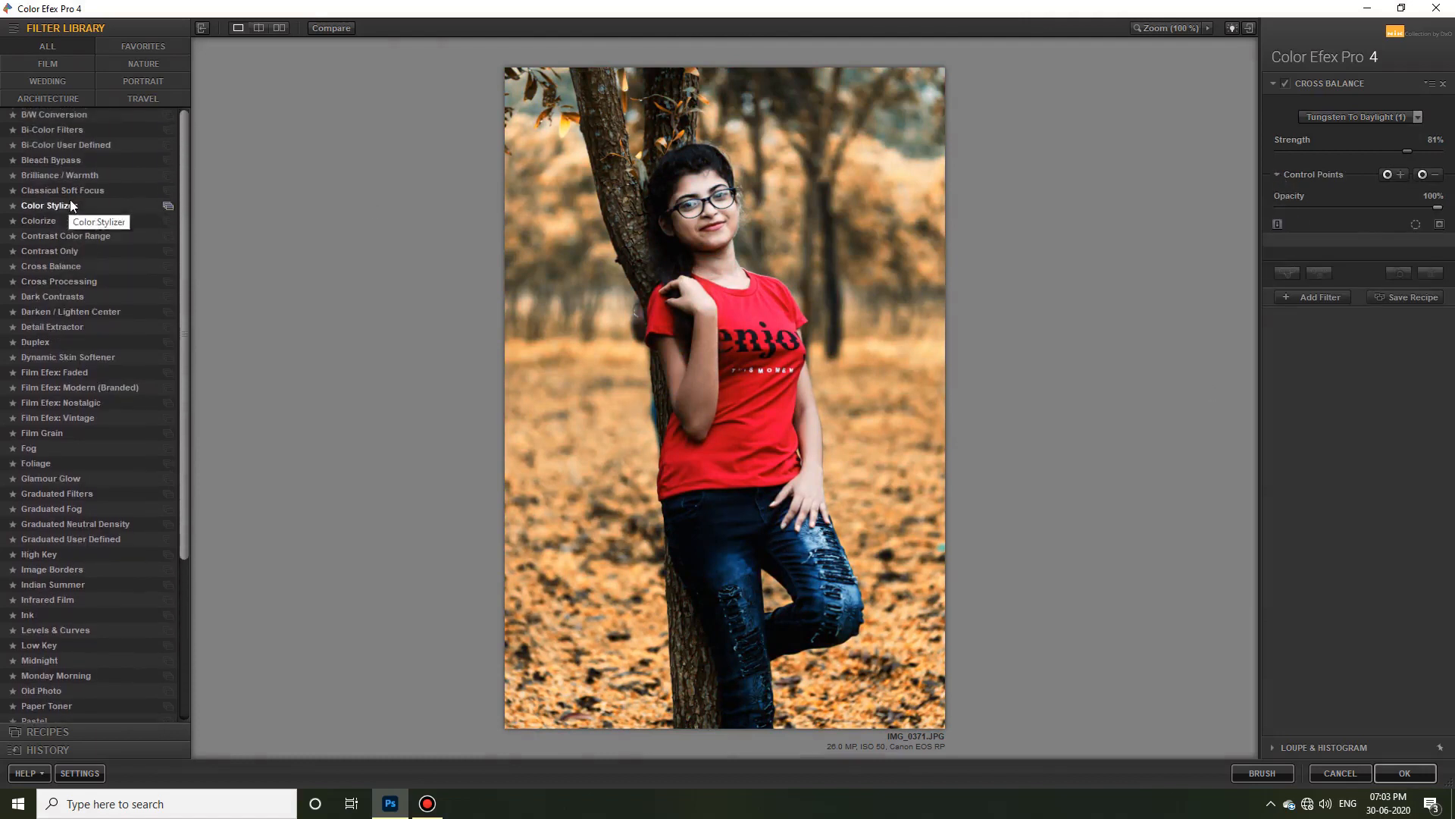
pyautogui.click(69, 204)
pyautogui.click(1341, 773)
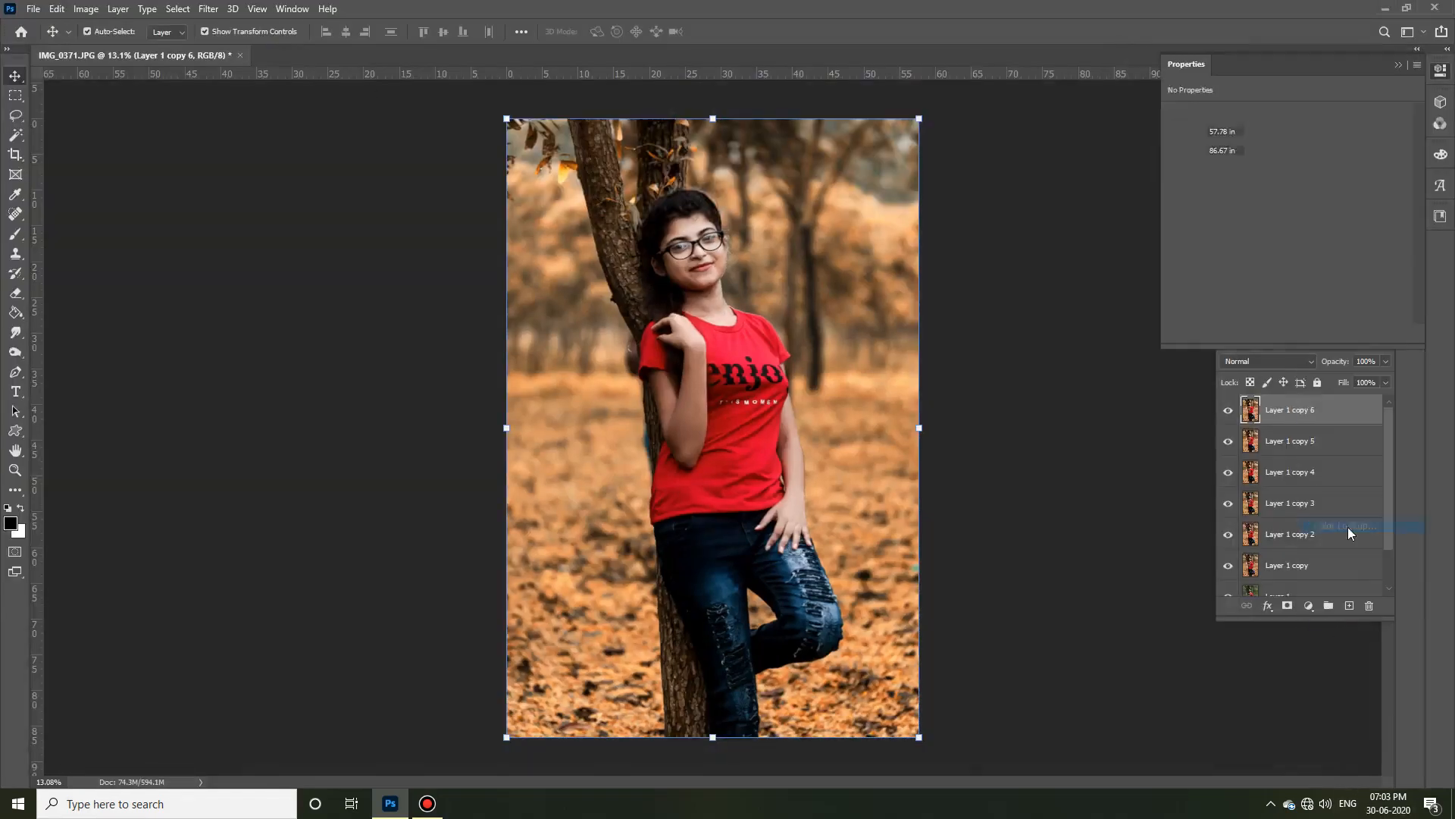
# Step: Add a Color Lookup adjustment layer using 2Strip.look and hide the older layer copies below Layer 1 copy 6
pyautogui.click(1292, 116)
pyautogui.click(1292, 168)
pyautogui.moveTo(1229, 473); pyautogui.dragTo(1229, 576)
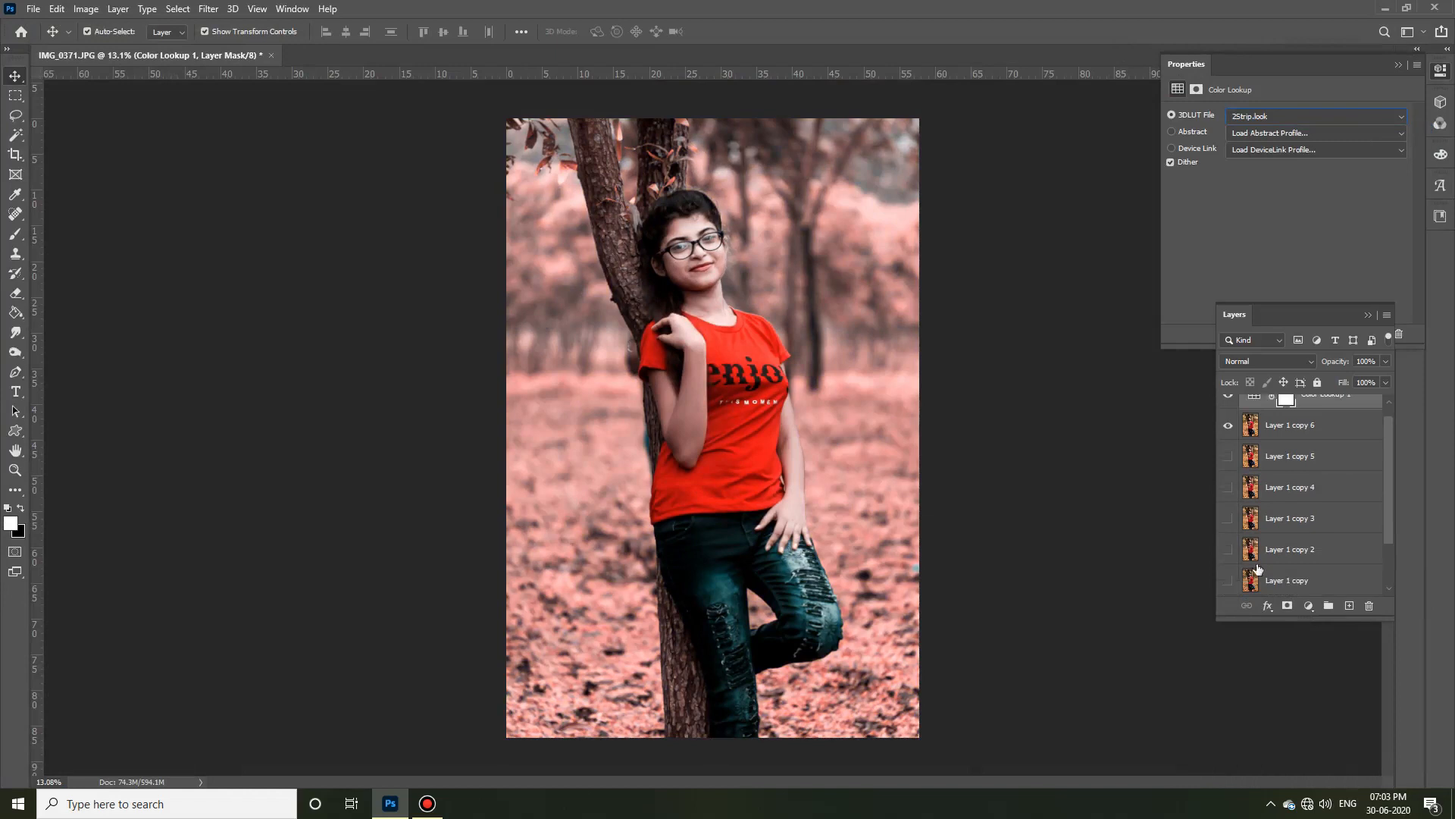
# Step: Try the Color Lookup layer's 3DLUT looks one after another, from Bleach Bypass.look to TensionGreen.3DL
pyautogui.click(1375, 116)
pyautogui.click(1298, 261)
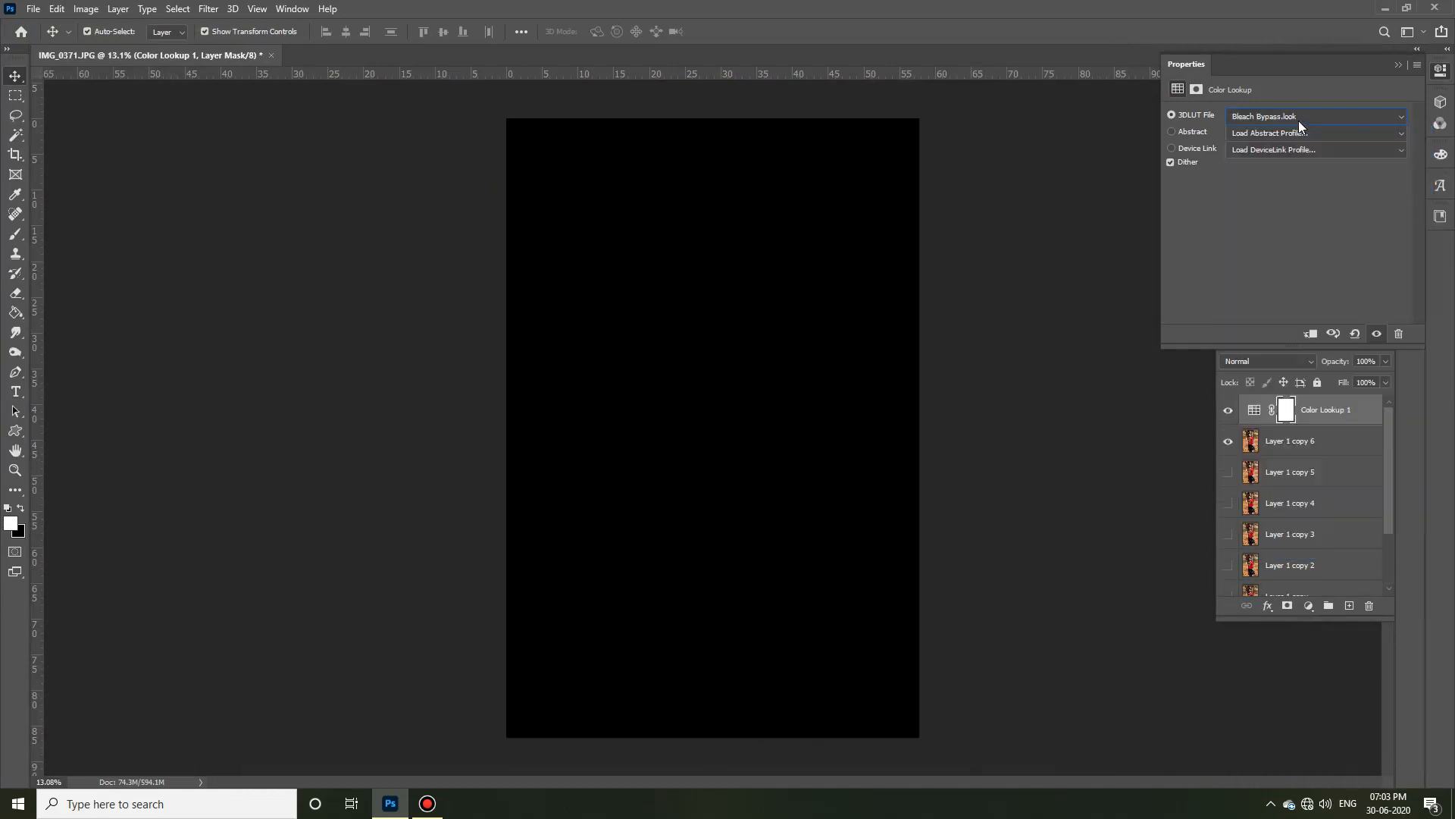
pyautogui.press('Down')
pyautogui.press('Down')
pyautogui.press('Down')
pyautogui.press('Down')
pyautogui.press('Down')
pyautogui.press('Down')
pyautogui.press('Down')
pyautogui.press('Down')
pyautogui.press('Down')
pyautogui.press('Down')
pyautogui.press('Down')
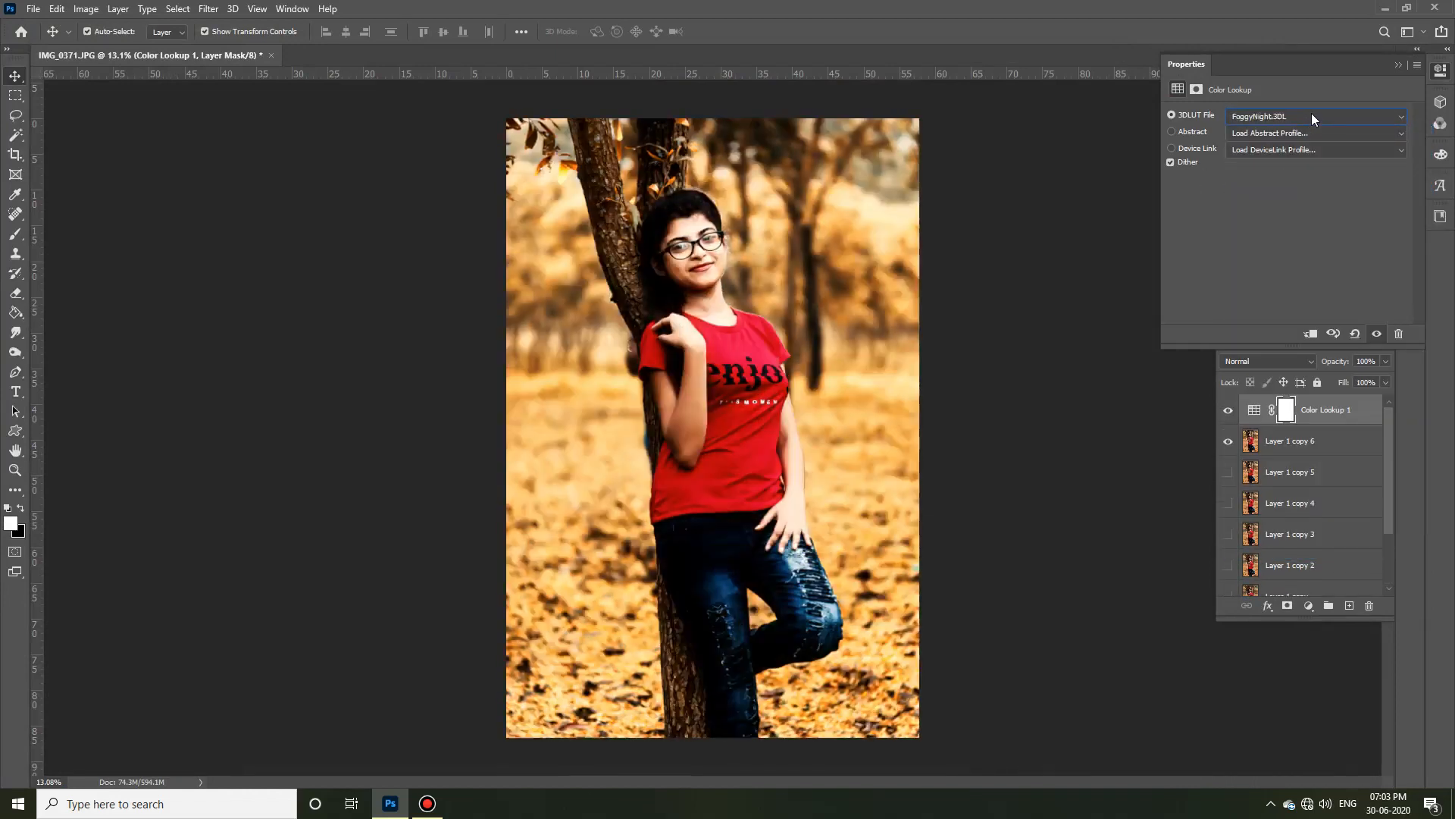
pyautogui.press('Down')
pyautogui.press('Down')
pyautogui.press('Down')
pyautogui.press('Down')
pyautogui.press('Down')
pyautogui.press('Down')
pyautogui.press('Down')
pyautogui.press('Down')
pyautogui.press('Down')
pyautogui.press('Down')
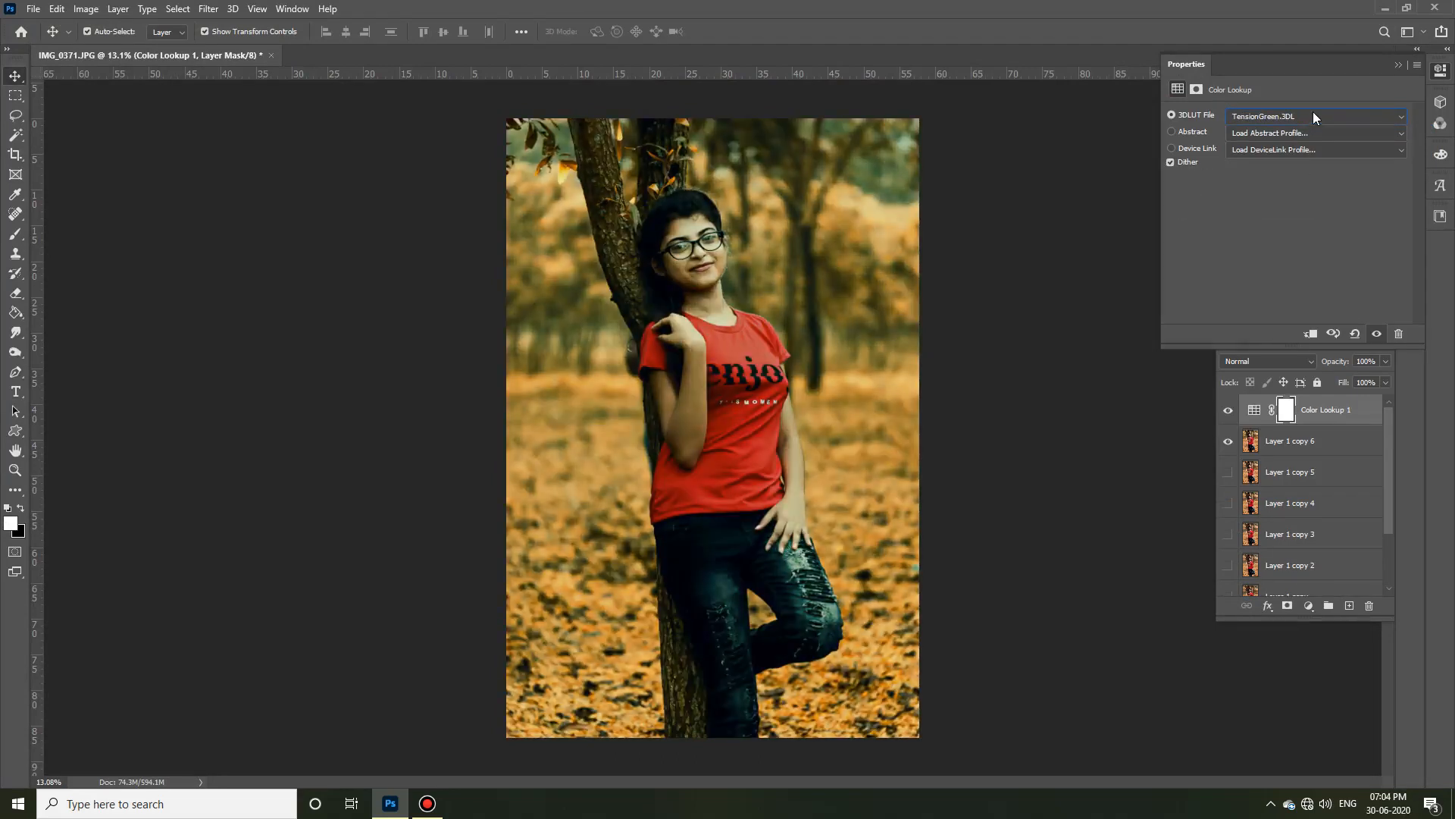
# Step: Set the Color Lookup layer's 3DLUT file to Candlelight.CUBE
pyautogui.click(1313, 112)
pyautogui.click(1330, 117)
pyautogui.click(1330, 117)
pyautogui.press('b')
pyautogui.press('f')
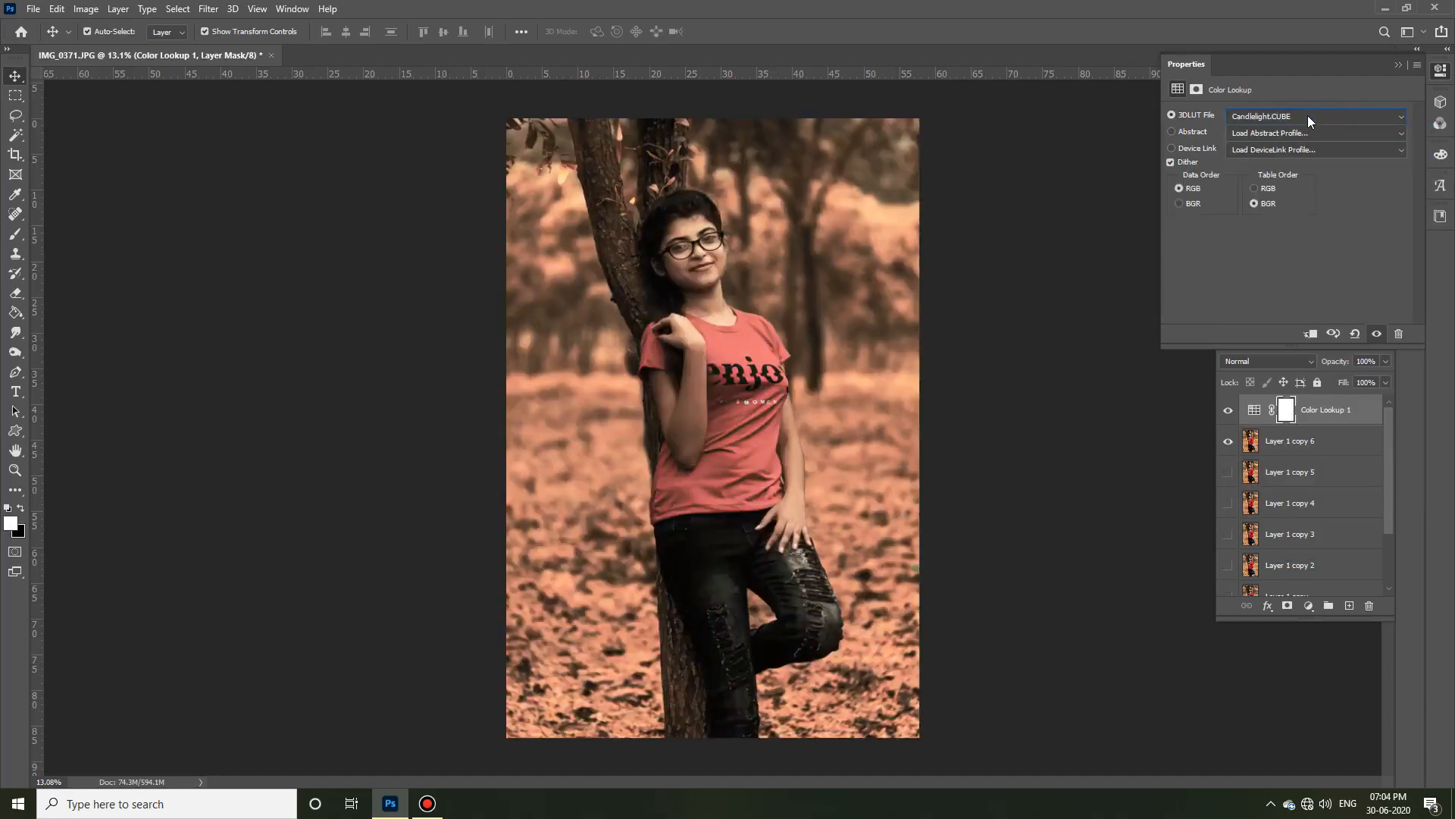
# Step: Try the Color Lookup layer's 3DLUT looks from Candlelight.CUBE through to FuturisticBleak.3DL
pyautogui.press('f')
pyautogui.press('f')
pyautogui.press('f')
pyautogui.press('f')
pyautogui.press('f')
pyautogui.press('f')
pyautogui.press('f')
pyautogui.press('f')
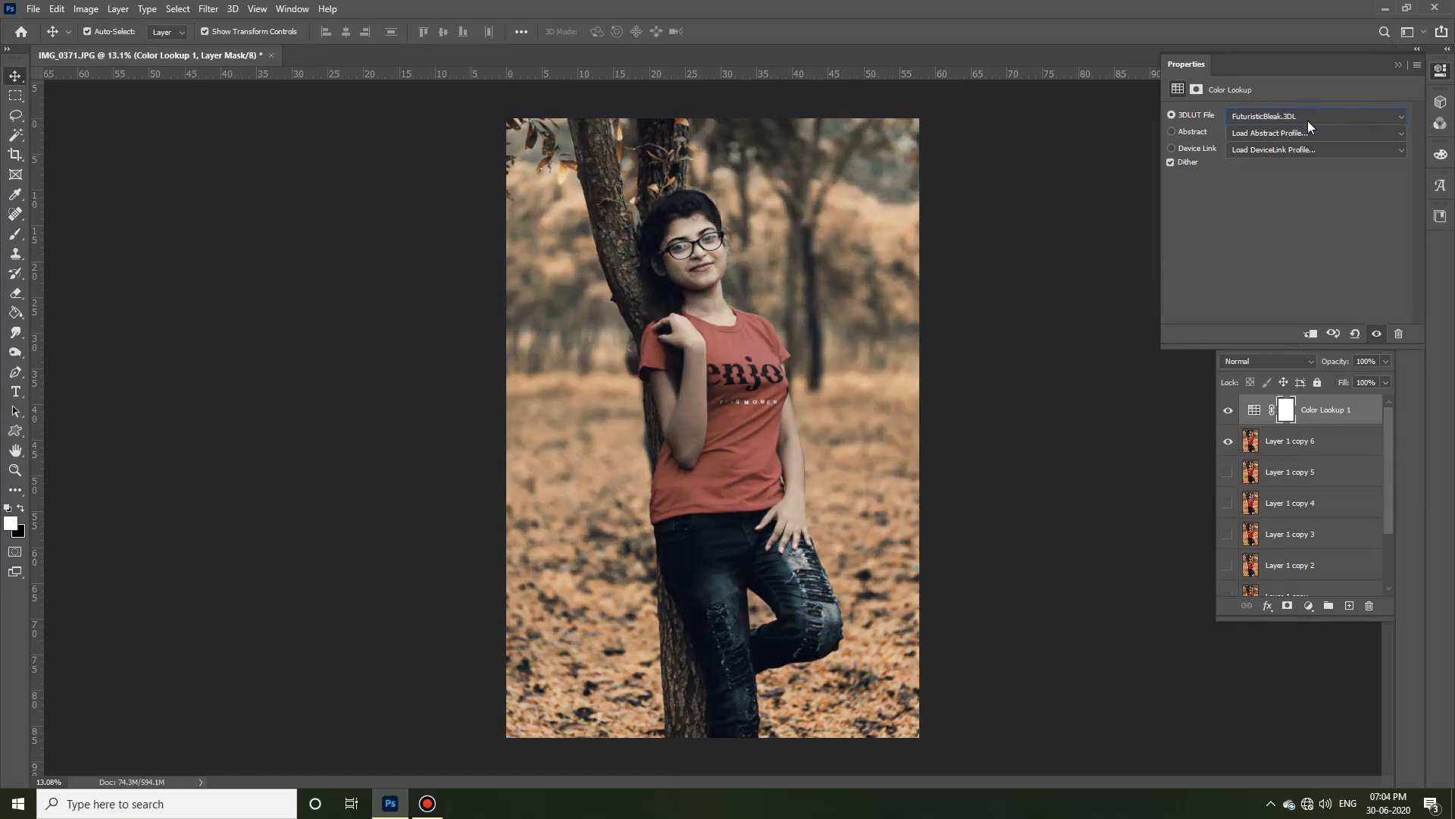
# Step: Try the 3DLUT looks listed after FuturisticBleak.3DL and delete the Color Lookup 1 adjustment layer
pyautogui.press('Down')
pyautogui.press('Down')
pyautogui.press('Down')
pyautogui.press('Down')
pyautogui.press('Down')
pyautogui.press('Down')
pyautogui.press('Down')
pyautogui.press('Down')
pyautogui.press('Down')
pyautogui.press('Down')
pyautogui.click(1440, 72)
pyautogui.press('Delete')
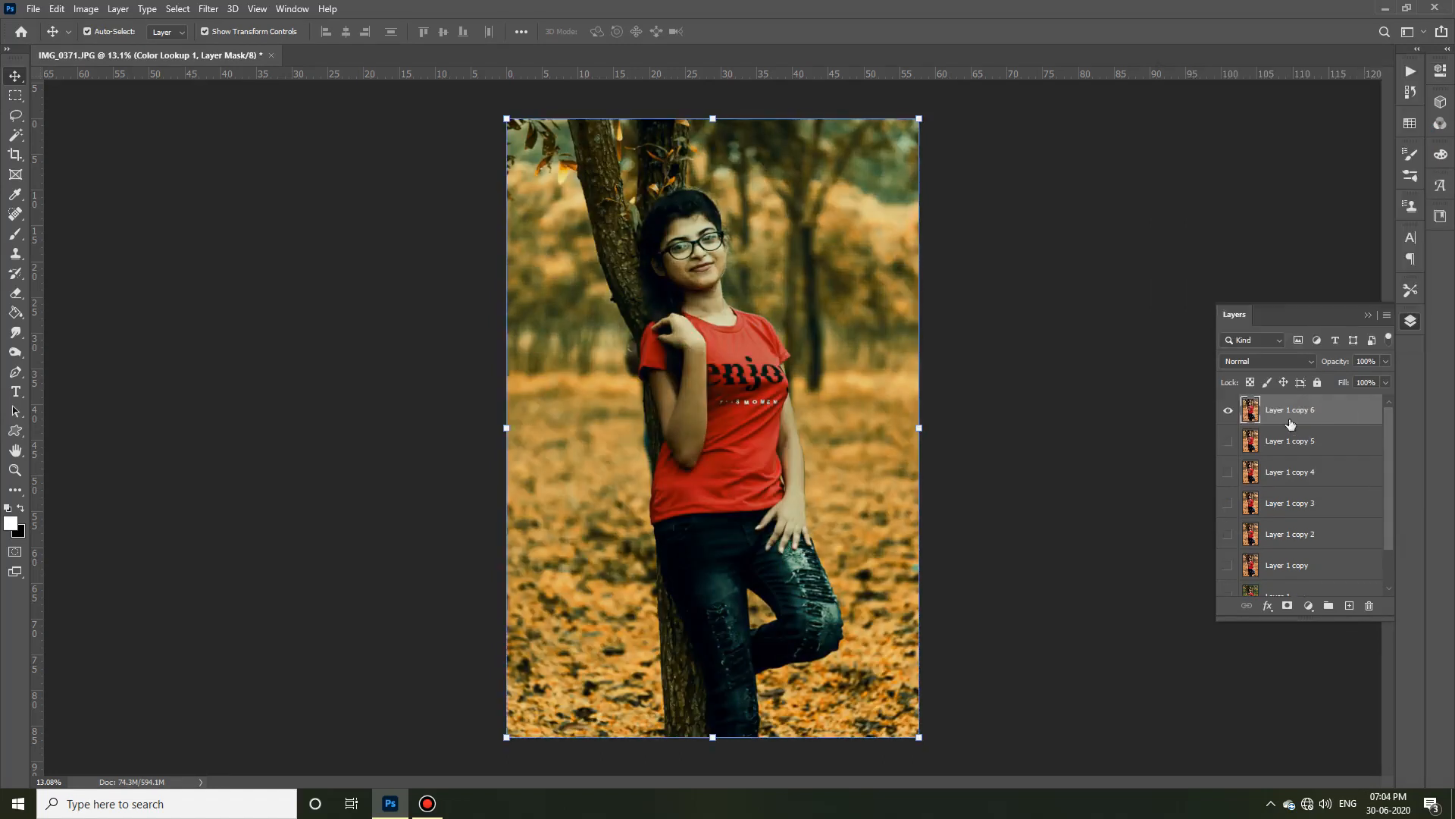
# Step: Try a black-to-white Gradient Map adjustment layer above Layer 1 copy 6 and delete it
pyautogui.click(1308, 605)
pyautogui.click(1356, 489)
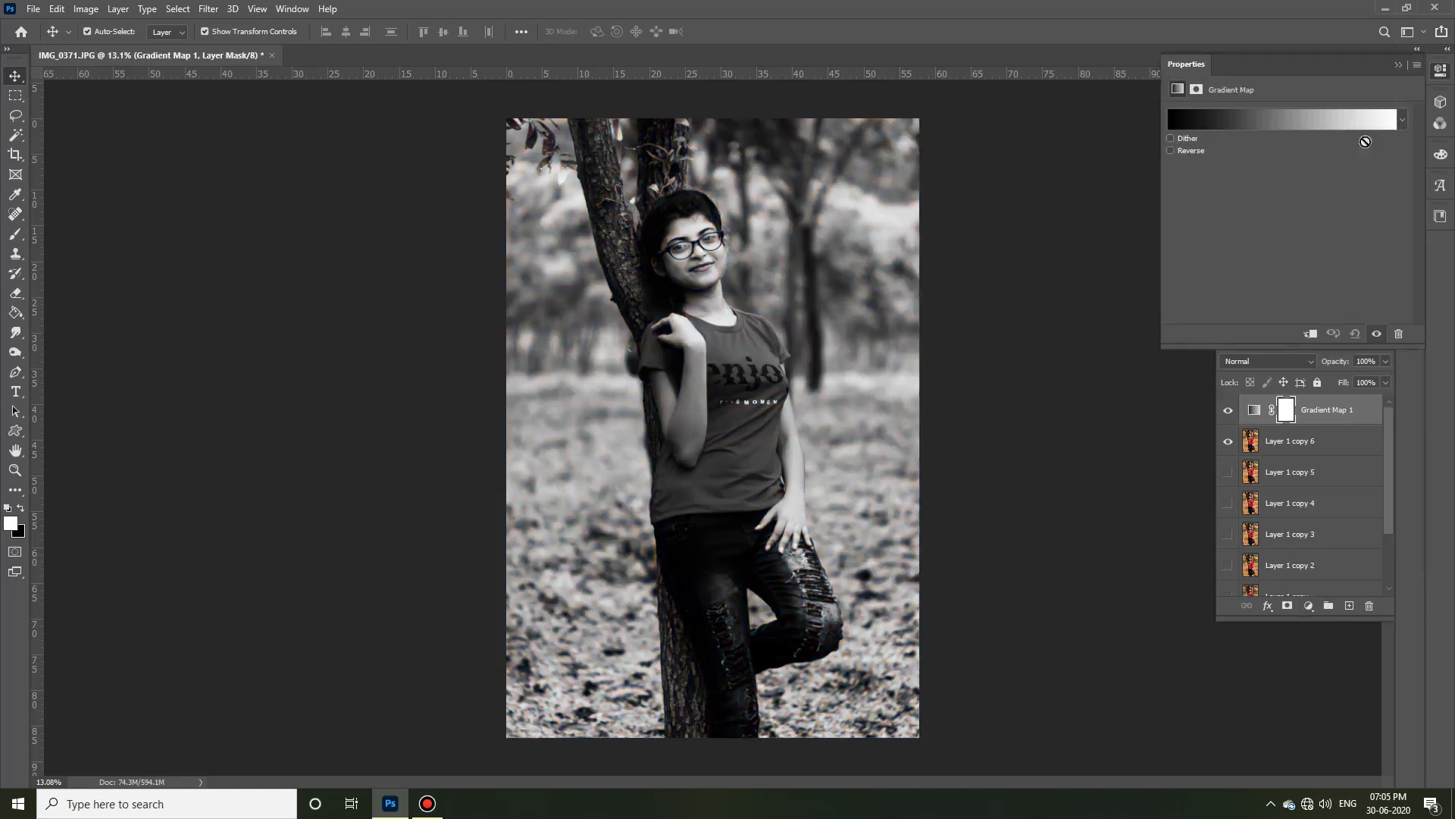
pyautogui.click(1440, 73)
pyautogui.press('Delete')
# Step: Add a Gradient Overlay style to Layer 1 copy 6 and set its blend mode to Hue
pyautogui.doubleClick(1337, 422)
pyautogui.click(148, 421)
pyautogui.moveTo(584, 175); pyautogui.dragTo(276, 14)
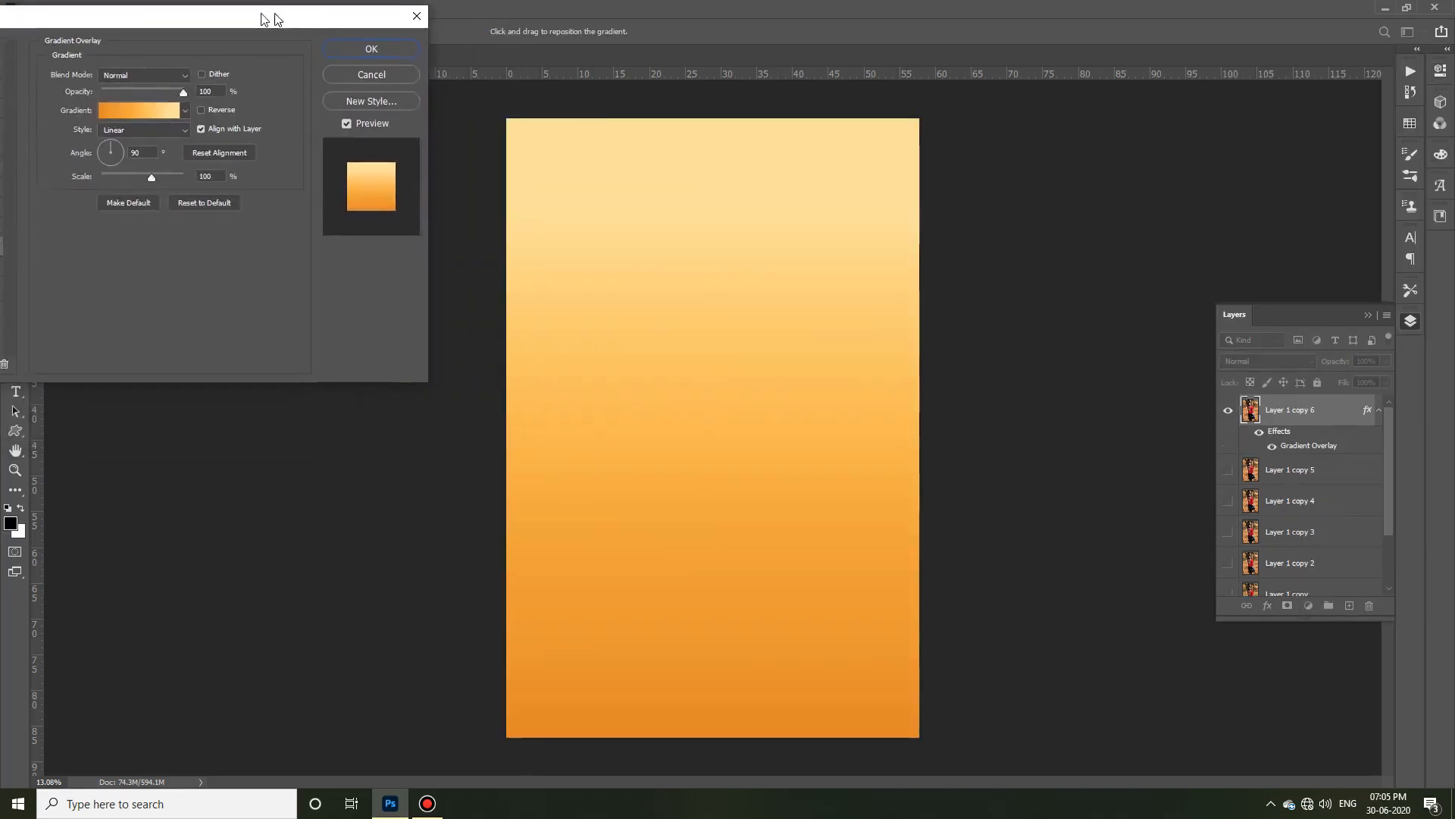
pyautogui.click(106, 71)
pyautogui.click(91, 390)
pyautogui.click(143, 107)
pyautogui.scroll(-5, 1118, 272)
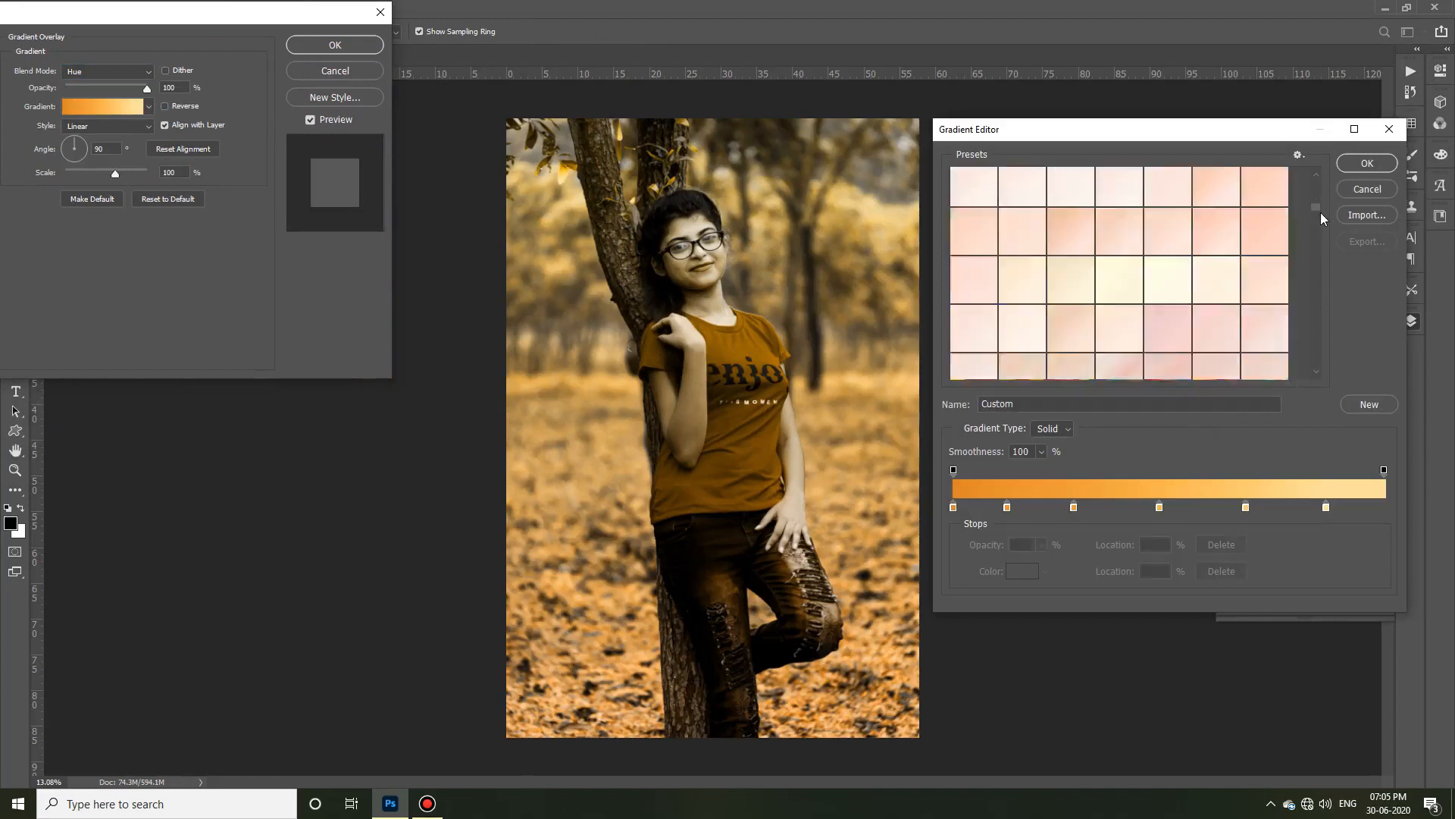
pyautogui.click(1265, 328)
pyautogui.click(1366, 189)
pyautogui.click(143, 126)
pyautogui.click(91, 141)
# Step: Try green and other gradient presets one after another on the Hue Gradient Overlay
pyautogui.click(149, 107)
pyautogui.moveTo(270, 195); pyautogui.dragTo(265, 410)
pyautogui.click(179, 265)
pyautogui.click(63, 276)
pyautogui.click(128, 467)
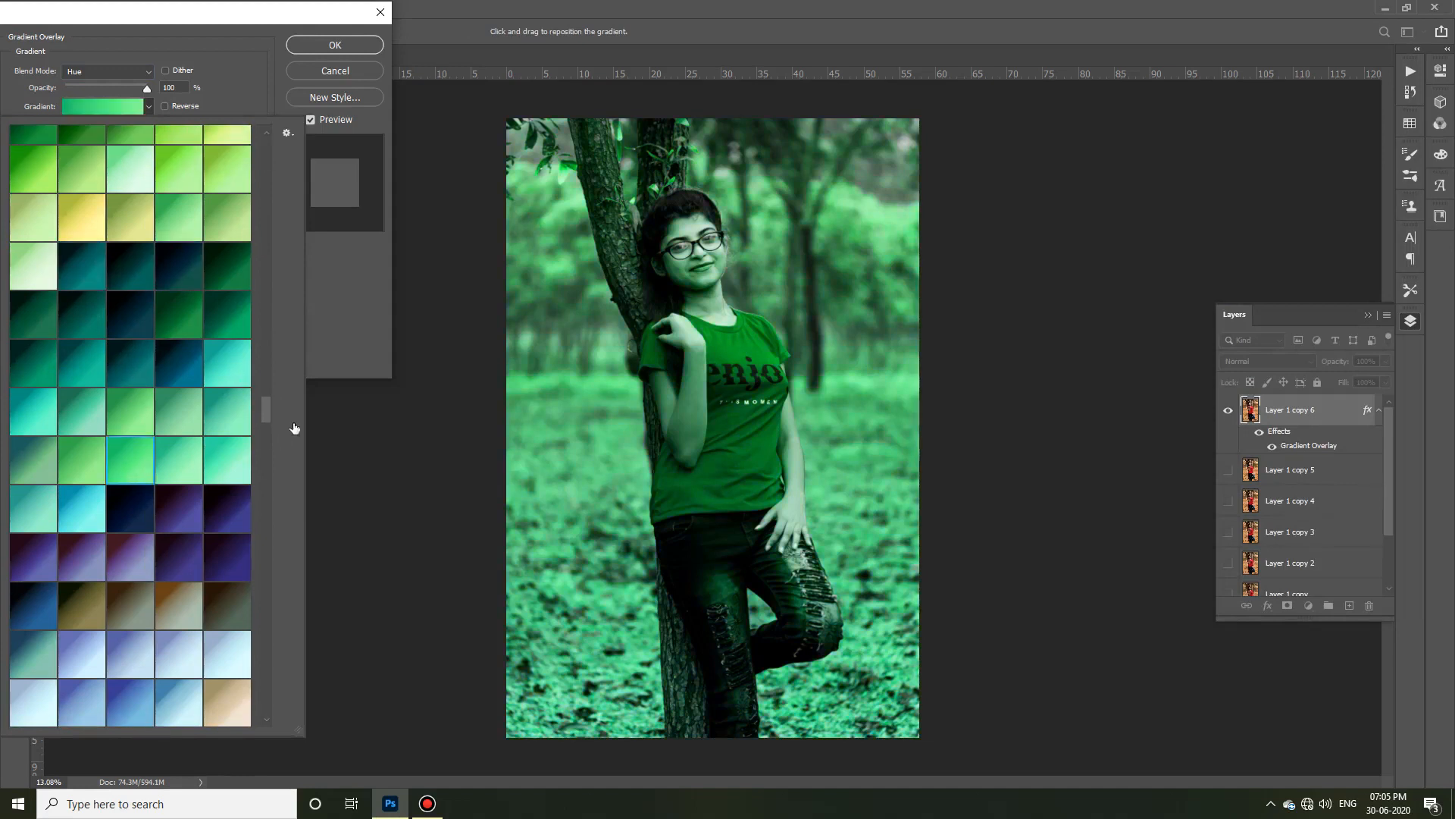
pyautogui.scroll(-10, 294, 428)
pyautogui.click(227, 400)
pyautogui.click(186, 550)
pyautogui.moveTo(264, 452); pyautogui.dragTo(266, 692)
pyautogui.click(202, 486)
pyautogui.click(227, 400)
pyautogui.click(179, 497)
pyautogui.click(179, 449)
pyautogui.click(130, 546)
pyautogui.click(227, 303)
pyautogui.click(179, 208)
pyautogui.click(228, 260)
pyautogui.click(131, 260)
pyautogui.click(75, 209)
pyautogui.click(81, 356)
# Step: Try the black-to-white gradient from the Basics group on the overlay
pyautogui.click(17, 504)
pyautogui.click(33, 531)
pyautogui.click(17, 507)
# Step: Set the overlay to the dark purple-to-cyan gradient from the Blues group and apply the layer style
pyautogui.click(17, 500)
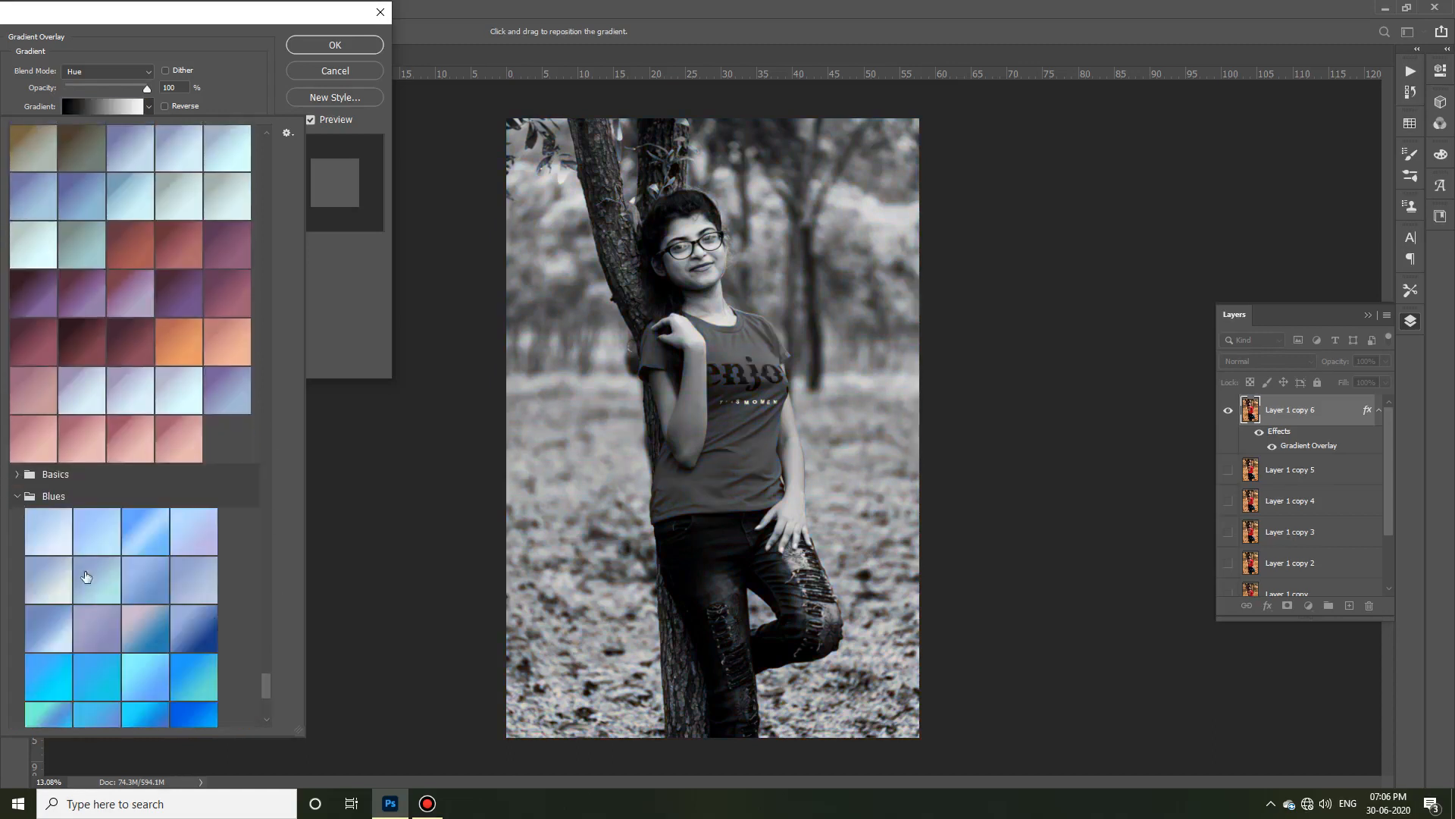
pyautogui.scroll(-5, 89, 580)
pyautogui.click(97, 634)
pyautogui.click(49, 629)
pyautogui.click(33, 532)
pyautogui.click(102, 529)
pyautogui.click(147, 487)
pyautogui.click(143, 577)
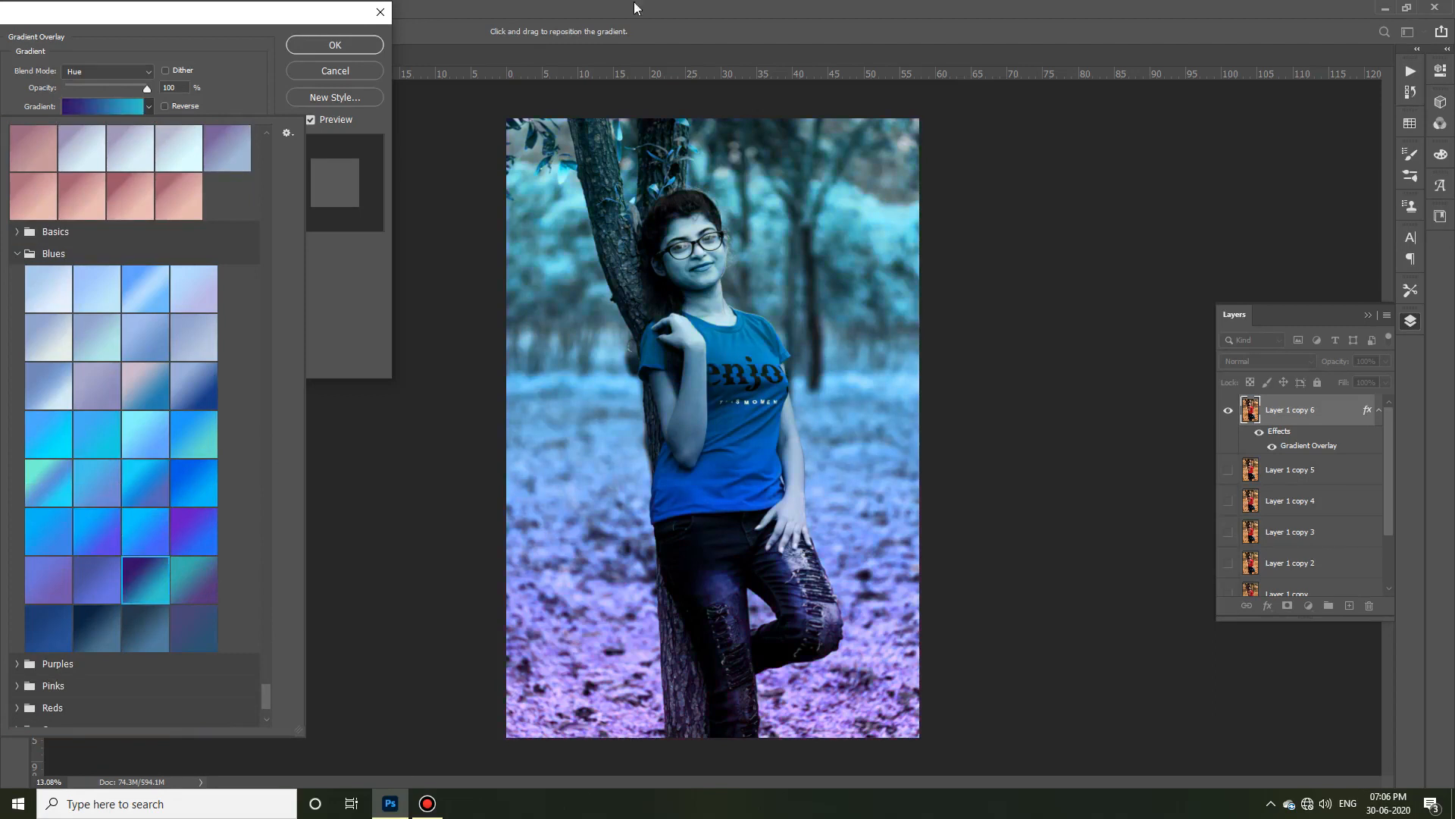
pyautogui.press('Return')
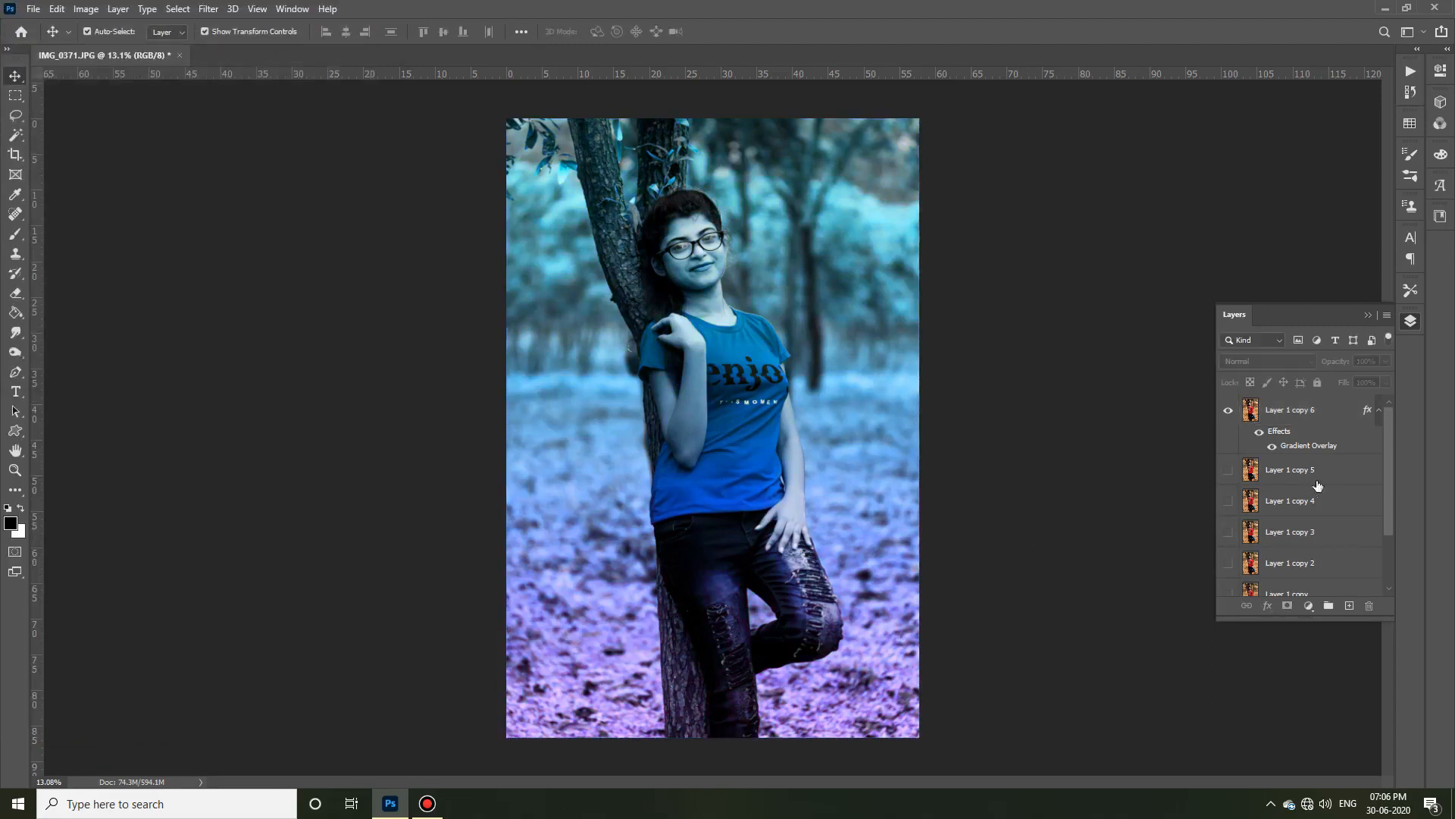
# Step: Add a fully black layer mask to Layer 1 copy 6 and choose the Brush tool with white
pyautogui.click(1333, 415)
pyautogui.keyDown('alt'); pyautogui.click(1287, 606); pyautogui.keyUp('alt')
pyautogui.press('b')
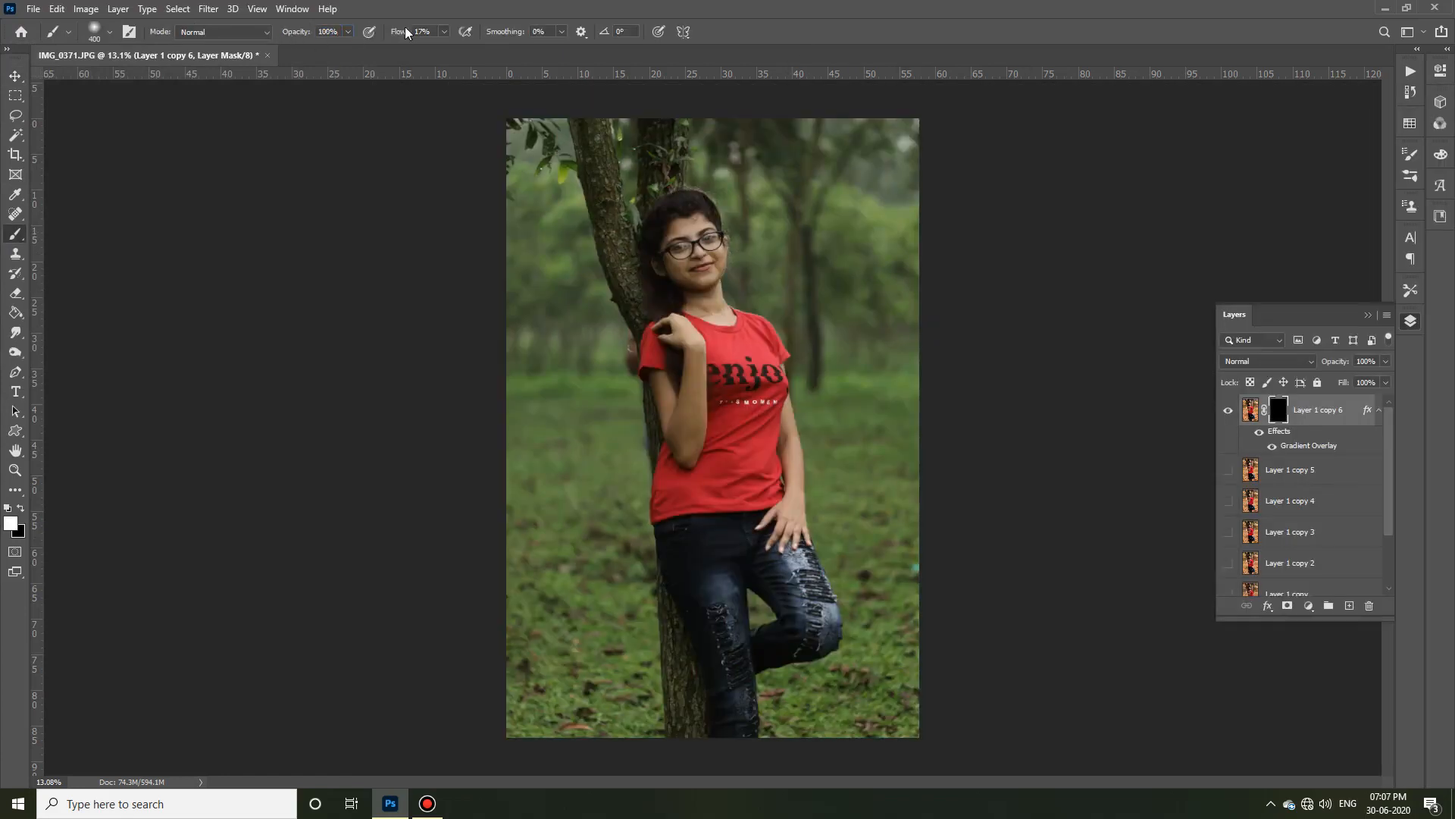
# Step: Show Layer 1 copy 5 and paint Layer 1 copy 6's mask white over both sides of the background with a 700 px brush at 100% flow
pyautogui.moveTo(905, 148)
pyautogui.mouseDown()
pyautogui.moveTo(874, 140)
pyautogui.moveTo(865, 171)
pyautogui.mouseUp()
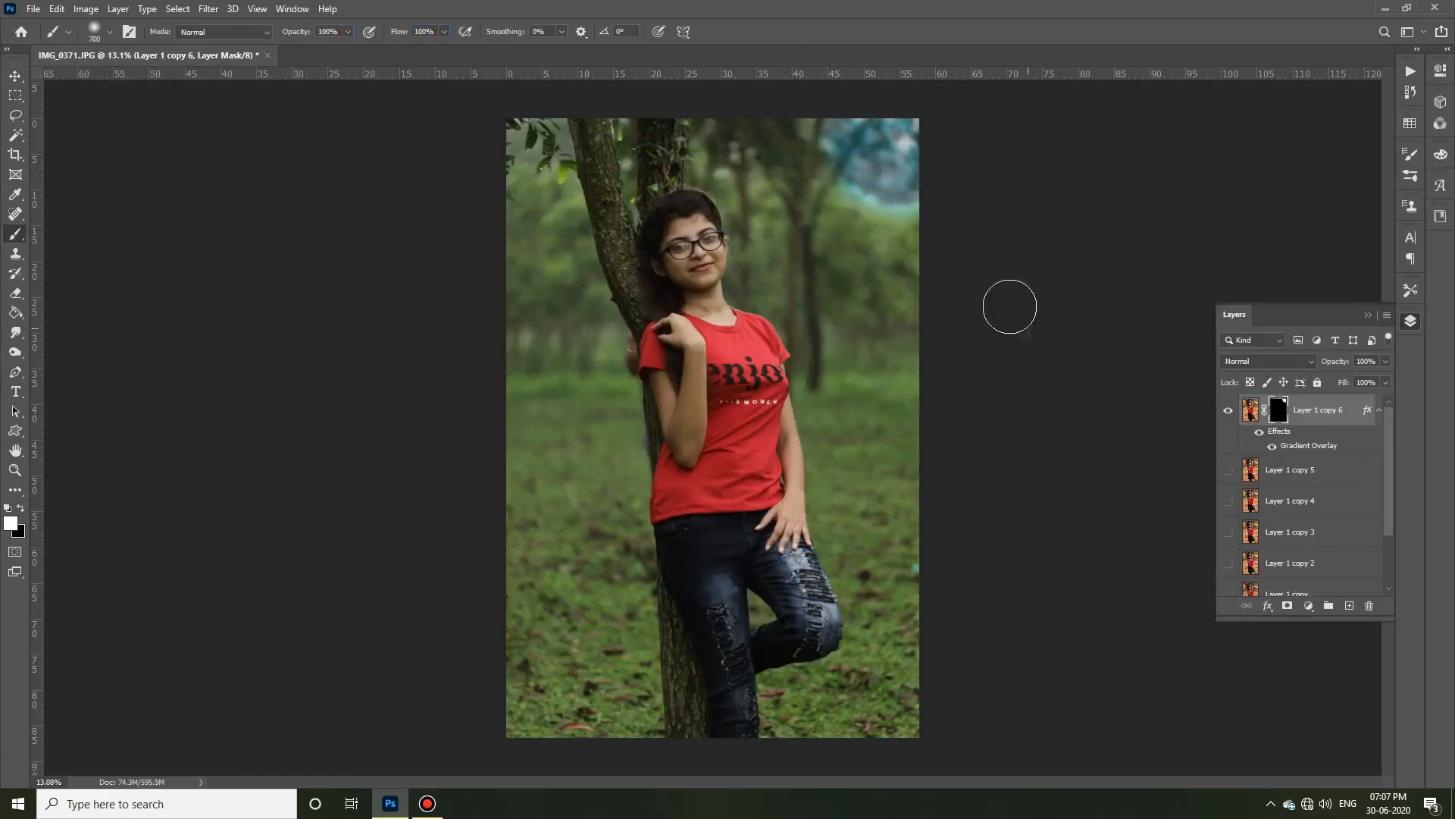
pyautogui.click(1228, 471)
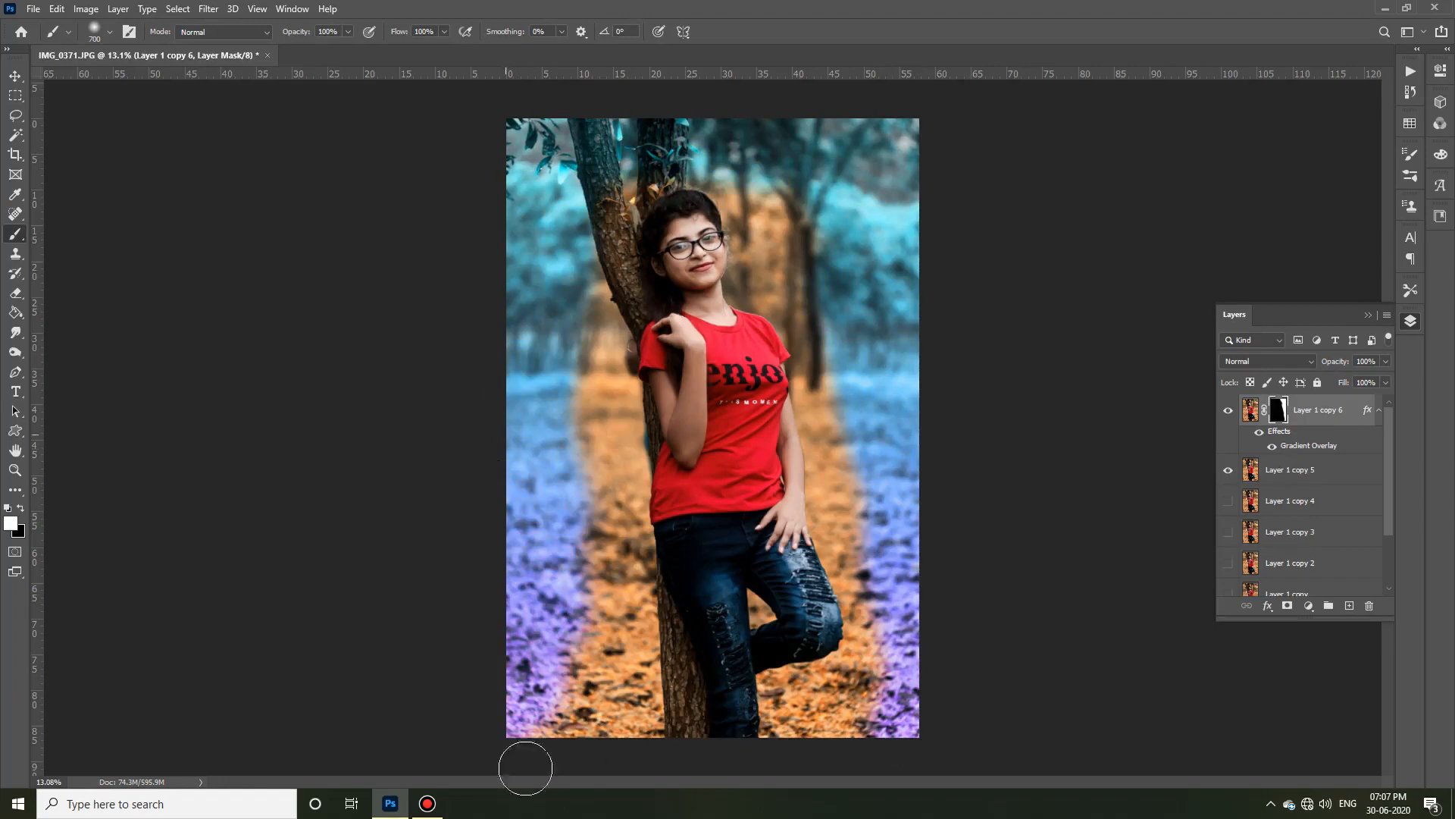
pyautogui.scroll(4, 512, 416)
pyautogui.moveTo(651, 502)
pyautogui.mouseDown()
pyautogui.moveTo(730, 475)
pyautogui.moveTo(732, 449)
pyautogui.moveTo(711, 612)
pyautogui.moveTo(693, 583)
pyautogui.mouseUp()
pyautogui.scroll(1, 664, 508)
pyautogui.scroll(1, 664, 508)
pyautogui.moveTo(685, 419)
pyautogui.mouseDown()
pyautogui.moveTo(682, 478)
pyautogui.moveTo(659, 372)
pyautogui.mouseUp()
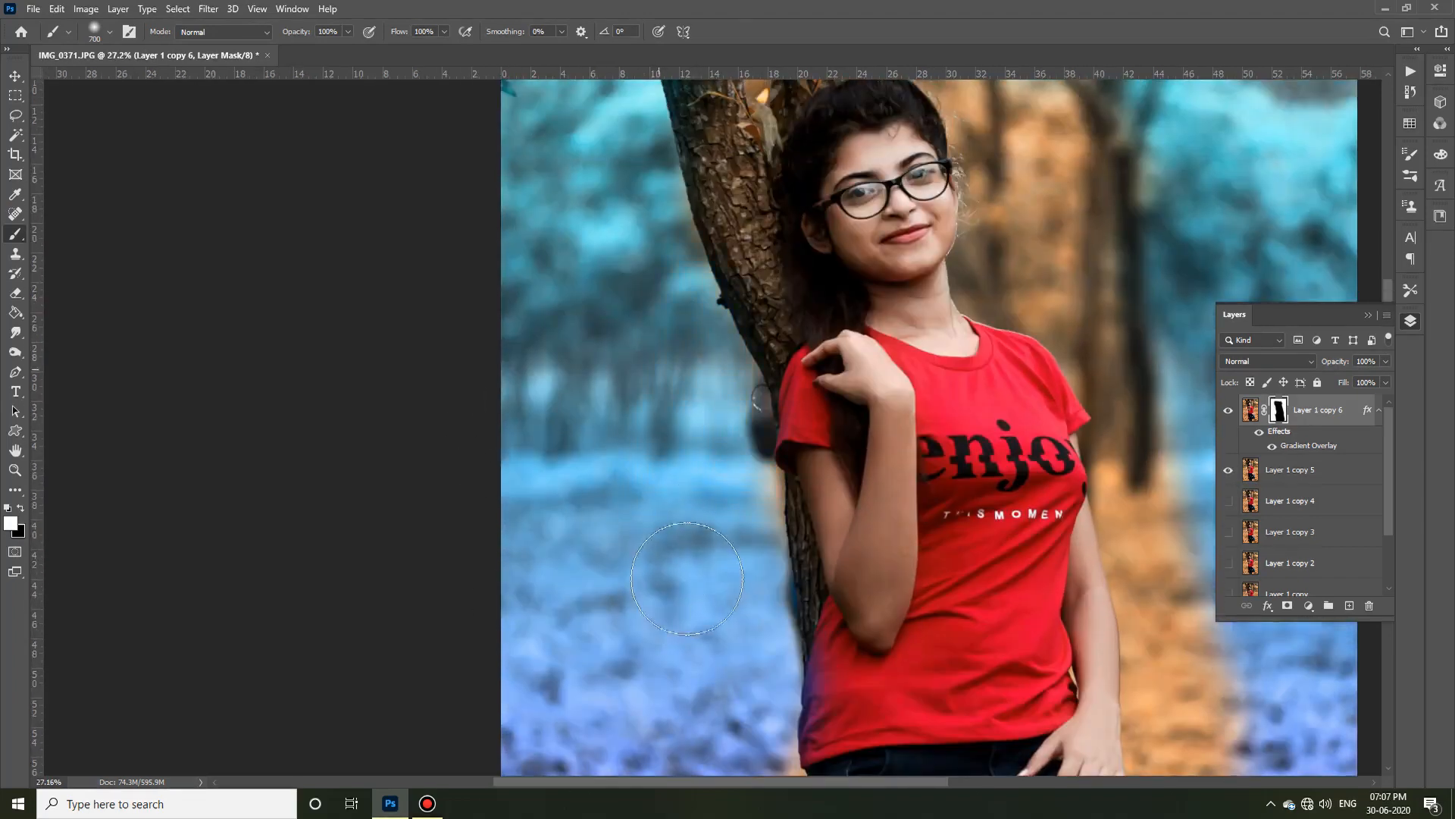
# Step: Paint the mask white over the upper tree trunk, hanging leaves and background around the woman's head
pyautogui.scroll(4, 683, 492)
pyautogui.scroll(-2, 718, 594)
pyautogui.press('[')
pyautogui.press('[')
pyautogui.press('[')
pyautogui.press('[')
pyautogui.press('[')
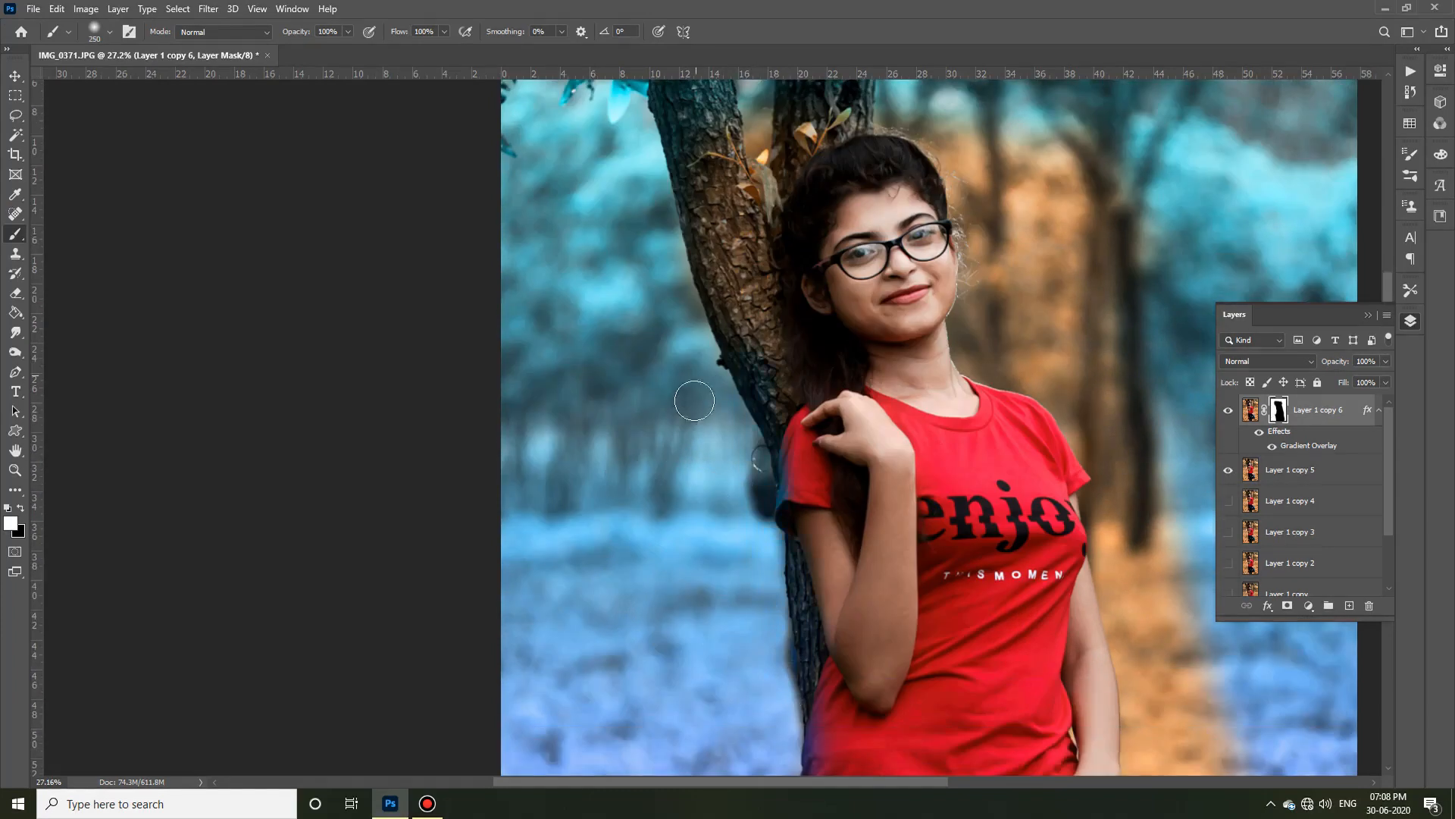
pyautogui.scroll(3, 694, 400)
pyautogui.press(']')
pyautogui.press(']')
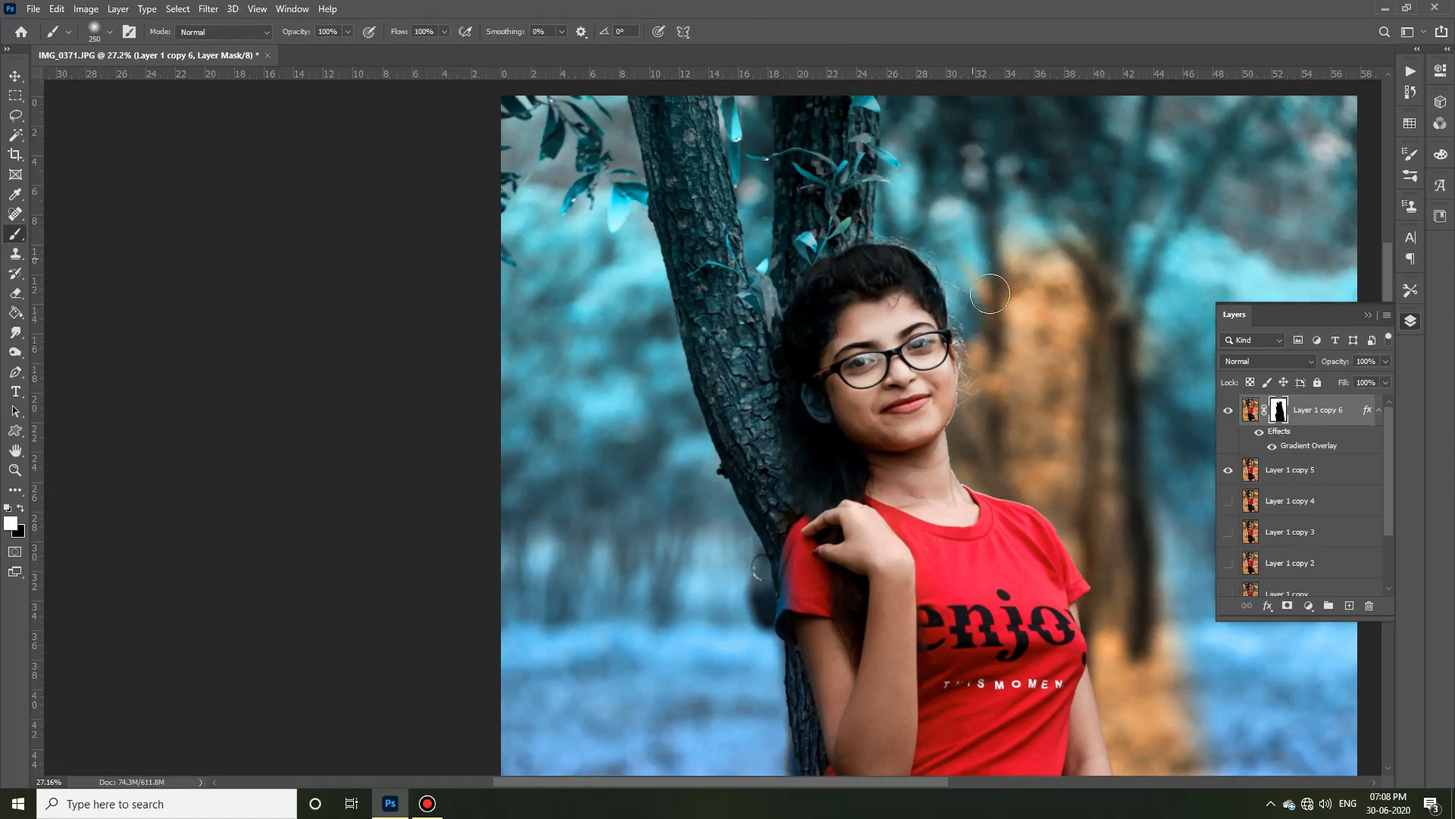
pyautogui.press(']')
pyautogui.moveTo(1044, 287); pyautogui.dragTo(1036, 302)
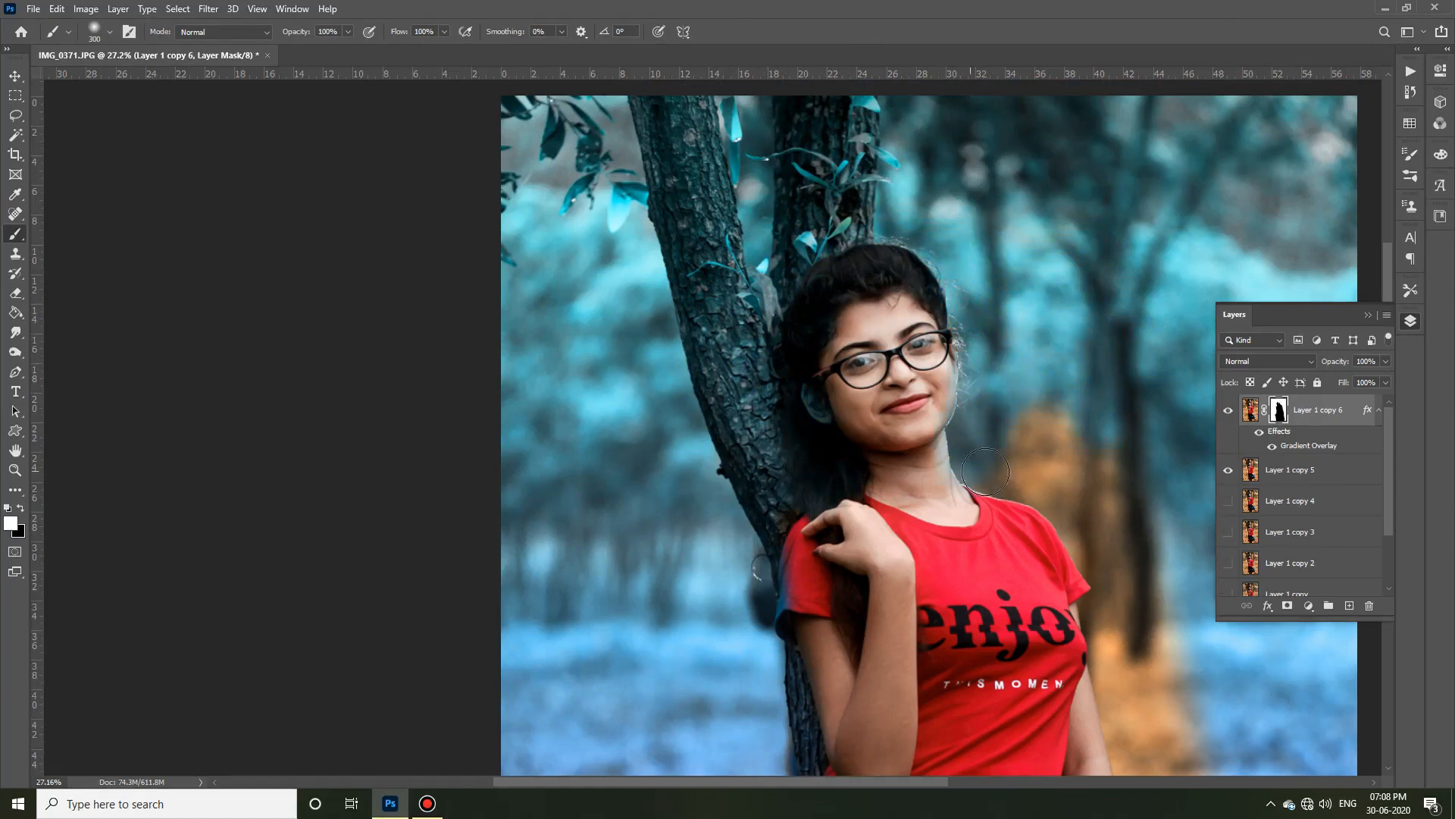
# Step: Paint the mask white over the remaining orange background beside the woman's neck, T-shirt and hanging arm
pyautogui.hscroll(5, 867, 786)
pyautogui.scroll(-3, 780, 432)
pyautogui.press(']')
pyautogui.press(']')
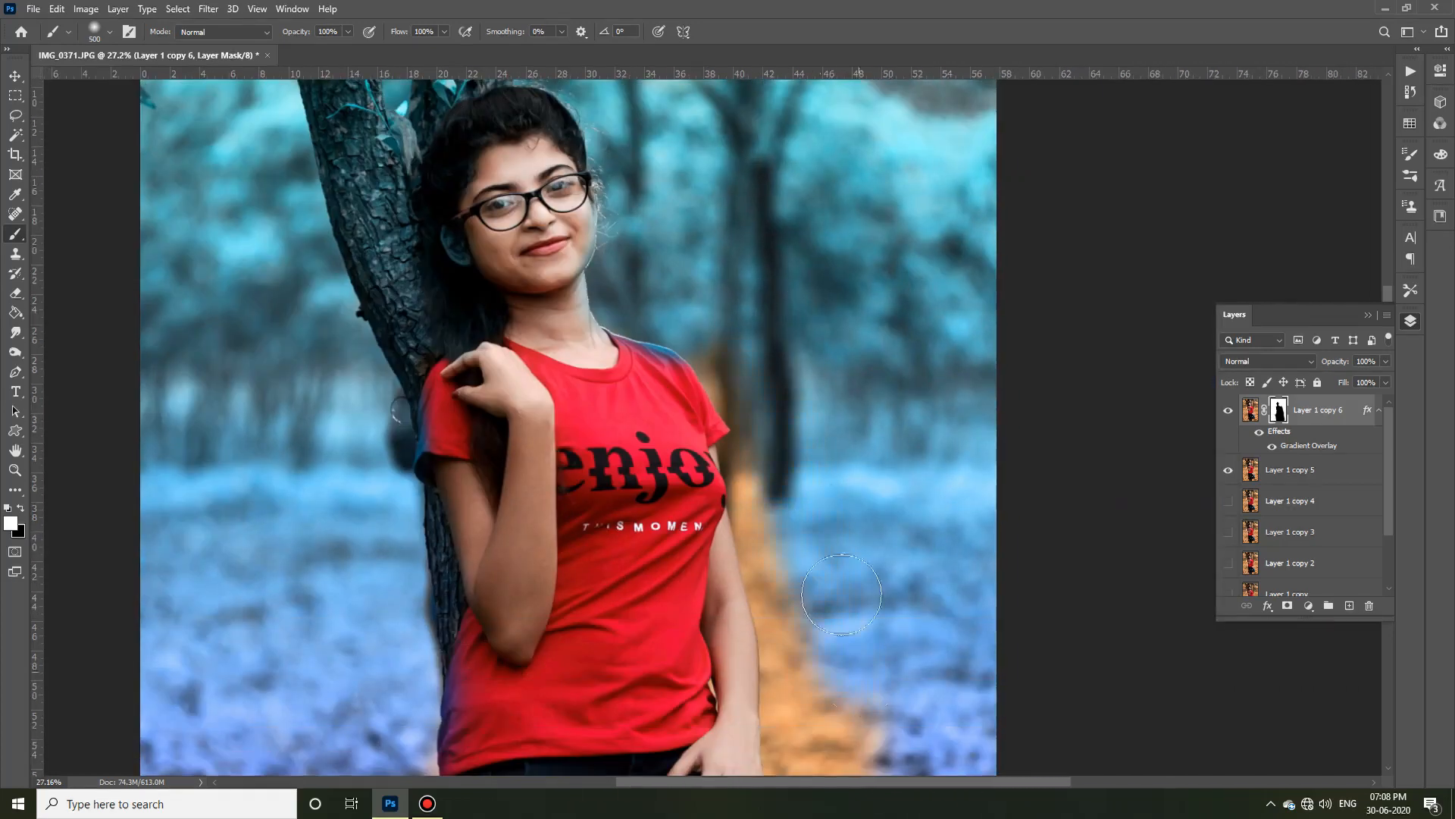
pyautogui.press('[')
pyautogui.press('[')
pyautogui.scroll(-4, 808, 482)
pyautogui.press(']')
pyautogui.press(']')
pyautogui.press(']')
pyautogui.click(1389, 769)
pyautogui.click(1389, 768)
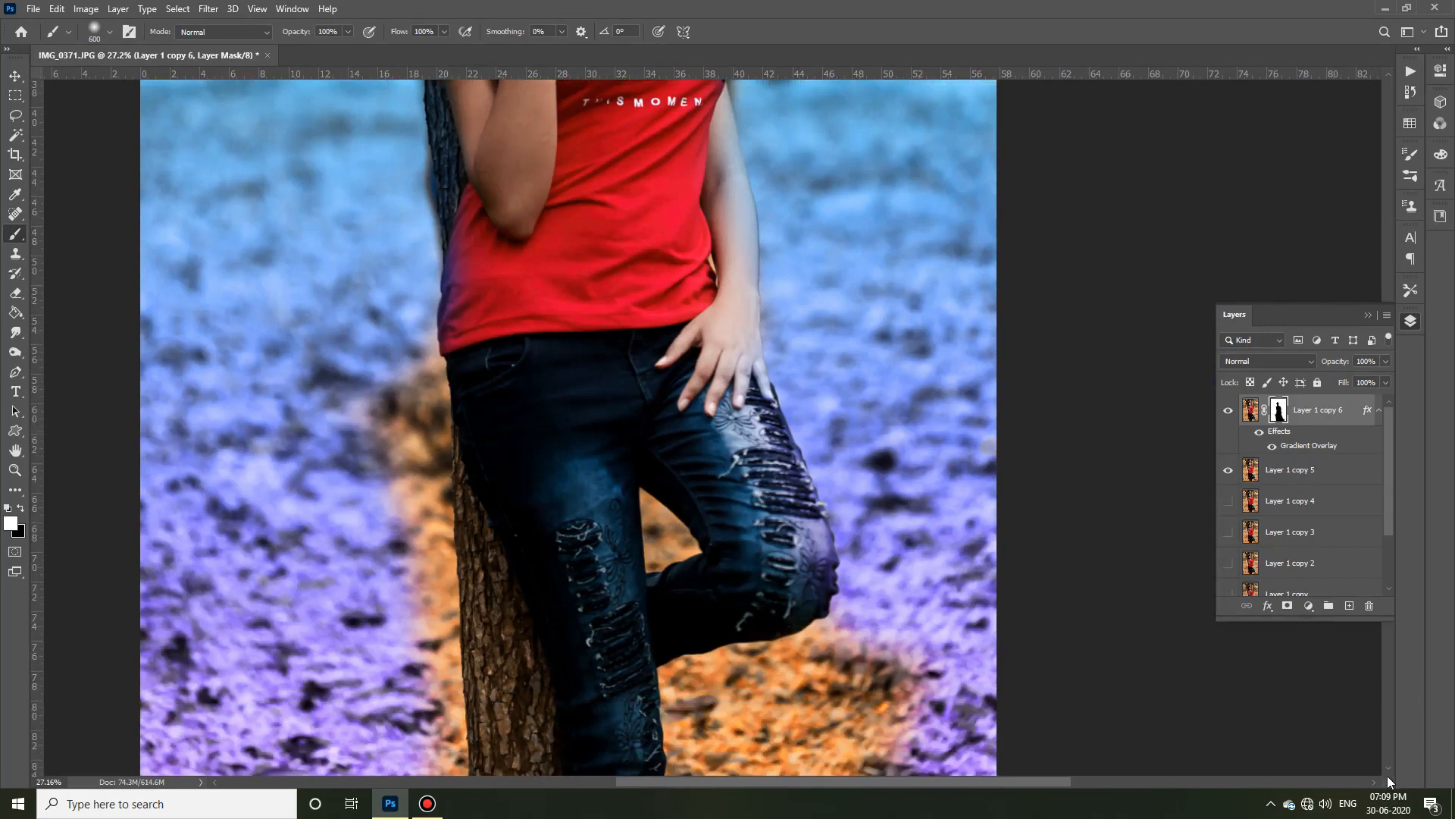
# Step: Paint the mask white over the lower trunk, the ground around the legs and the woman herself
pyautogui.moveTo(398, 175)
pyautogui.mouseDown()
pyautogui.moveTo(428, 615)
pyautogui.moveTo(499, 667)
pyautogui.moveTo(502, 562)
pyautogui.moveTo(503, 740)
pyautogui.mouseUp()
pyautogui.moveTo(644, 364); pyautogui.dragTo(667, 424)
pyautogui.hotkey('ctrl', '0')
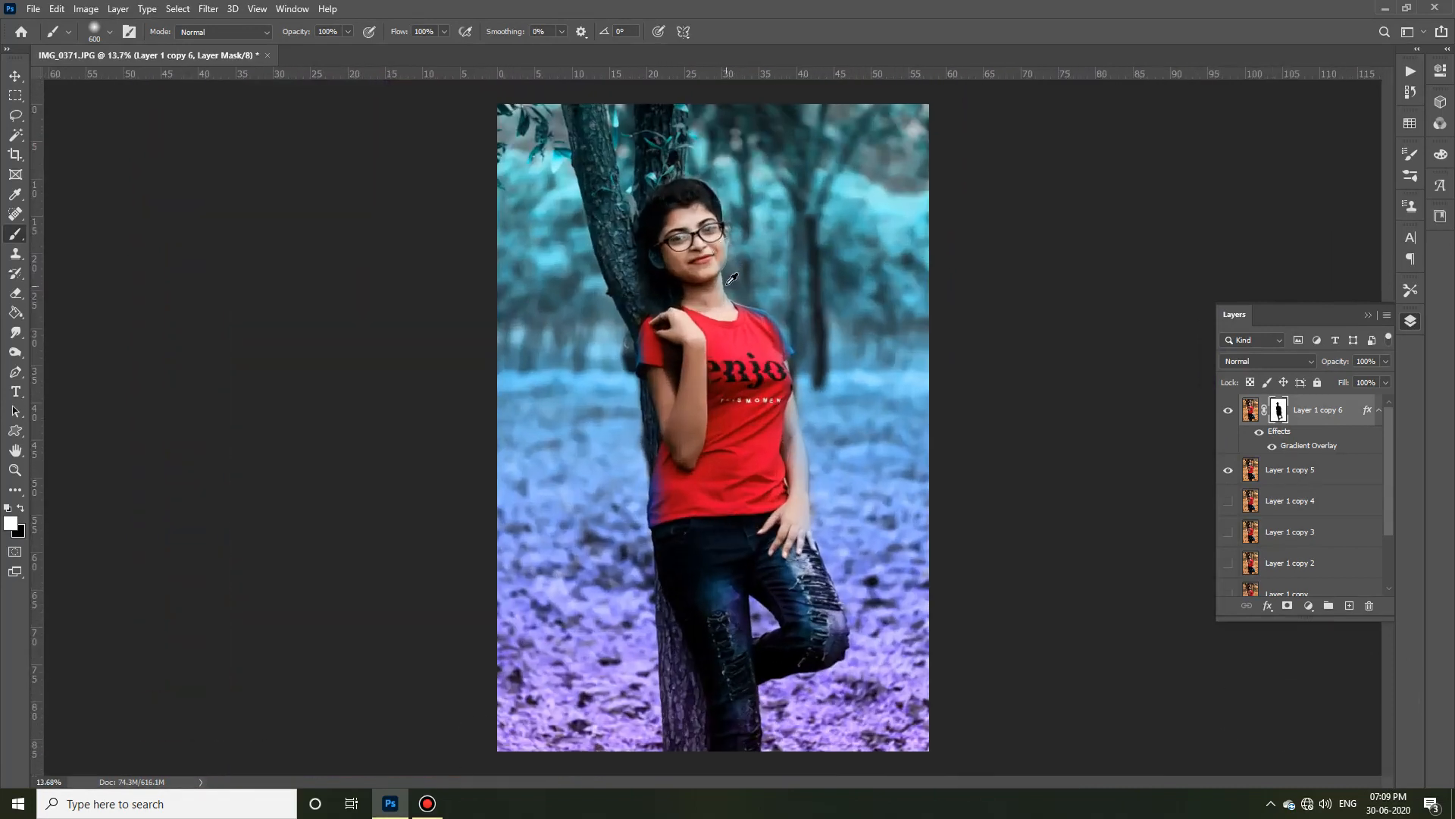
pyautogui.moveTo(808, 599); pyautogui.dragTo(806, 580)
pyautogui.press(']')
pyautogui.moveTo(757, 396)
pyautogui.mouseDown()
pyautogui.moveTo(698, 333)
pyautogui.moveTo(857, 589)
pyautogui.mouseUp()
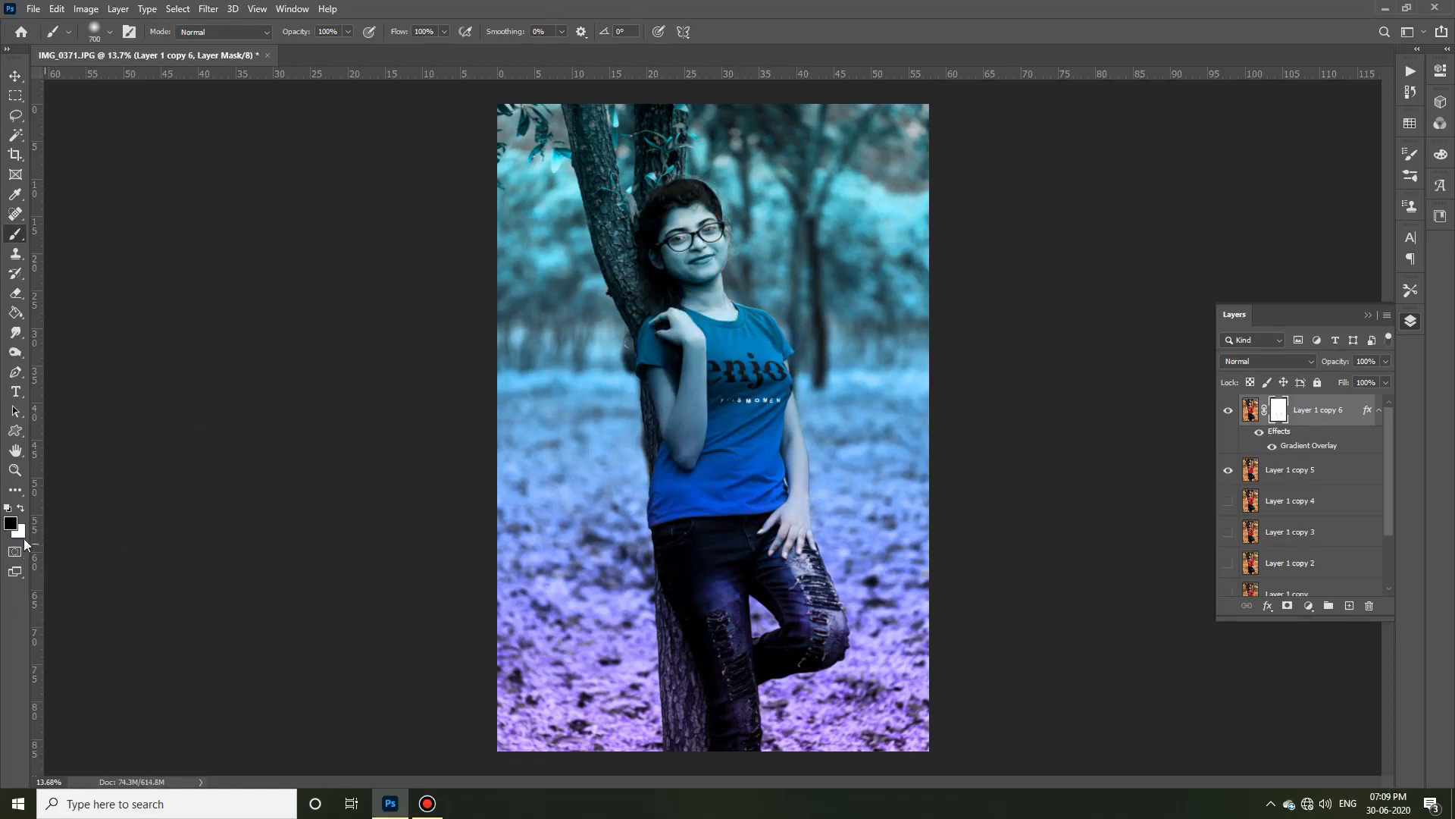
# Step: Paint the mask black over the woman's face and ear with a 175 px brush to restore the natural skin colour
pyautogui.scroll(5, 669, 220)
pyautogui.press('[')
pyautogui.press('[')
pyautogui.press('[')
pyautogui.press('[')
pyautogui.press('[')
pyautogui.moveTo(731, 303); pyautogui.dragTo(765, 287)
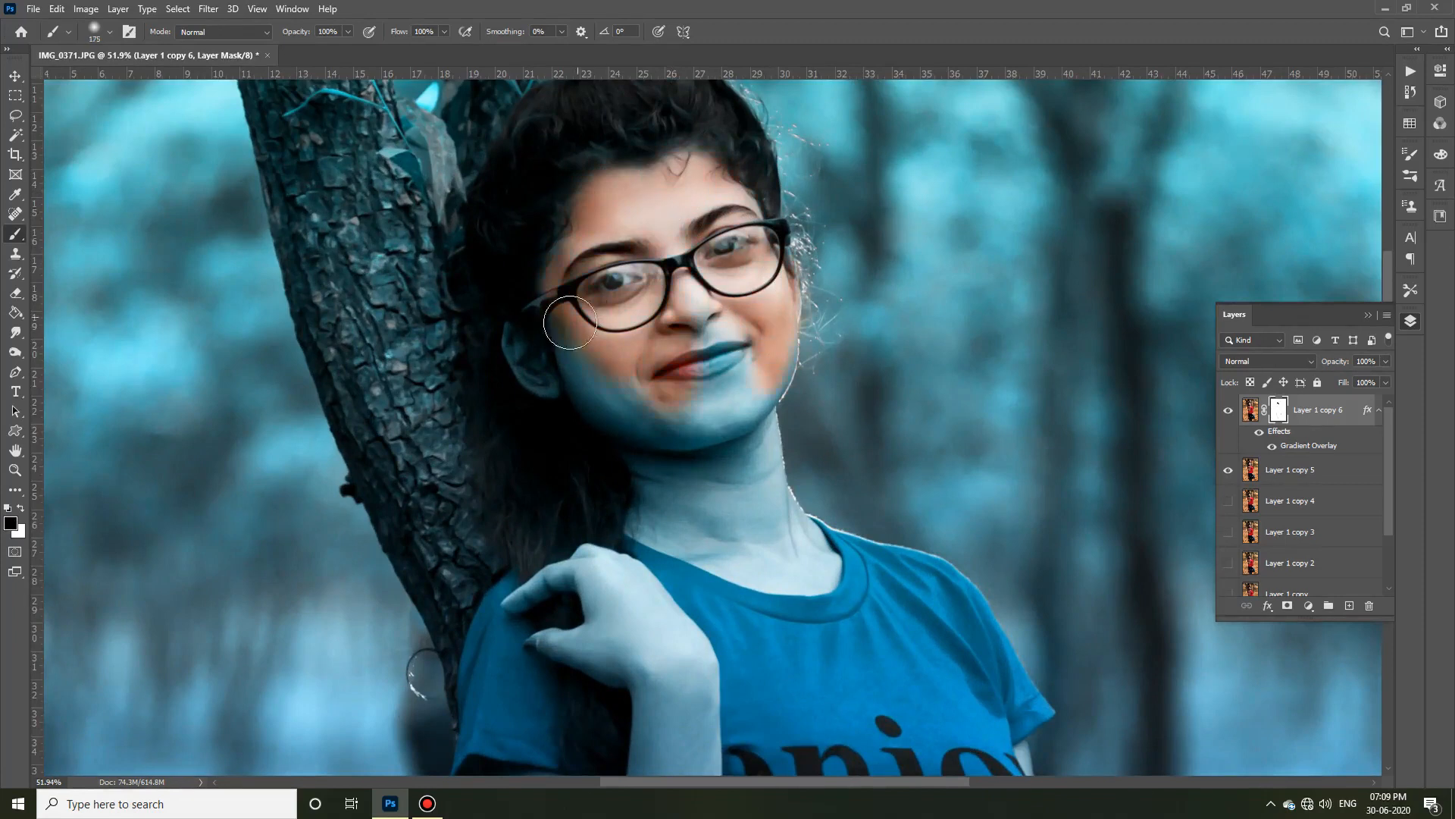
pyautogui.moveTo(545, 357); pyautogui.dragTo(580, 380)
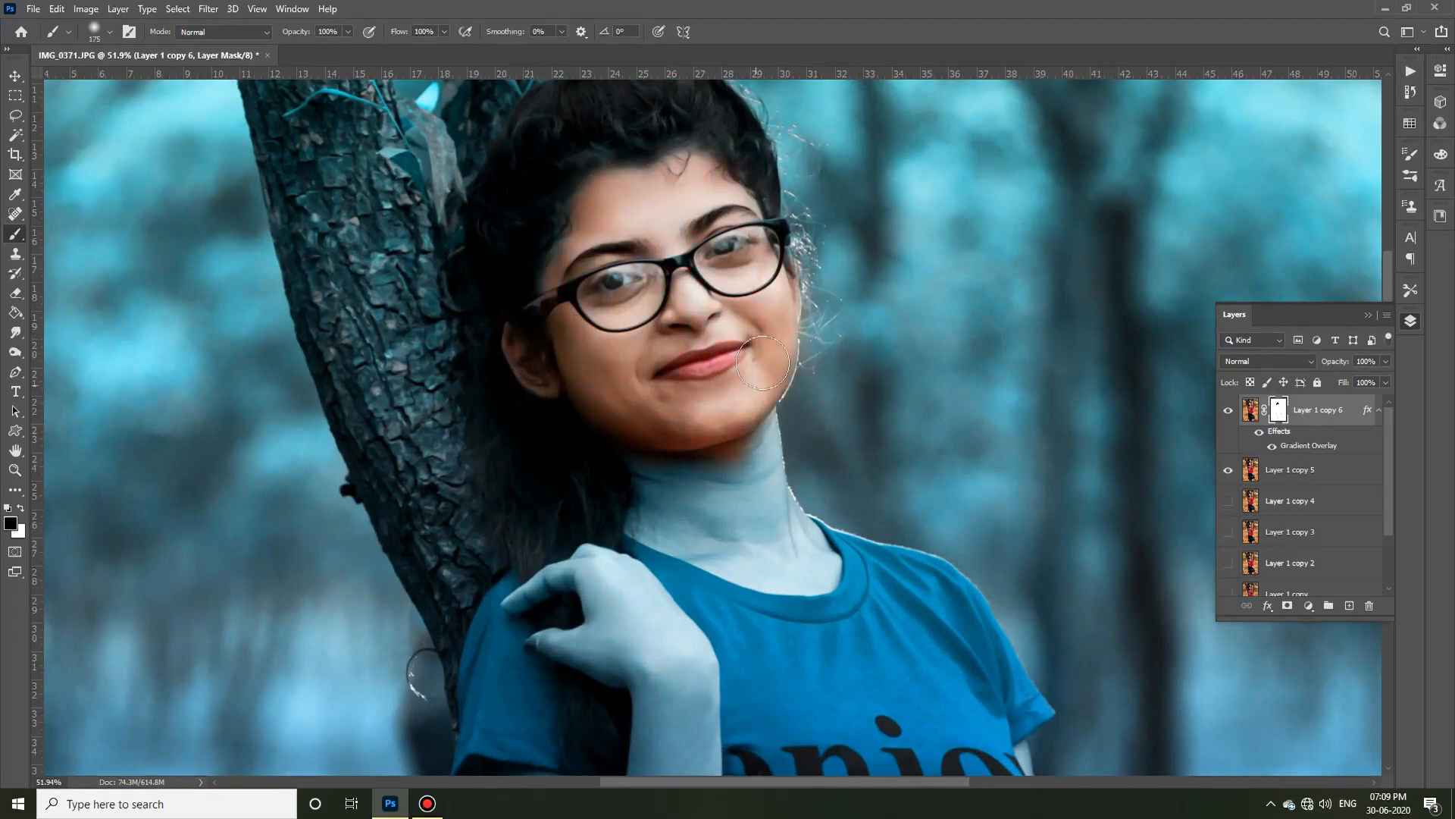
# Step: Paint the mask black over the neck and upper chest with a 100 px brush
pyautogui.scroll(-3, 696, 319)
pyautogui.moveTo(652, 387)
pyautogui.mouseDown()
pyautogui.moveTo(681, 405)
pyautogui.moveTo(745, 392)
pyautogui.mouseUp()
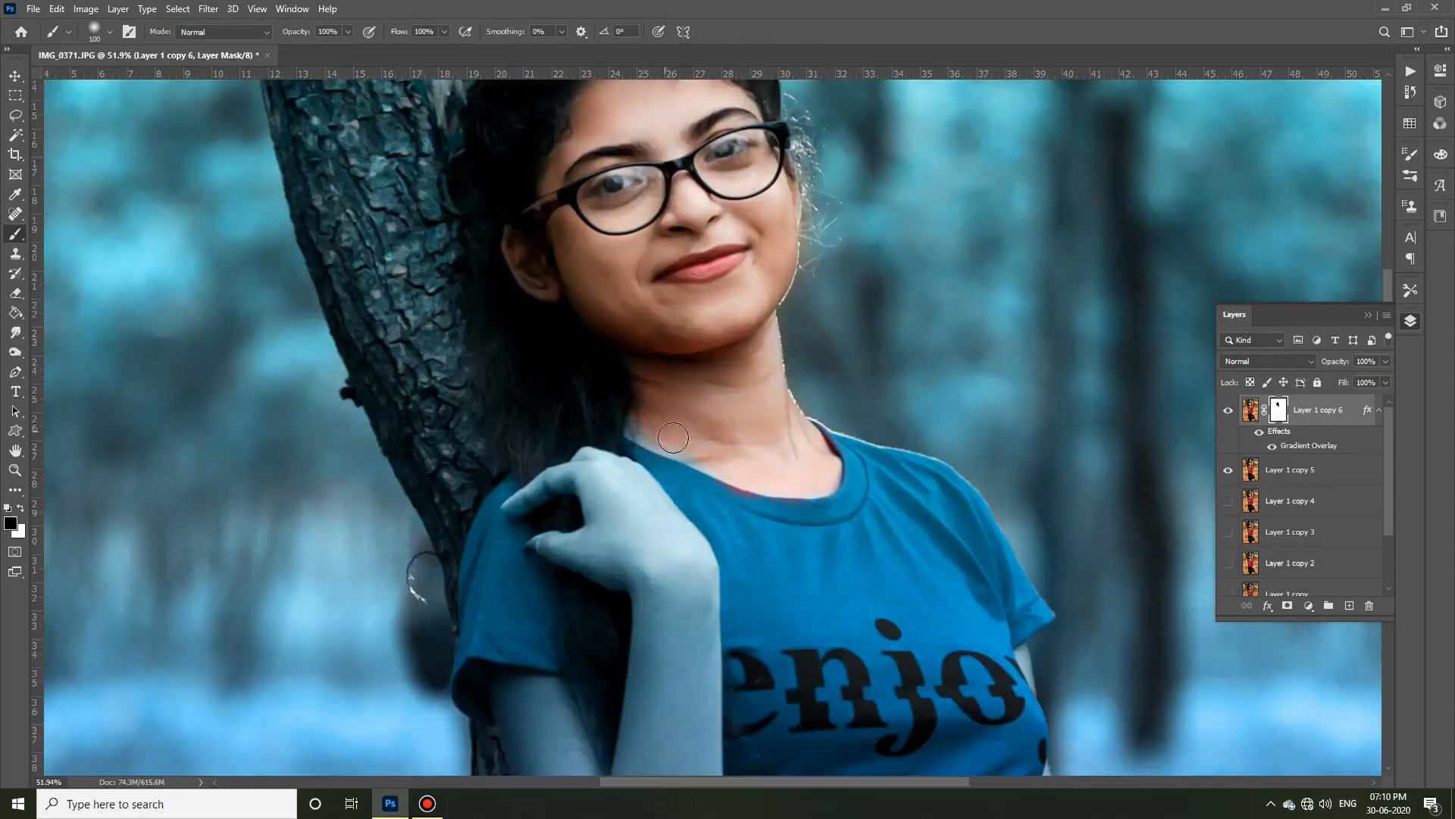
pyautogui.scroll(-4, 796, 394)
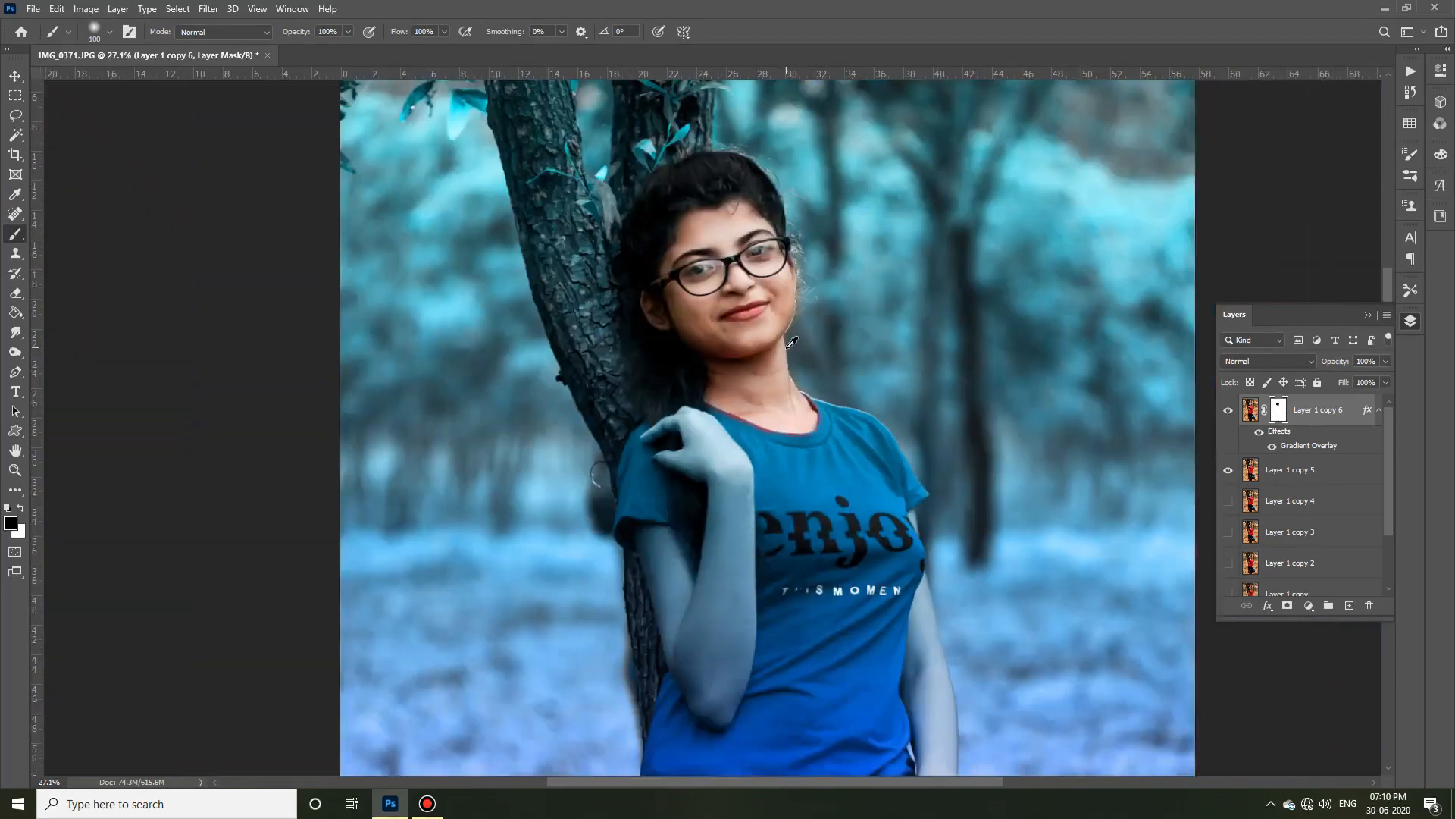
# Step: Paint the mask white along the T-shirt's neckline with a 30 px brush to clean up the red edge
pyautogui.scroll(9, 867, 407)
pyautogui.scroll(3, 894, 454)
pyautogui.press('x')
pyautogui.press('[')
pyautogui.press('[')
pyautogui.press('[')
pyautogui.press('[')
pyautogui.press('[')
pyautogui.press('[')
pyautogui.press('[')
pyautogui.press('[')
pyautogui.press('[')
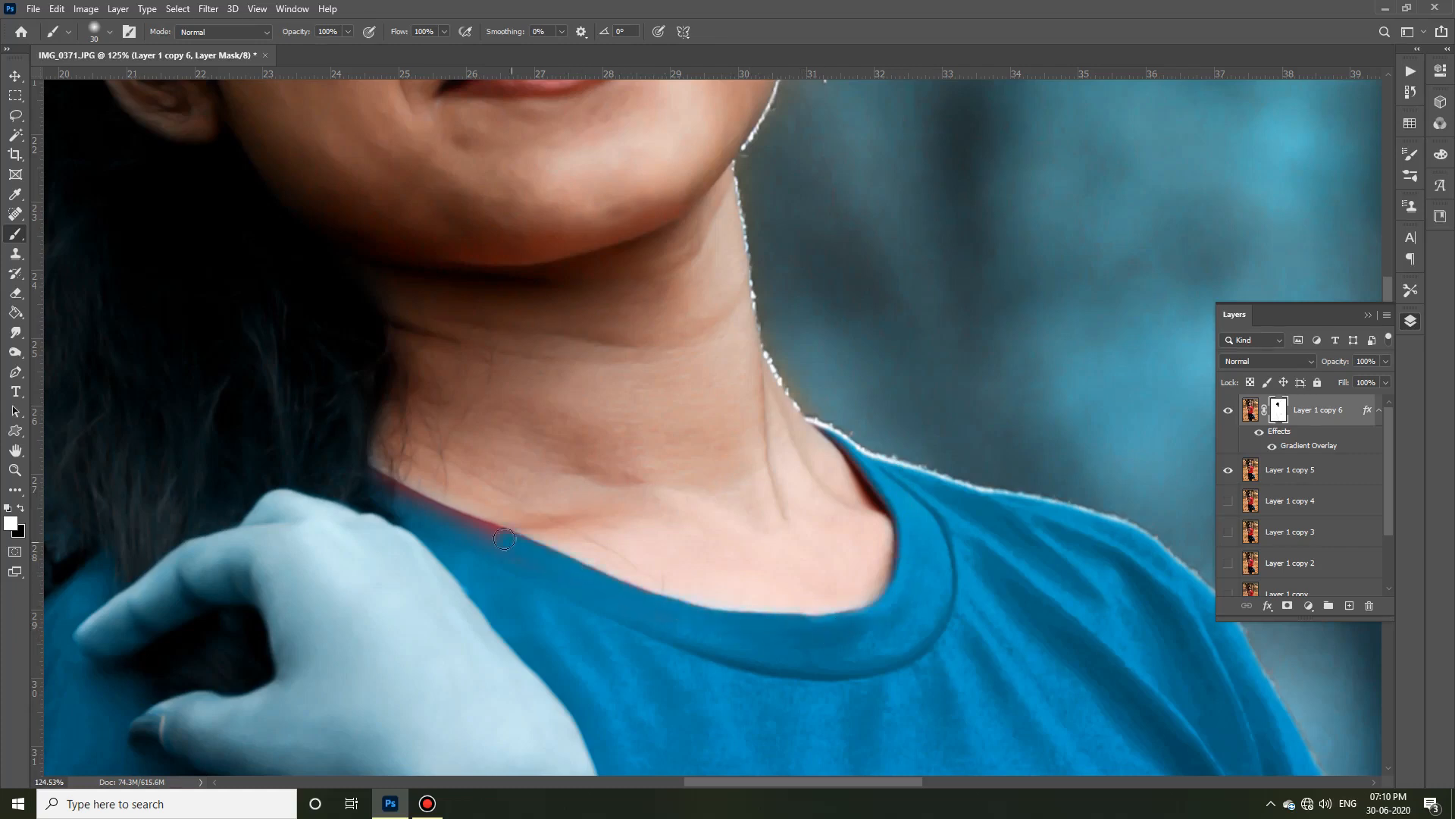
pyautogui.scroll(-3, 959, 455)
pyautogui.scroll(5, 951, 453)
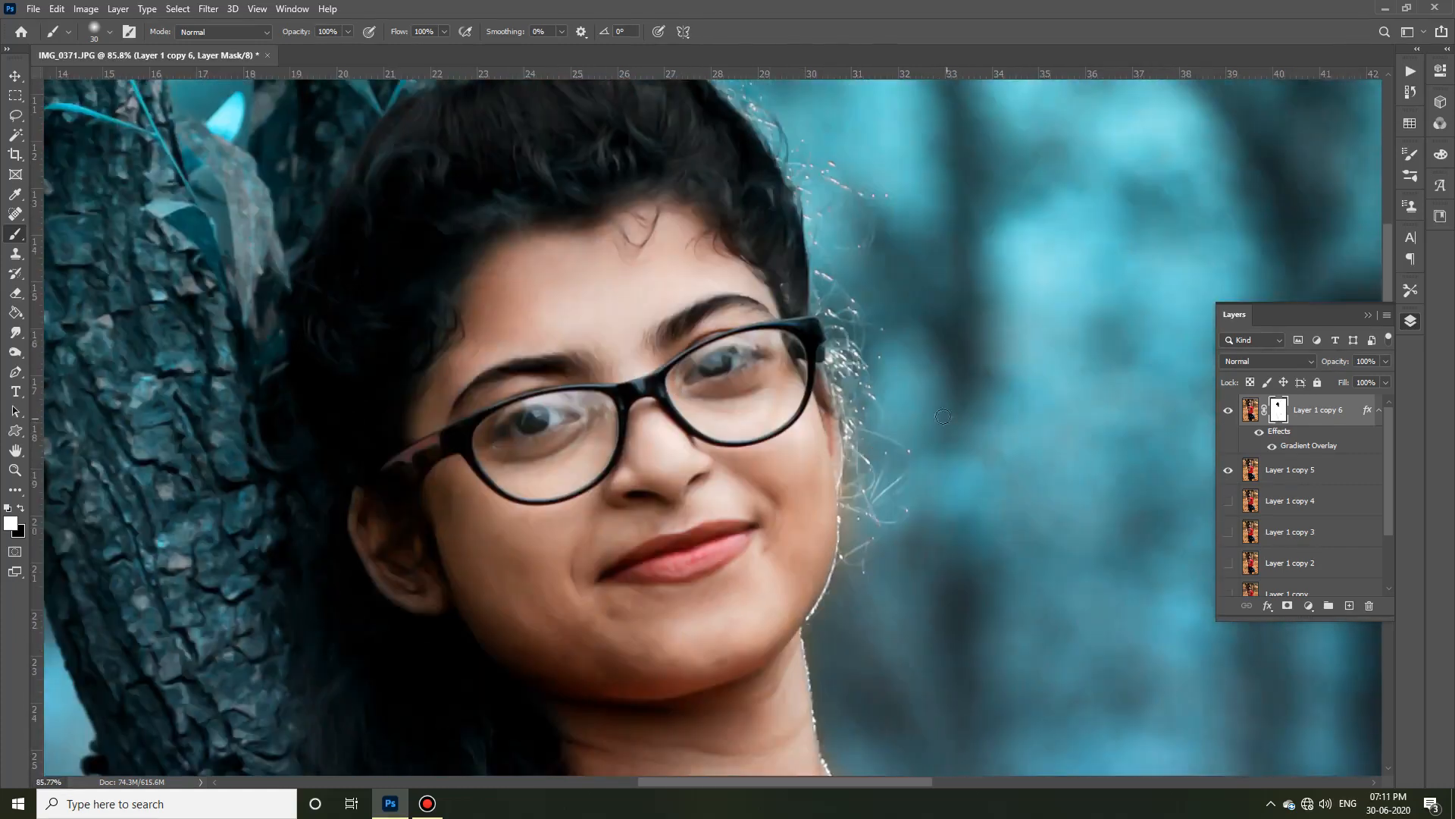
# Step: Paint the mask black over the raised hand, its fingers and thumb, using smaller brush sizes along the edges
pyautogui.scroll(3, 830, 455)
pyautogui.scroll(-5, 925, 389)
pyautogui.scroll(-5, 999, 481)
pyautogui.scroll(3, 724, 389)
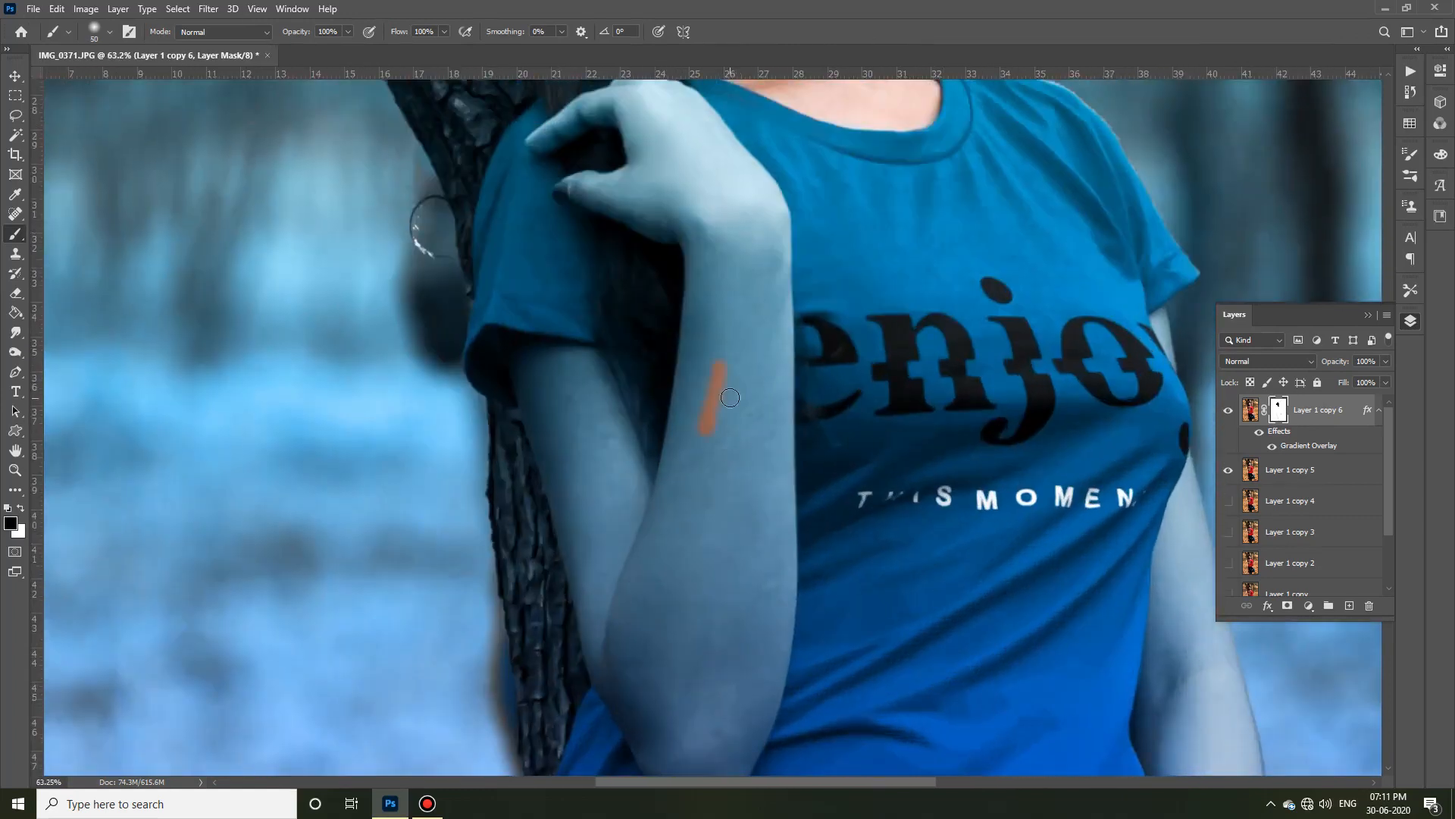
pyautogui.scroll(-2, 690, 371)
pyautogui.scroll(5, 531, 363)
pyautogui.moveTo(581, 230); pyautogui.dragTo(682, 251)
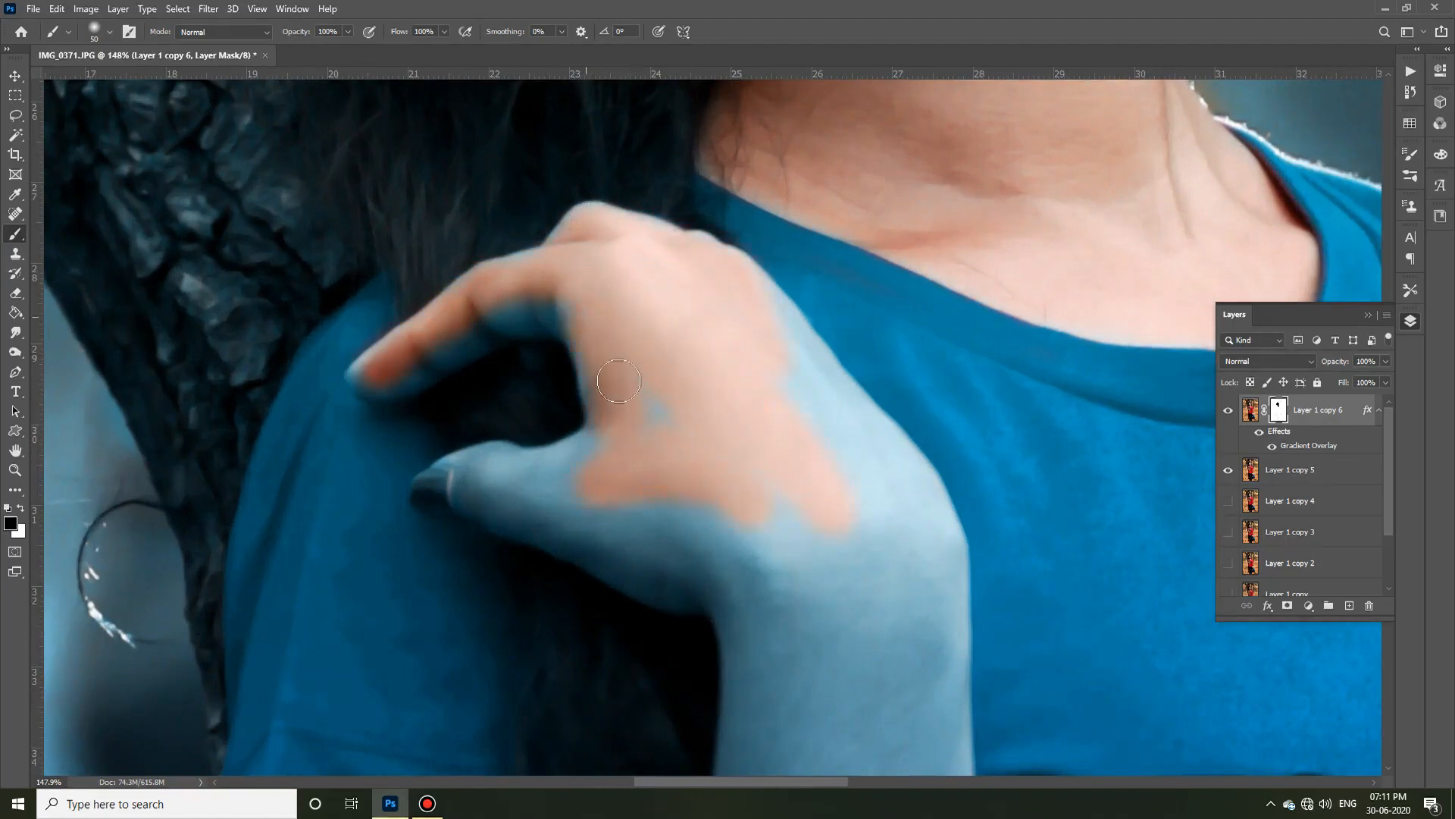
pyautogui.moveTo(798, 403)
pyautogui.mouseDown()
pyautogui.moveTo(619, 313)
pyautogui.moveTo(514, 316)
pyautogui.mouseUp()
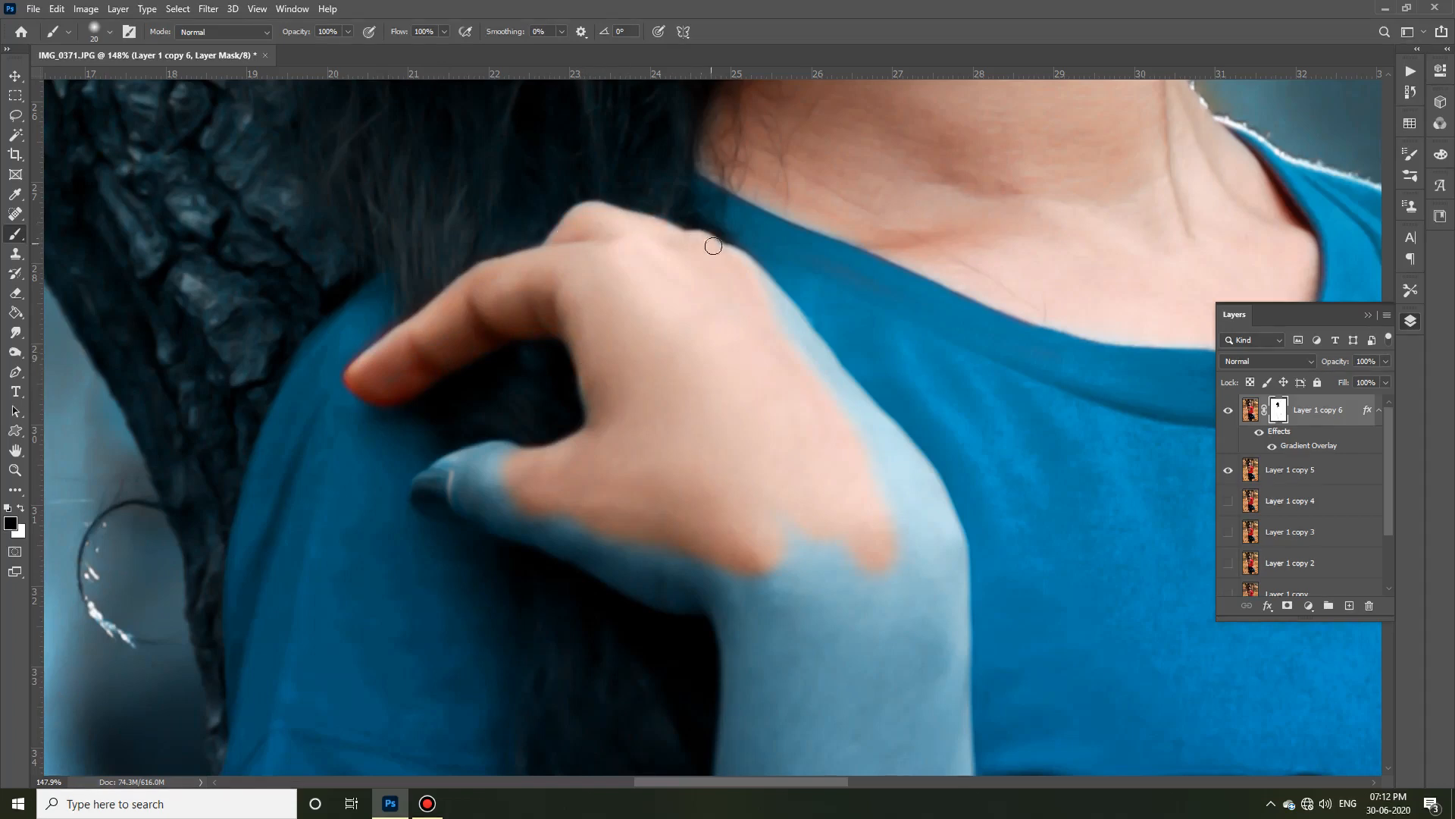
pyautogui.scroll(-2, 851, 464)
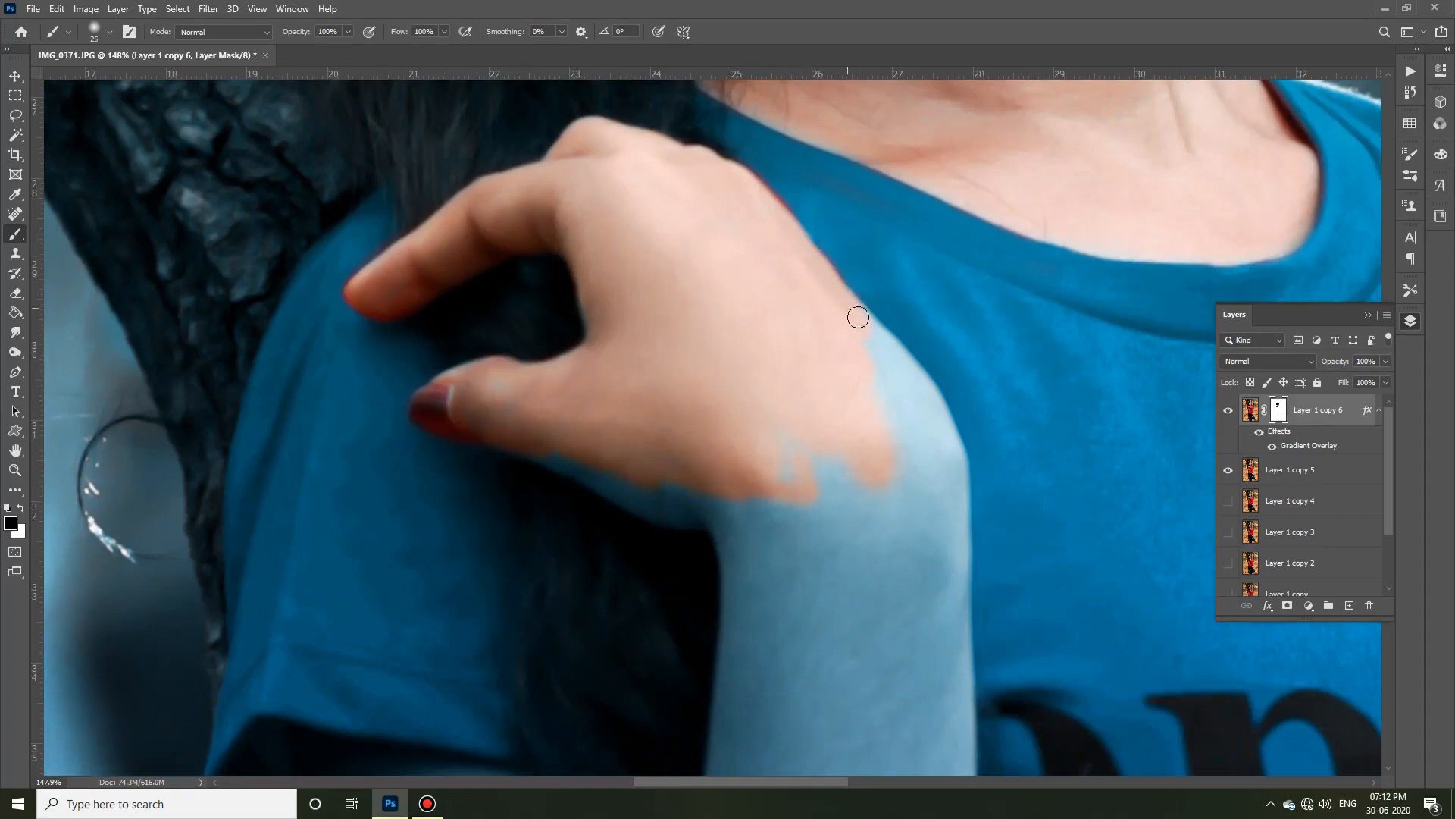
# Step: Paint the mask black over the wrist and the middle of the raised forearm, enlarging the brush from 50 to 90 px
pyautogui.press(']')
pyautogui.press(']')
pyautogui.press(']')
pyautogui.scroll(-6, 910, 516)
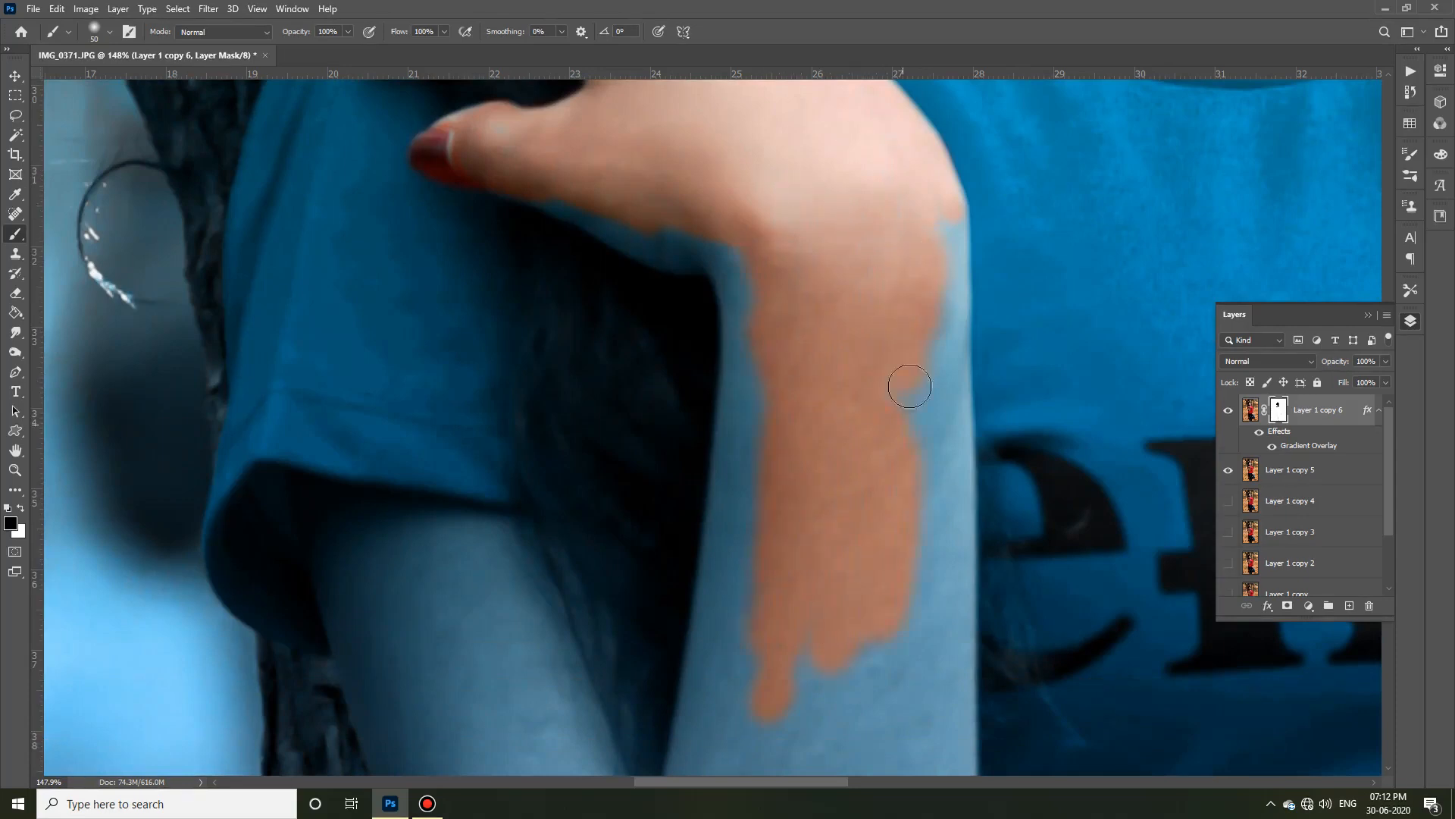
pyautogui.scroll(-5, 938, 565)
pyautogui.scroll(6, 965, 526)
pyautogui.press(']')
pyautogui.press(']')
pyautogui.press(']')
pyautogui.press(']')
pyautogui.moveTo(812, 316)
pyautogui.mouseDown()
pyautogui.moveTo(756, 565)
pyautogui.moveTo(838, 421)
pyautogui.mouseUp()
pyautogui.scroll(-8, 837, 421)
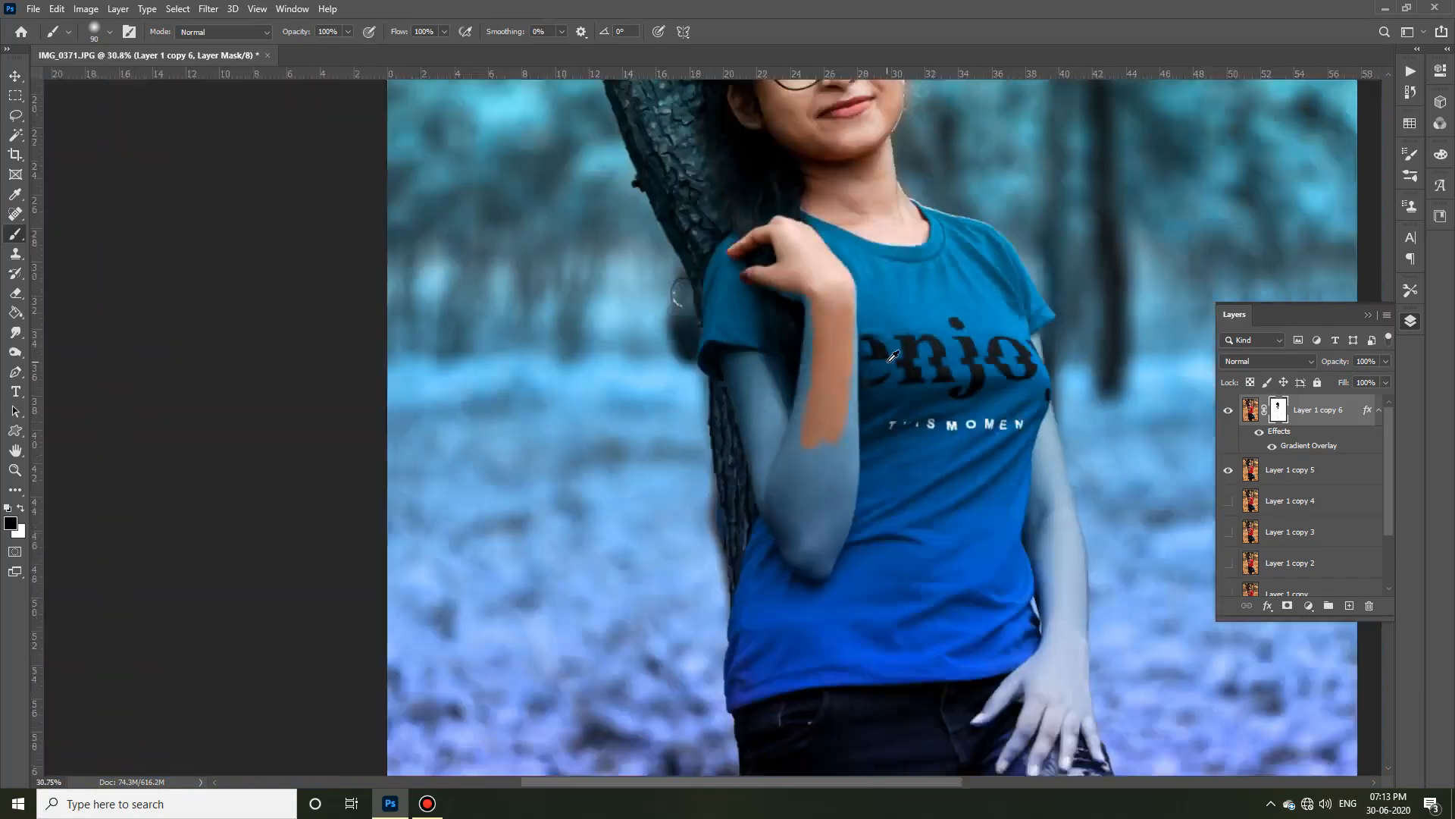
# Step: Paint the mask black along both edges of the raised wrist and forearm to restore the skin colour up to the outline
pyautogui.scroll(6, 882, 474)
pyautogui.press('[')
pyautogui.press('[')
pyautogui.scroll(3, 667, 156)
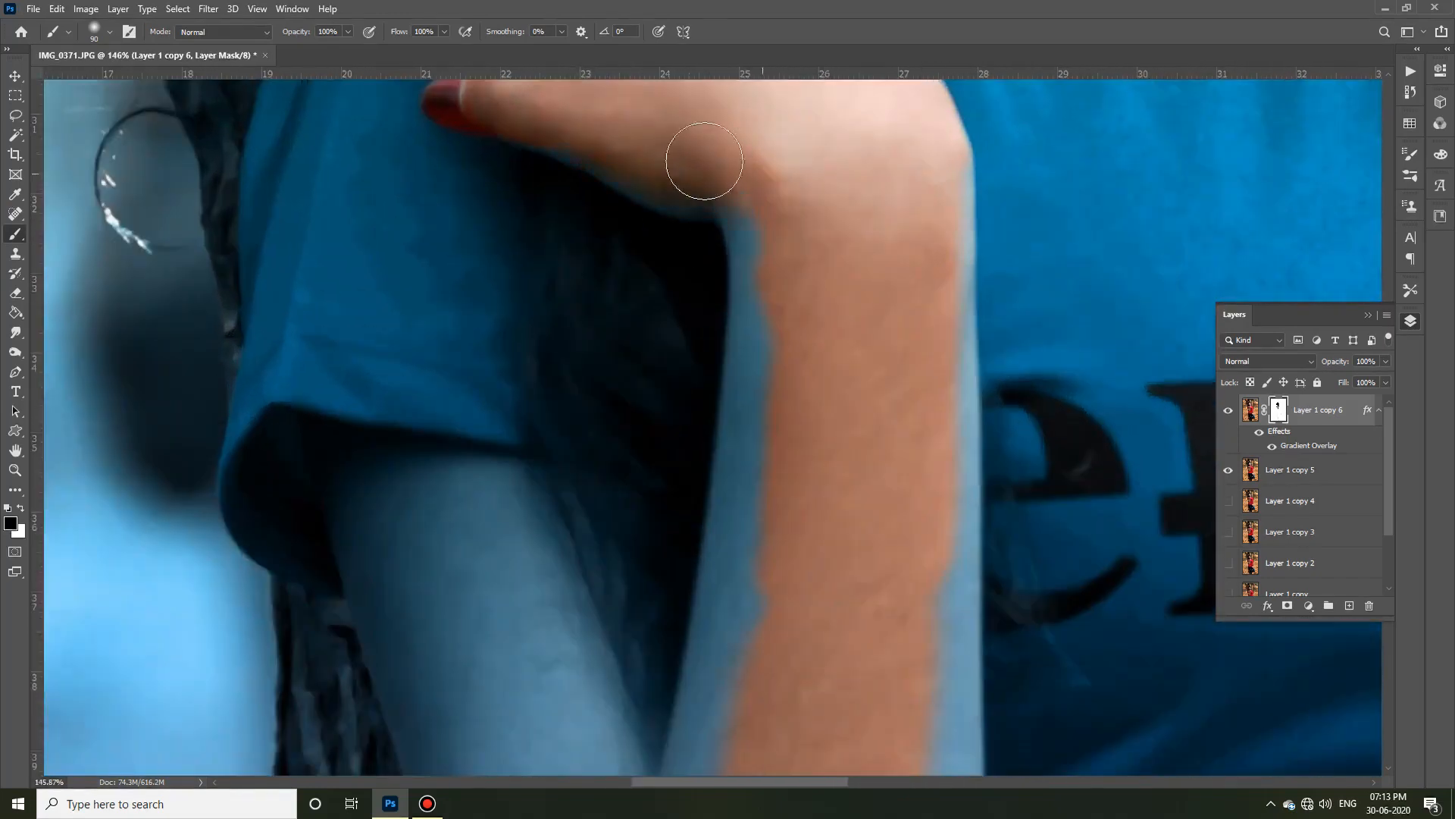
pyautogui.scroll(1, 653, 163)
pyautogui.moveTo(641, 180)
pyautogui.mouseDown()
pyautogui.moveTo(758, 323)
pyautogui.moveTo(784, 329)
pyautogui.moveTo(727, 656)
pyautogui.moveTo(745, 560)
pyautogui.mouseUp()
pyautogui.moveTo(934, 189); pyautogui.dragTo(943, 243)
pyautogui.press('[')
pyautogui.press('[')
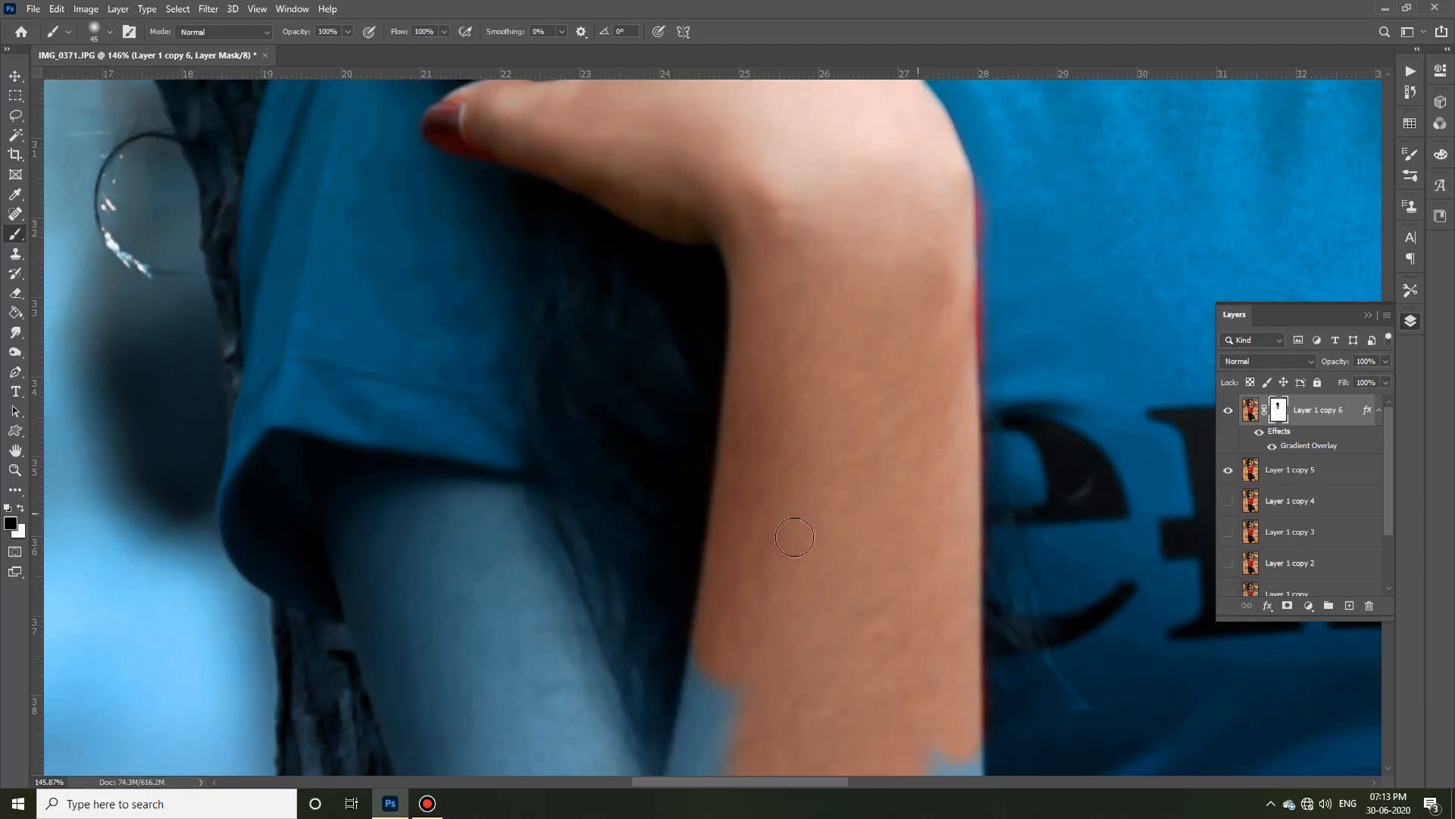
# Step: Paint the mask black over the raised arm's upper arm and lower forearm with 60 and 80 px brushes
pyautogui.scroll(-4, 381, 205)
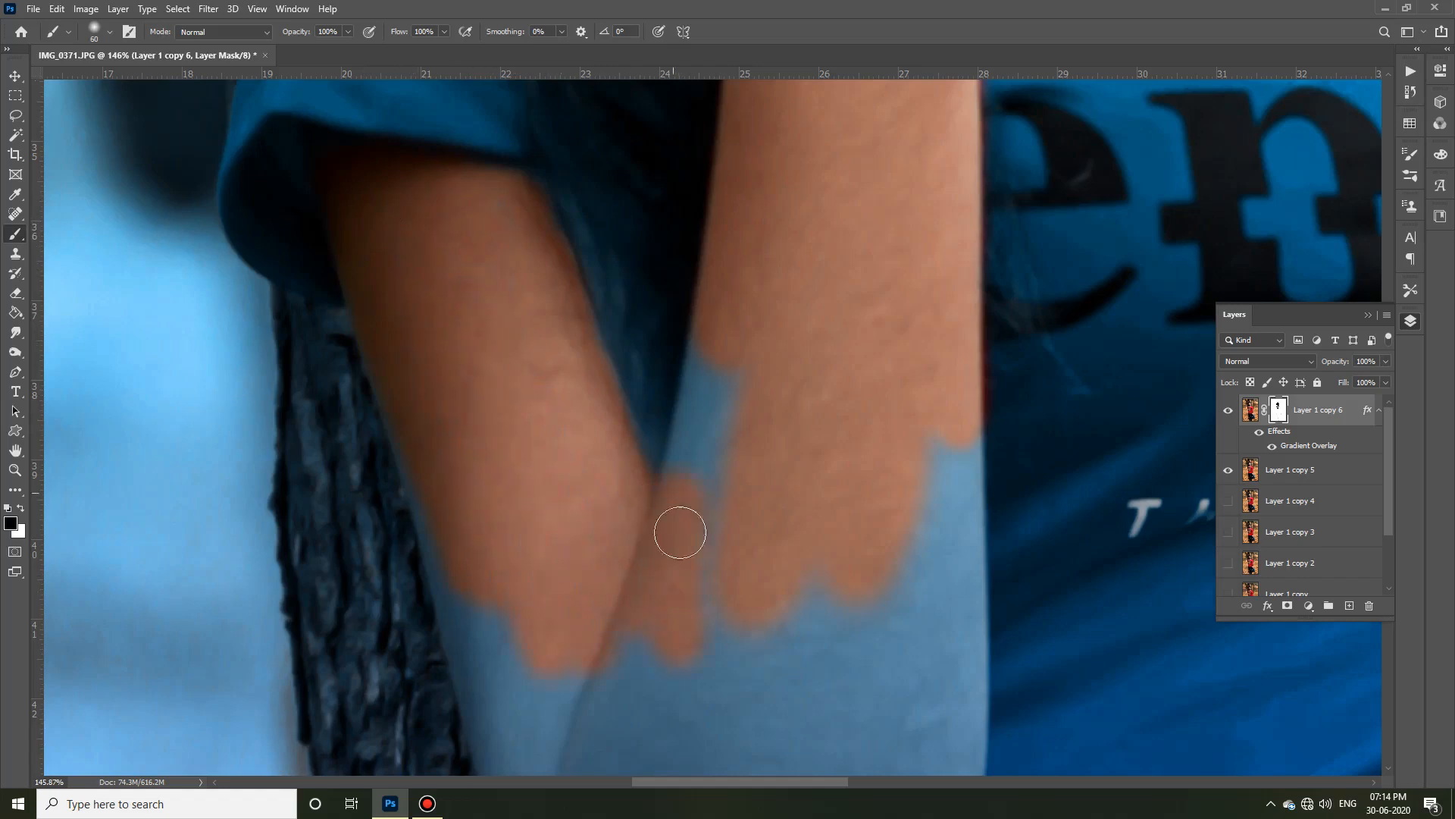
pyautogui.scroll(-3, 819, 564)
pyautogui.moveTo(523, 569); pyautogui.dragTo(497, 348)
pyautogui.press(']')
pyautogui.press(']')
pyautogui.moveTo(663, 350)
pyautogui.mouseDown()
pyautogui.moveTo(727, 336)
pyautogui.moveTo(877, 410)
pyautogui.moveTo(939, 189)
pyautogui.moveTo(931, 319)
pyautogui.mouseUp()
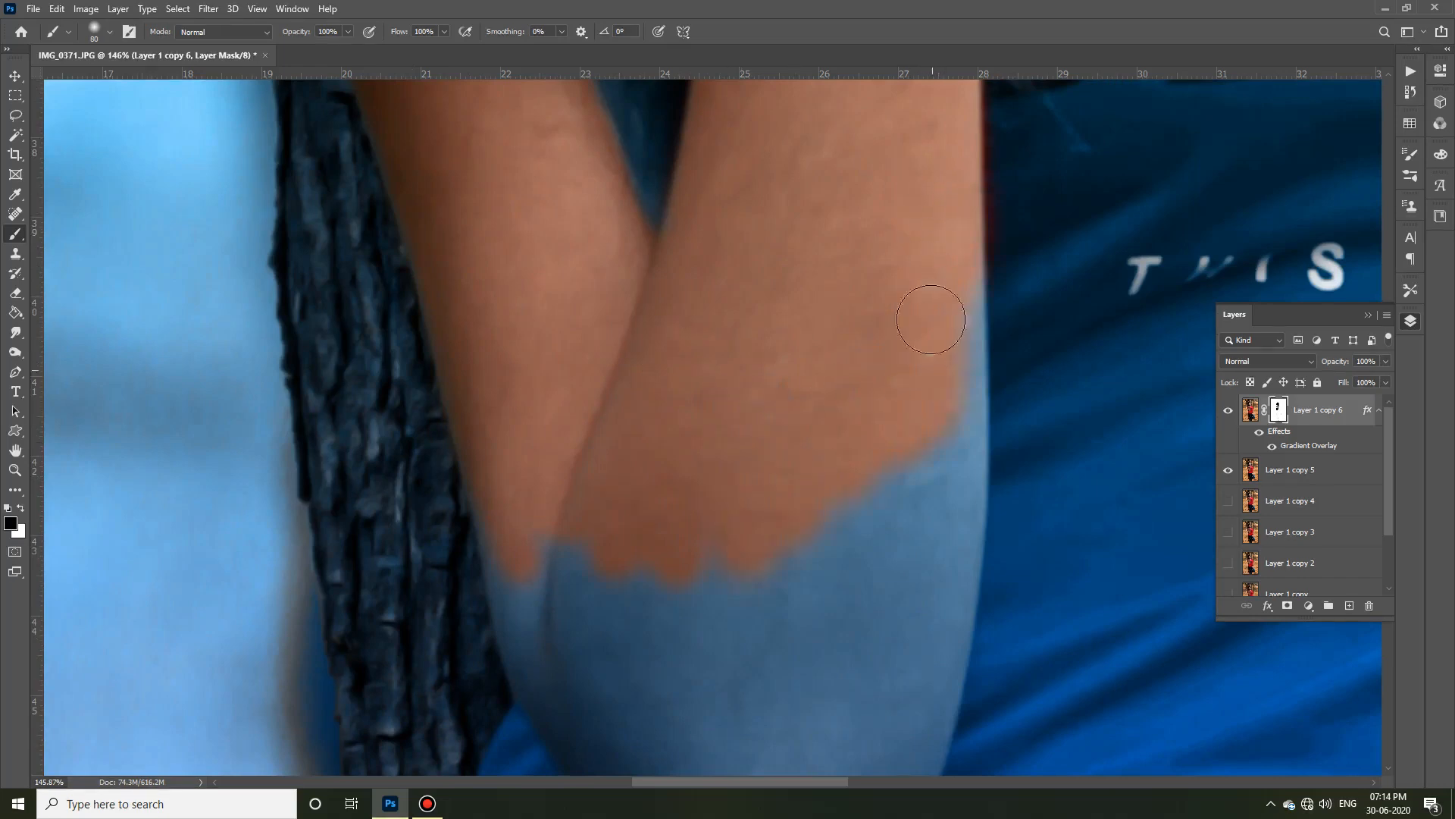
# Step: Paint the mask black over the rest of the raised arm down to the elbow tip with a 100 px brush
pyautogui.scroll(-3, 861, 481)
pyautogui.press(']')
pyautogui.press(']')
pyautogui.moveTo(861, 481)
pyautogui.mouseDown()
pyautogui.moveTo(691, 335)
pyautogui.moveTo(614, 379)
pyautogui.moveTo(541, 335)
pyautogui.moveTo(598, 486)
pyautogui.moveTo(679, 608)
pyautogui.moveTo(914, 279)
pyautogui.moveTo(934, 125)
pyautogui.moveTo(918, 352)
pyautogui.moveTo(810, 641)
pyautogui.moveTo(720, 668)
pyautogui.mouseUp()
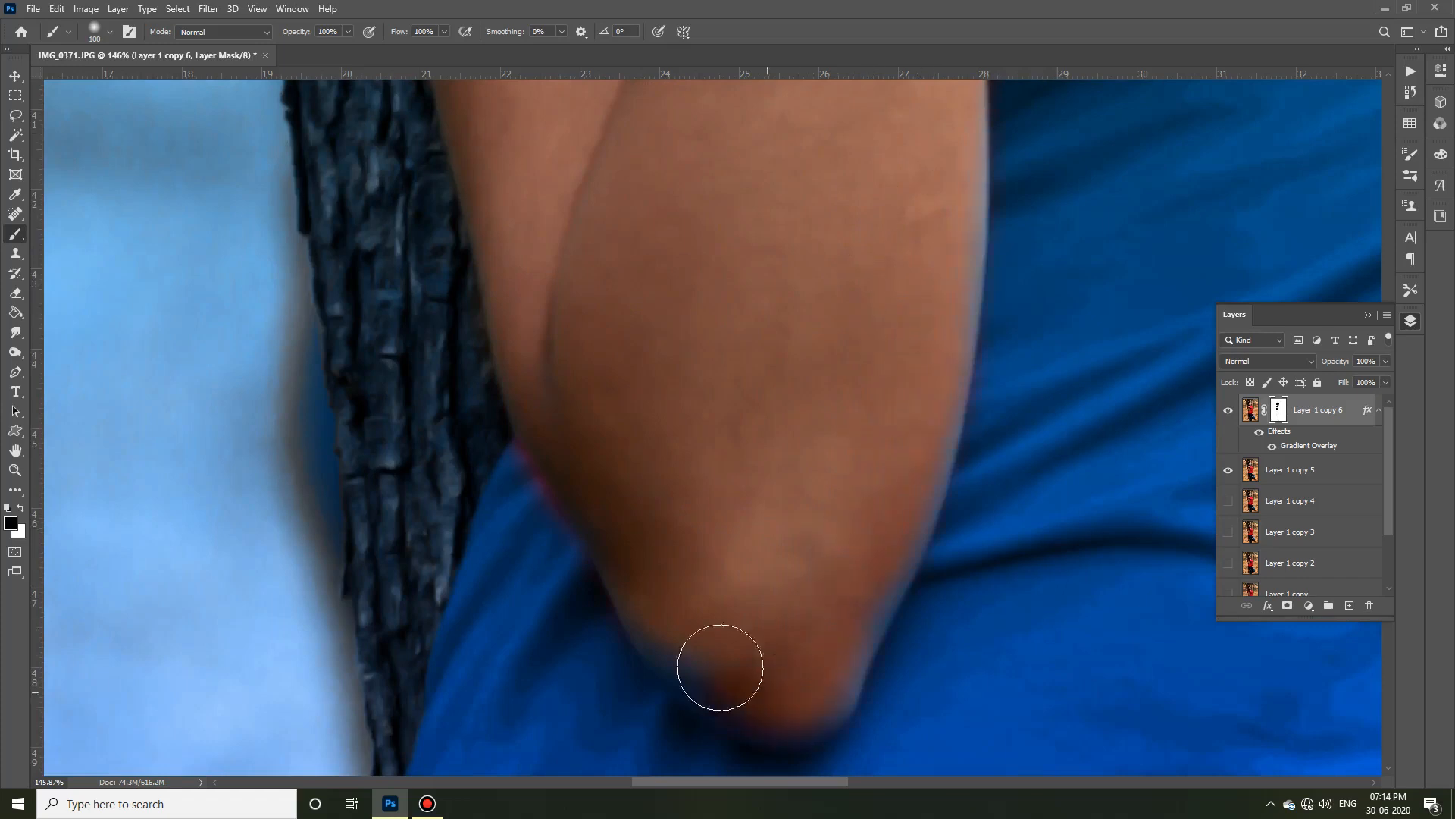
pyautogui.scroll(3, 933, 235)
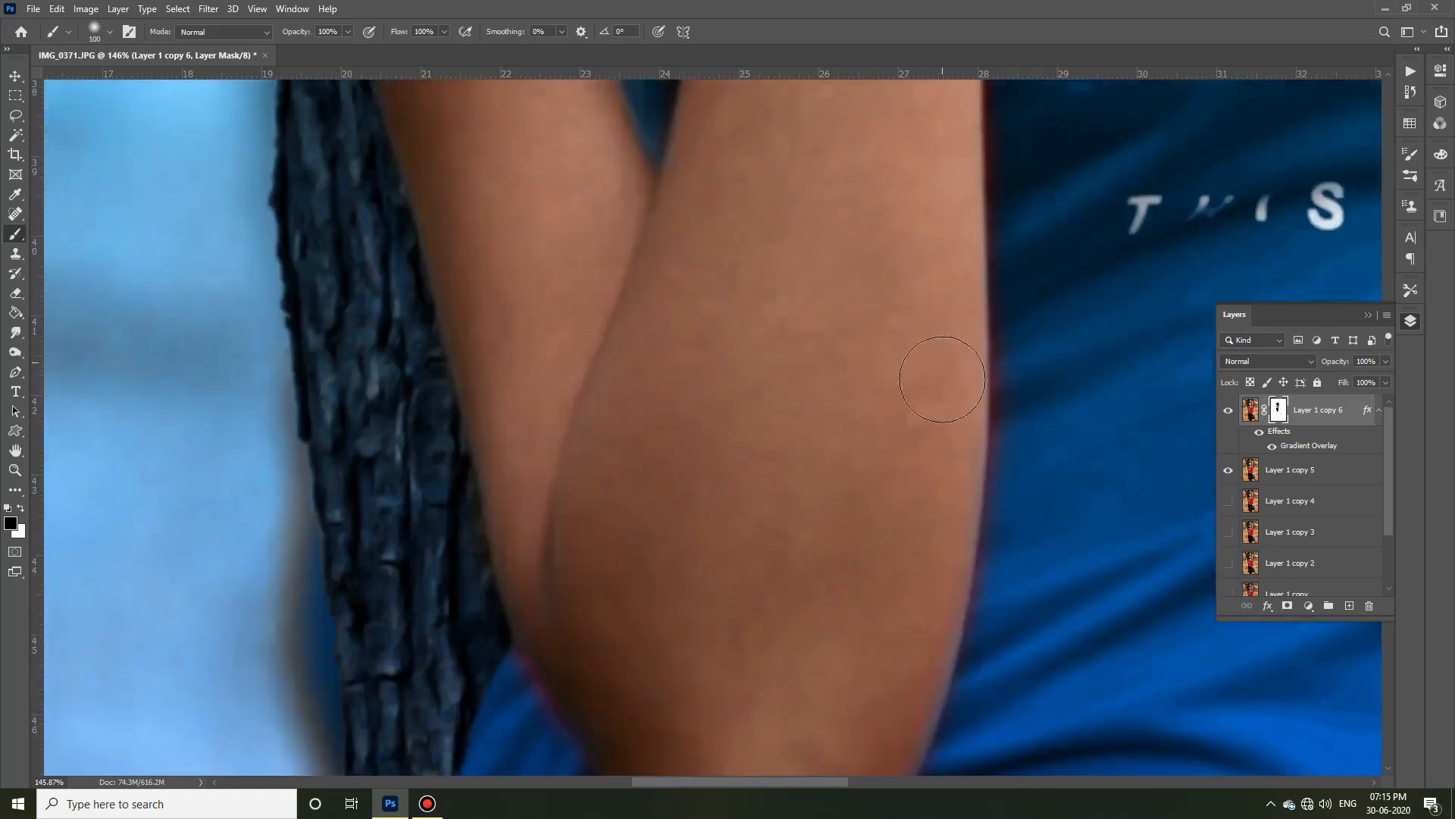
# Step: Paint the mask black over the hanging arm's narrow visible strips below the sleeve and beside the shirt with 15 and 20 px brushes
pyautogui.keyDown('alt'); pyautogui.scroll(-5, 871, 351); pyautogui.keyUp('alt')
pyautogui.keyDown('alt'); pyautogui.scroll(3, 818, 402); pyautogui.keyUp('alt')
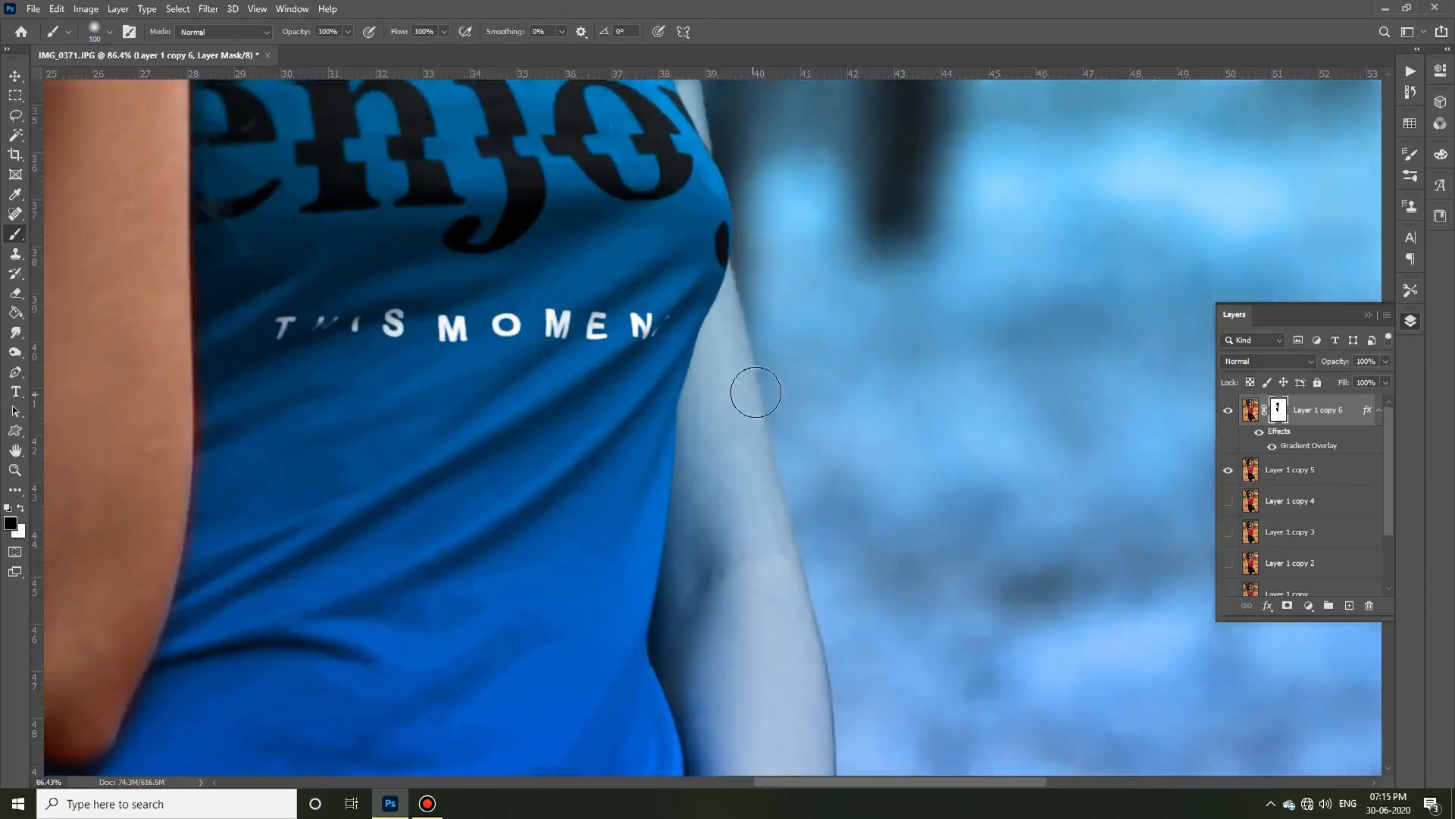
pyautogui.keyDown('alt'); pyautogui.scroll(4, 756, 391); pyautogui.keyUp('alt')
pyautogui.scroll(1, 728, 318)
pyautogui.press('[')
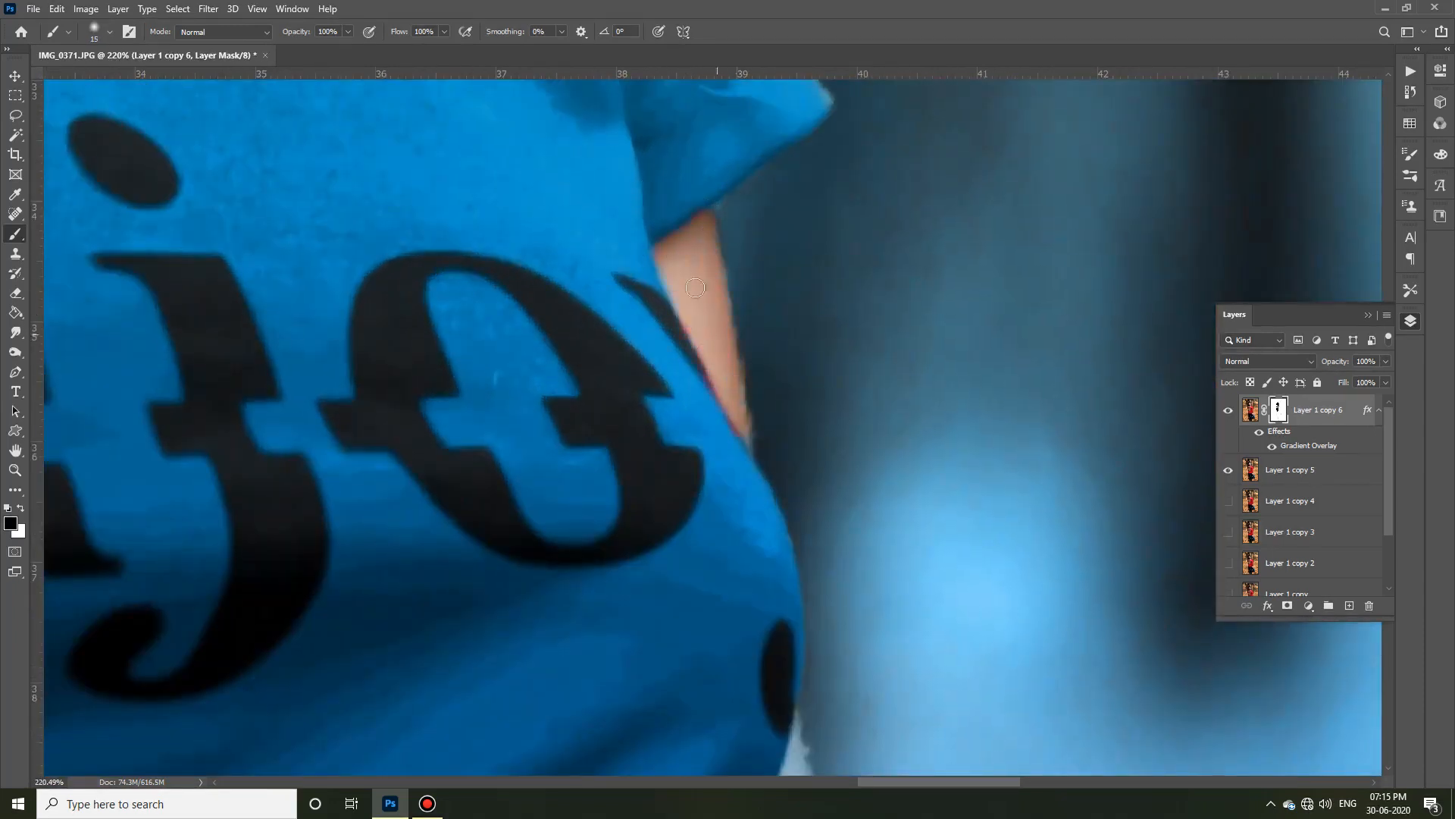
pyautogui.scroll(-6, 808, 525)
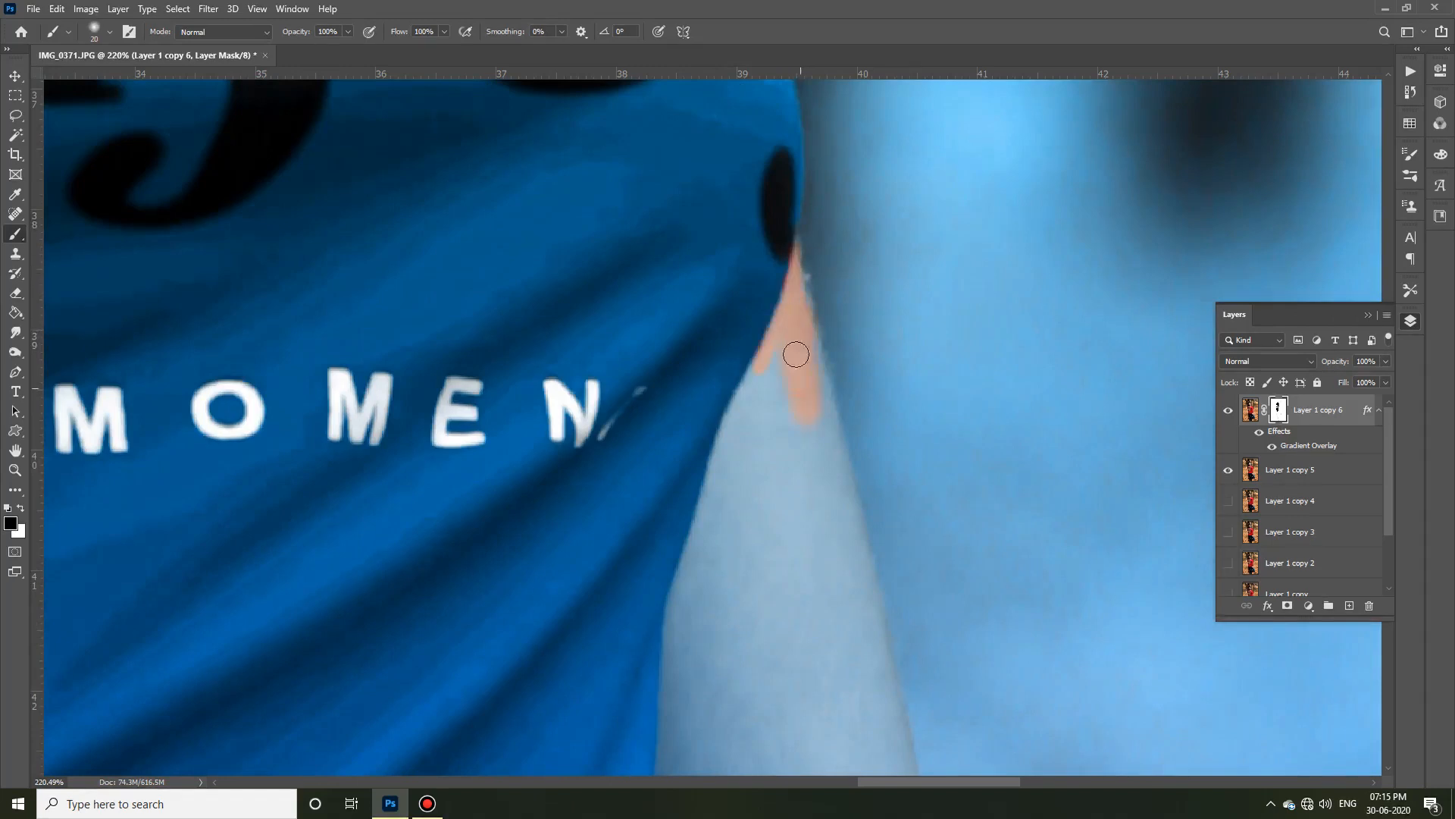
pyautogui.scroll(-3, 791, 458)
# Step: Paint the mask black over the remaining hanging arm, wrist, hand and fingers, using 30 to 70 px brushes
pyautogui.press(']')
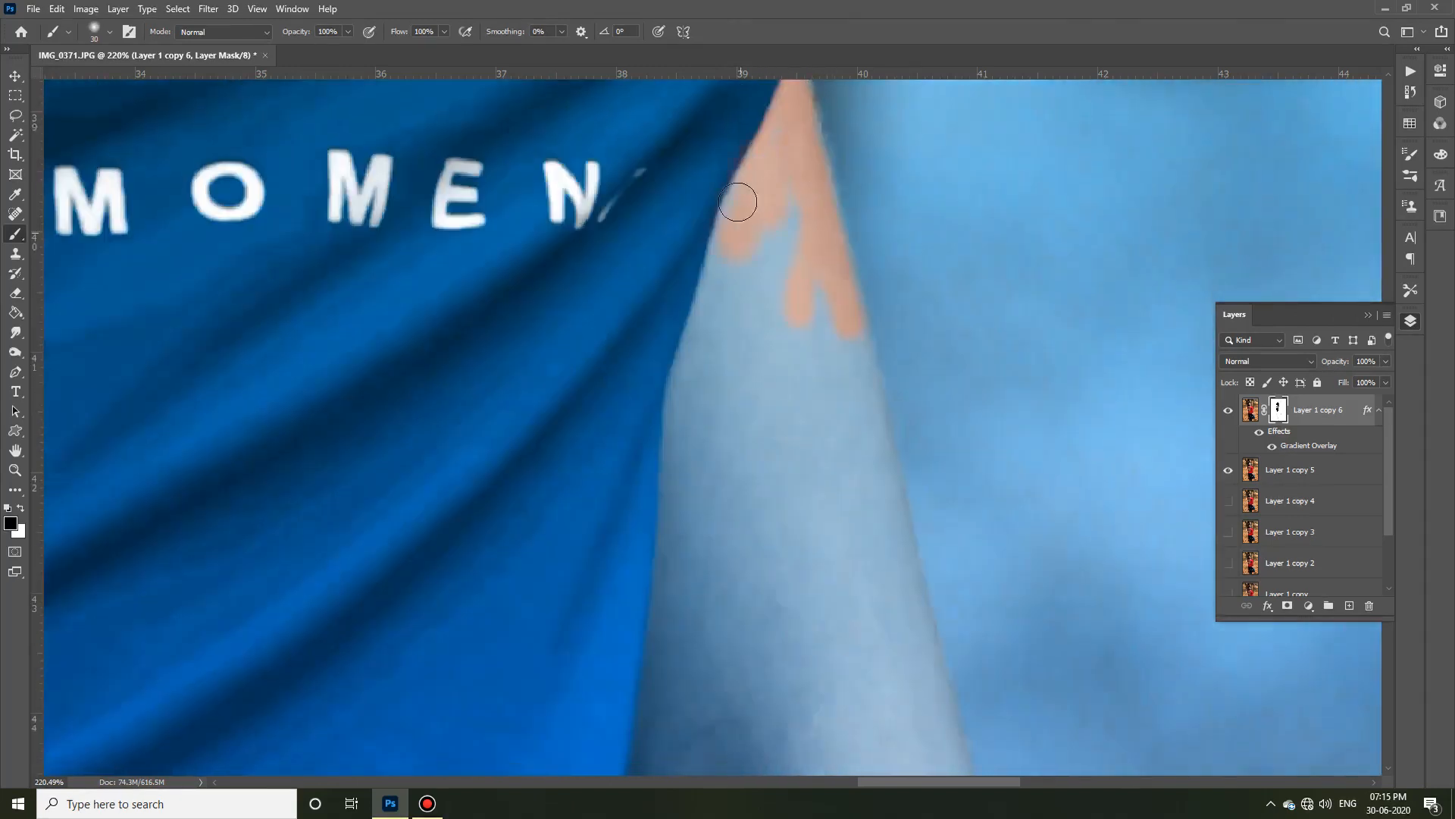
pyautogui.scroll(-5, 742, 541)
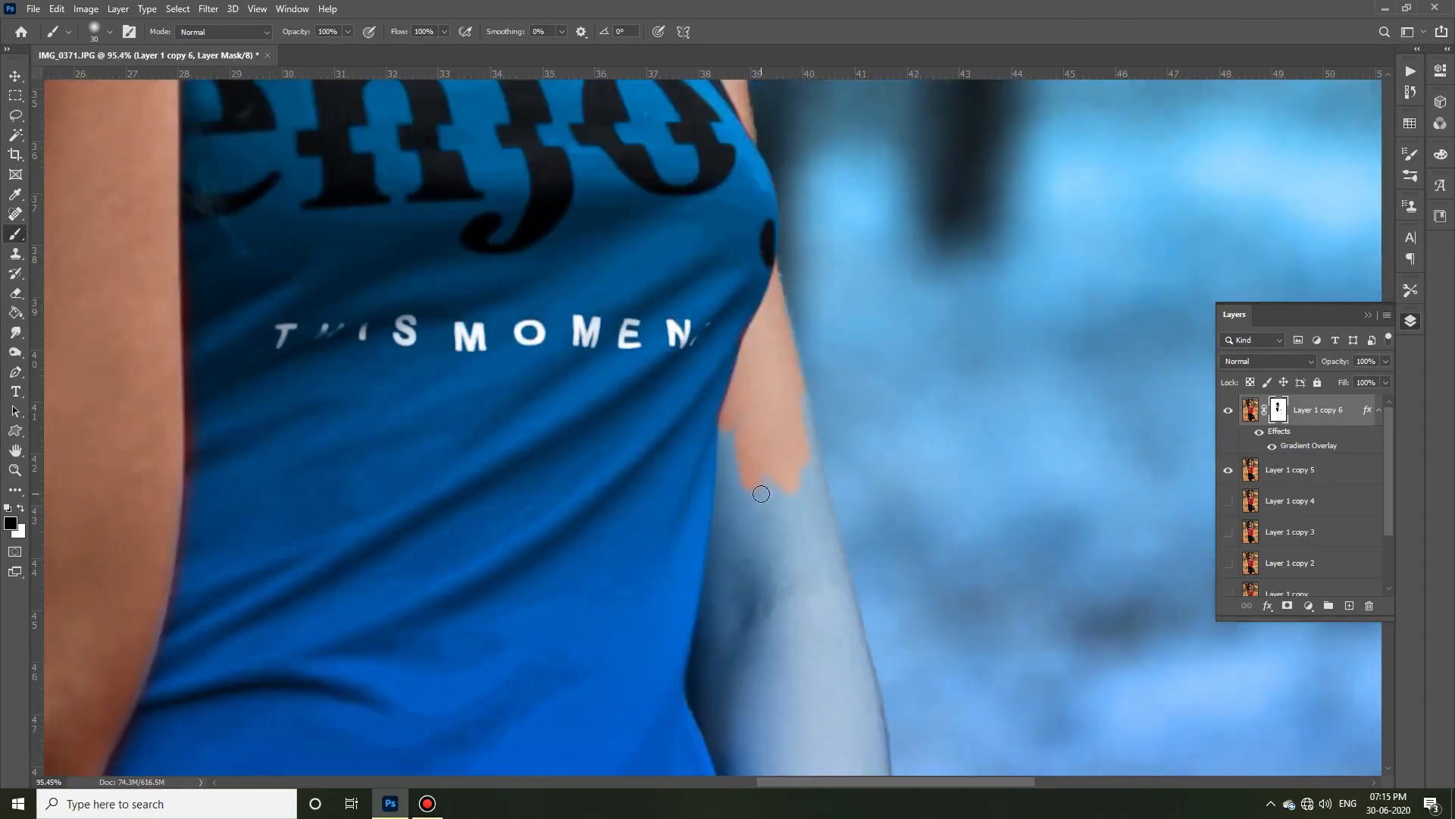
pyautogui.press(']')
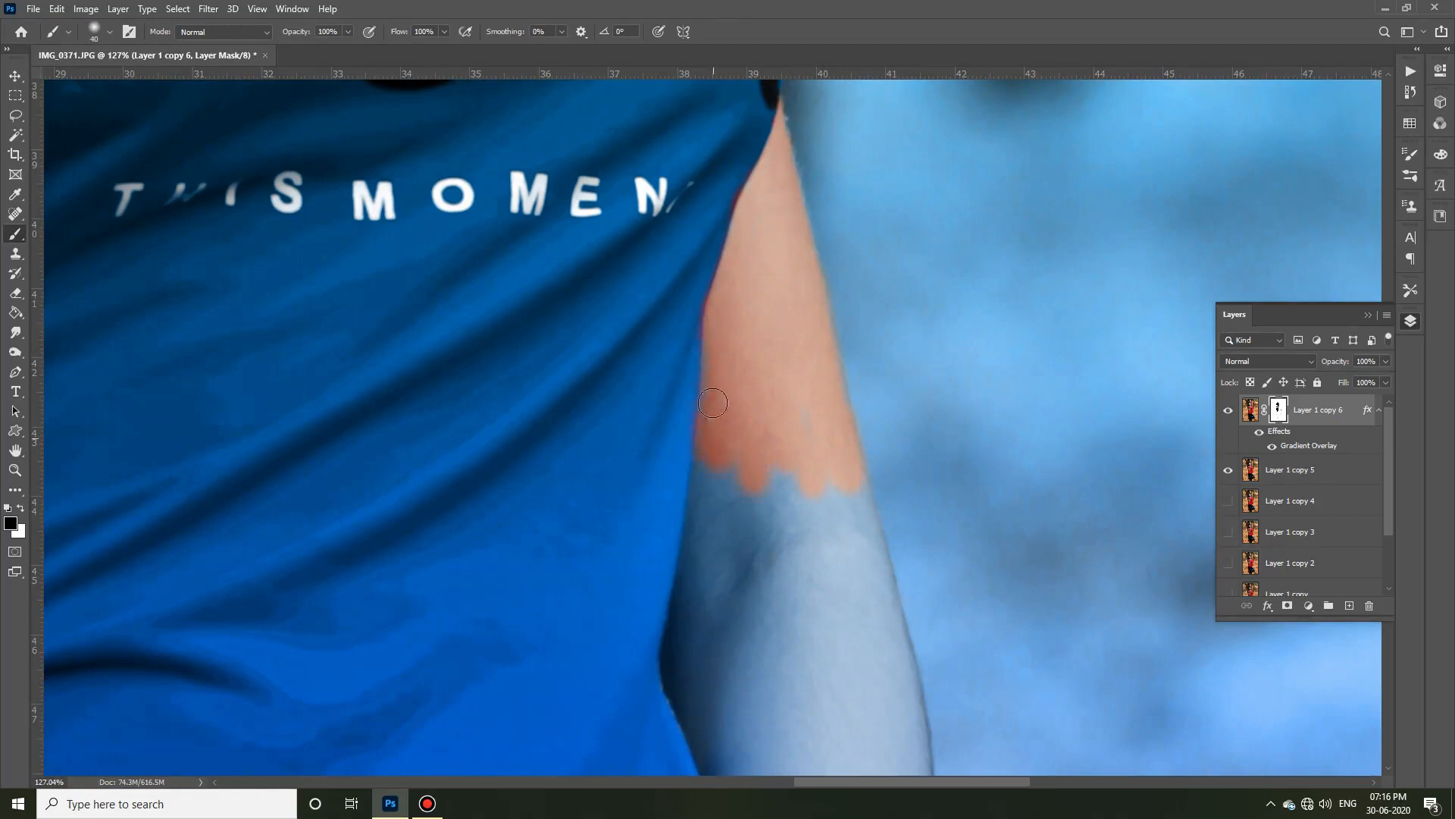
pyautogui.scroll(-4, 758, 335)
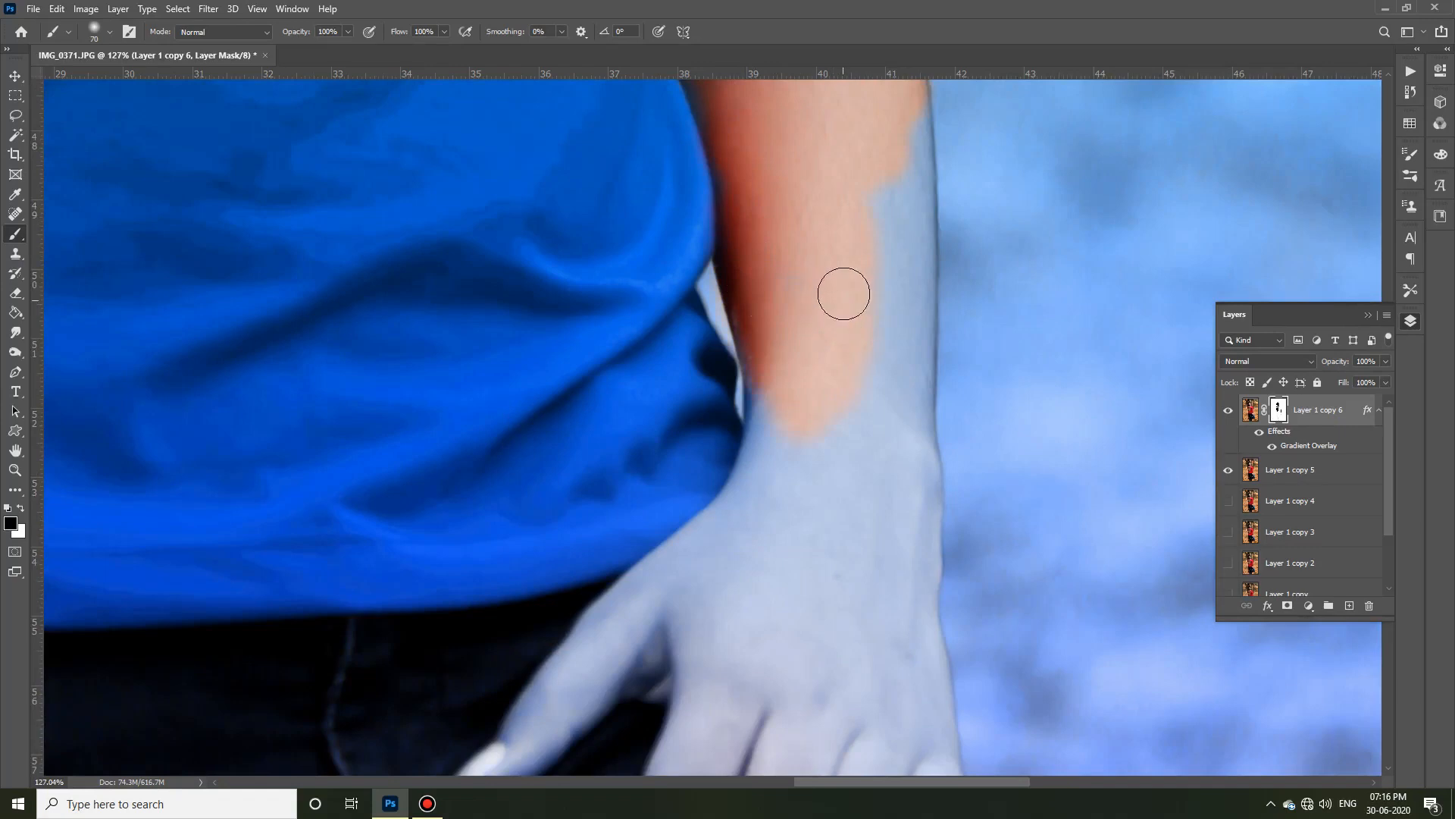
pyautogui.scroll(2, 844, 293)
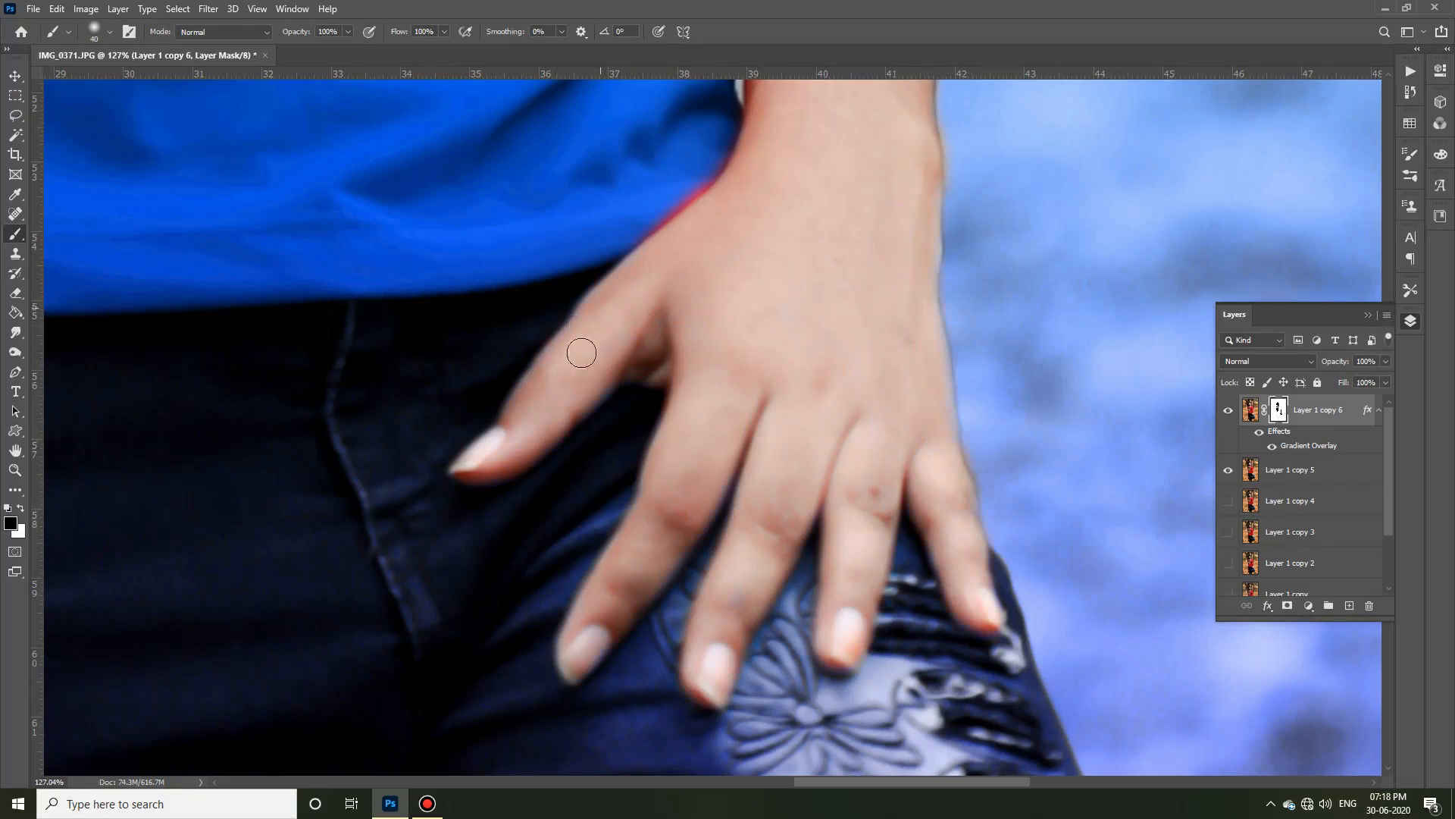
pyautogui.scroll(-10, 898, 433)
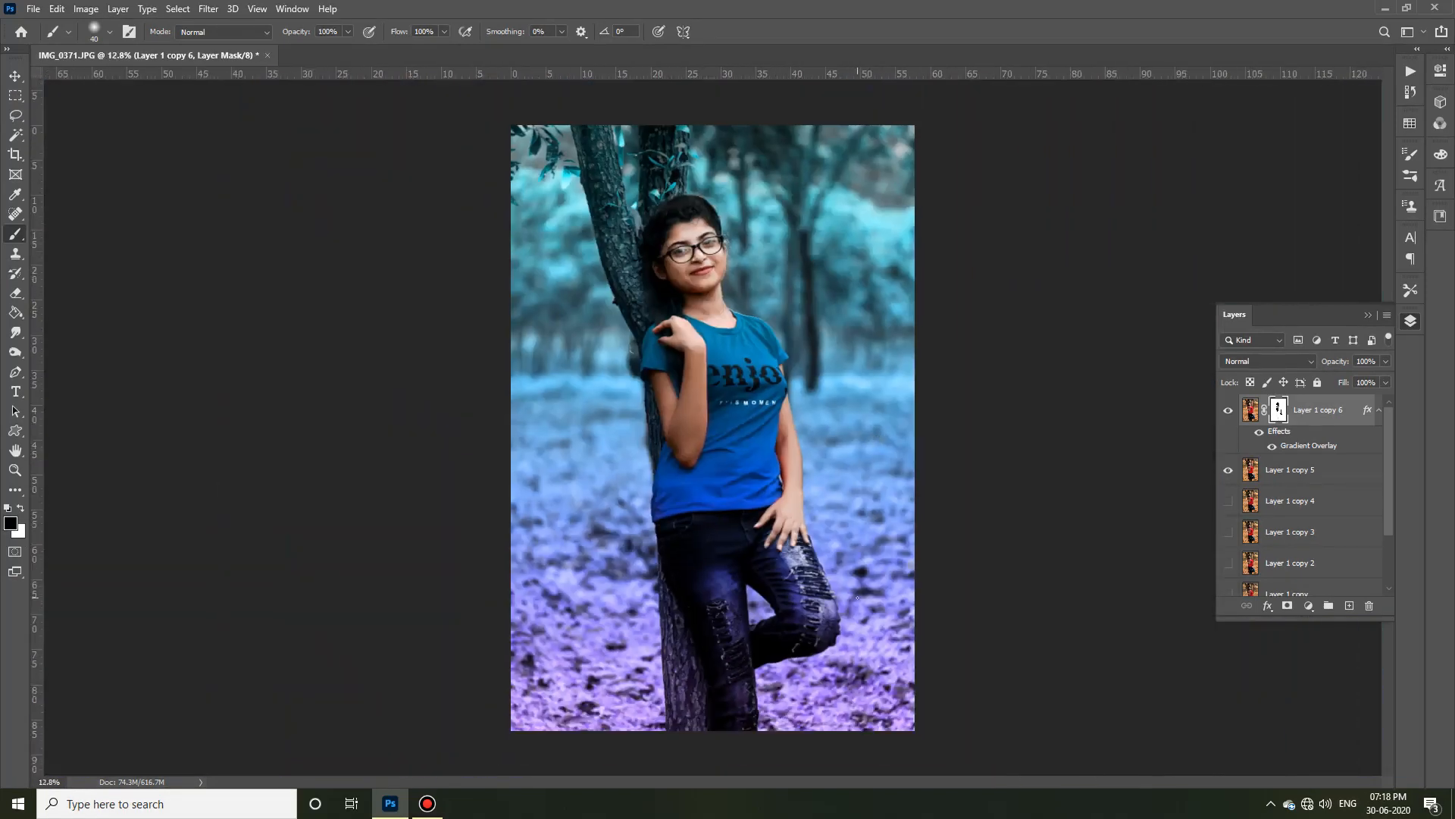
# Step: Paint the mask white along the T-shirt's edge beside the hanging arm and hand with a 40 px brush to remove the red fringe
pyautogui.scroll(12, 788, 523)
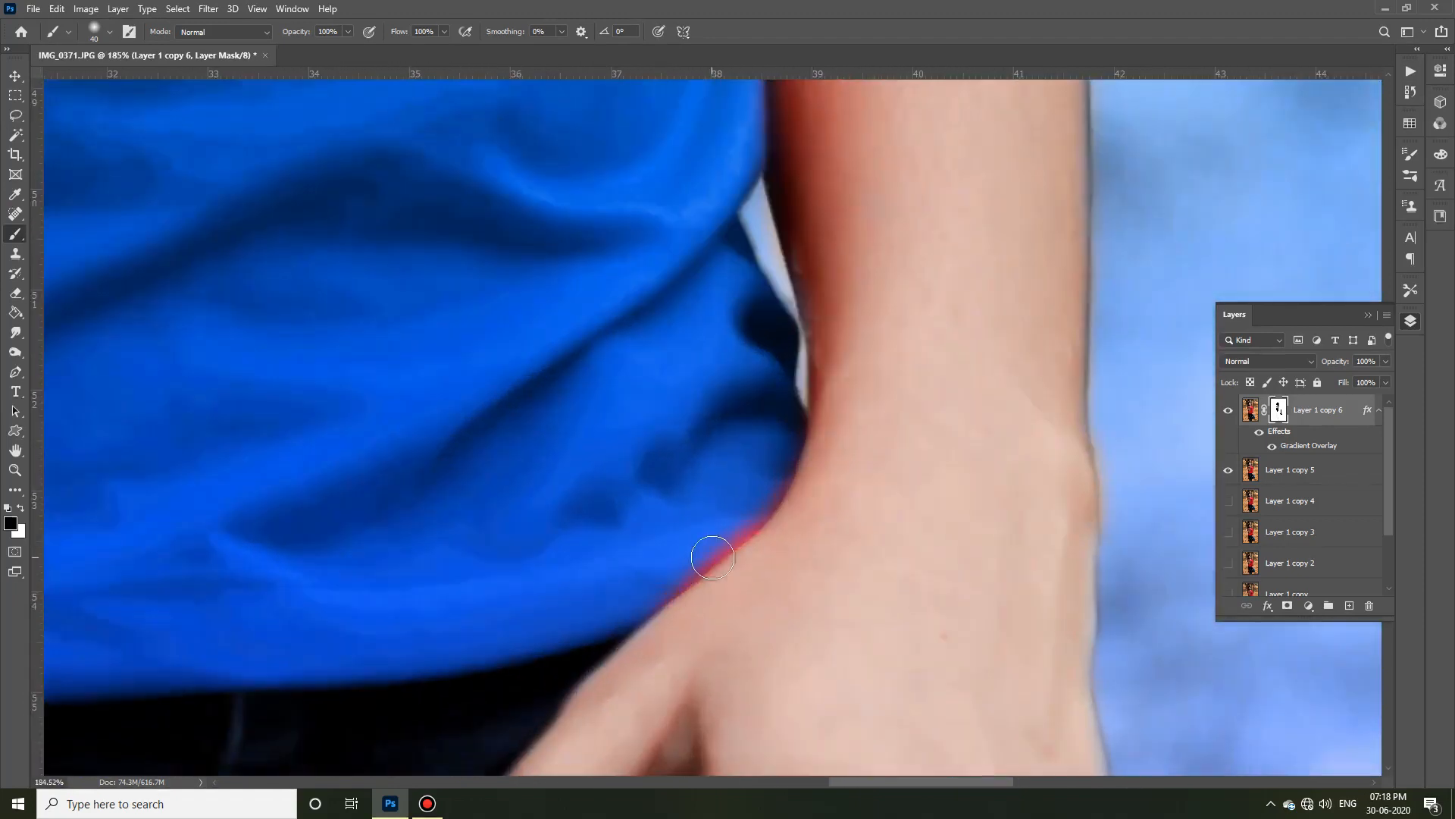
pyautogui.scroll(-5, 736, 430)
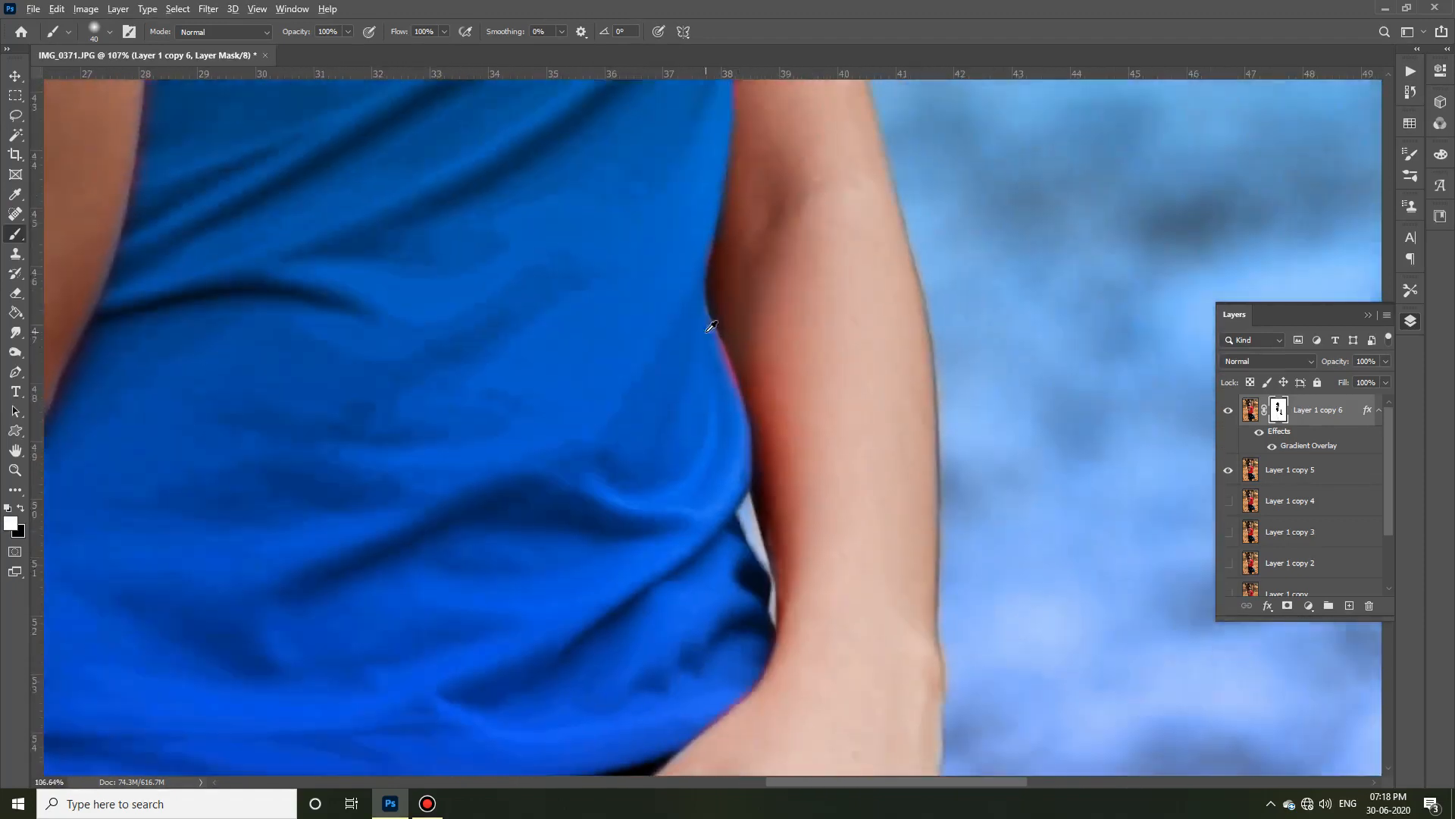
pyautogui.scroll(6, 737, 400)
pyautogui.scroll(-3, 963, 299)
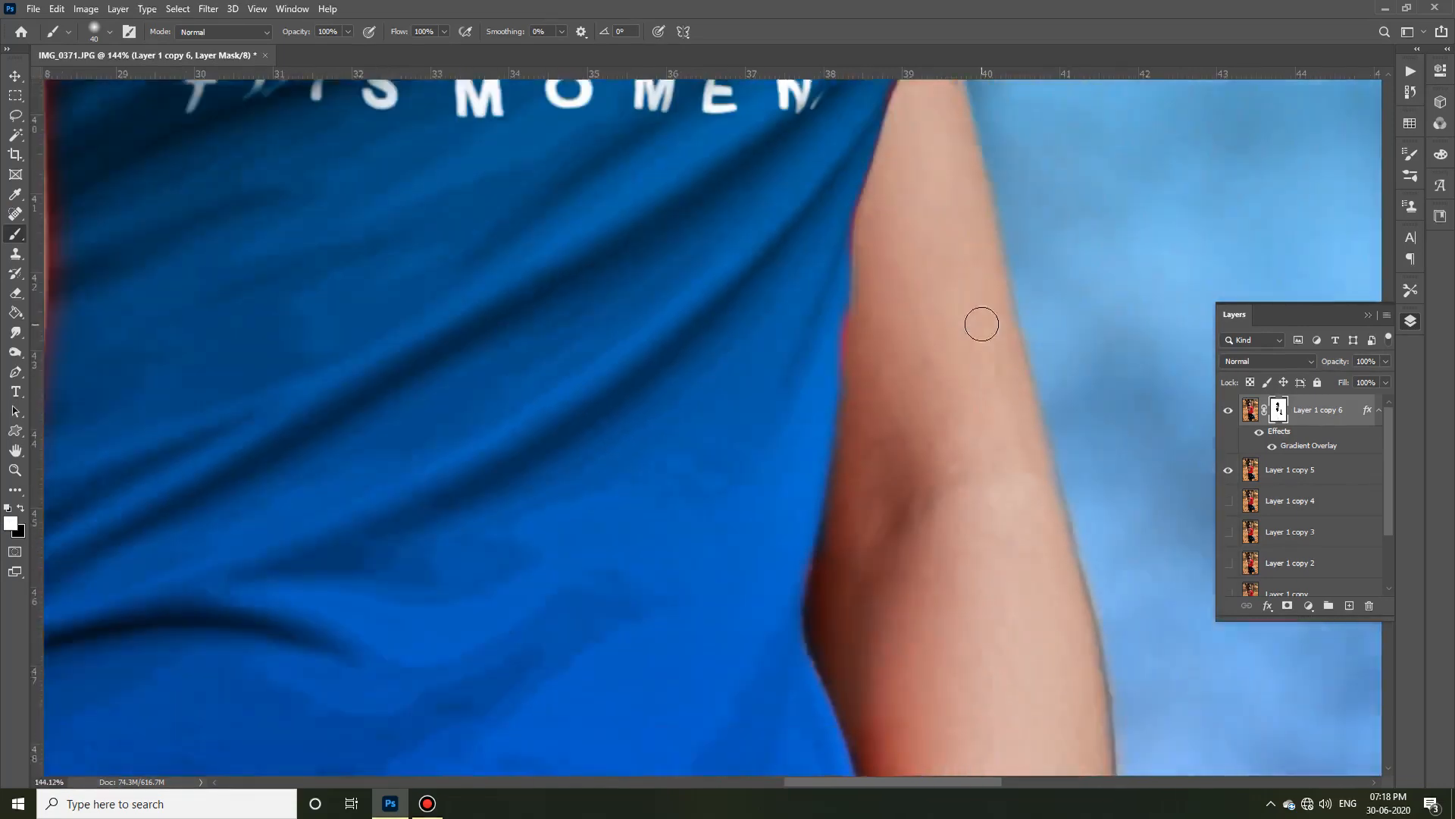
pyautogui.scroll(2, 1072, 308)
pyautogui.scroll(2, 1084, 553)
pyautogui.scroll(4, 785, 254)
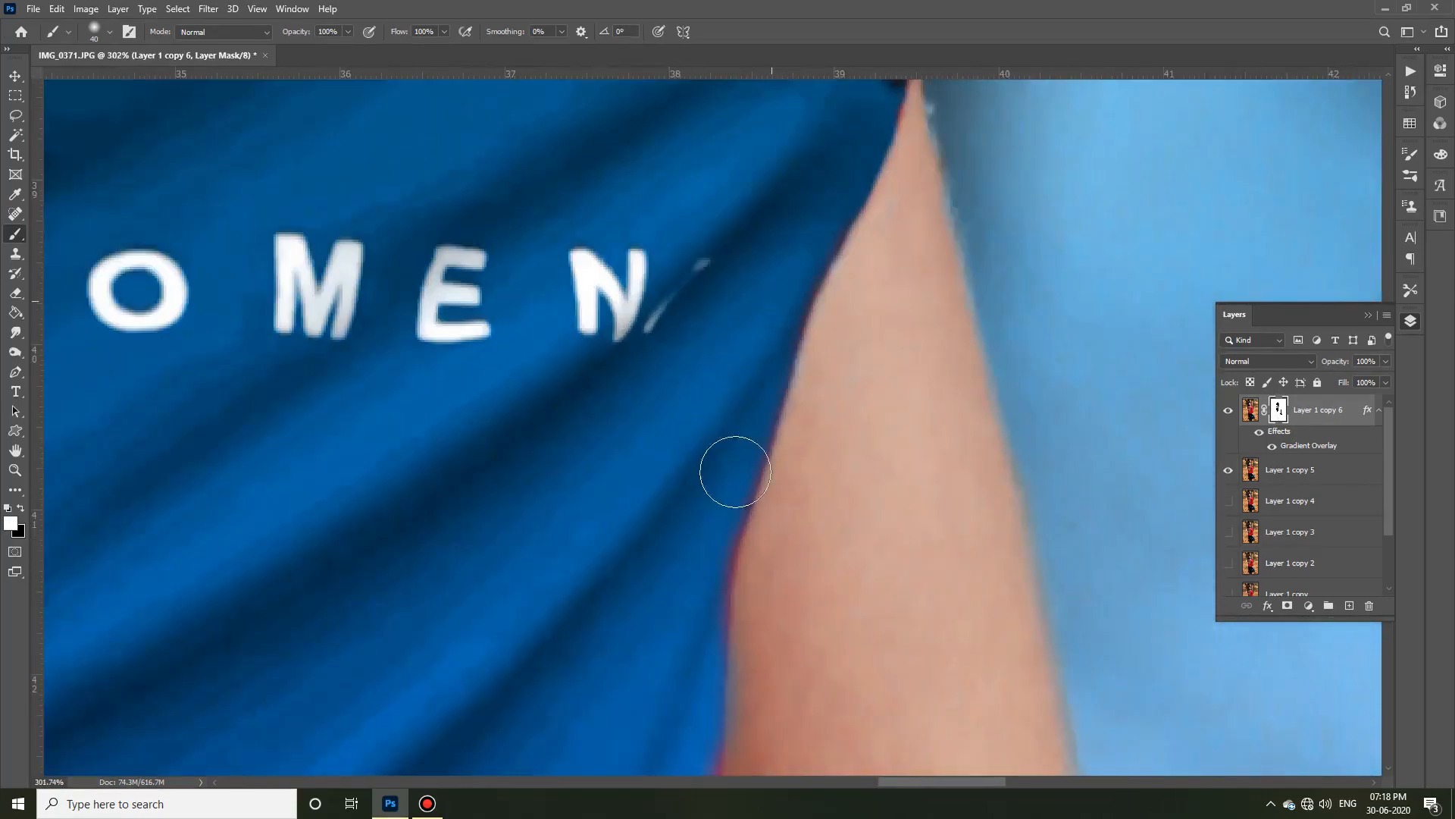
pyautogui.scroll(-3, 702, 253)
pyautogui.scroll(-1, 659, 388)
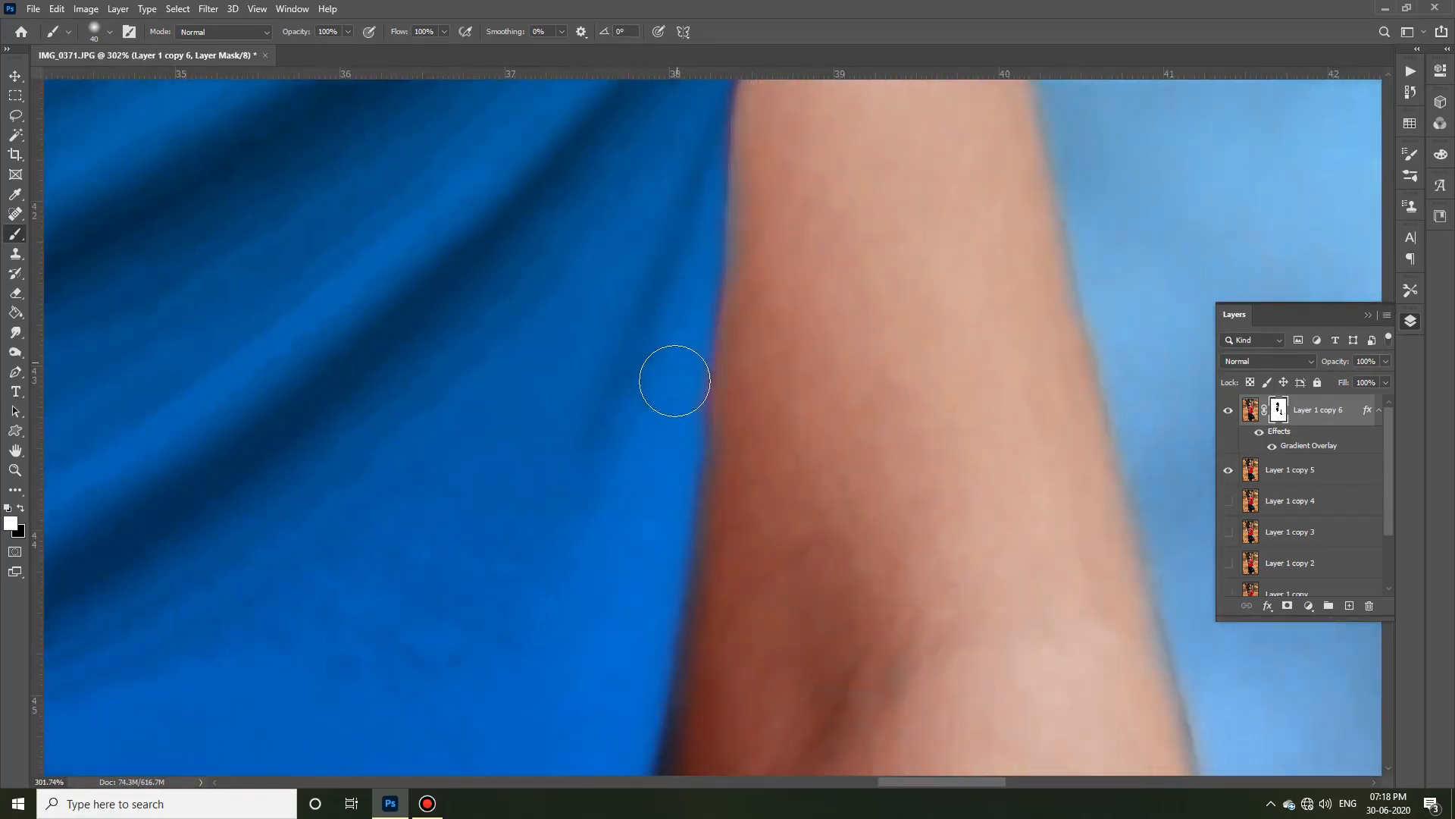
pyautogui.scroll(-3, 822, 578)
pyautogui.scroll(-1, 679, 458)
# Step: Paint the mask white along the T-shirt's edge around the raised forearm and elbow with the 40 px brush to remove the red fringe
pyautogui.scroll(3, 803, 182)
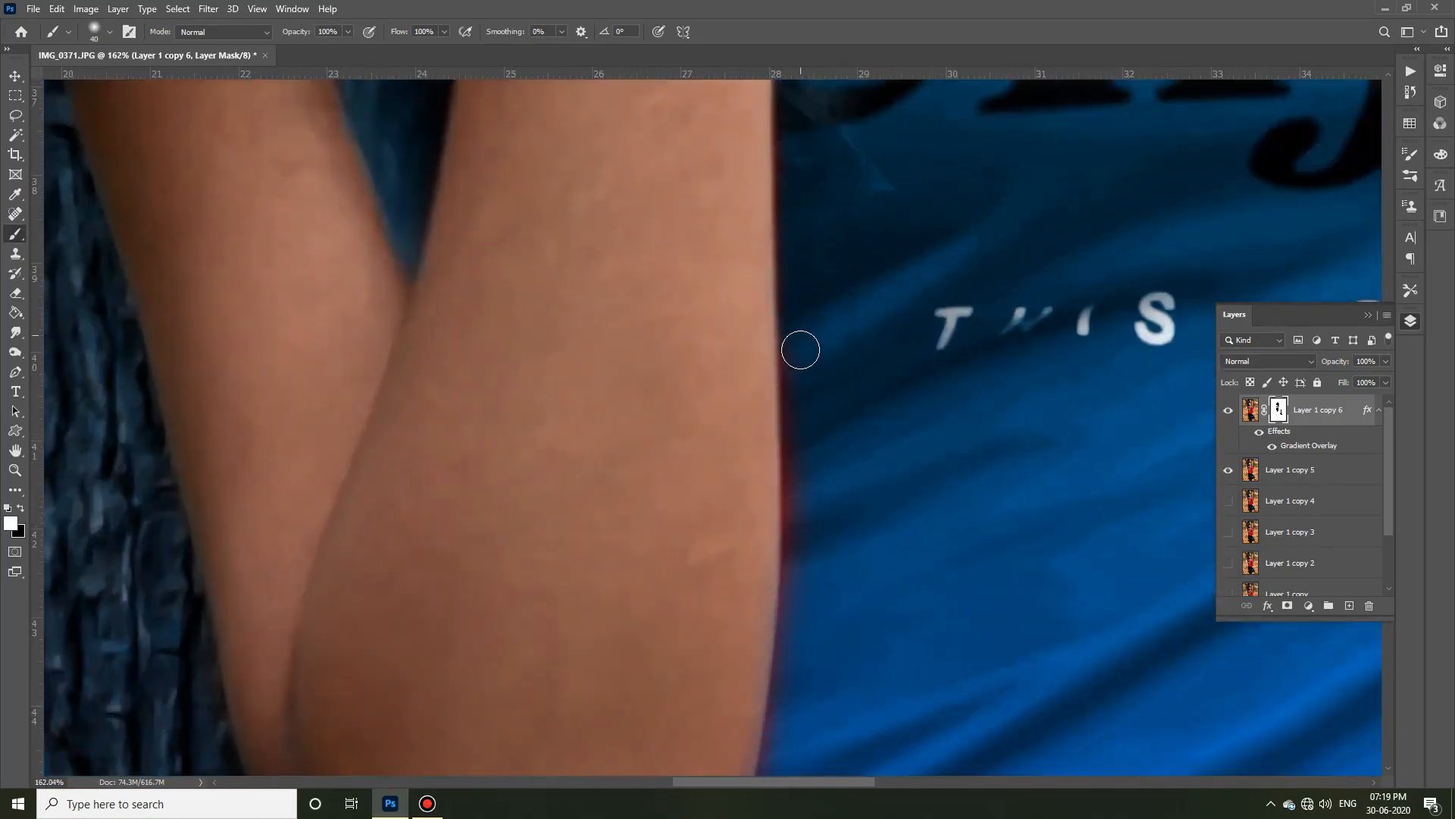
pyautogui.scroll(-3, 806, 558)
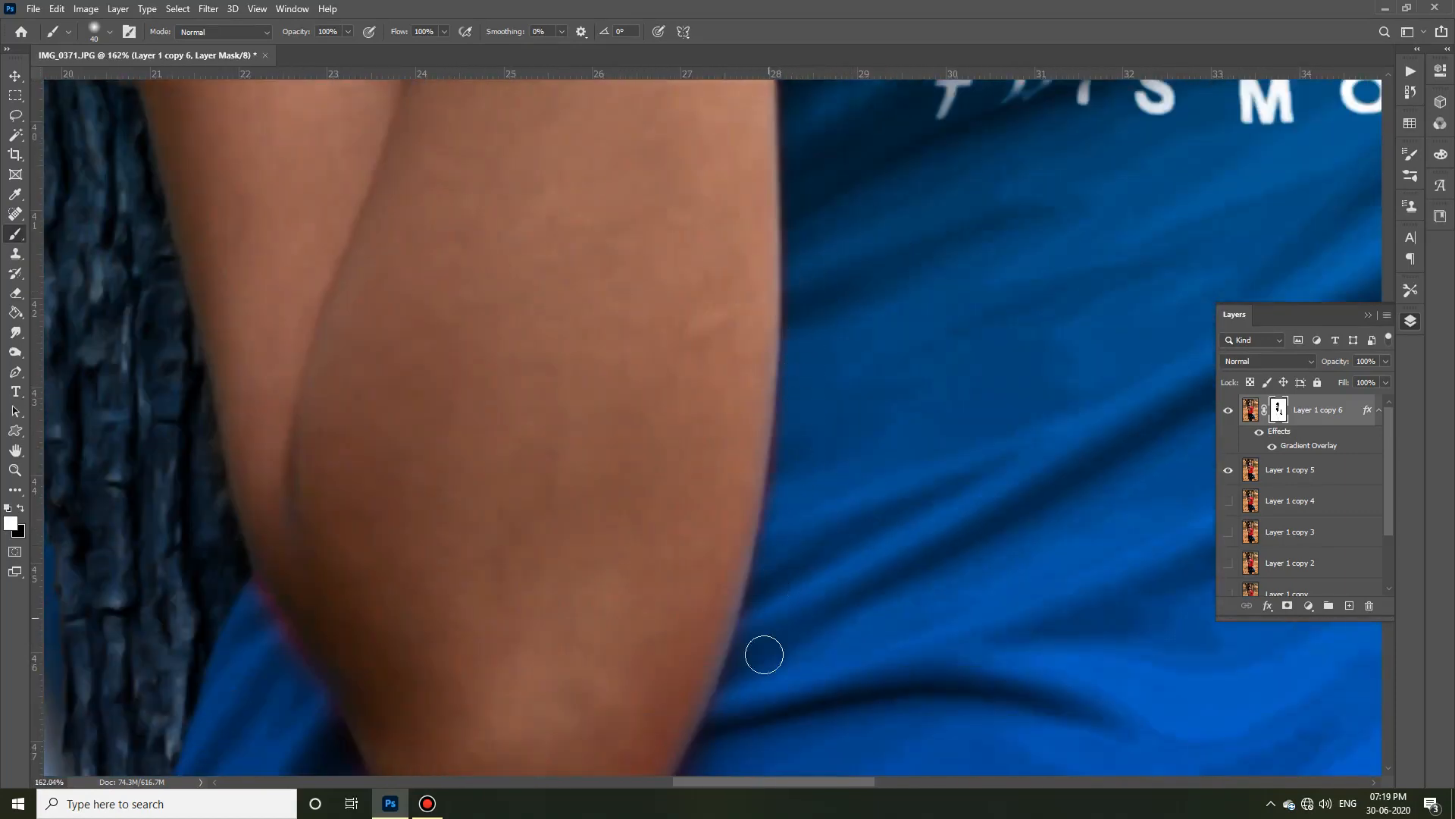
pyautogui.scroll(-3, 832, 448)
pyautogui.hscroll(-2, 531, 440)
pyautogui.scroll(1, 413, 385)
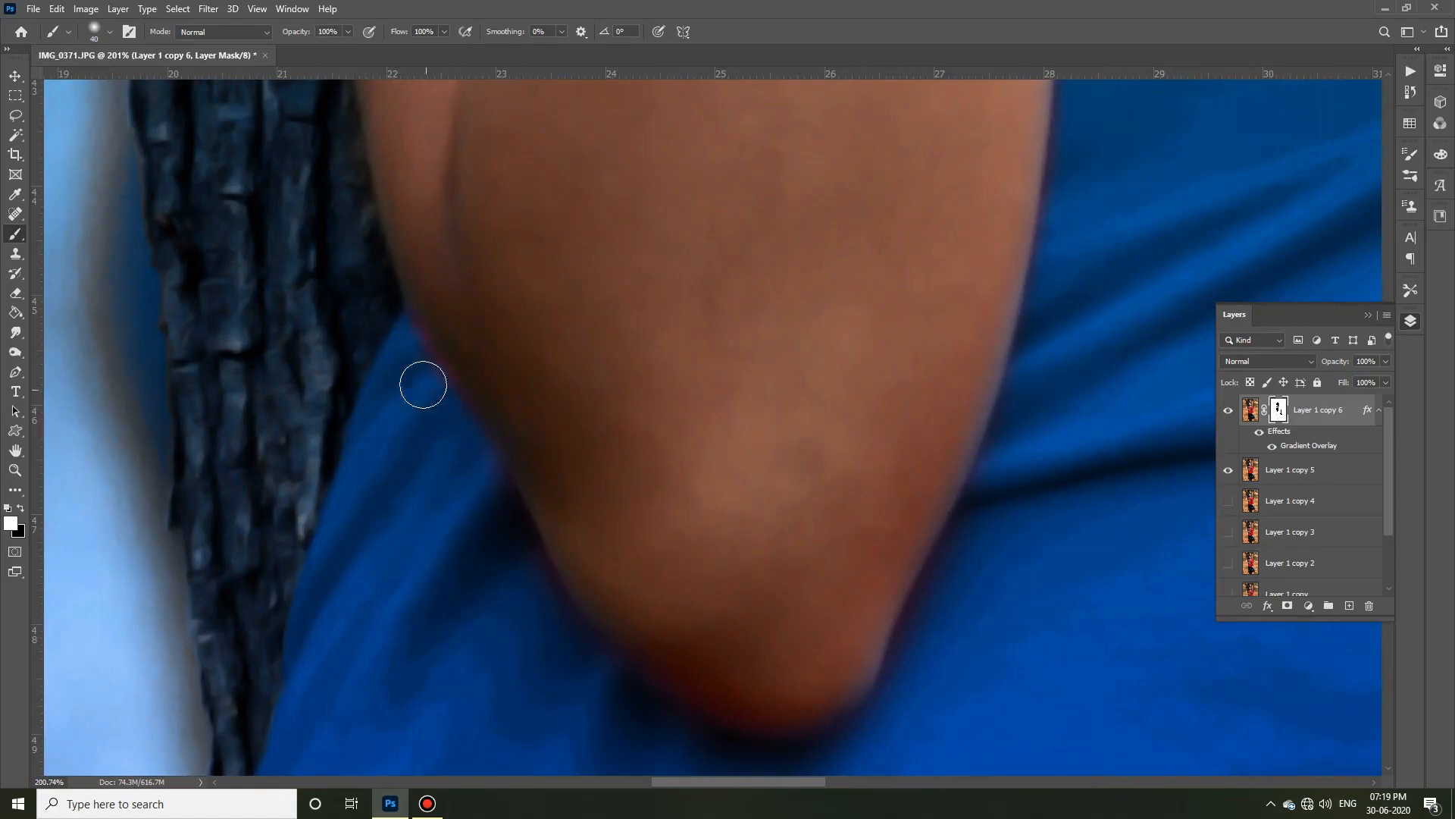
pyautogui.scroll(-5, 635, 499)
pyautogui.scroll(2, 200, 667)
pyautogui.scroll(-5, 965, 474)
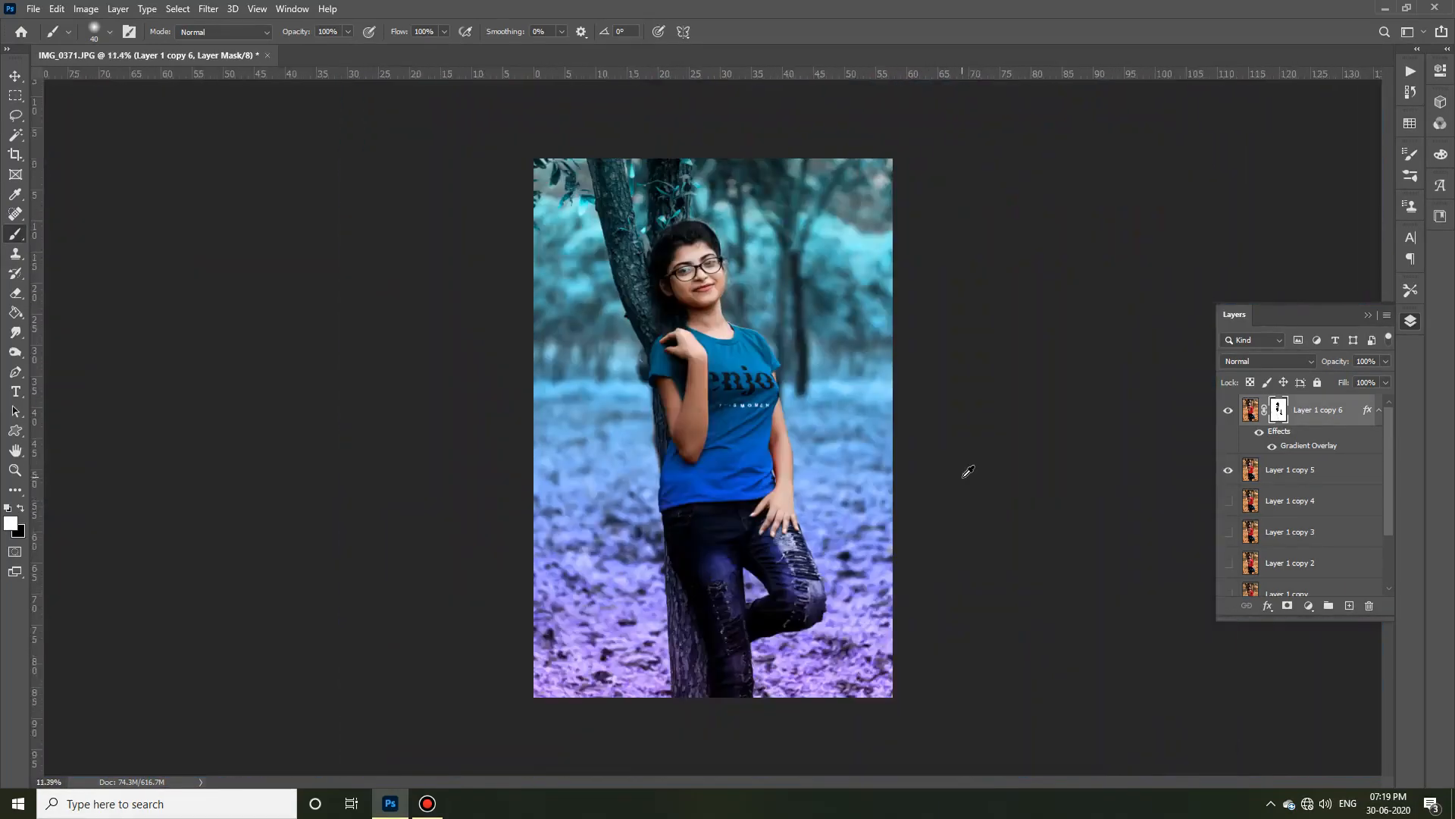
# Step: Stamp the visible image onto a new top layer, hide Layer 1 copy 5 and Layer 1 copy 6, and duplicate the merged layer
pyautogui.click(18, 79)
pyautogui.click(1352, 607)
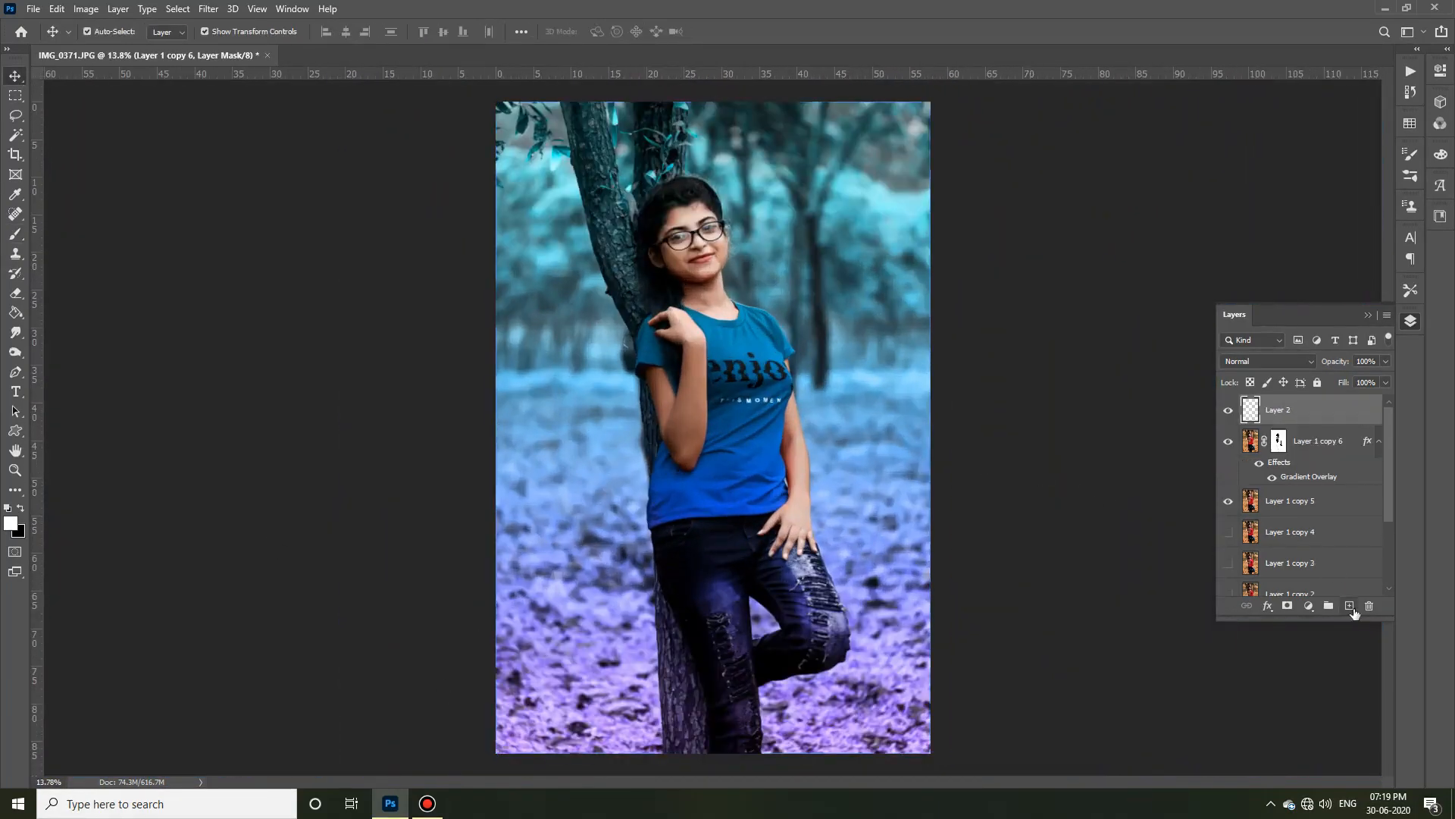
pyautogui.hotkey('ctrl', 'alt', 'shift', 'e')
pyautogui.moveTo(1228, 501); pyautogui.dragTo(1228, 447)
pyautogui.hotkey('ctrl', 'j')
pyautogui.scroll(-3, 714, 454)
pyautogui.scroll(2, 713, 455)
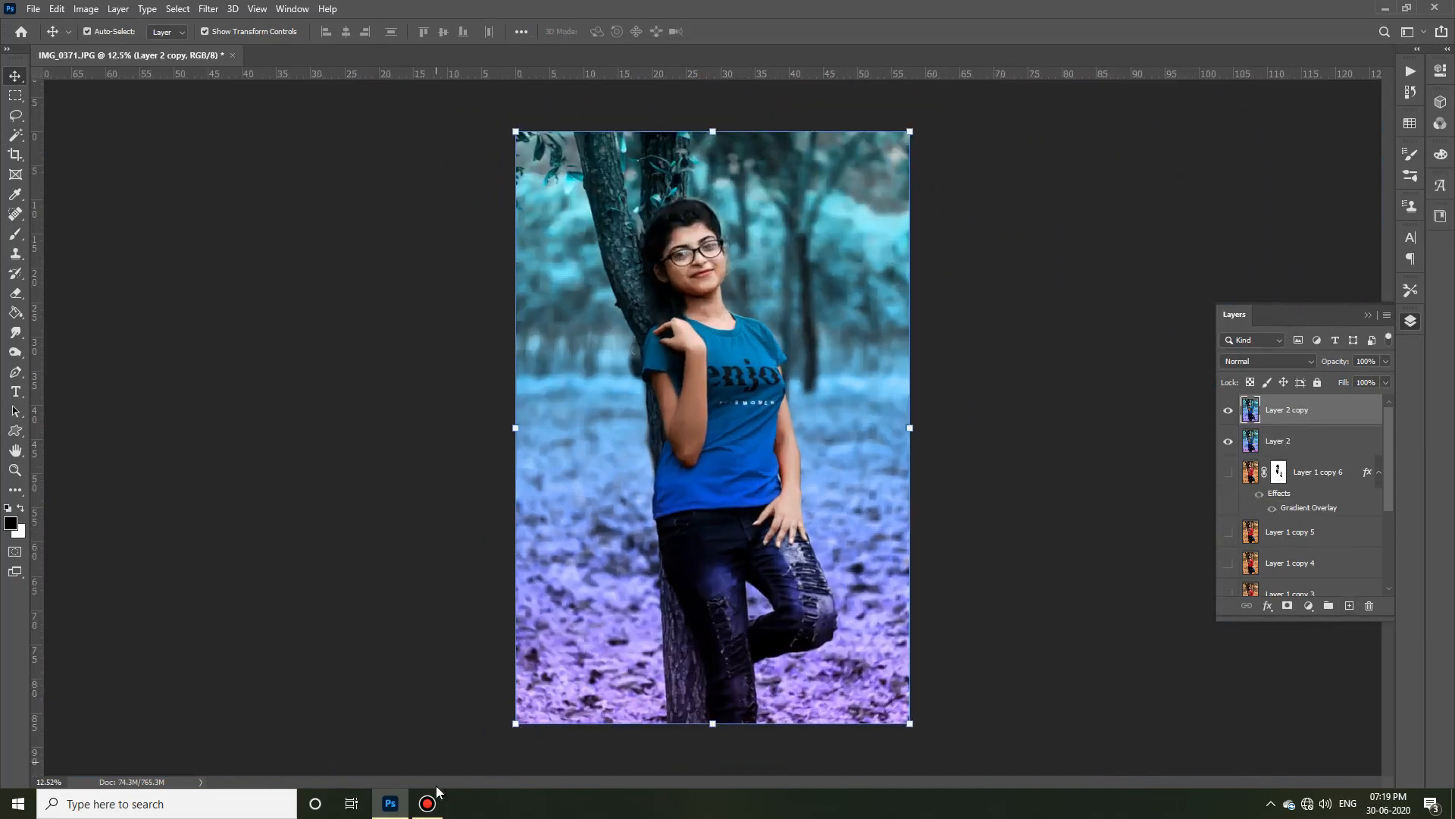
pyautogui.click(427, 803)
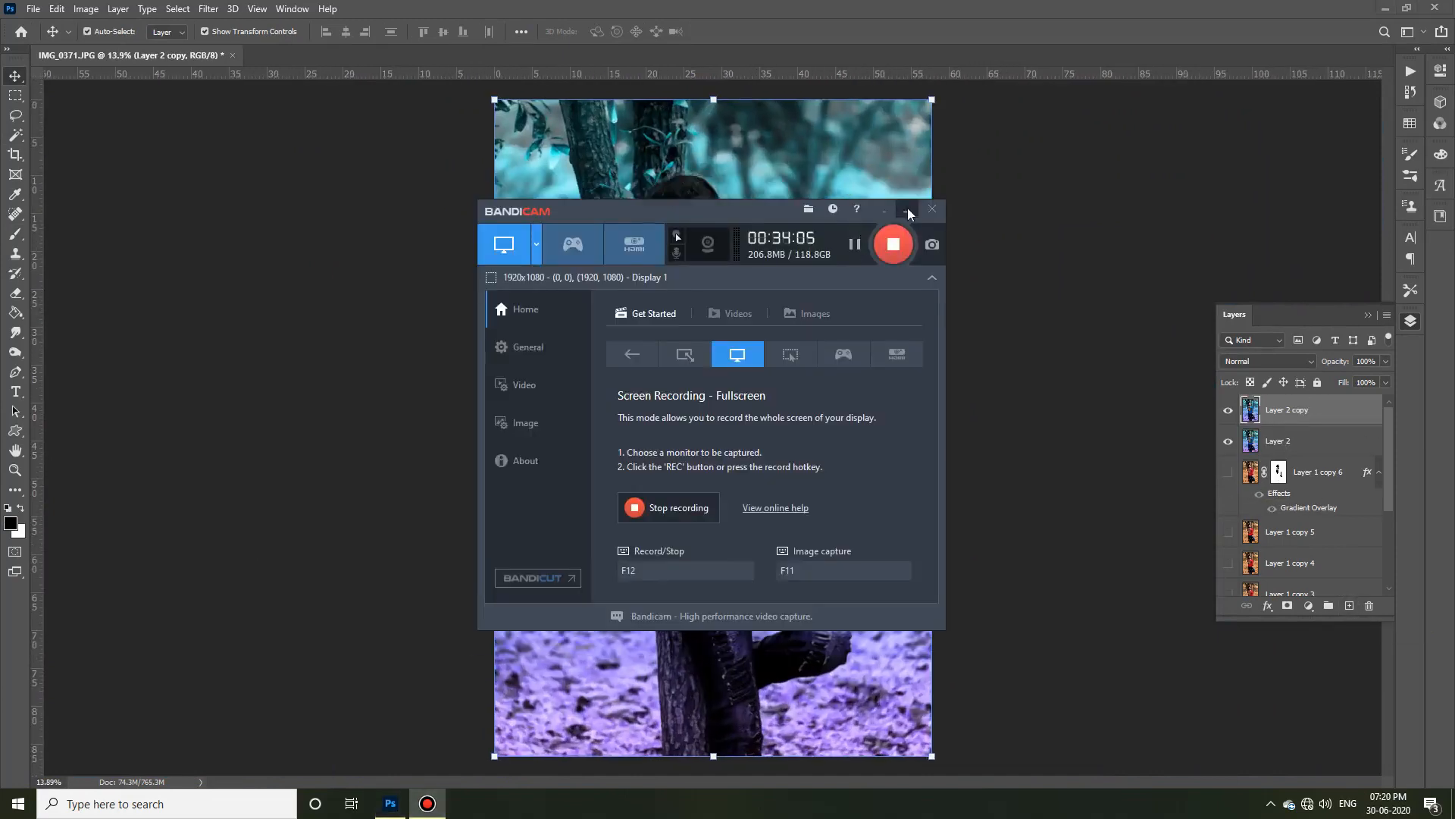
pyautogui.click(909, 215)
# Step: Apply a 22 px Tilt-Shift blur to the duplicate layer, keeping the sharp zone from just above the head to the upper thighs
pyautogui.click(208, 8)
pyautogui.moveTo(356, 192)
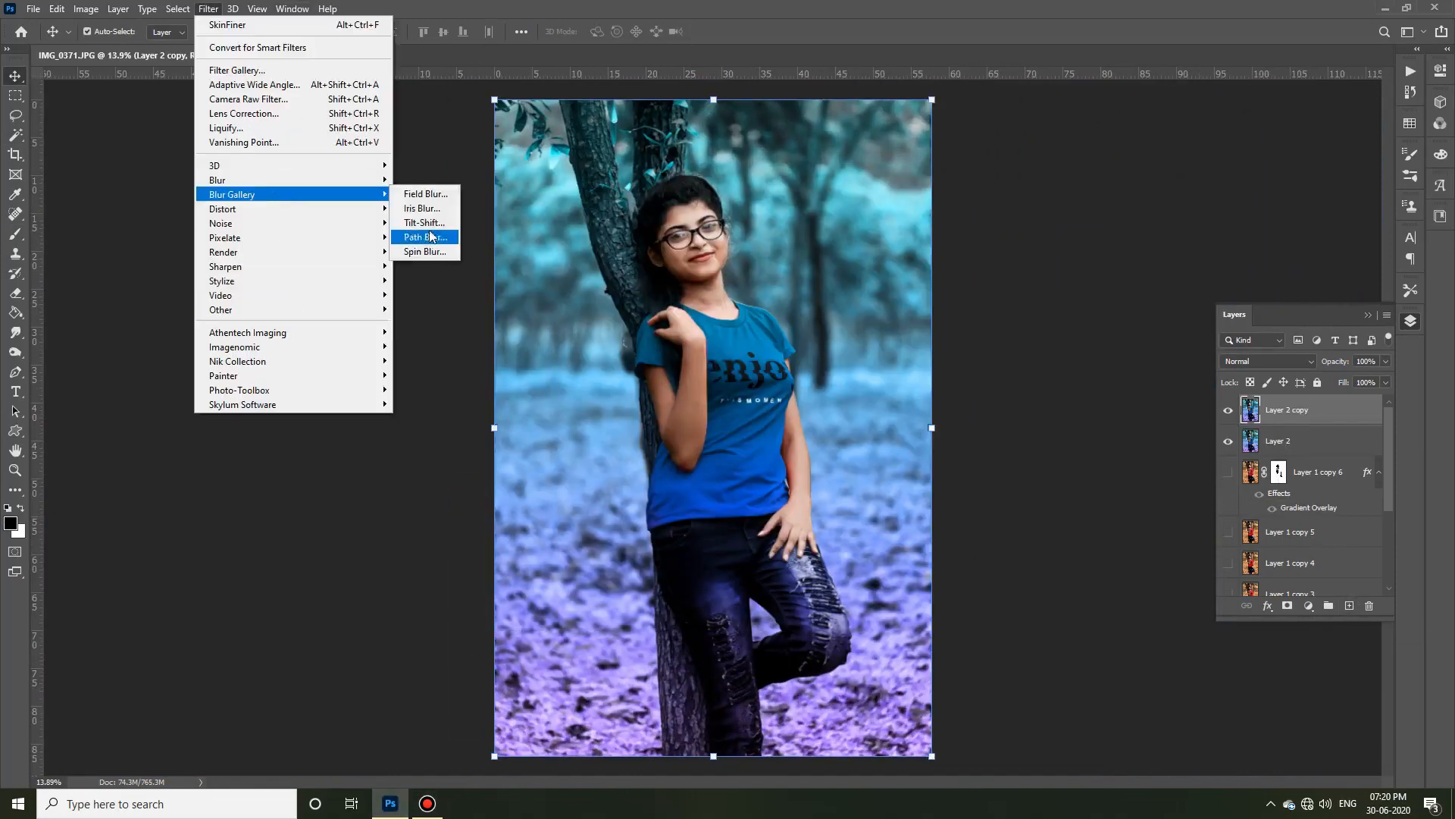
pyautogui.click(423, 235)
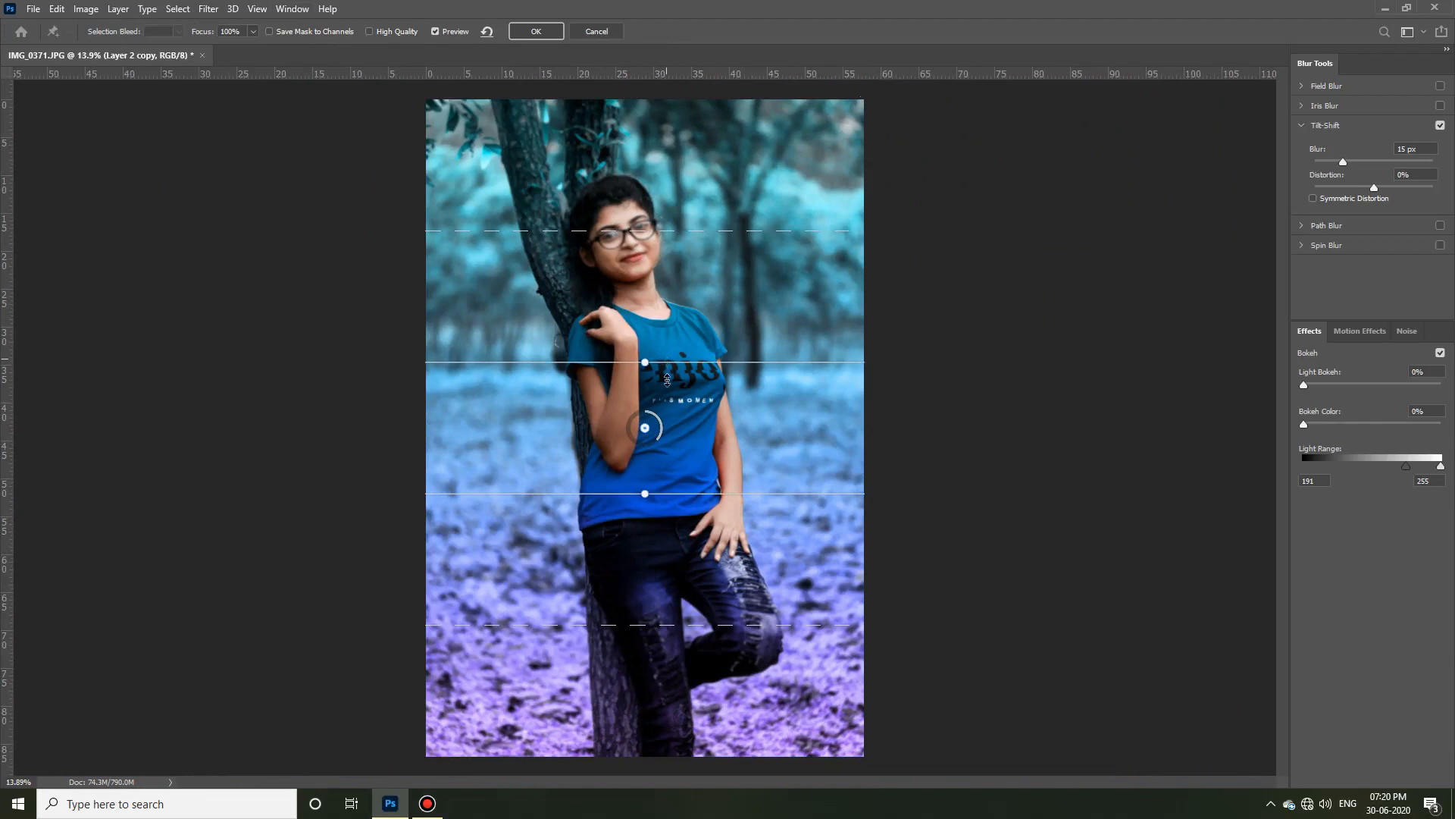
pyautogui.moveTo(645, 428); pyautogui.dragTo(650, 261)
pyautogui.moveTo(636, 333); pyautogui.dragTo(705, 561)
pyautogui.moveTo(712, 103); pyautogui.dragTo(713, 176)
pyautogui.moveTo(686, 236); pyautogui.dragTo(687, 257)
pyautogui.moveTo(713, 176)
pyautogui.mouseDown()
pyautogui.moveTo(714, 200)
pyautogui.moveTo(711, 153)
pyautogui.mouseUp()
pyautogui.moveTo(640, 273)
pyautogui.mouseDown()
pyautogui.moveTo(629, 262)
pyautogui.moveTo(640, 275)
pyautogui.mouseUp()
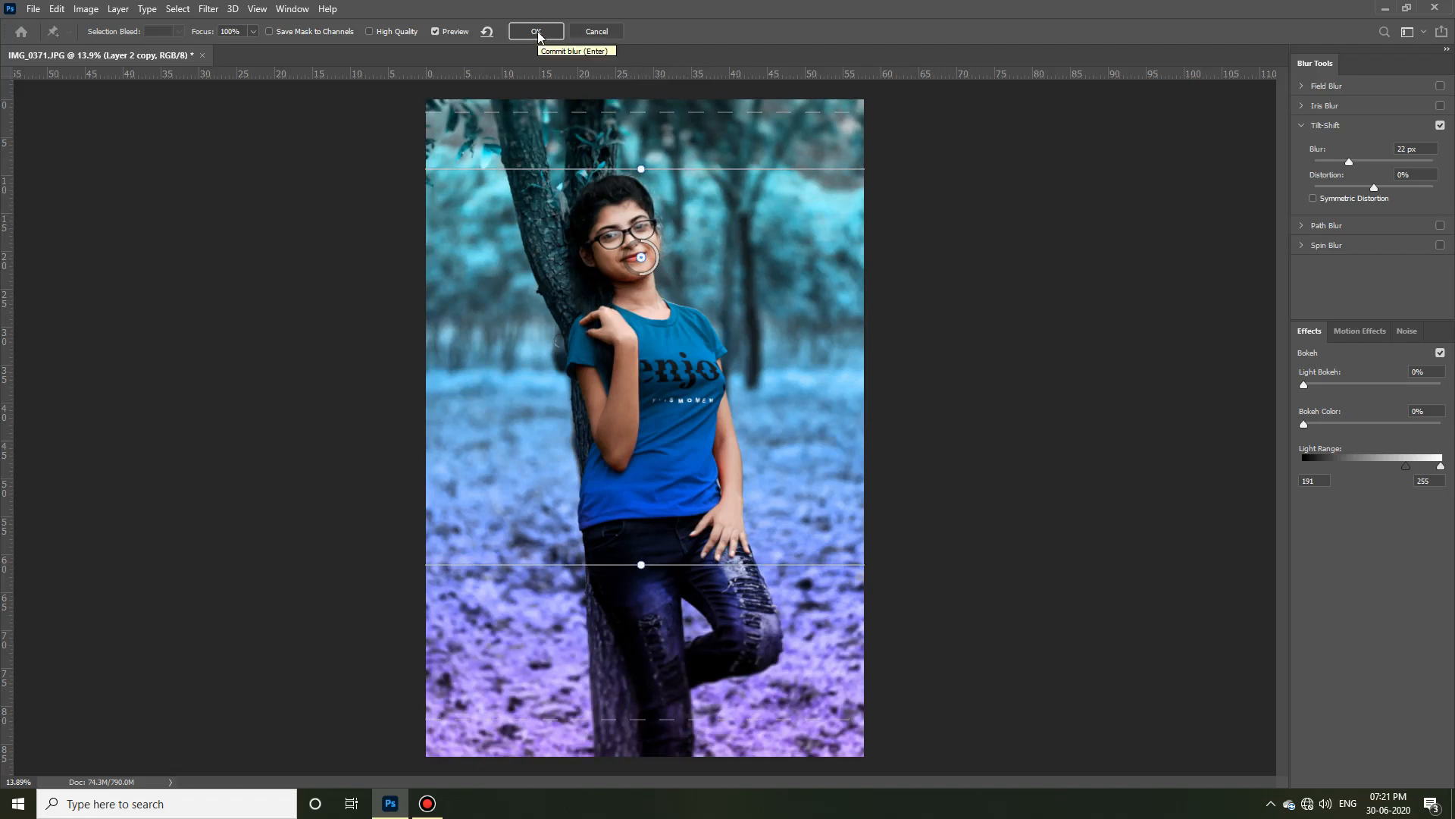
pyautogui.press('Return')
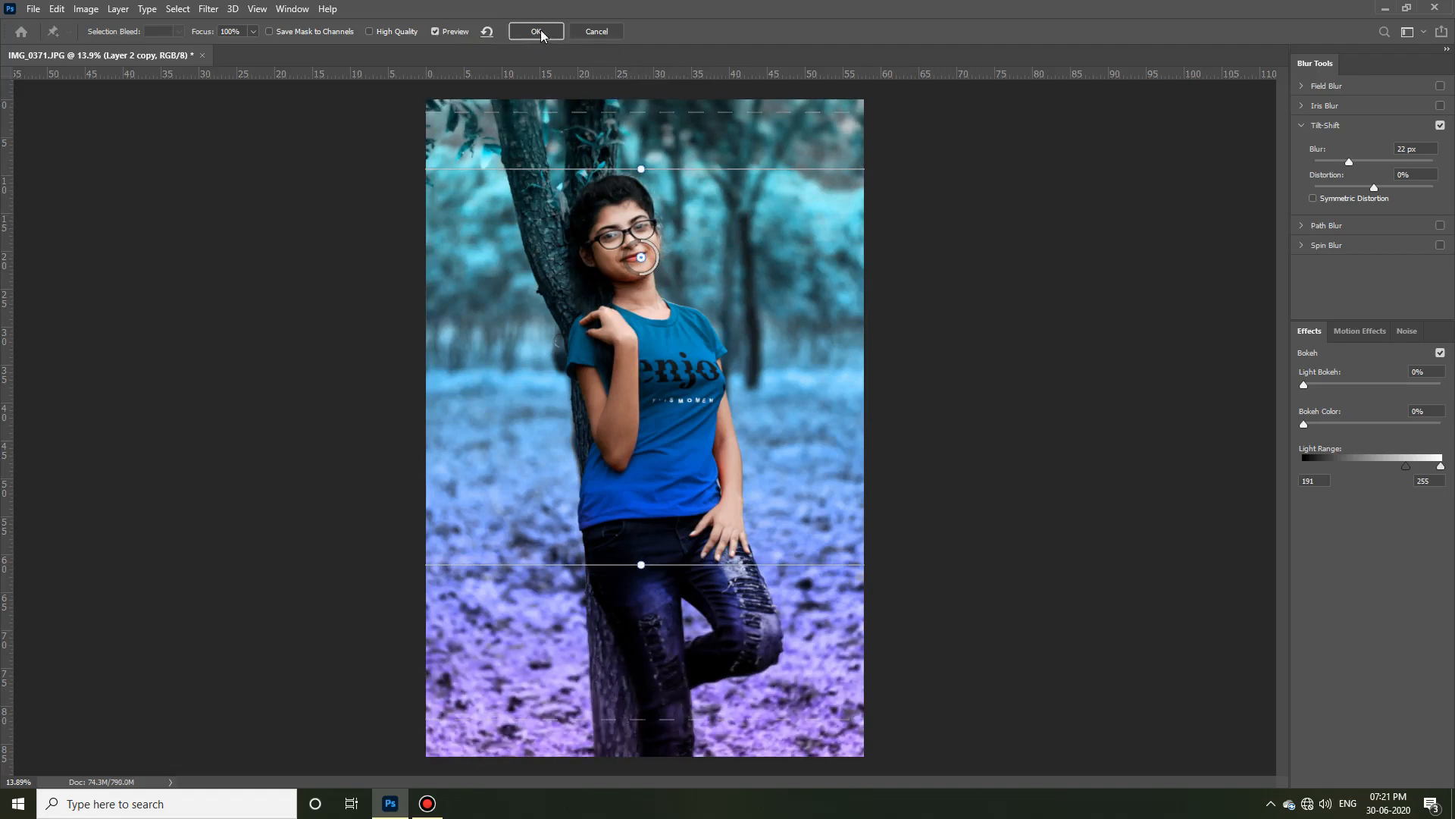
# Step: Toggle the blurred layer's visibility to compare the image with and without the blur, and duplicate that layer
pyautogui.click(1229, 411)
pyautogui.click(1229, 411)
pyautogui.click(1228, 411)
pyautogui.click(1229, 411)
pyautogui.scroll(-1, 951, 484)
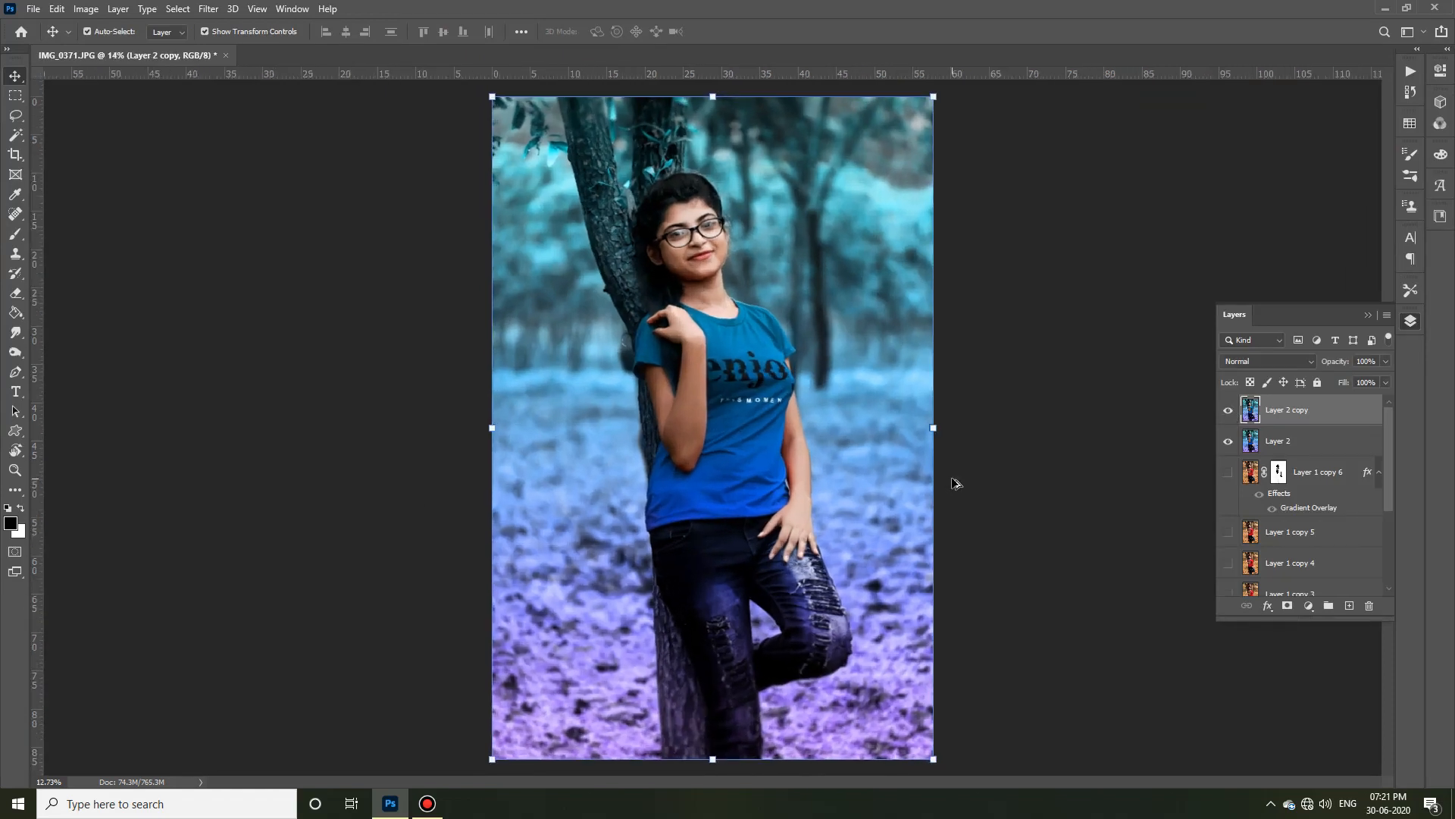
pyautogui.hotkey('ctrl', 'j')
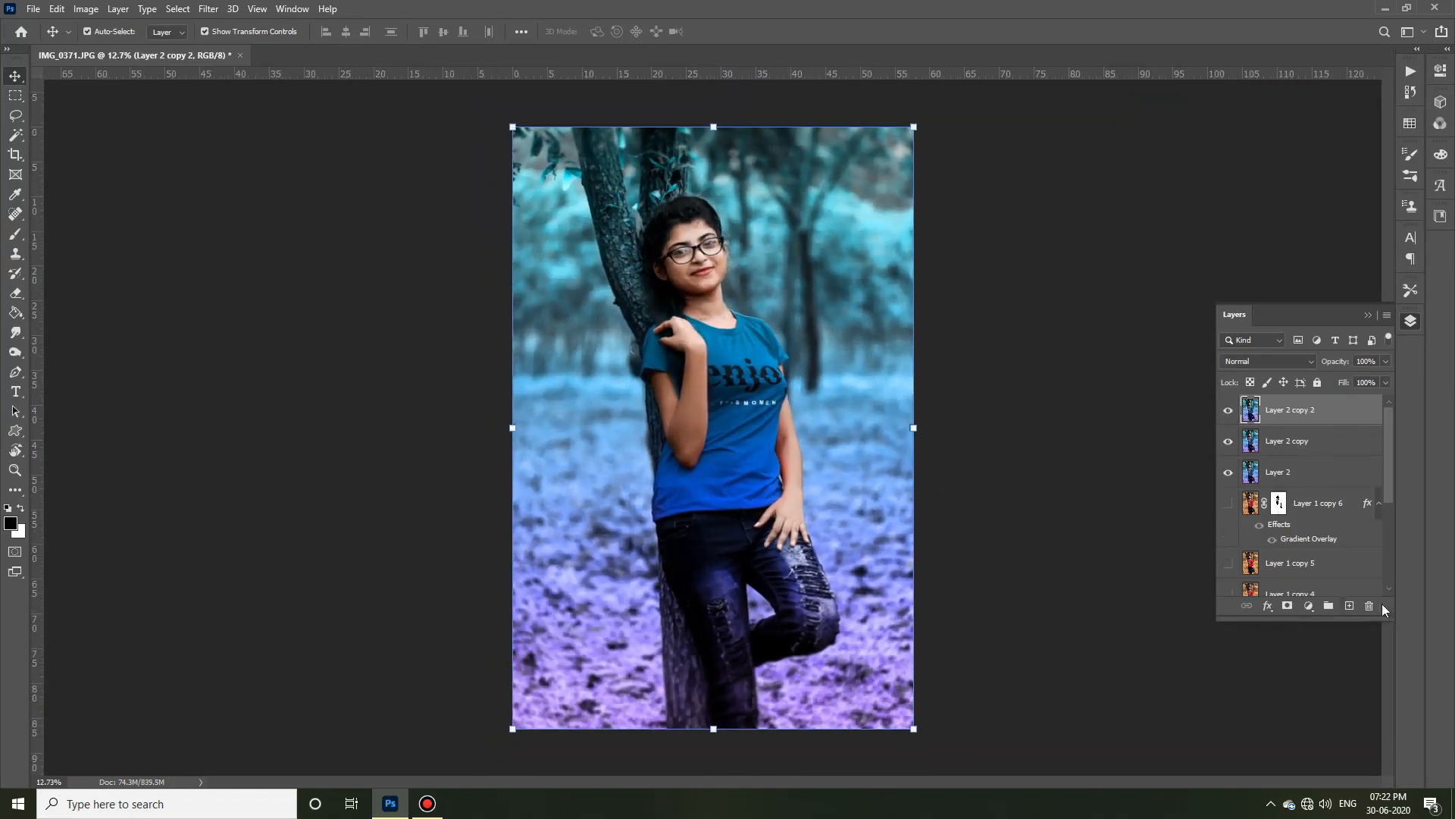
# Step: Add a new empty layer on top and enlarge the black Brush to about 2200 px
pyautogui.hotkey('ctrl', 'shift', 'alt', 'n')
pyautogui.press('b')
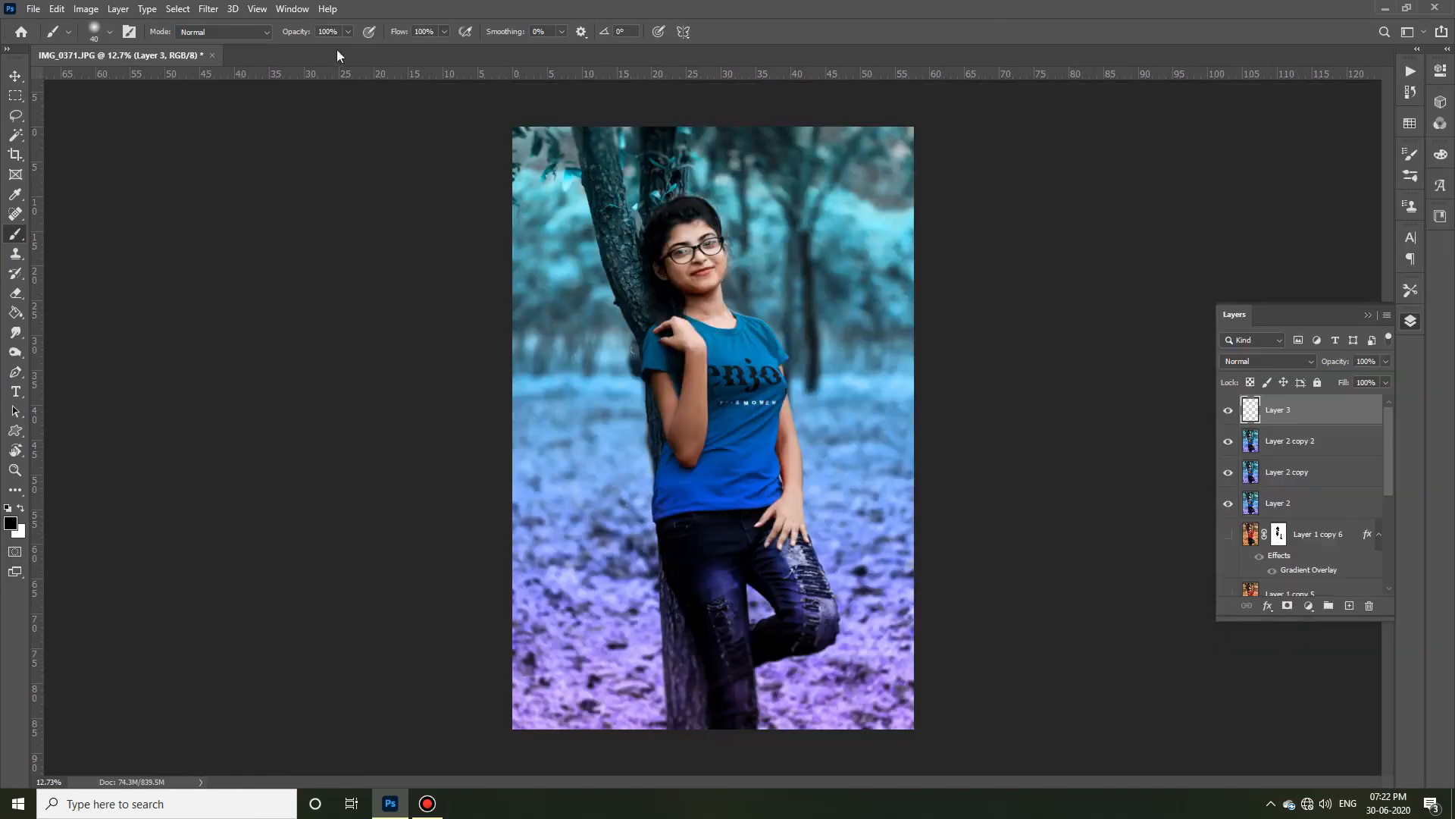
pyautogui.press(']')
pyautogui.press(']')
pyautogui.press(']')
pyautogui.press(']')
pyautogui.press(']')
pyautogui.press(']')
pyautogui.press(']')
pyautogui.press(']')
pyautogui.press(']')
pyautogui.press(']')
pyautogui.press(']')
pyautogui.press(']')
pyautogui.press(']')
pyautogui.press(']')
pyautogui.press(']')
pyautogui.press(']')
pyautogui.press(']')
pyautogui.press(']')
pyautogui.press(']')
pyautogui.press(']')
pyautogui.scroll(-3, 635, 424)
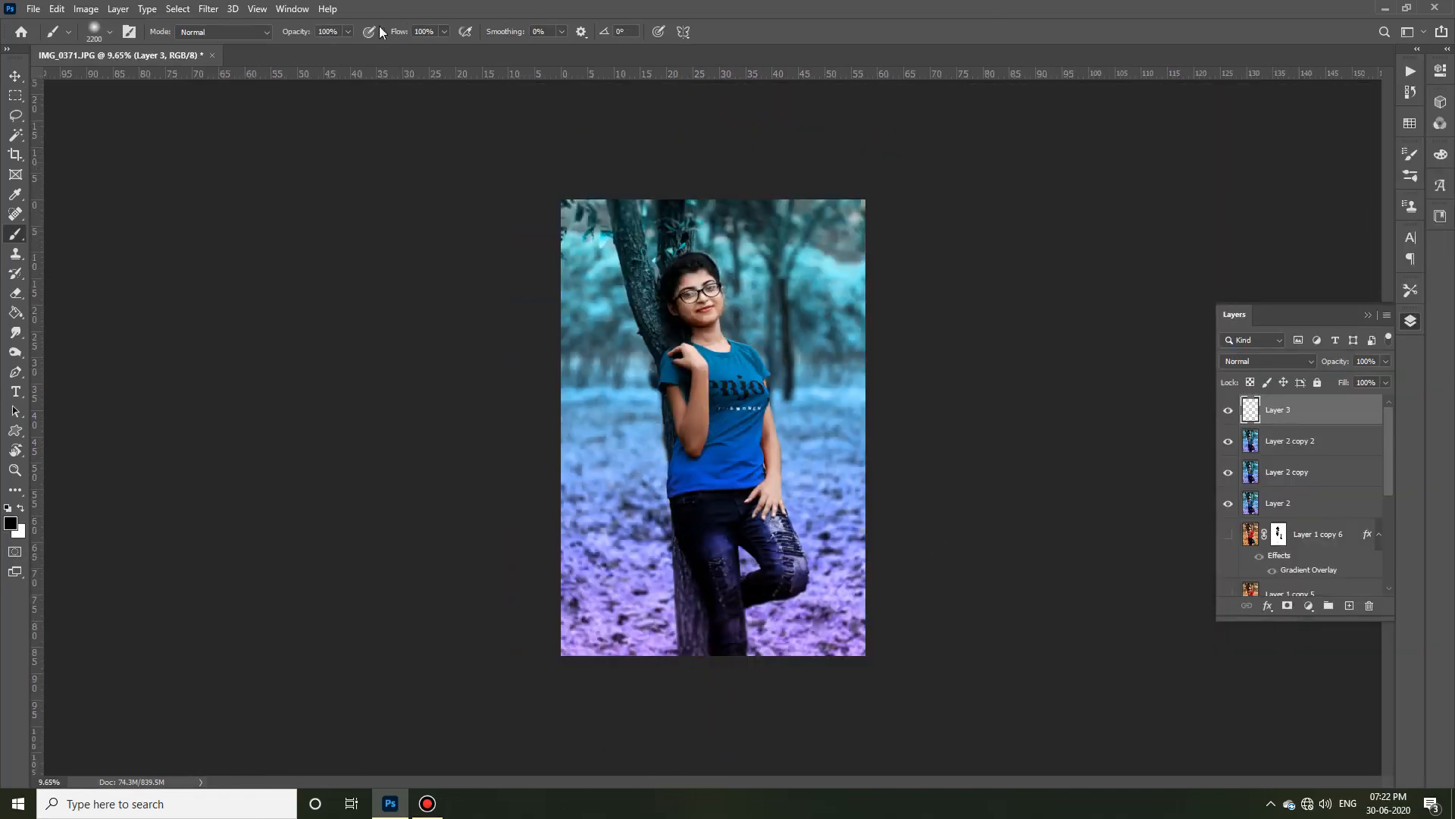
# Step: Paint a soft black vignette along the photo's edges and ground at 25% brush opacity, undoing the trial strokes
pyautogui.moveTo(877, 617); pyautogui.dragTo(571, 627)
pyautogui.hotkey('ctrl', 'z')
pyautogui.moveTo(294, 32); pyautogui.dragTo(250, 33)
pyautogui.write('25')
pyautogui.press('Return')
pyautogui.moveTo(455, 423)
pyautogui.mouseDown()
pyautogui.moveTo(633, 708)
pyautogui.moveTo(510, 214)
pyautogui.moveTo(487, 659)
pyautogui.moveTo(727, 682)
pyautogui.mouseUp()
pyautogui.hotkey('ctrl', 'z')
pyautogui.hotkey('ctrl', 'z')
pyautogui.scroll(1, 494, 530)
pyautogui.moveTo(482, 256); pyautogui.dragTo(564, 667)
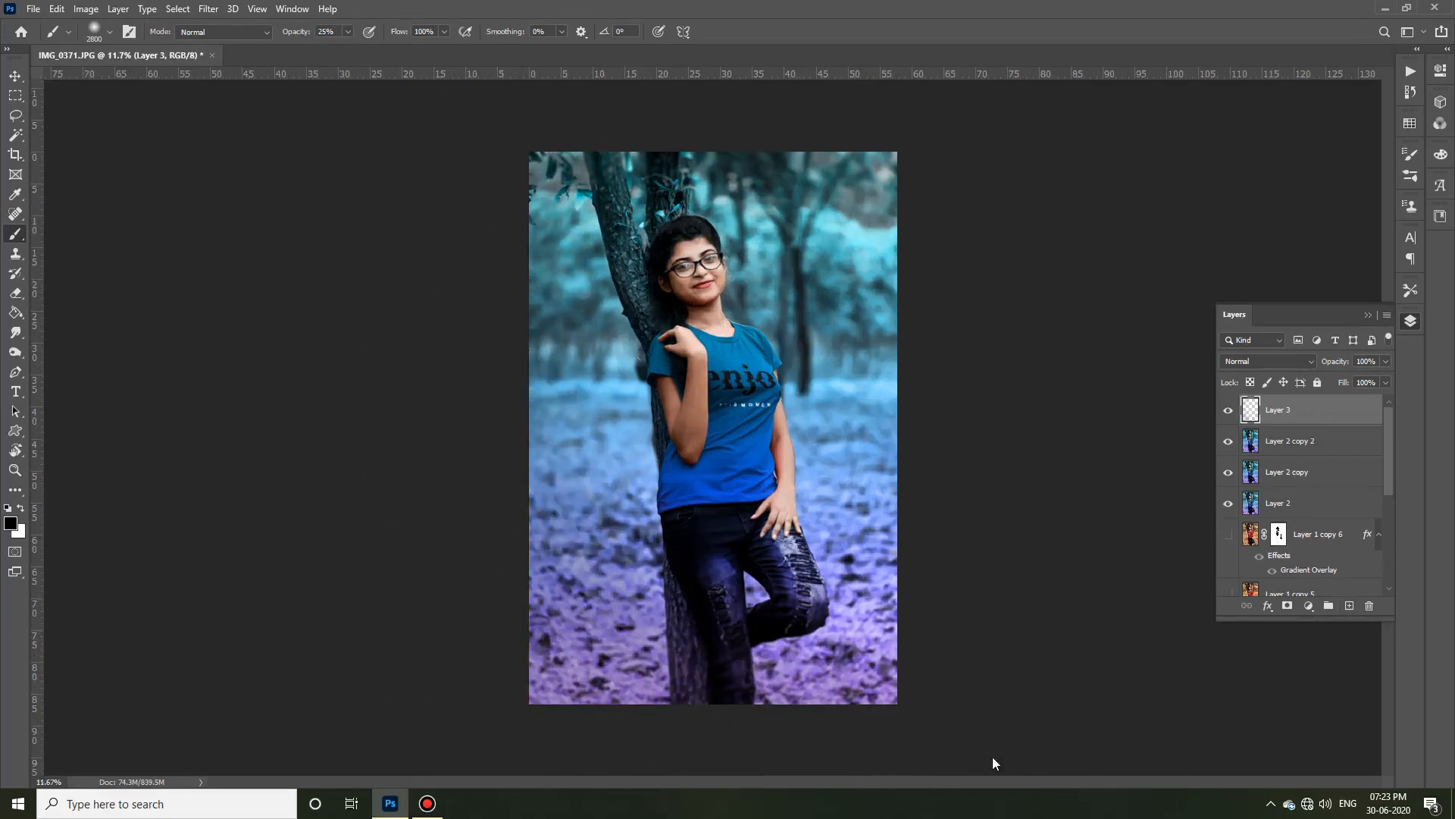
pyautogui.moveTo(527, 579); pyautogui.dragTo(588, 694)
pyautogui.moveTo(521, 488)
pyautogui.mouseDown()
pyautogui.moveTo(666, 683)
pyautogui.moveTo(1137, 758)
pyautogui.mouseUp()
# Step: Apply a 4.1 px Gaussian Blur to the vignette layer and lower its opacity to 78%
pyautogui.click(208, 9)
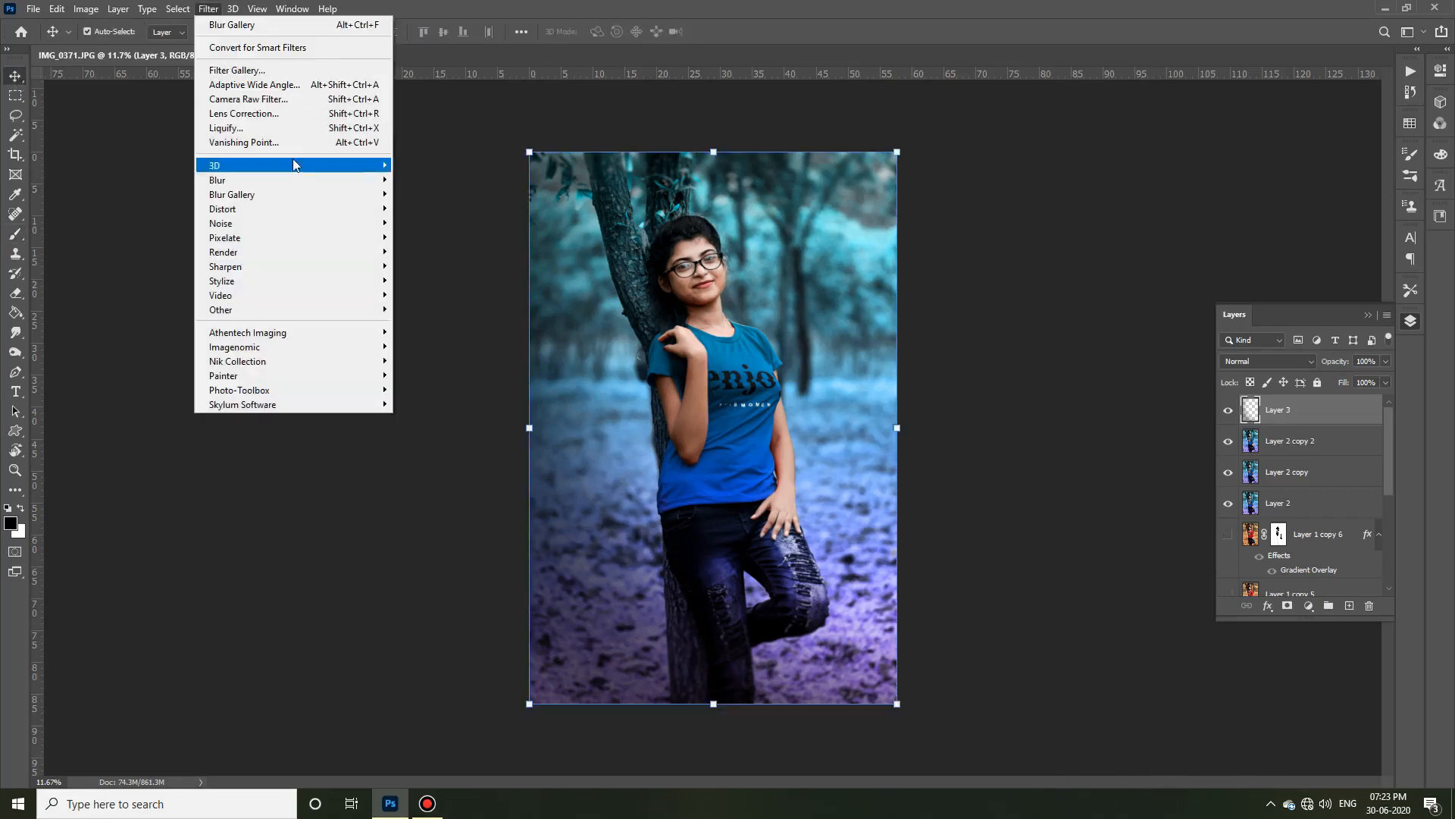
pyautogui.moveTo(250, 158)
pyautogui.click(436, 229)
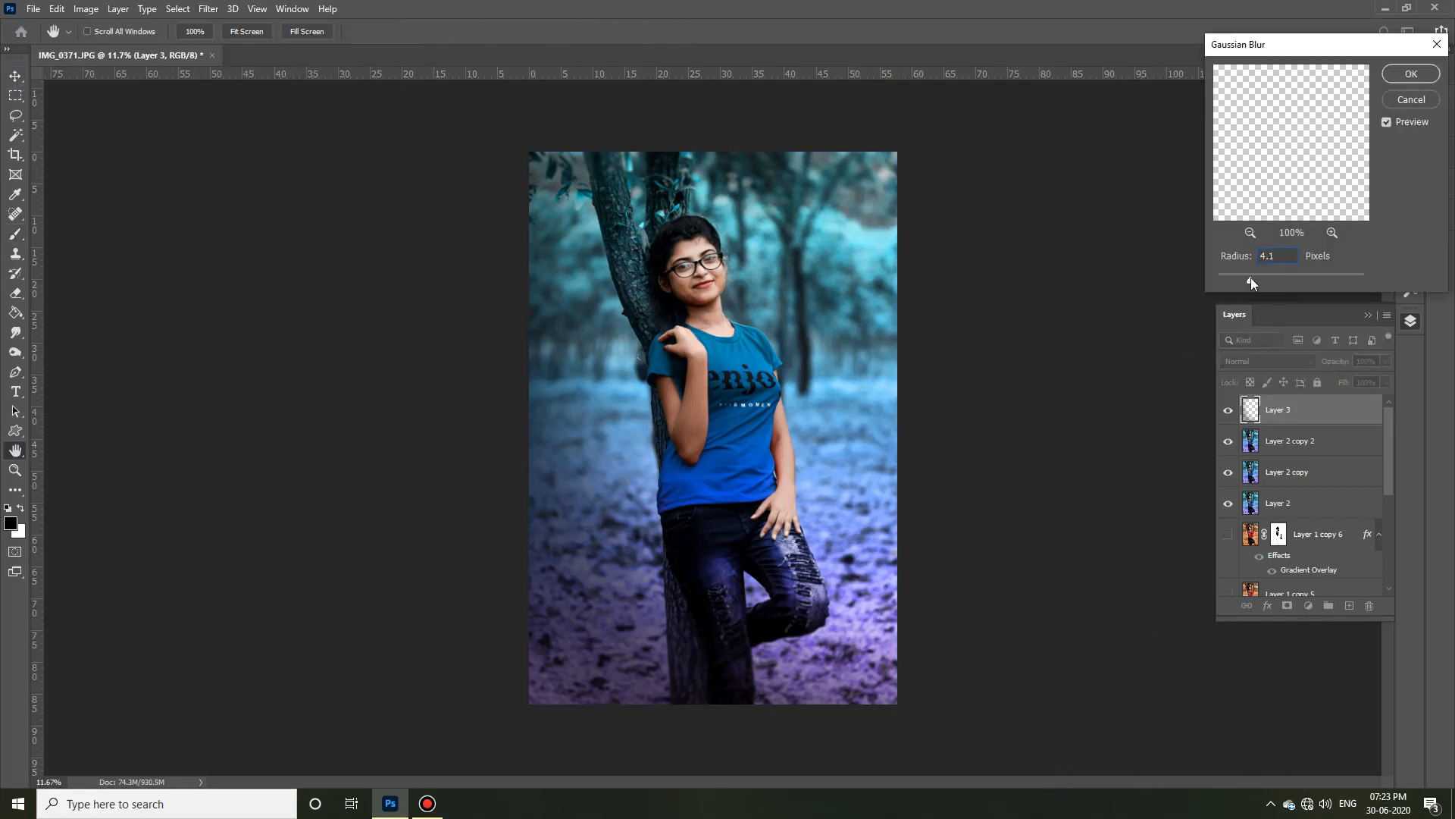
pyautogui.click(1411, 73)
pyautogui.press('v')
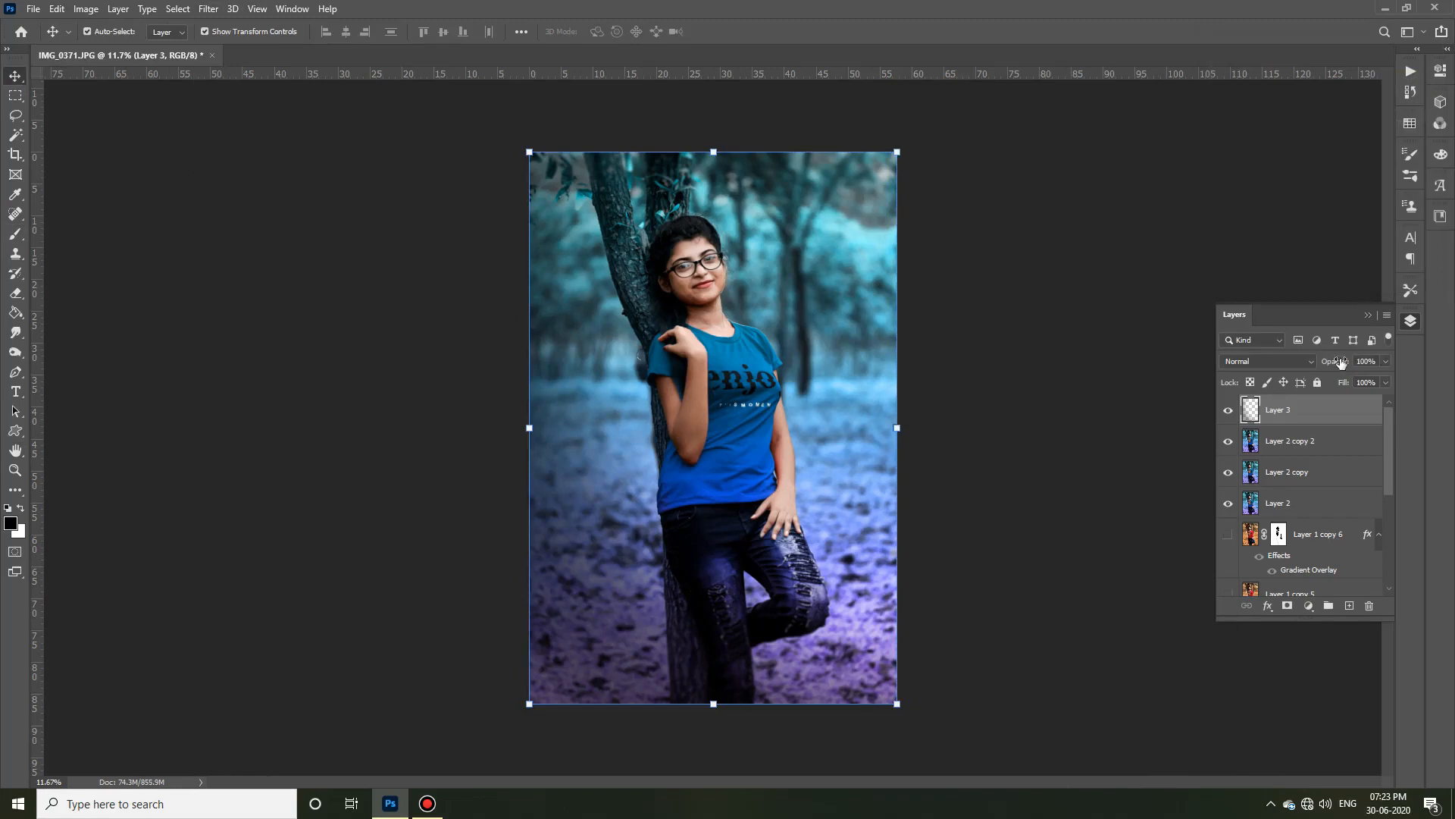
pyautogui.scroll(1, 847, 398)
pyautogui.moveTo(1338, 363); pyautogui.dragTo(1322, 369)
# Step: Soften the dark vignette with an enlarged Eraser brush at 25% opacity
pyautogui.click(15, 293)
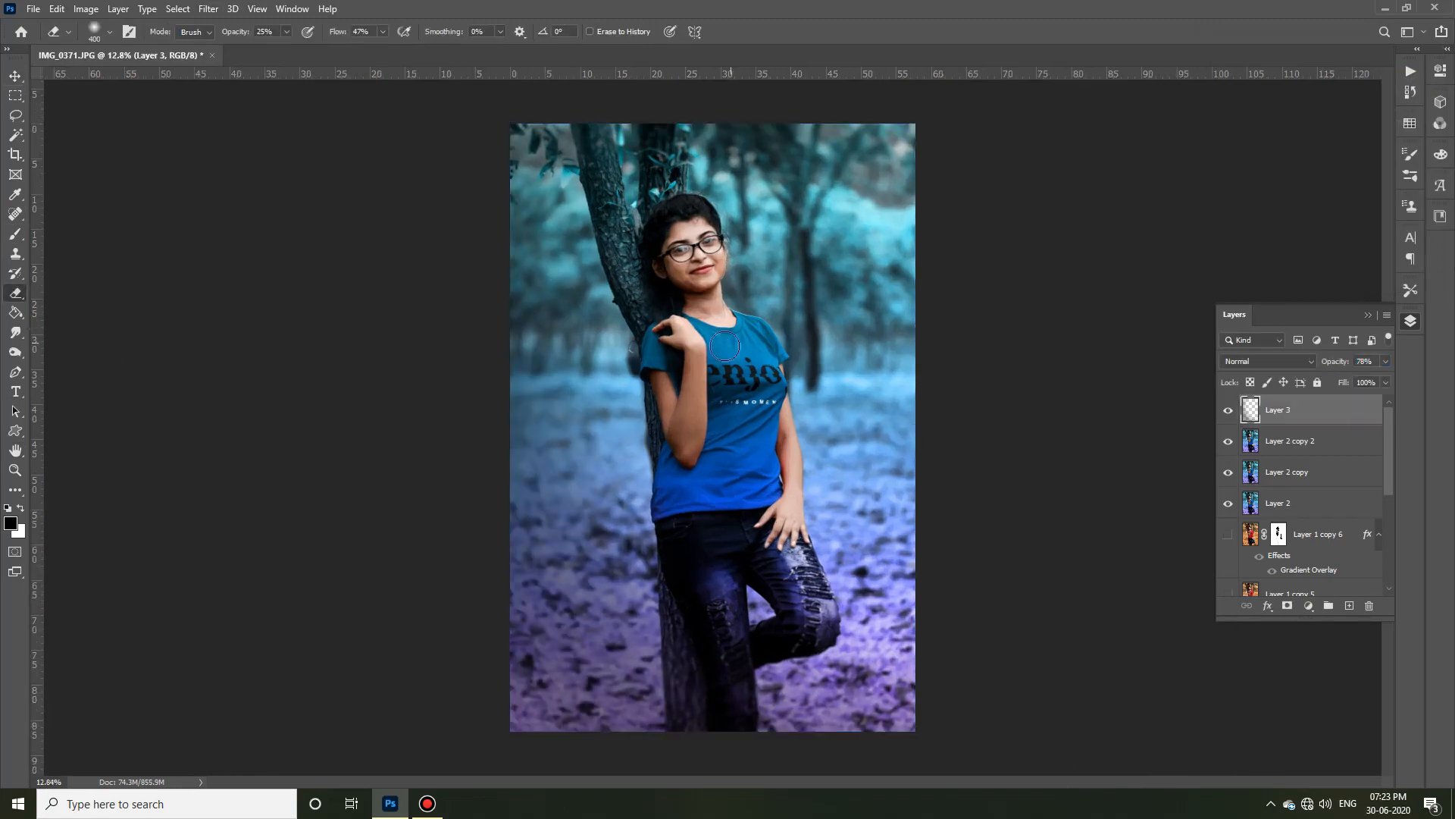
pyautogui.rightClick(794, 147)
pyautogui.press('Escape')
pyautogui.press(']')
pyautogui.press(']')
pyautogui.press(']')
pyautogui.press(']')
pyautogui.hotkey('shift', '0')
pyautogui.press('v')
pyautogui.hotkey('ctrl', '-')
pyautogui.hotkey('ctrl', '0')
# Step: Toggle the vignette layer's visibility to compare the image and lower the layer's opacity a little more
pyautogui.click(1229, 410)
pyautogui.click(1229, 410)
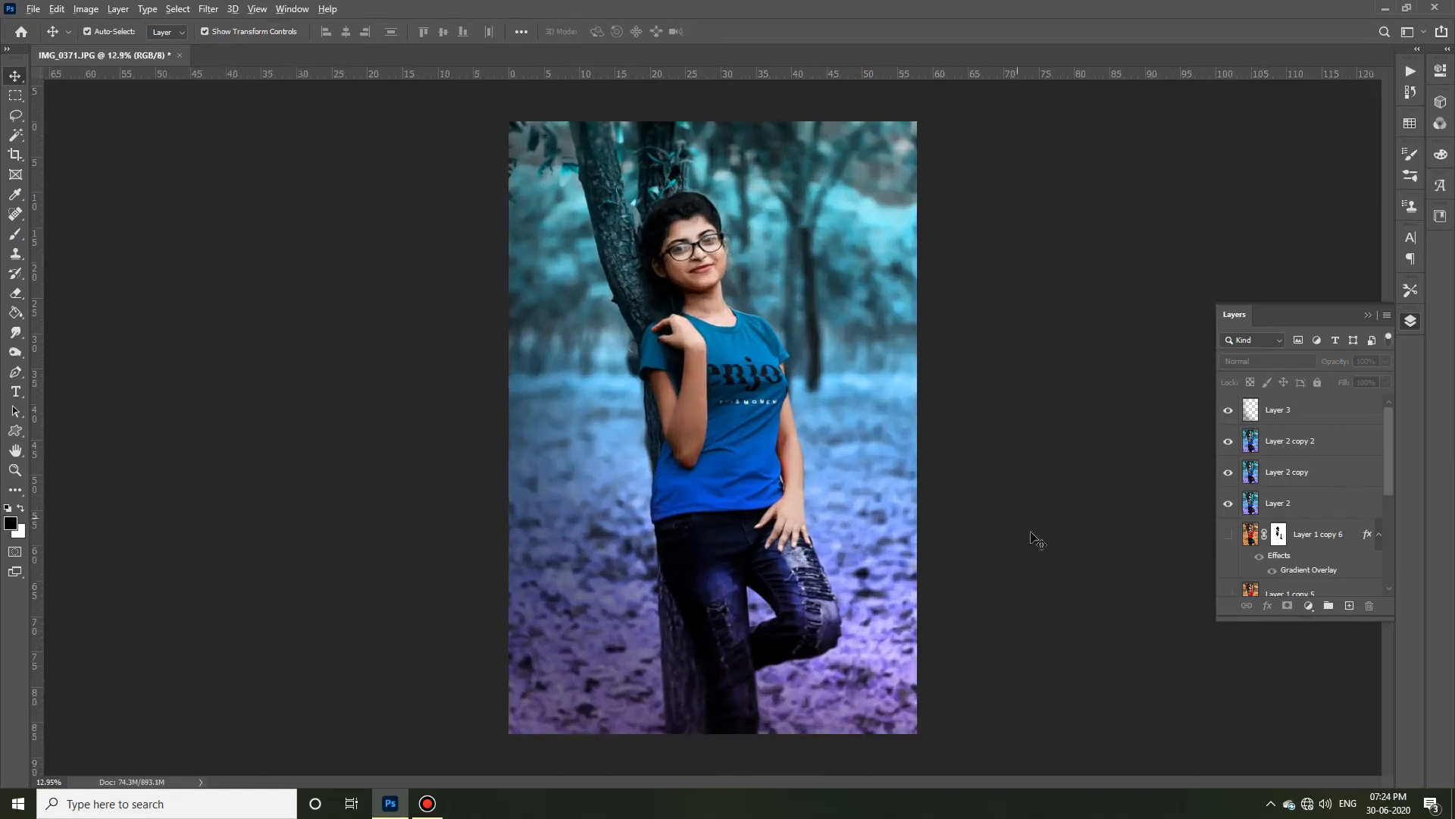
pyautogui.hotkey('ctrl', '0')
pyautogui.click(1337, 417)
pyautogui.moveTo(1337, 364); pyautogui.dragTo(1317, 368)
pyautogui.click(1043, 563)
pyautogui.hotkey('ctrl', '-')
pyautogui.hotkey('ctrl', '0')
# Step: Create a new top layer filled with neutral gray and set its blend mode to Overlay
pyautogui.hotkey('ctrl', 'alt', 'shift', 'e')
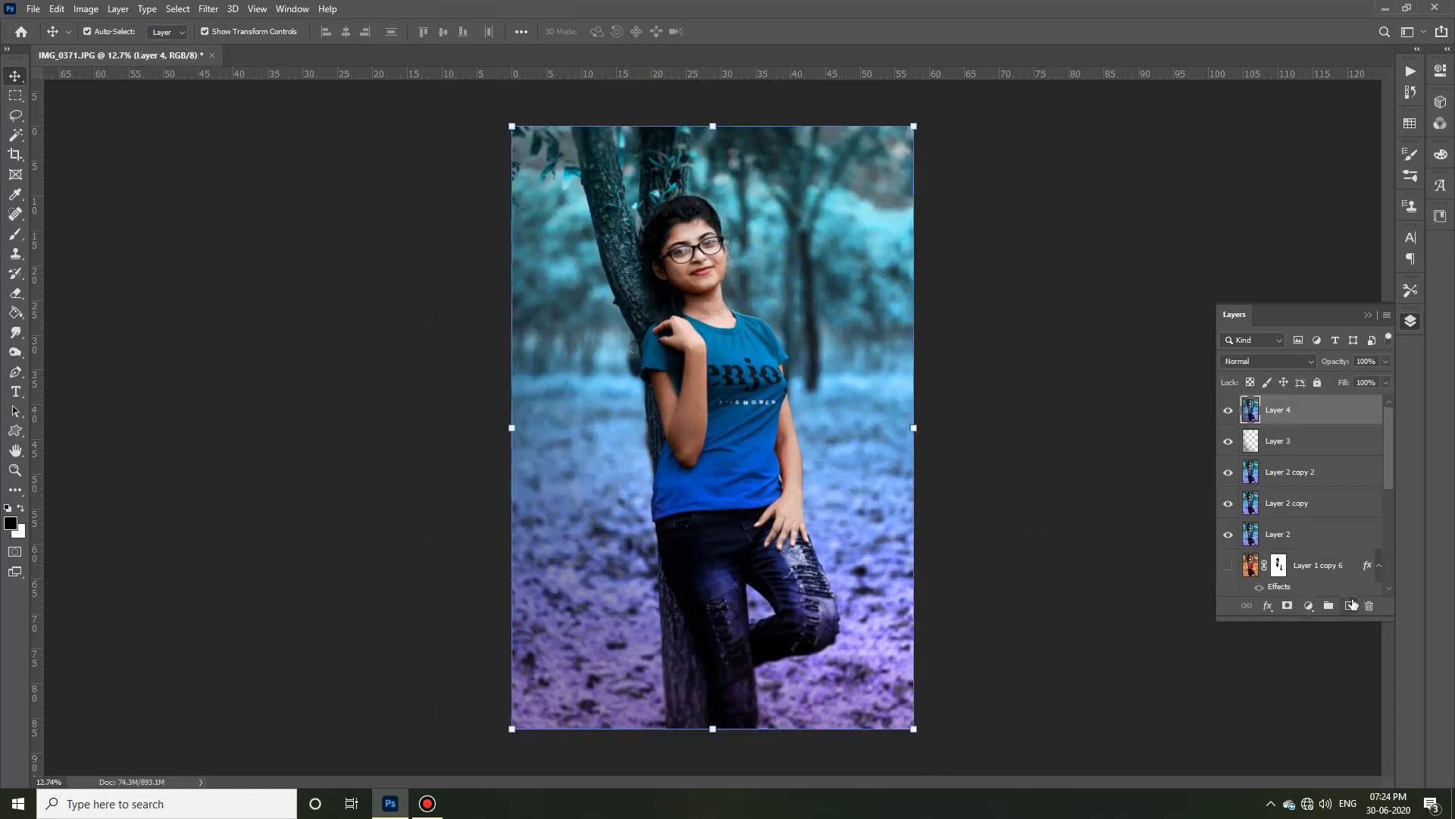
pyautogui.click(56, 8)
pyautogui.click(69, 243)
pyautogui.click(821, 213)
pyautogui.click(1267, 361)
pyautogui.click(1247, 485)
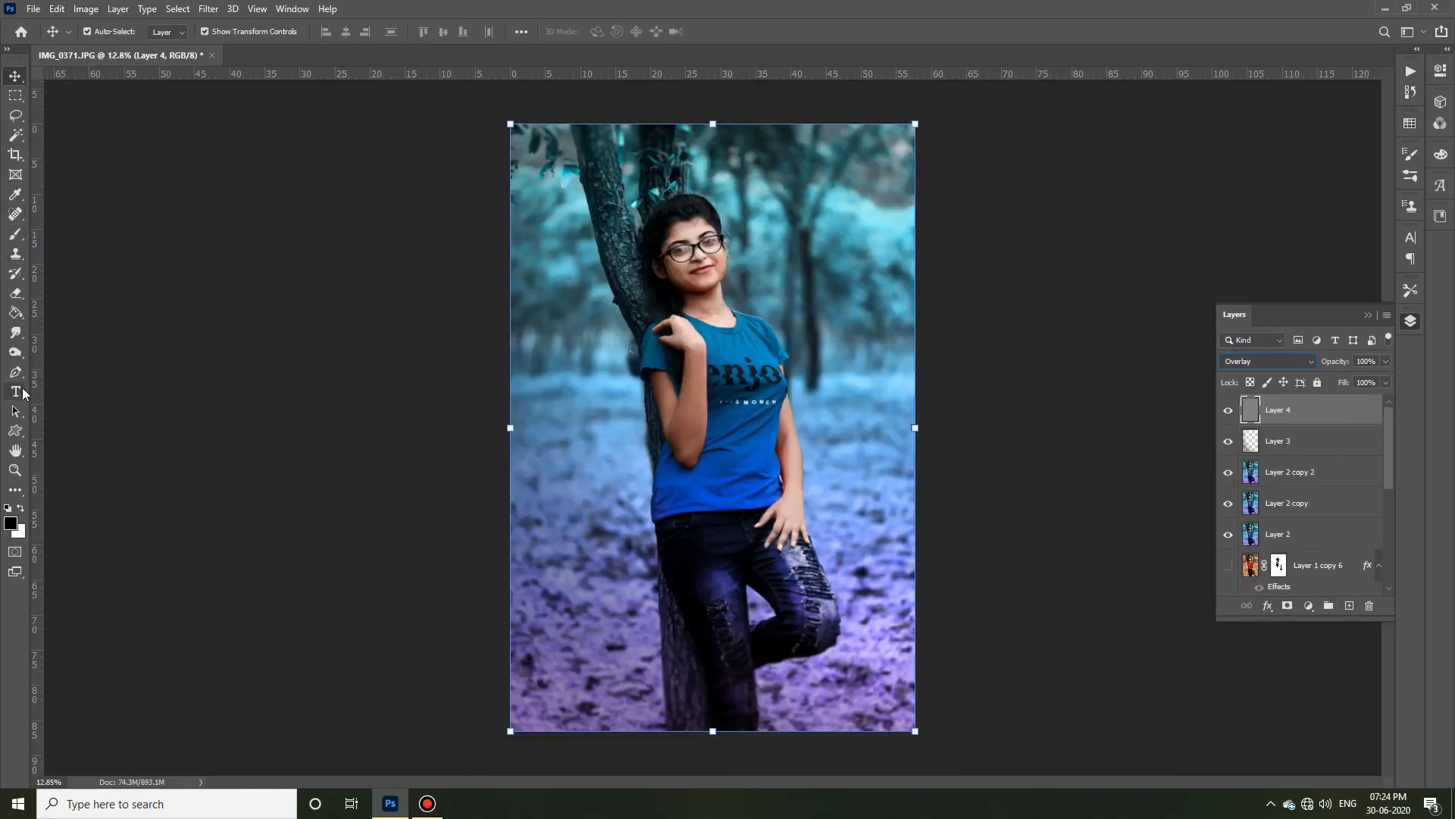
# Step: Brighten the raised hand and forearm on the gray layer with a 150 px Dodge brush, Midtones, 17% exposure
pyautogui.click(15, 351)
pyautogui.scroll(5, 663, 338)
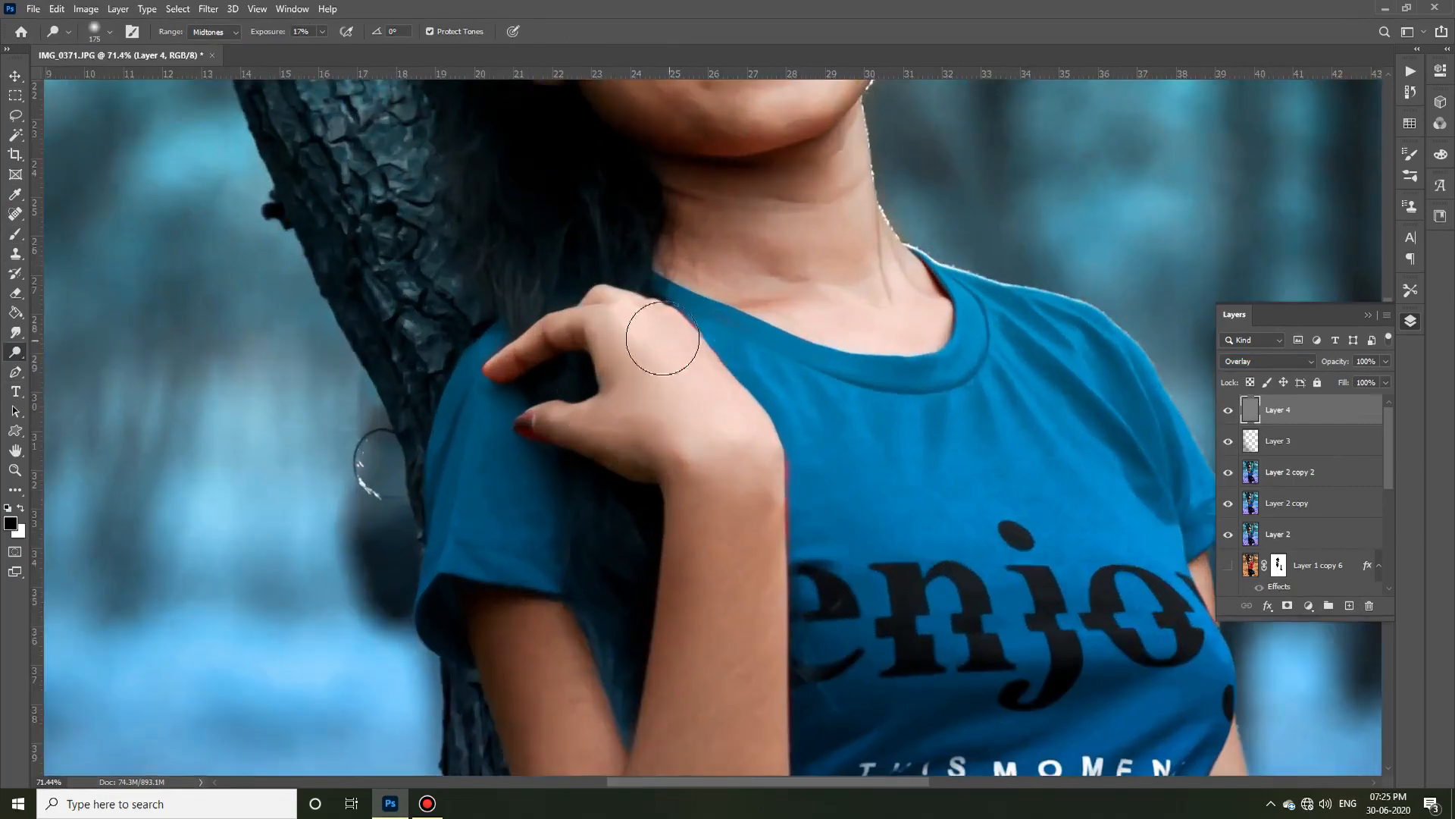
pyautogui.scroll(-3, 663, 338)
pyautogui.press('[')
pyautogui.scroll(-2, 746, 371)
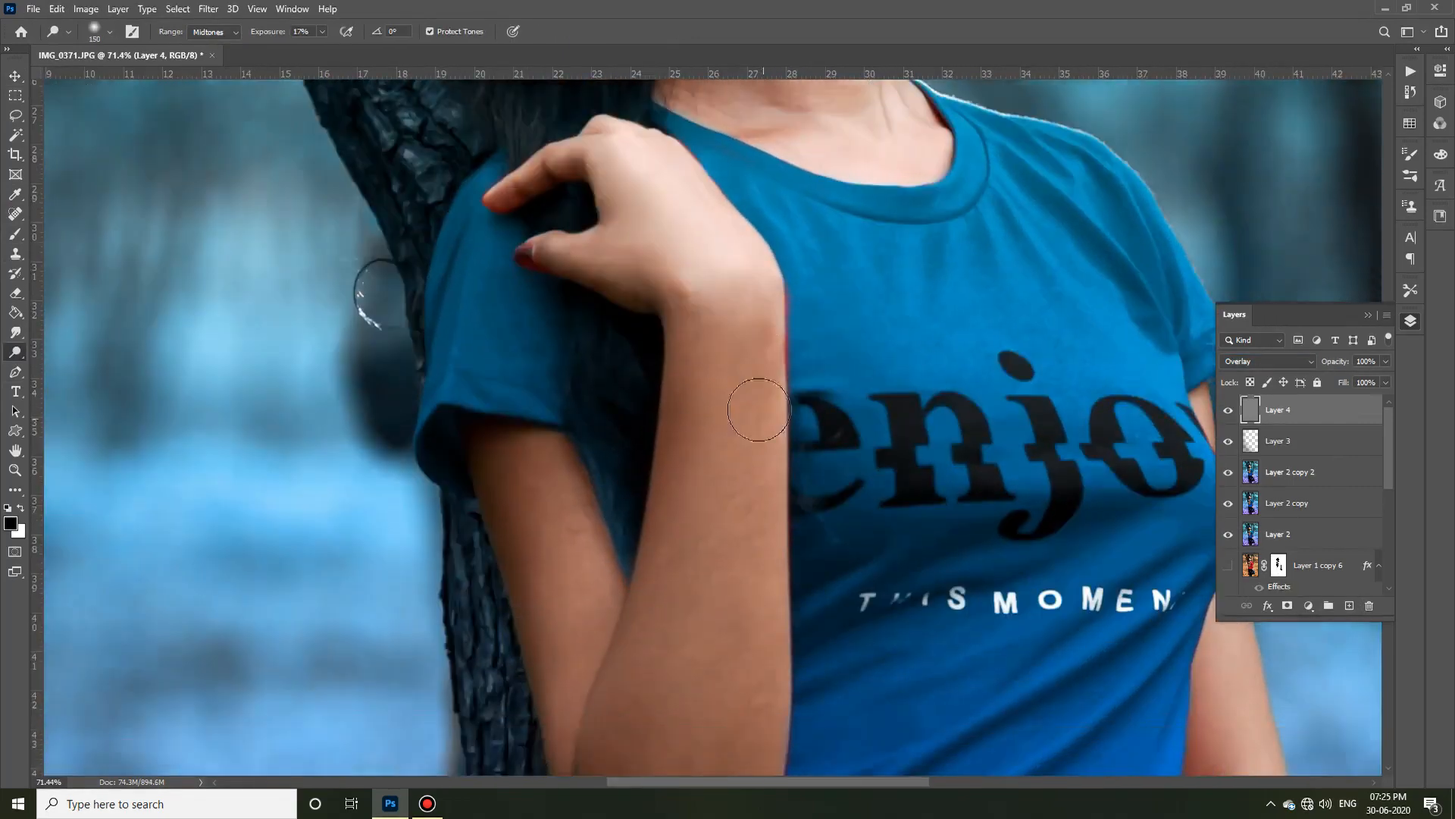
pyautogui.scroll(-2, 756, 578)
pyautogui.scroll(-1, 757, 477)
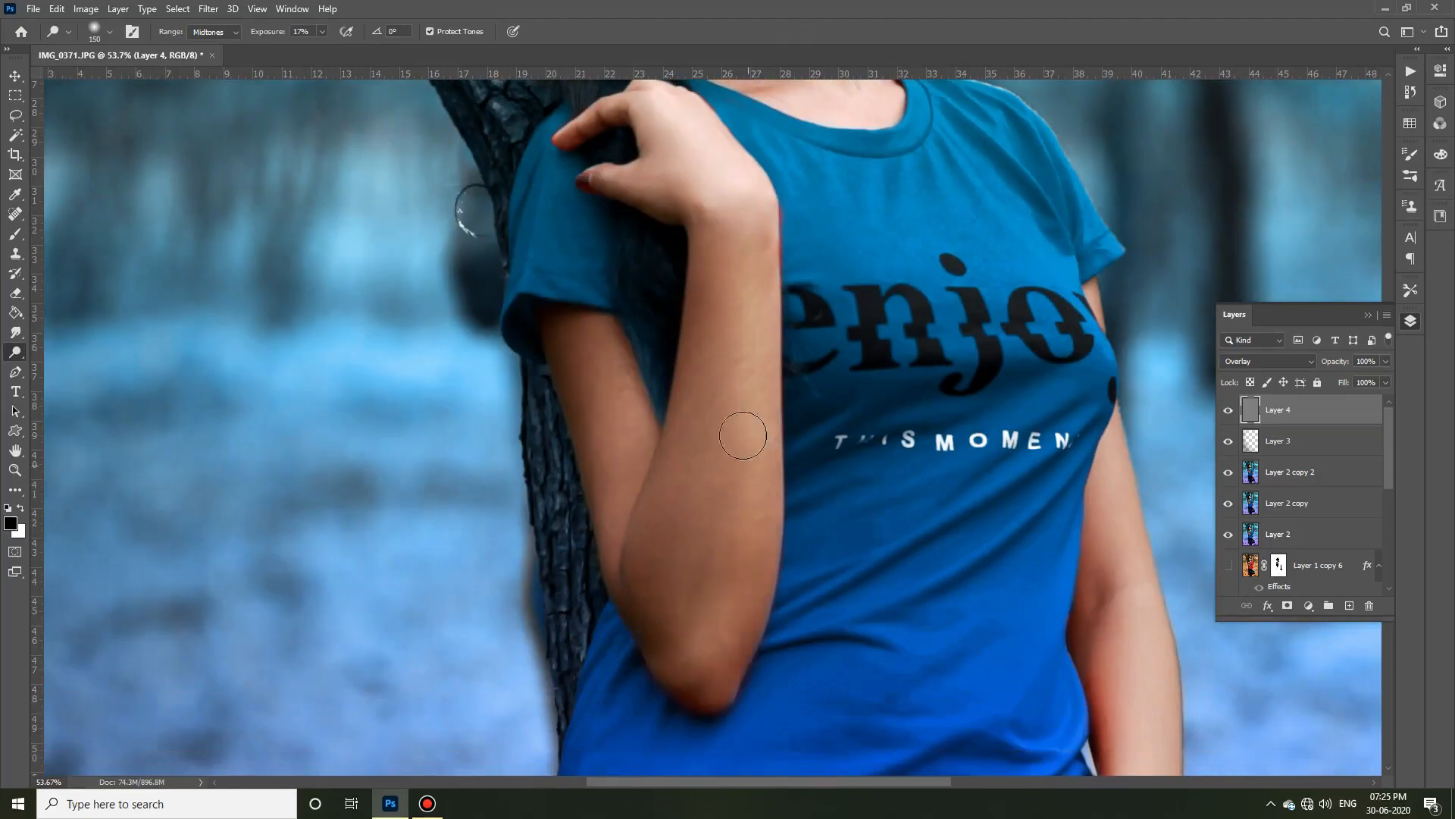
pyautogui.scroll(-2, 743, 435)
pyautogui.scroll(2, 1099, 637)
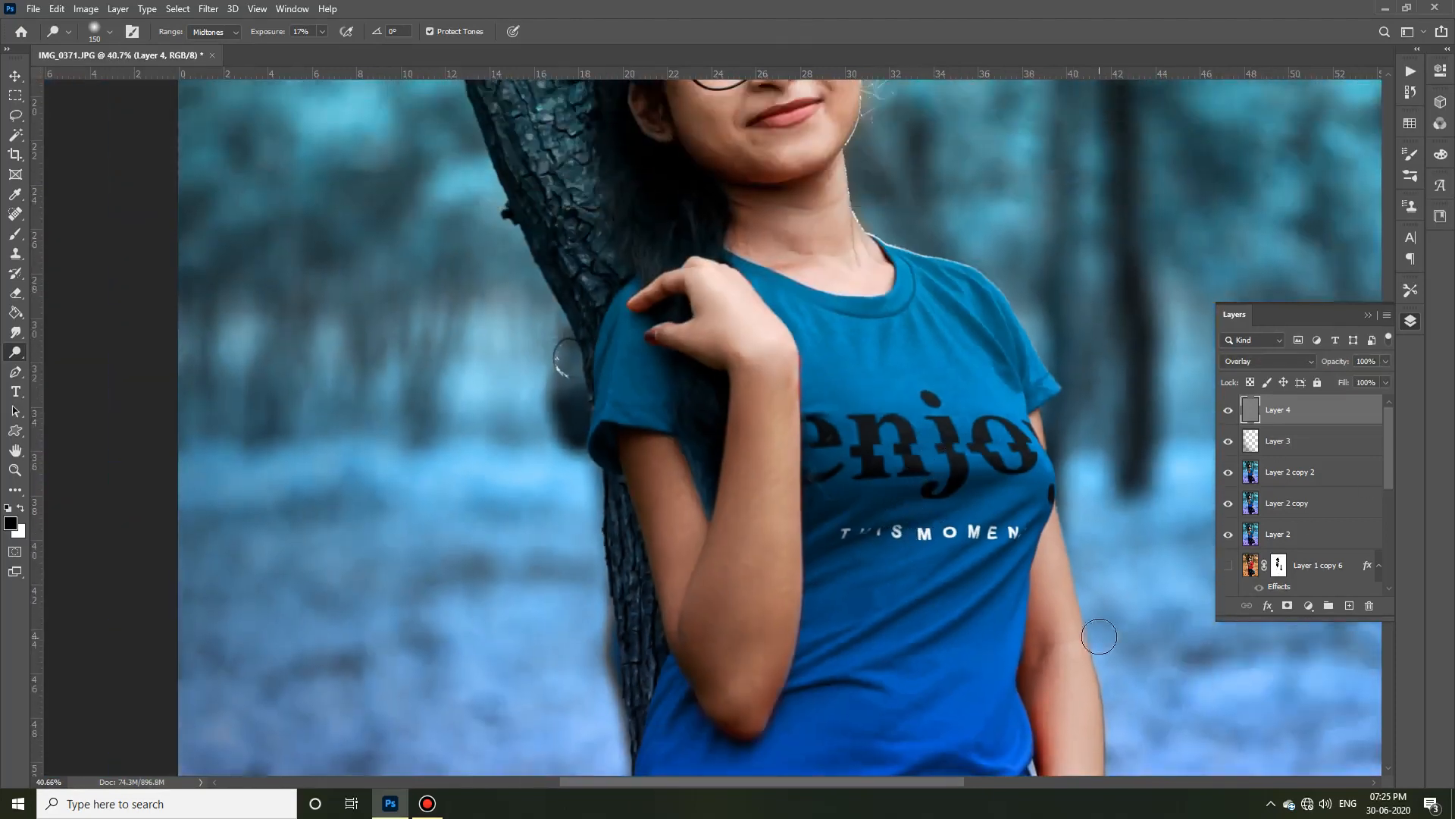
# Step: Dodge the highlights along the lowered arm and hand with a 100 to 200 px brush
pyautogui.press('[')
pyautogui.press('[')
pyautogui.scroll(4, 1084, 606)
pyautogui.scroll(-5, 942, 367)
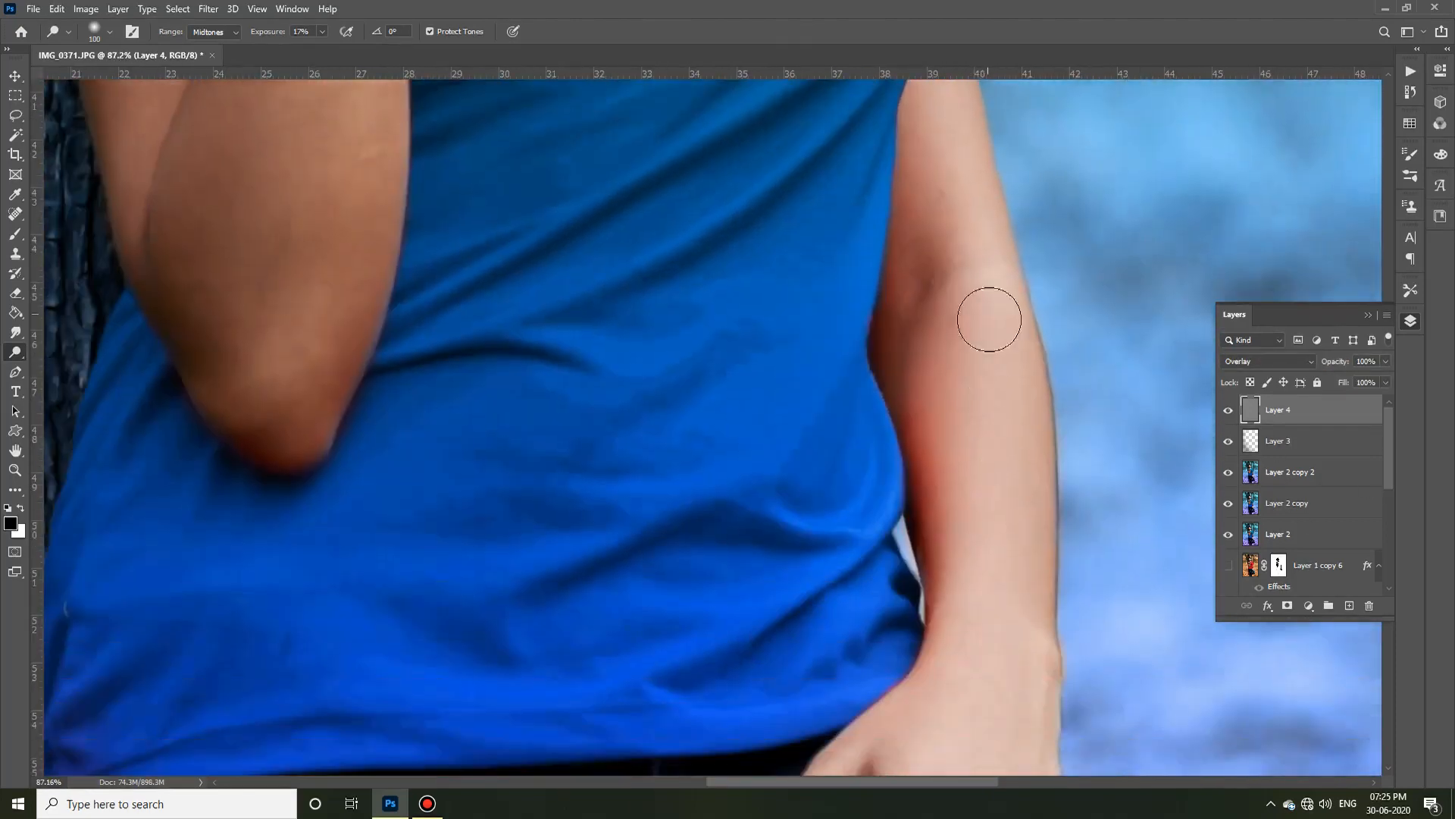
pyautogui.press(']')
pyautogui.press(']')
pyautogui.press(']')
pyautogui.press(']')
pyautogui.scroll(-5, 991, 454)
pyautogui.scroll(-5, 1008, 471)
# Step: Dodge the highlights on the forehead, cheeks, nose and chin with a smaller brush at 17% exposure
pyautogui.scroll(5, 962, 510)
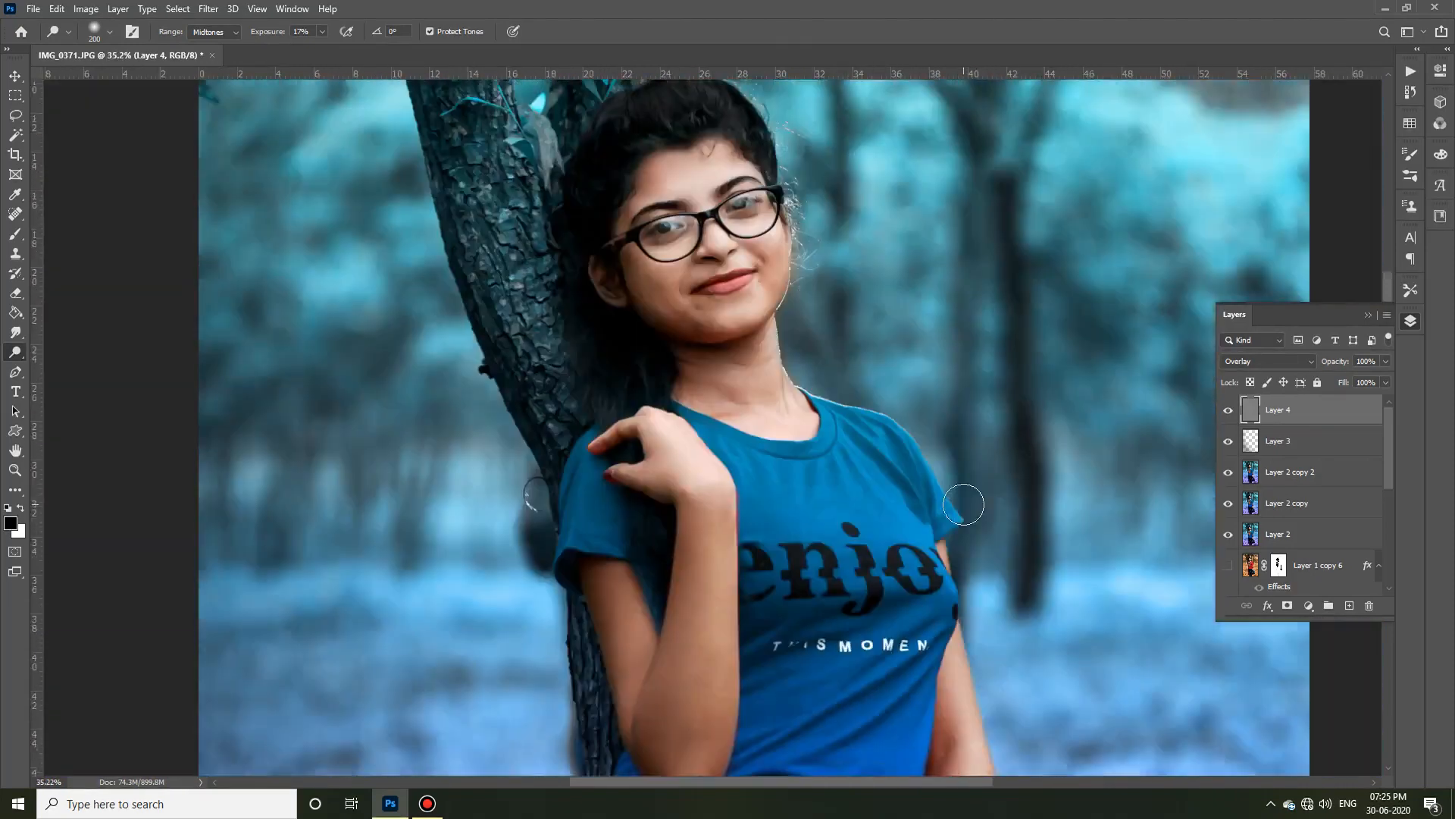
pyautogui.scroll(4, 702, 243)
pyautogui.press('[')
pyautogui.press('[')
pyautogui.press('[')
pyautogui.press('[')
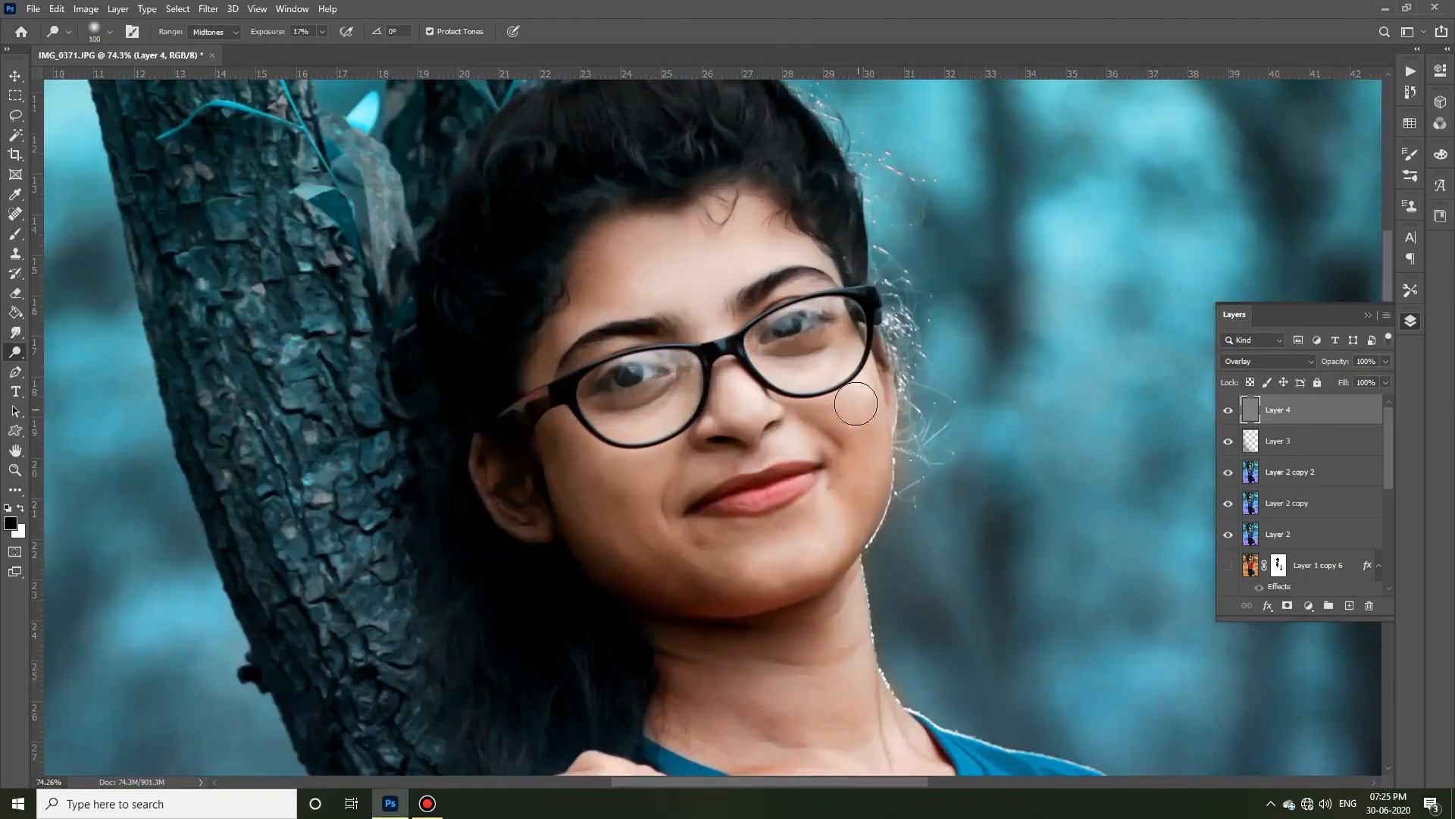
pyautogui.press(']')
pyautogui.press(']')
# Step: Toggle the gray layer to compare the dodging and brighten the neck with a 125 px brush
pyautogui.click(1228, 410)
pyautogui.click(1229, 410)
pyautogui.press(']')
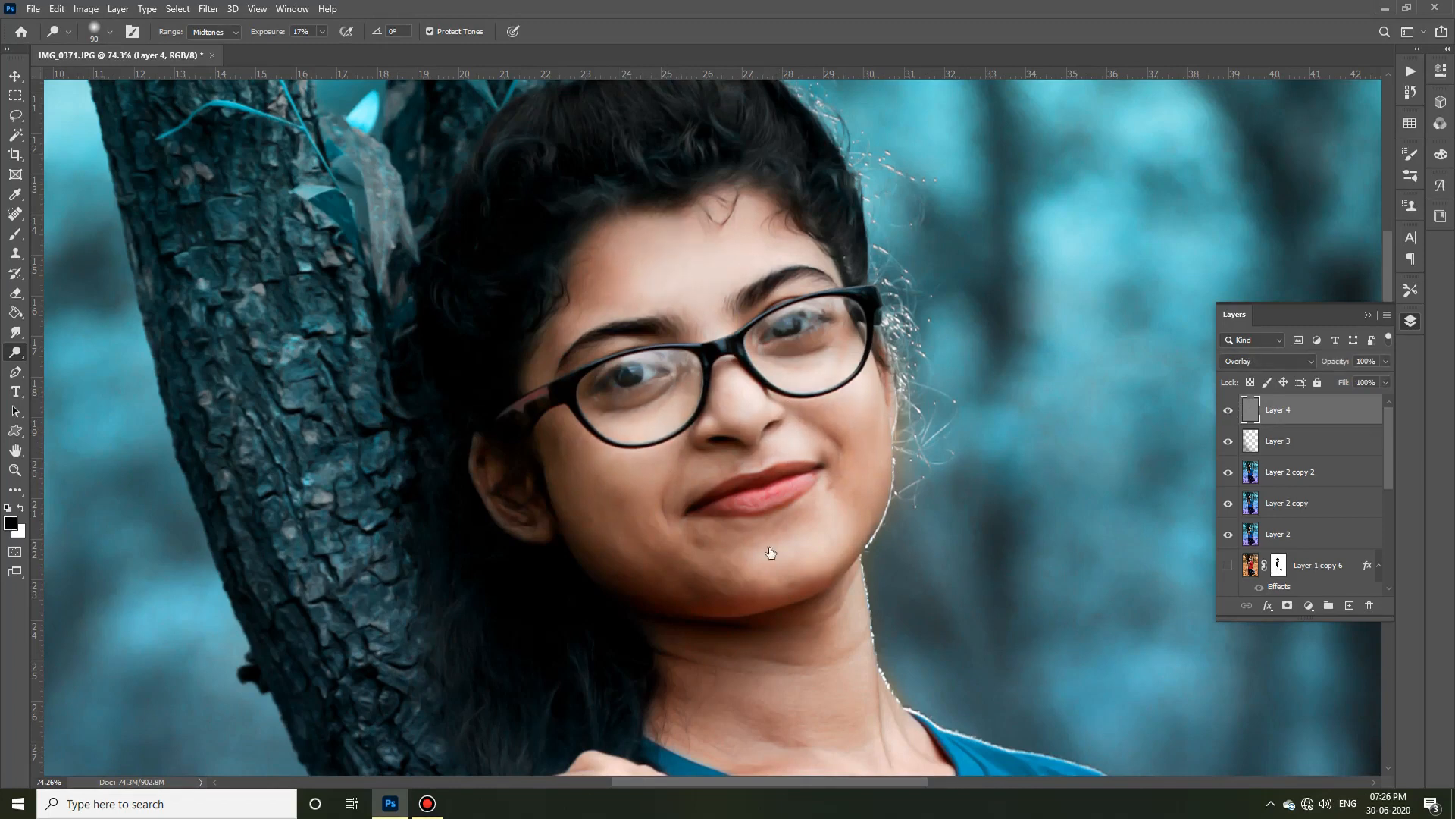
pyautogui.click(1228, 410)
pyautogui.scroll(-3, 868, 516)
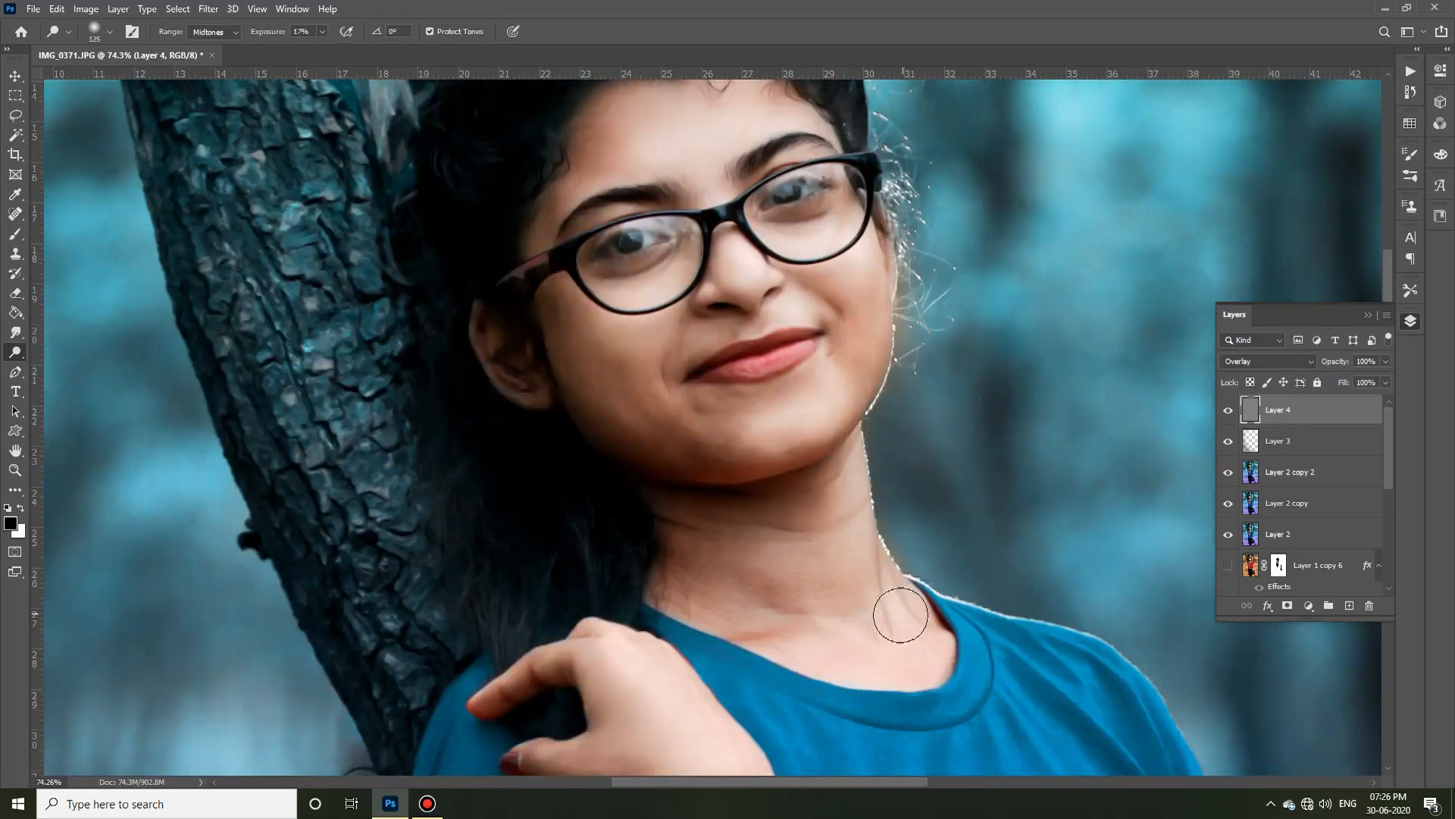
# Step: Darken the jawline, face edges and neck shadows with a 200 px Burn brush, Midtones, 10% exposure
pyautogui.rightClick(15, 352)
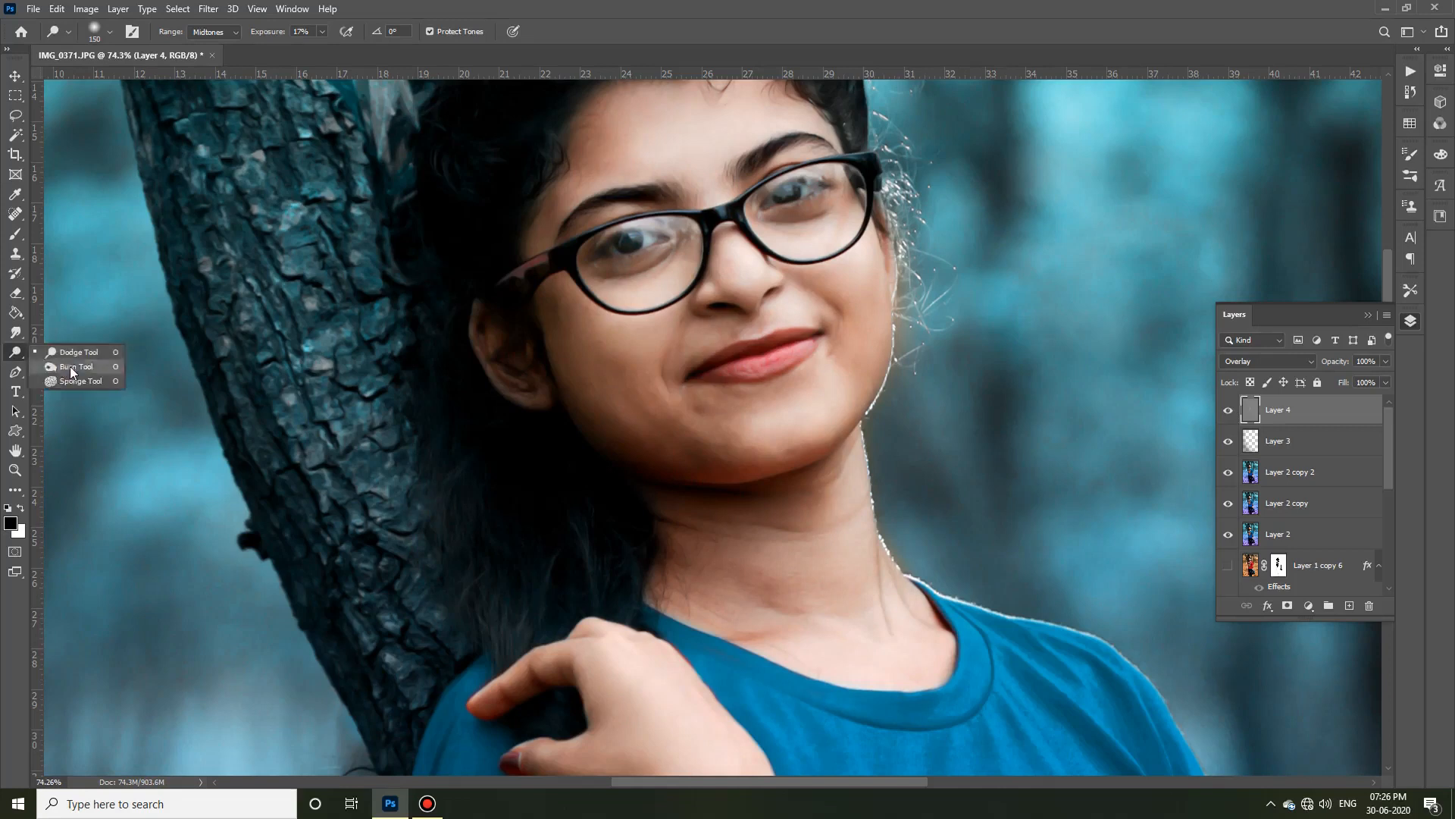
pyautogui.click(68, 366)
pyautogui.scroll(2, 603, 226)
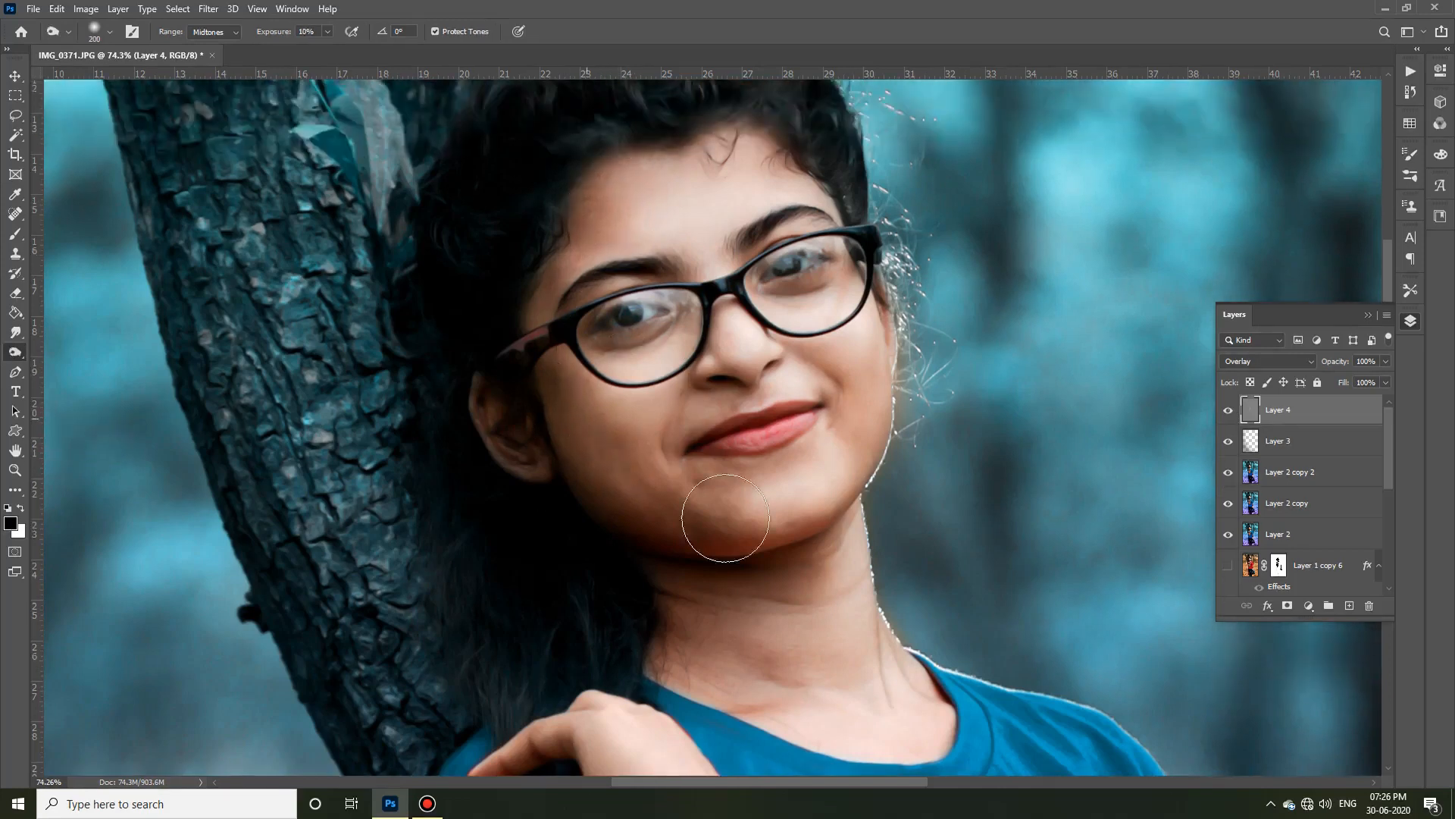
pyautogui.scroll(-2, 763, 617)
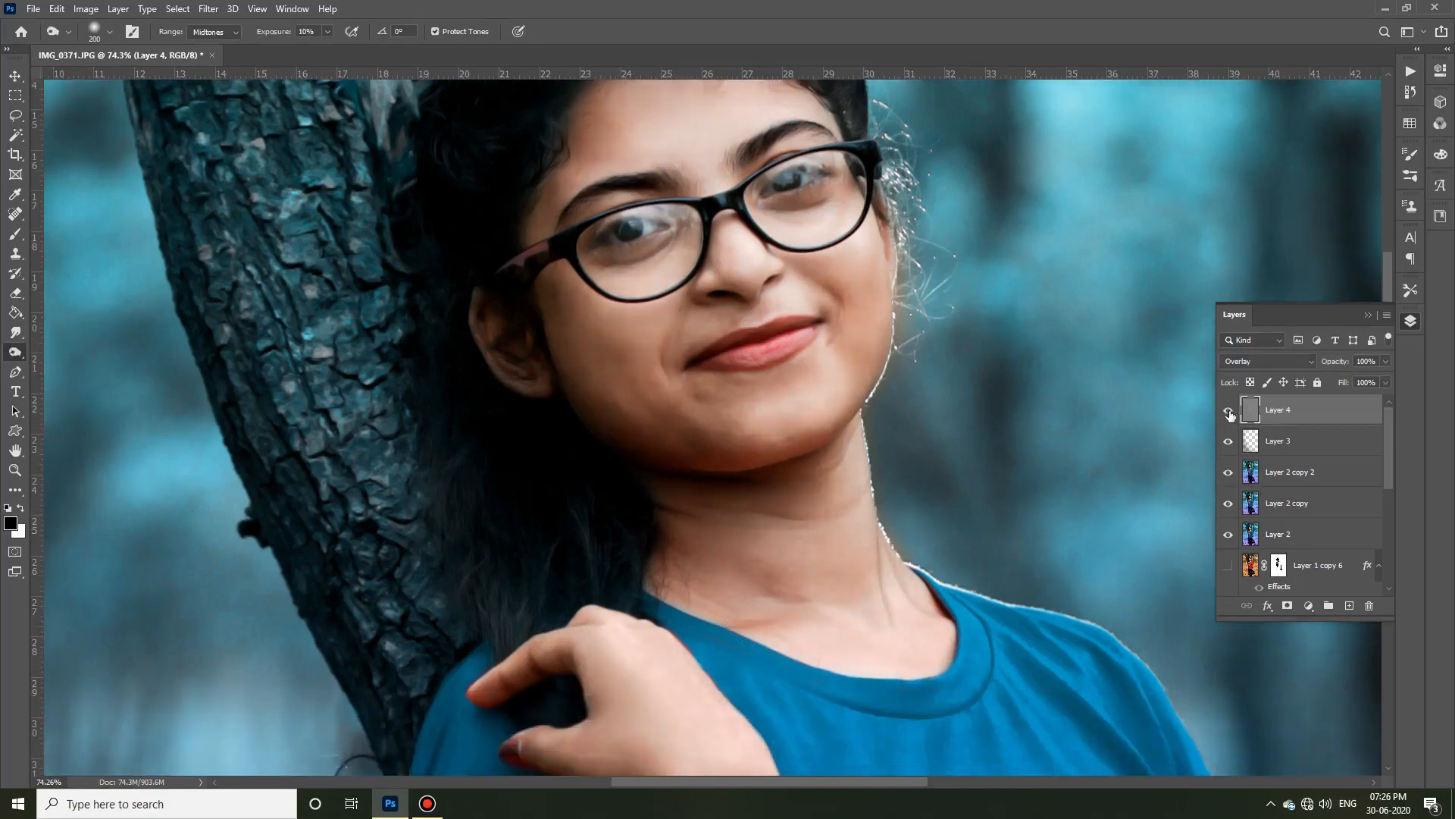
# Step: Burn the shadows on the raised hand and both arms with a 125 to 150 px brush
pyautogui.scroll(-5, 957, 656)
pyautogui.scroll(4, 691, 502)
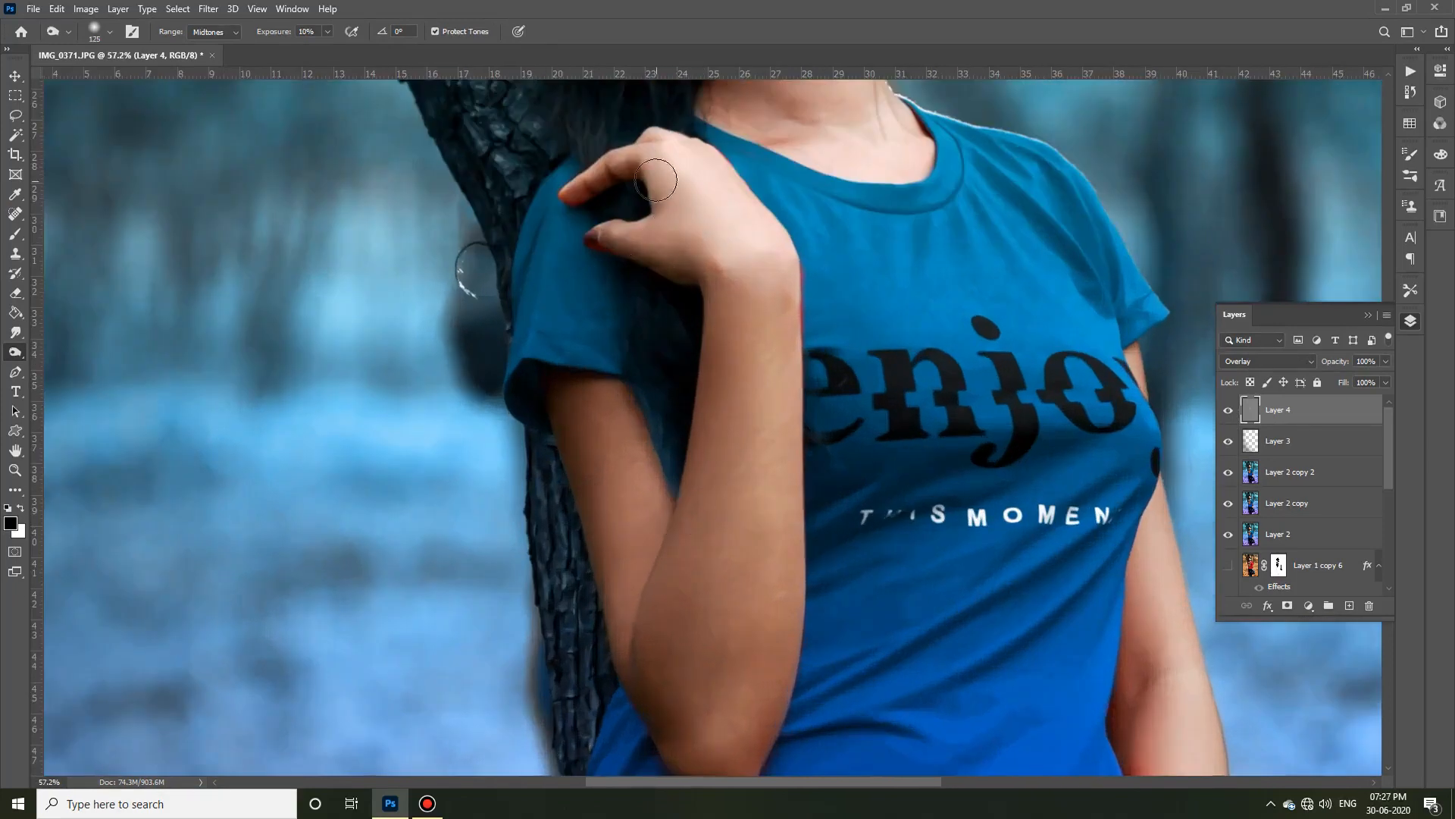
pyautogui.scroll(-2, 729, 580)
pyautogui.scroll(-2, 928, 683)
pyautogui.press('[')
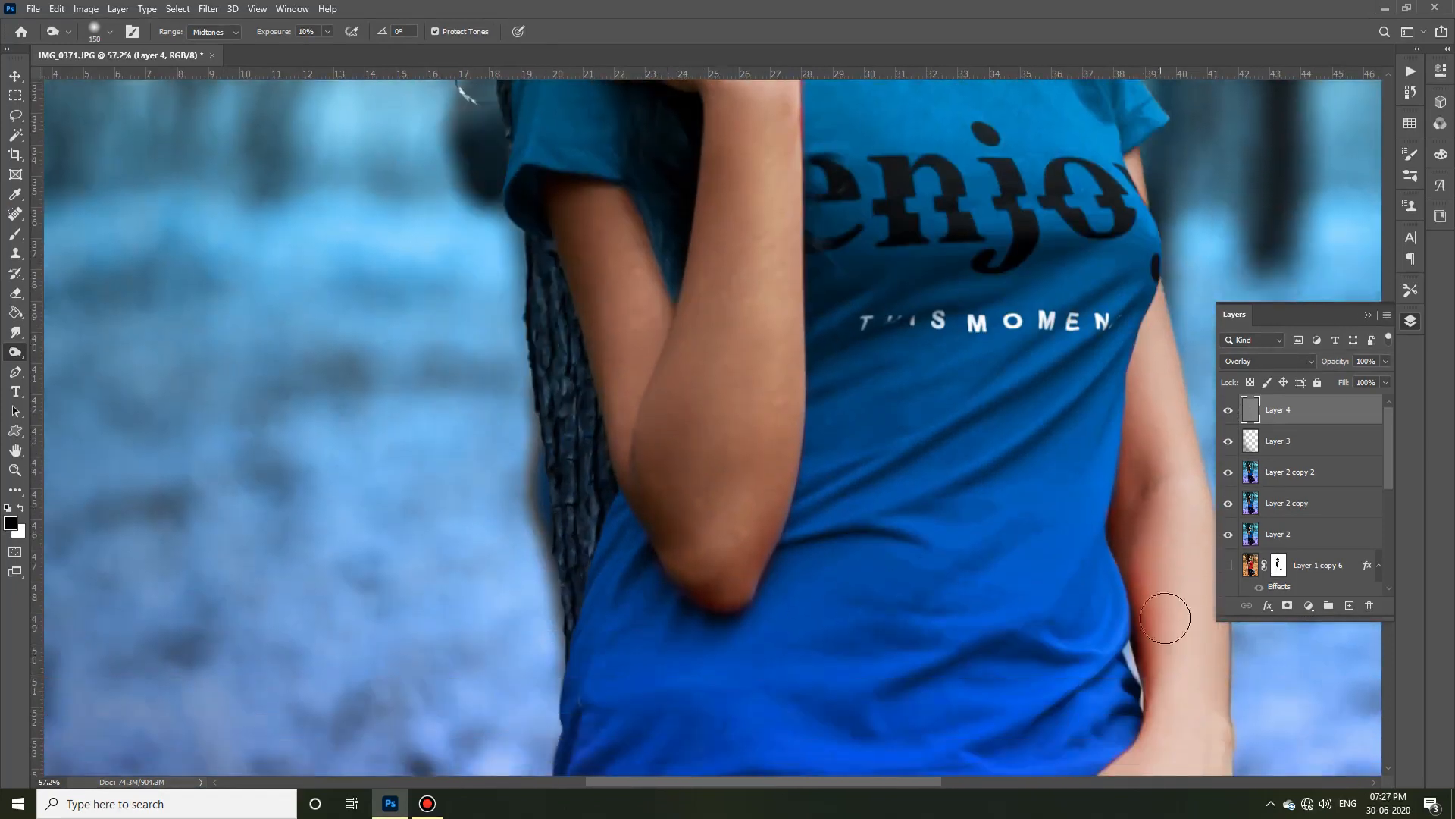
pyautogui.scroll(-5, 1054, 477)
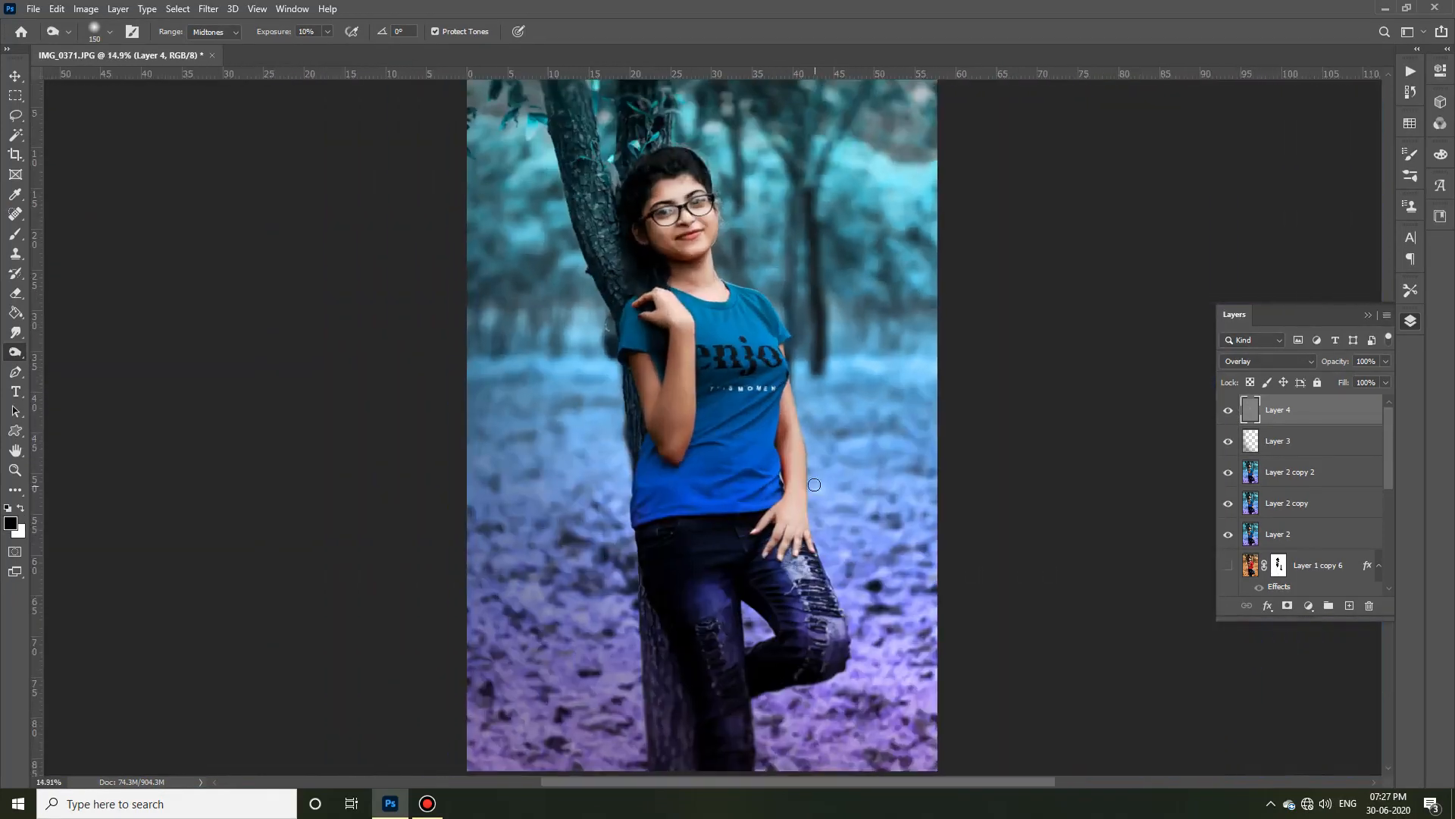
# Step: Stamp the visible image onto a new top layer, duplicate it and hide the gray, vignette and blurred layers beneath
pyautogui.press('v')
pyautogui.hotkey('ctrl', 'alt', 'shift', 'e')
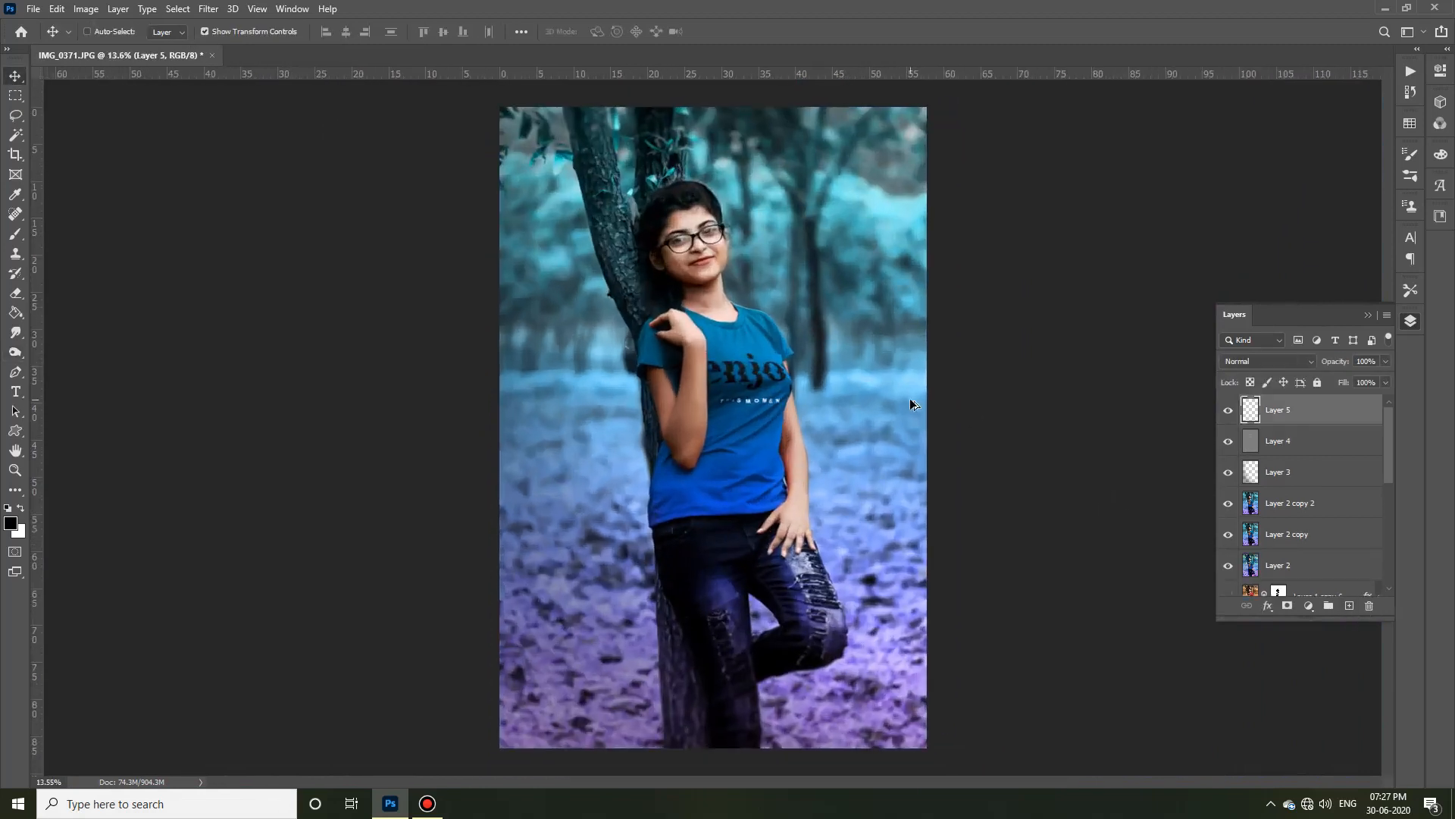
pyautogui.hotkey('ctrl', 'j')
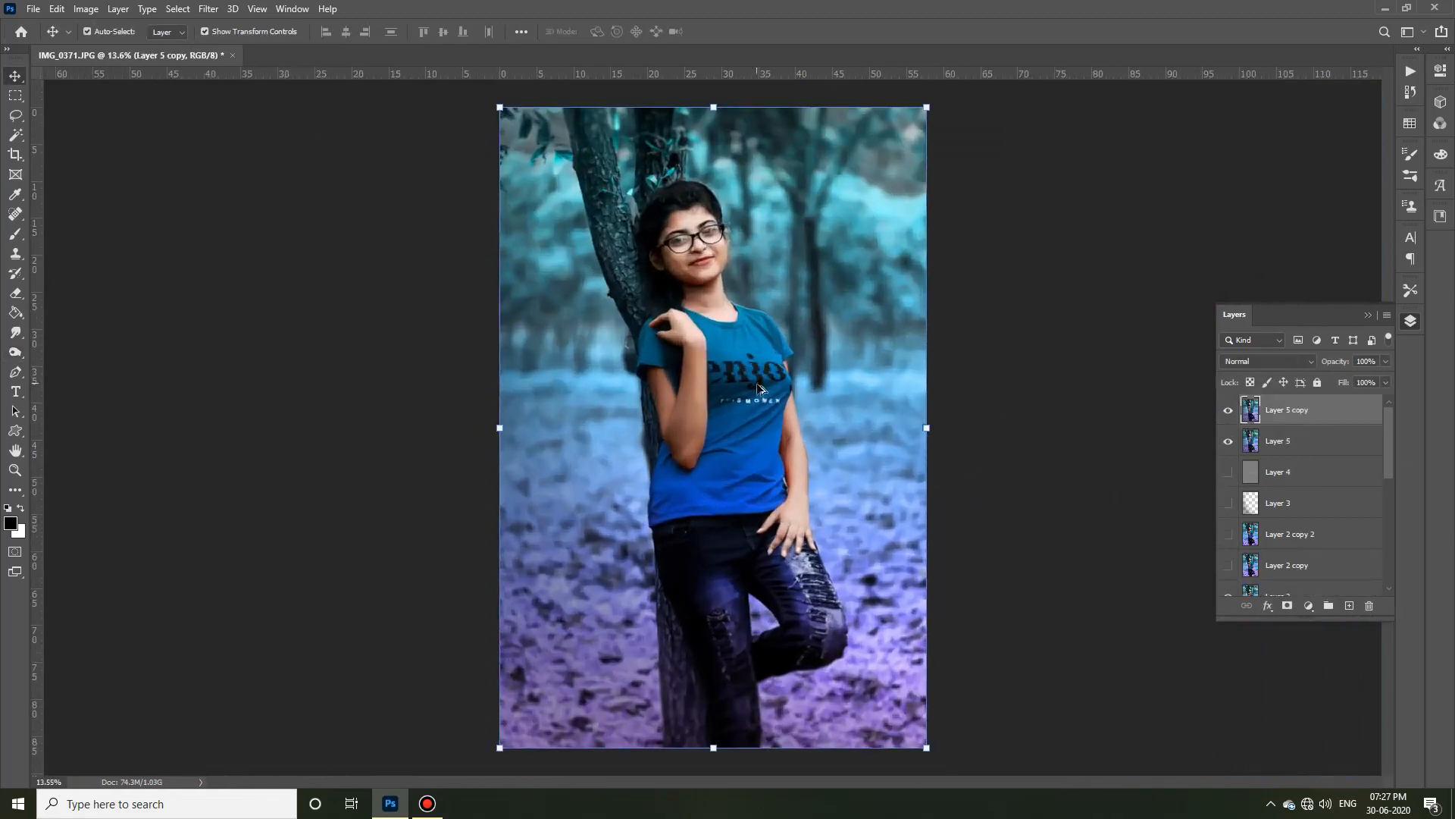
# Step: Open the duplicate layer in ParticleShop and try orange Fabric Fantasy Silk Scarf strokes beside the tree trunk
pyautogui.click(208, 8)
pyautogui.moveTo(277, 389)
pyautogui.click(415, 390)
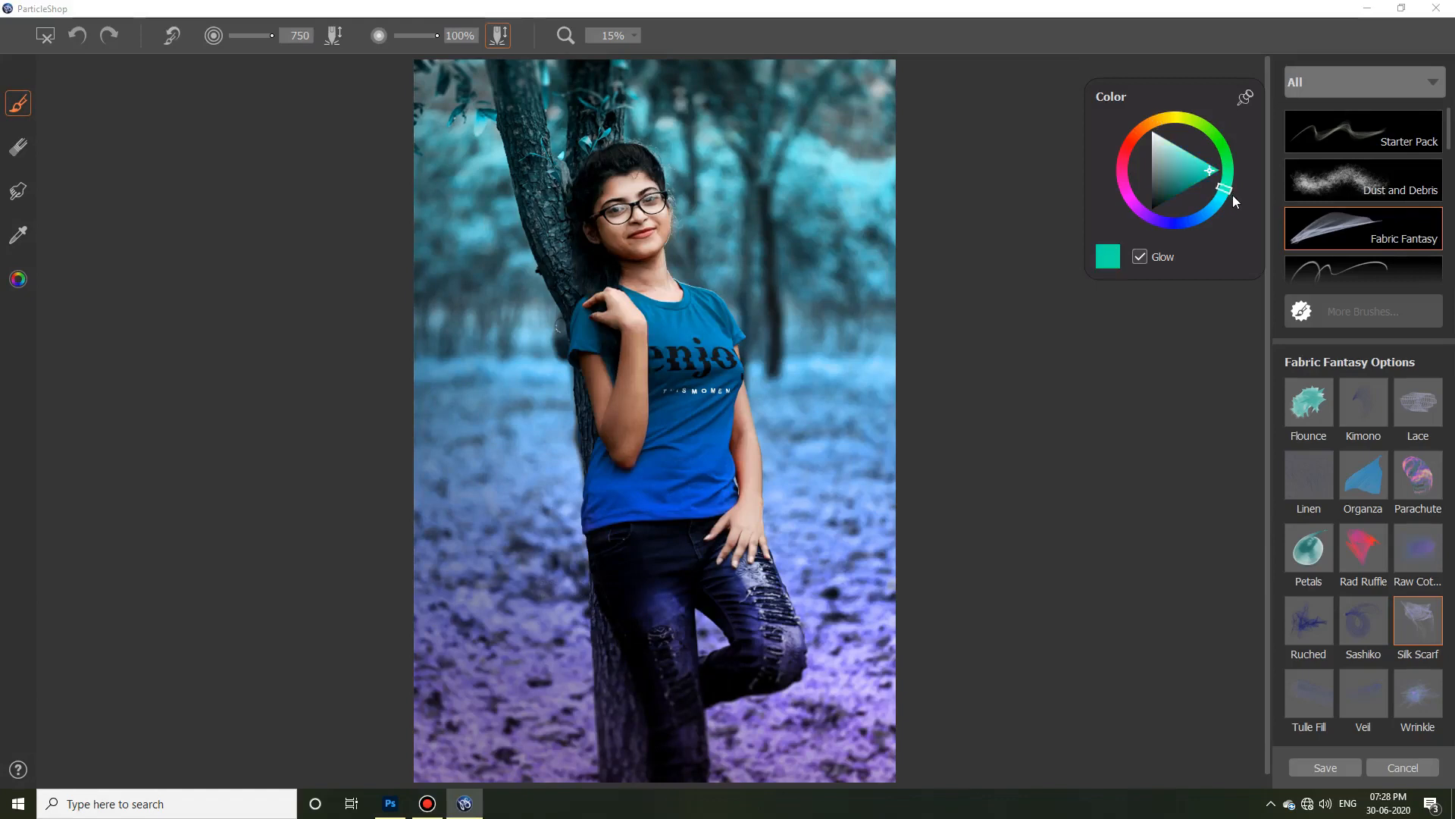
pyautogui.scroll(-1, 811, 304)
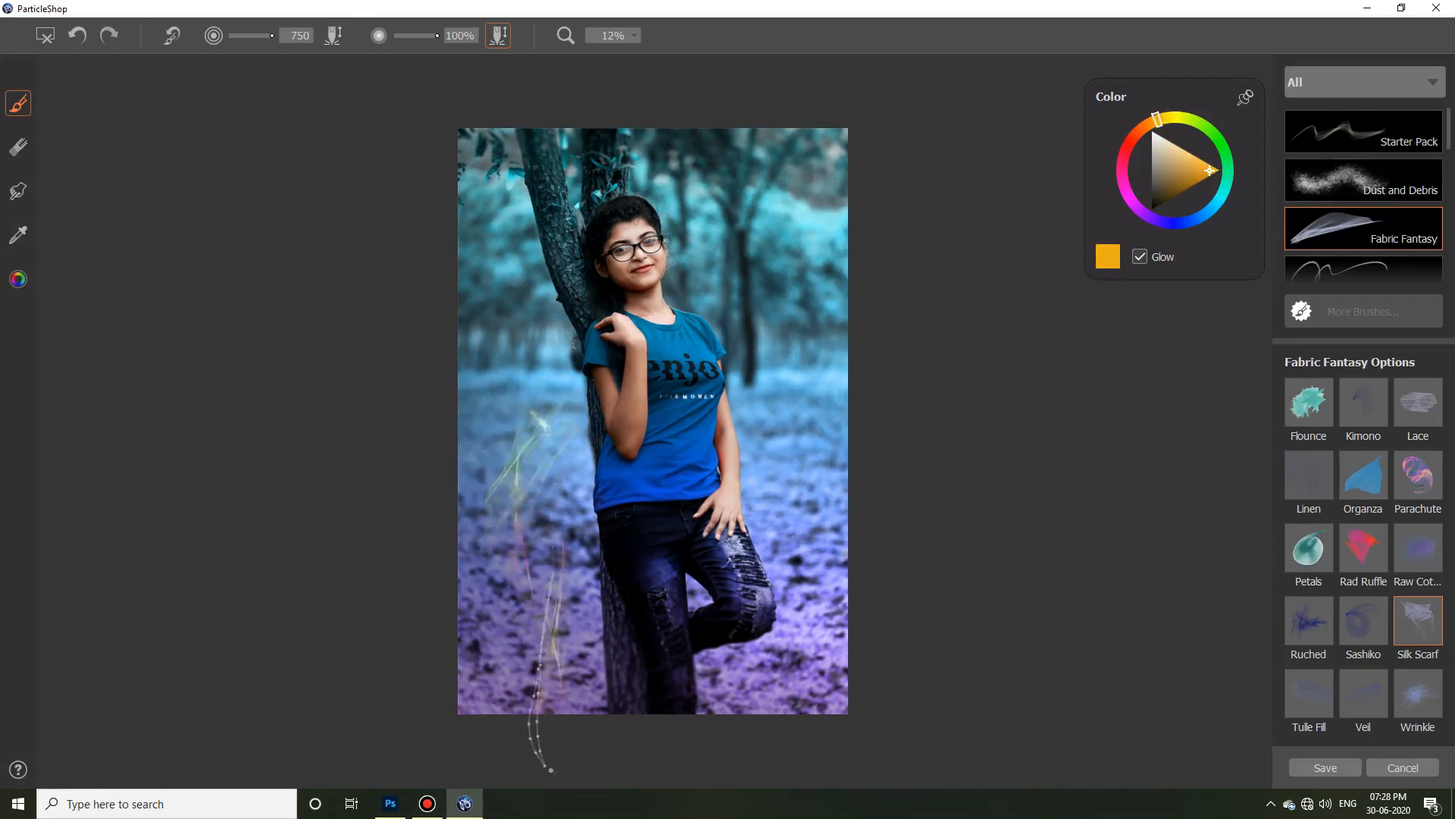
# Step: Try a blue Organza stroke over the trees and the Graphic Impact Tangled brush in yellow
pyautogui.click(1363, 480)
pyautogui.click(1140, 257)
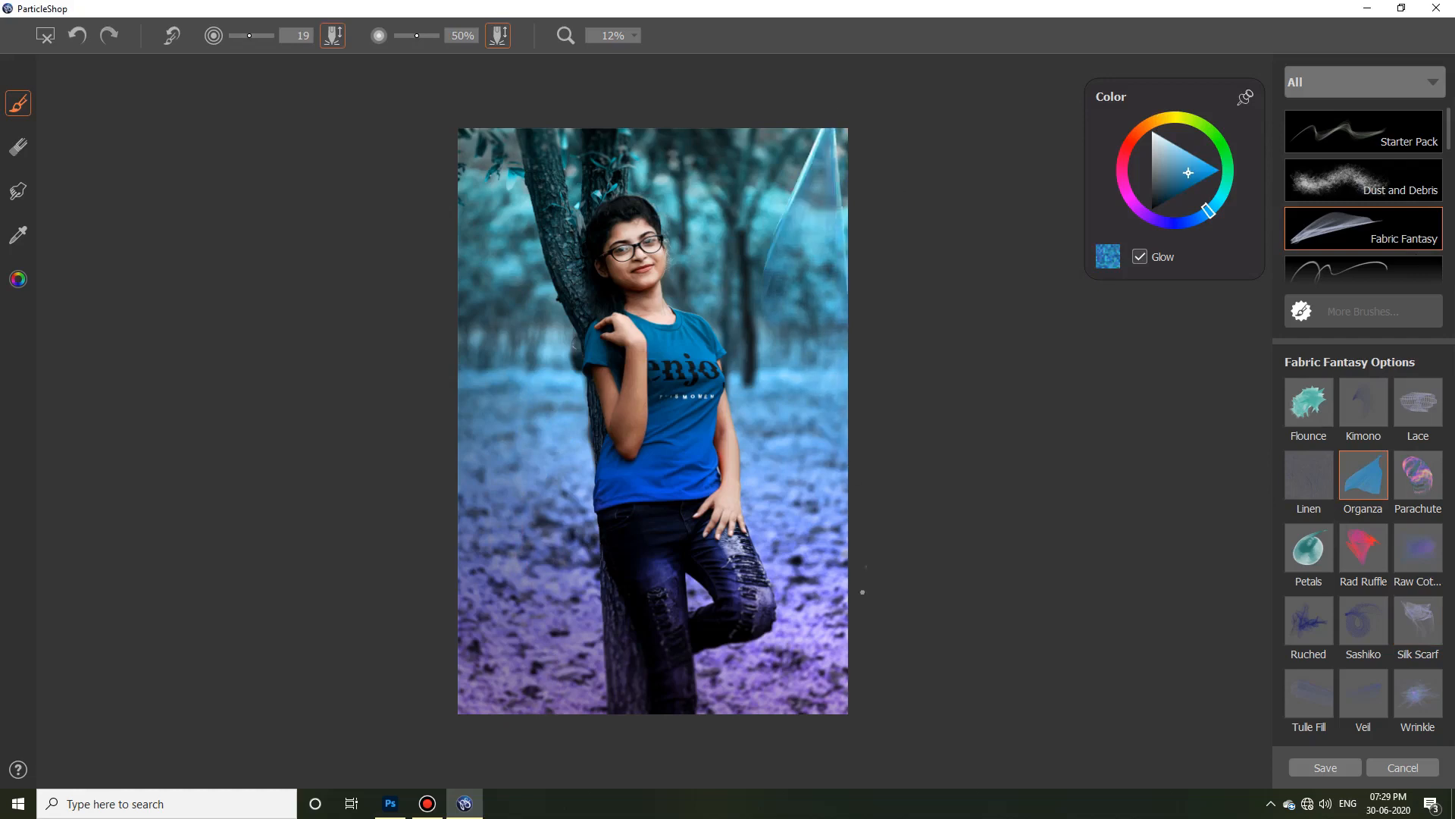
pyautogui.scroll(-3, 1364, 228)
pyautogui.click(1365, 133)
pyautogui.click(1164, 117)
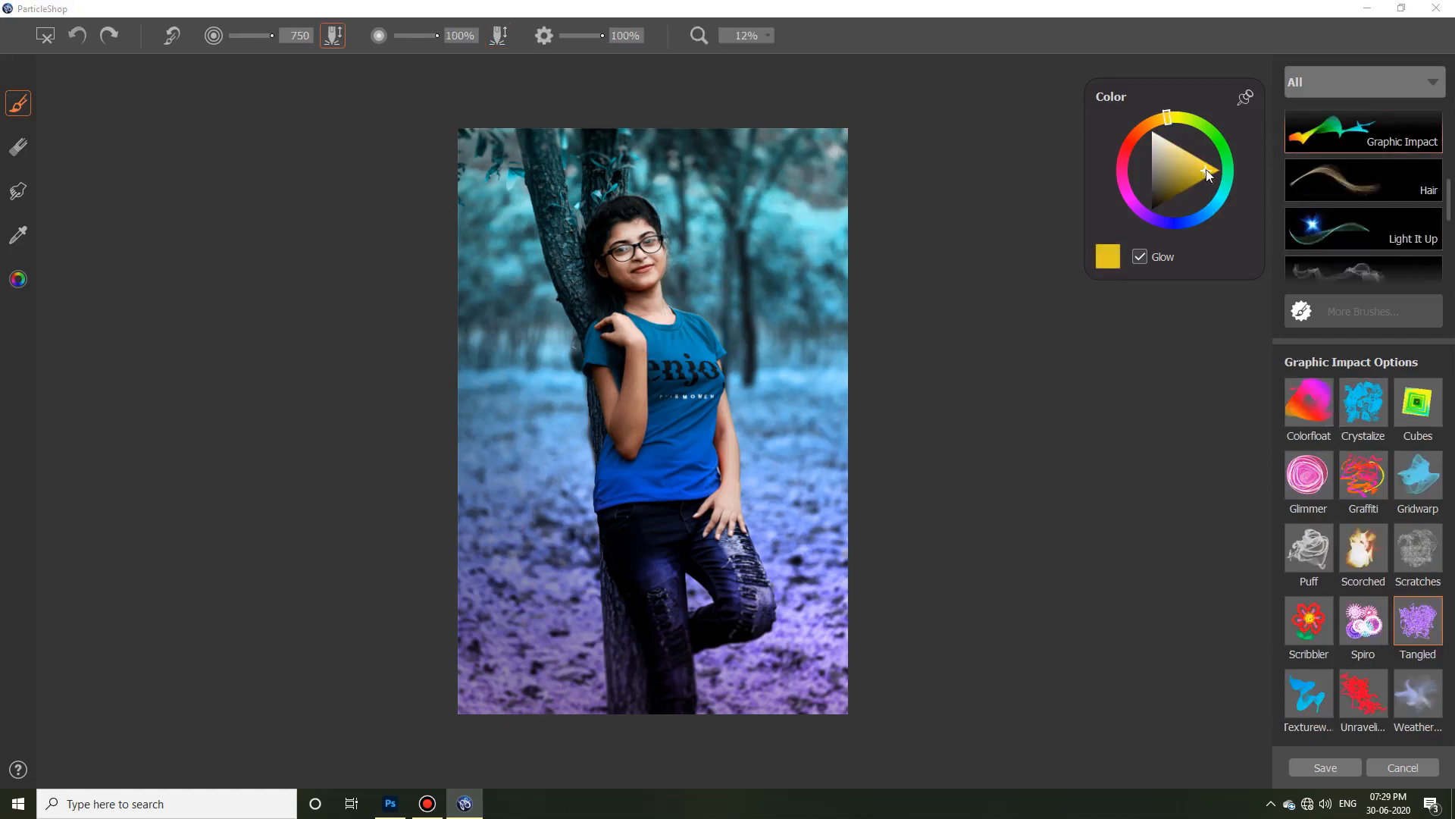
# Step: Try the Light It Up brushes and a yellow Core Pack Ionized stroke over the trees in the background
pyautogui.click(1372, 220)
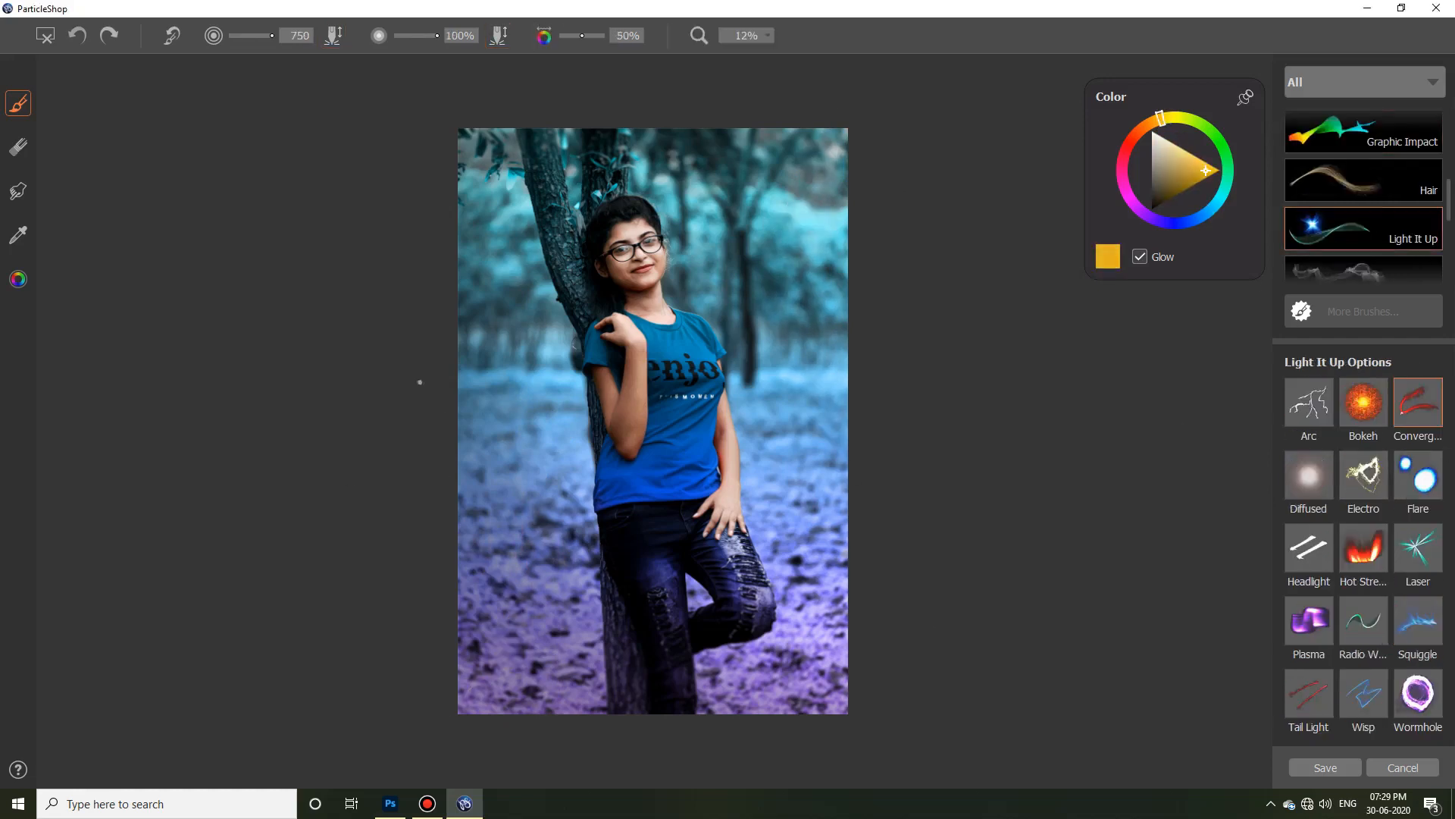
pyautogui.scroll(-3, 1301, 260)
pyautogui.click(1365, 262)
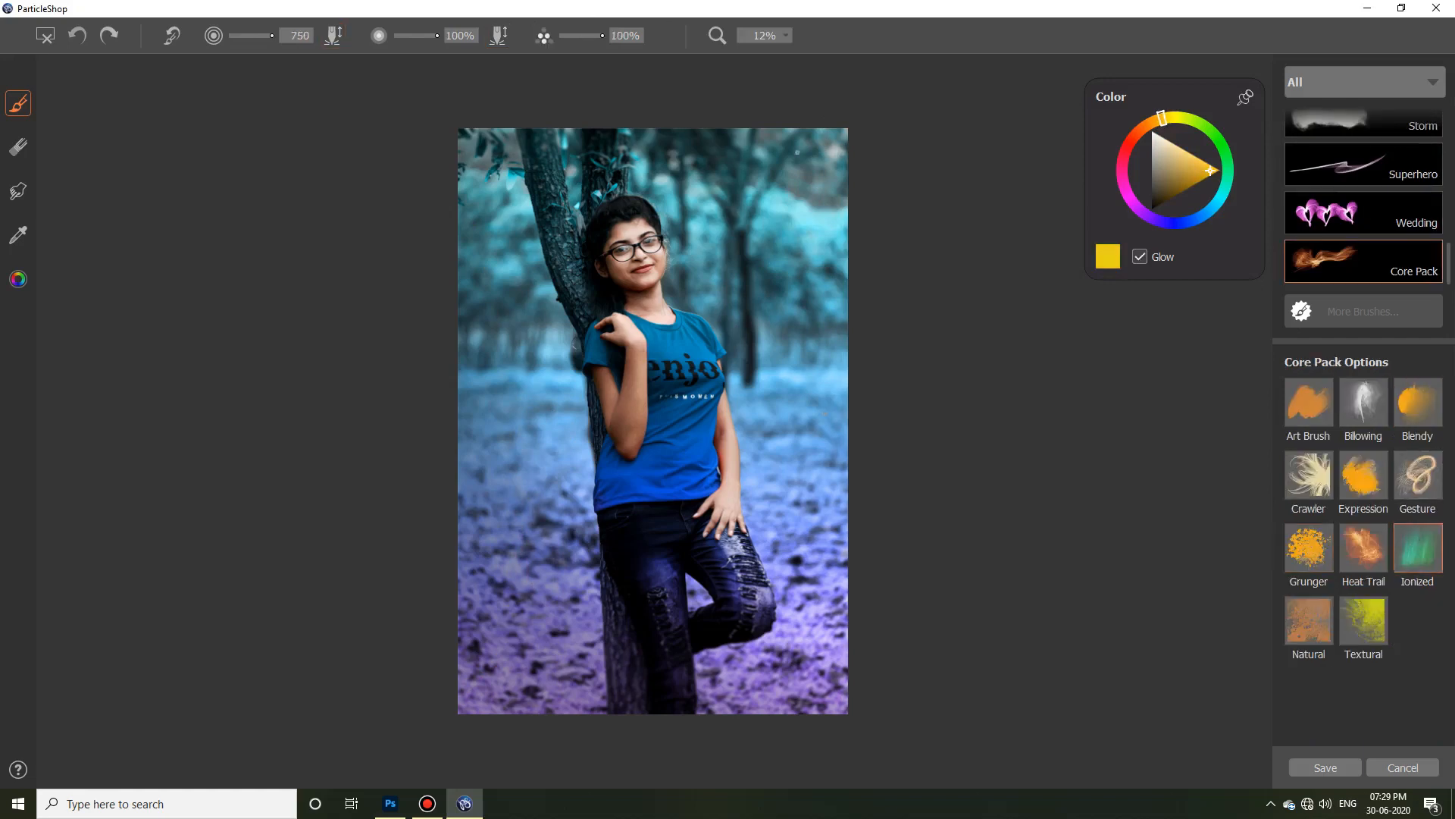
pyautogui.moveTo(811, 144); pyautogui.dragTo(849, 235)
# Step: Try a yellow Starter Pack Flame stroke over the ground beside the tree trunk
pyautogui.scroll(5, 1366, 209)
pyautogui.click(1356, 132)
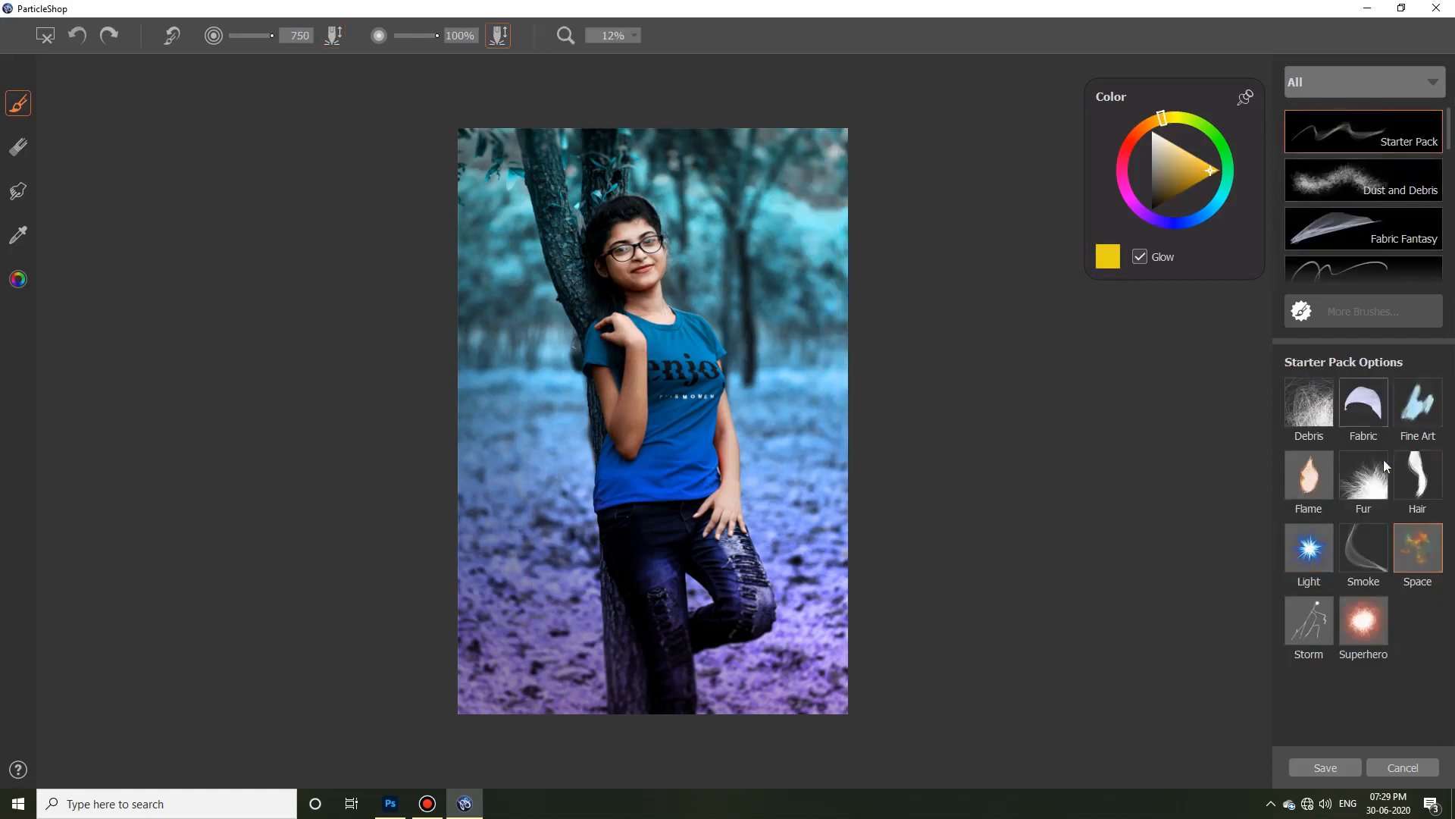
pyautogui.moveTo(475, 718); pyautogui.dragTo(630, 689)
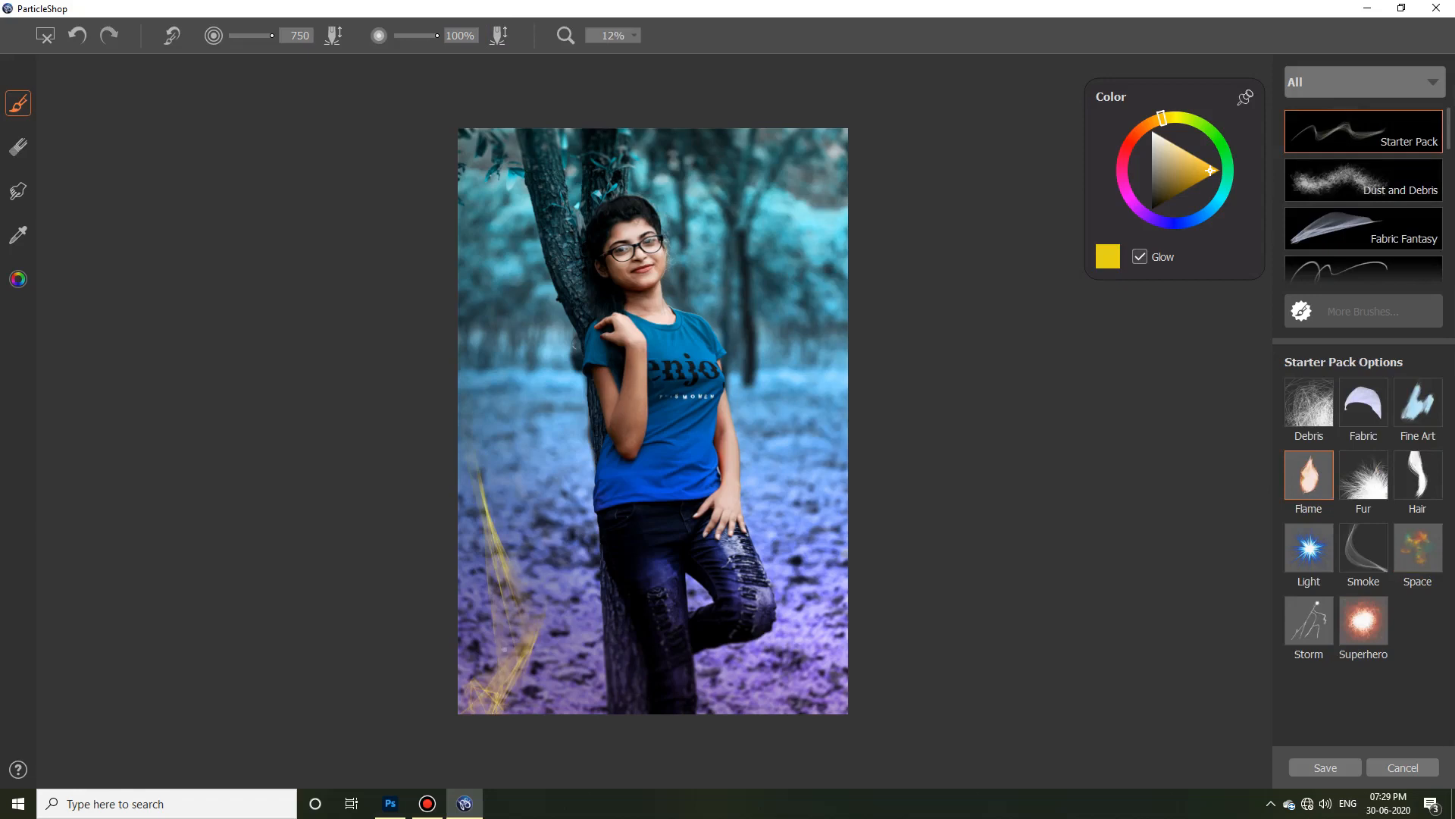
pyautogui.hotkey('ctrl', 'z')
# Step: Try magenta Flame strokes on the ground beside the trunk, plus the Starter Pack Debris, Fur and Smoke brushes
pyautogui.click(1226, 162)
pyautogui.click(1135, 179)
pyautogui.moveTo(444, 724); pyautogui.dragTo(491, 686)
pyautogui.moveTo(546, 734)
pyautogui.mouseDown()
pyautogui.moveTo(485, 686)
pyautogui.moveTo(535, 691)
pyautogui.mouseUp()
pyautogui.click(1294, 412)
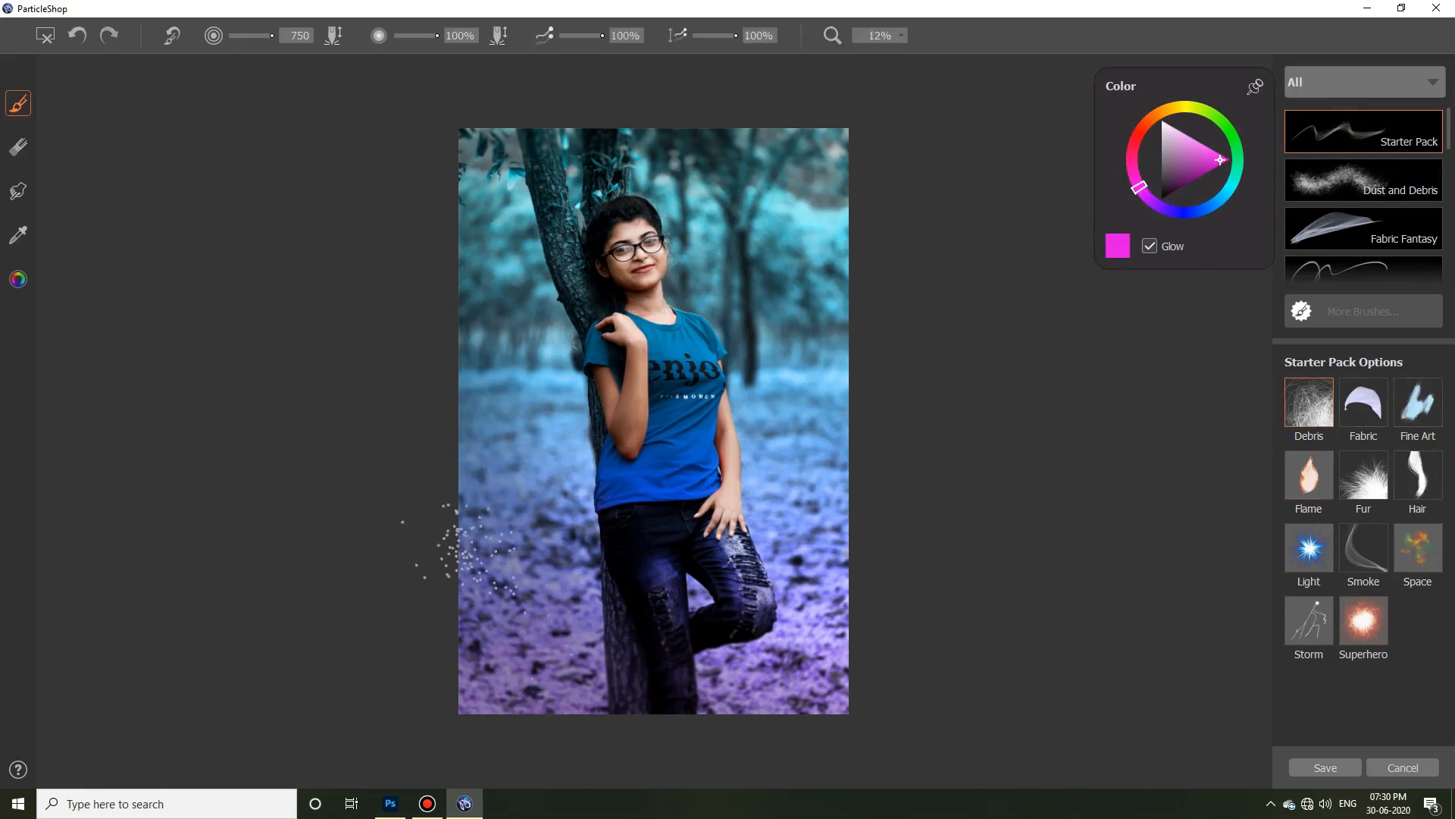
pyautogui.click(1376, 489)
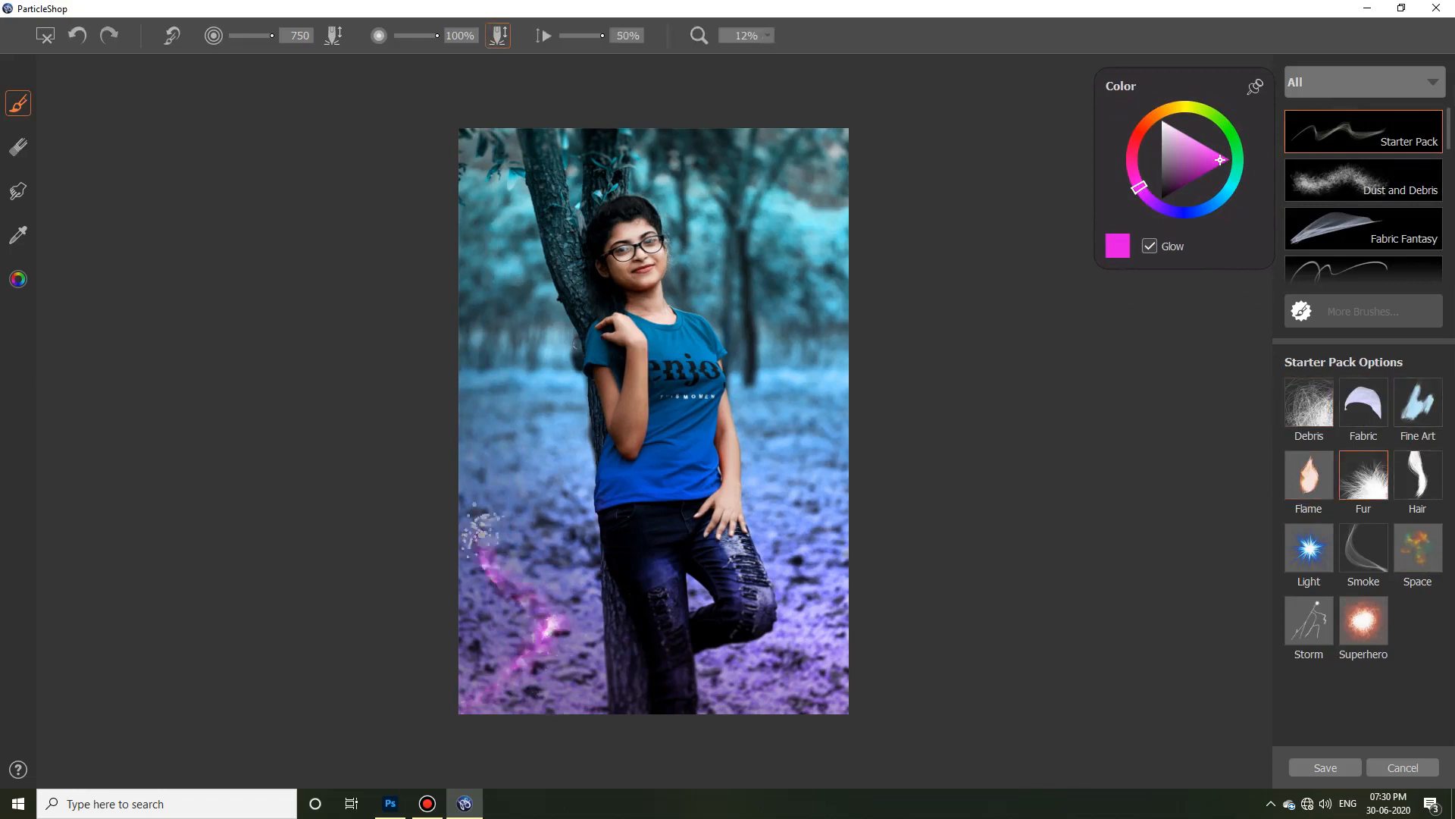
pyautogui.click(1372, 534)
# Step: Try a cyan Light brush stroke with a different brush texture along the lower tree trunk
pyautogui.click(1309, 548)
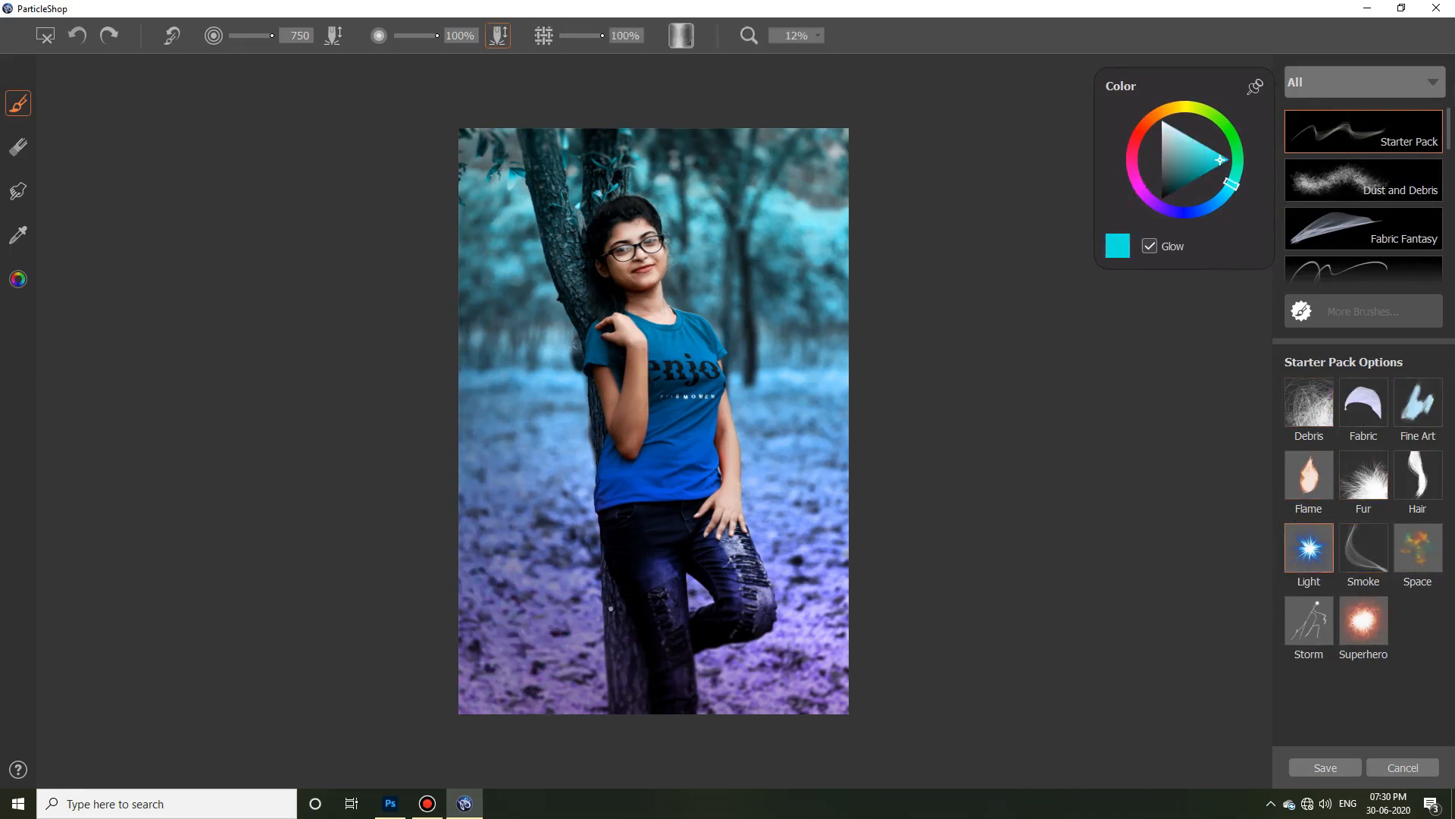
pyautogui.click(681, 36)
pyautogui.moveTo(609, 574); pyautogui.dragTo(595, 708)
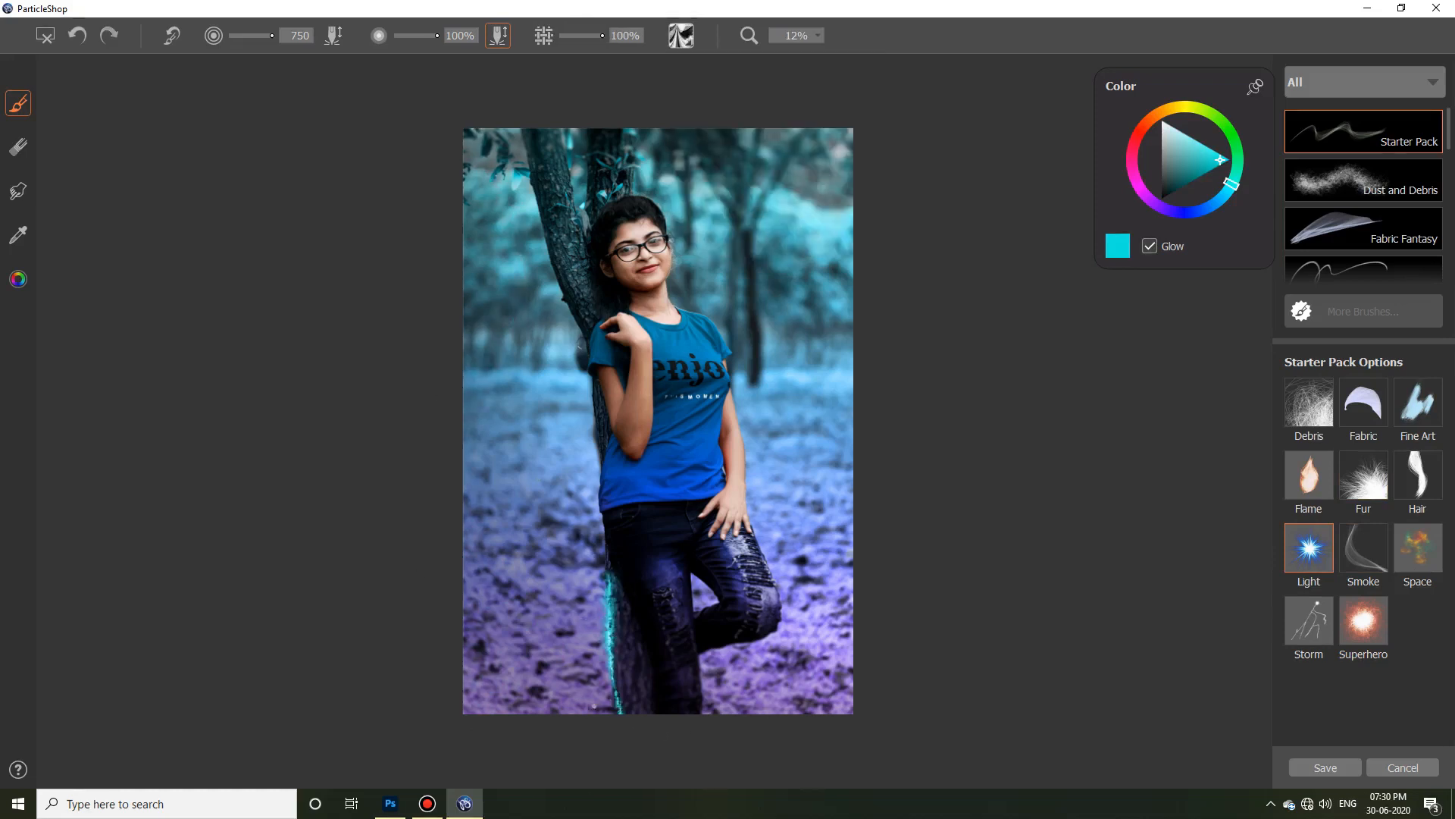
# Step: Try a cyan Light stroke at size 64 along the outer edge of the leaning upper trunk
pyautogui.scroll(5, 644, 350)
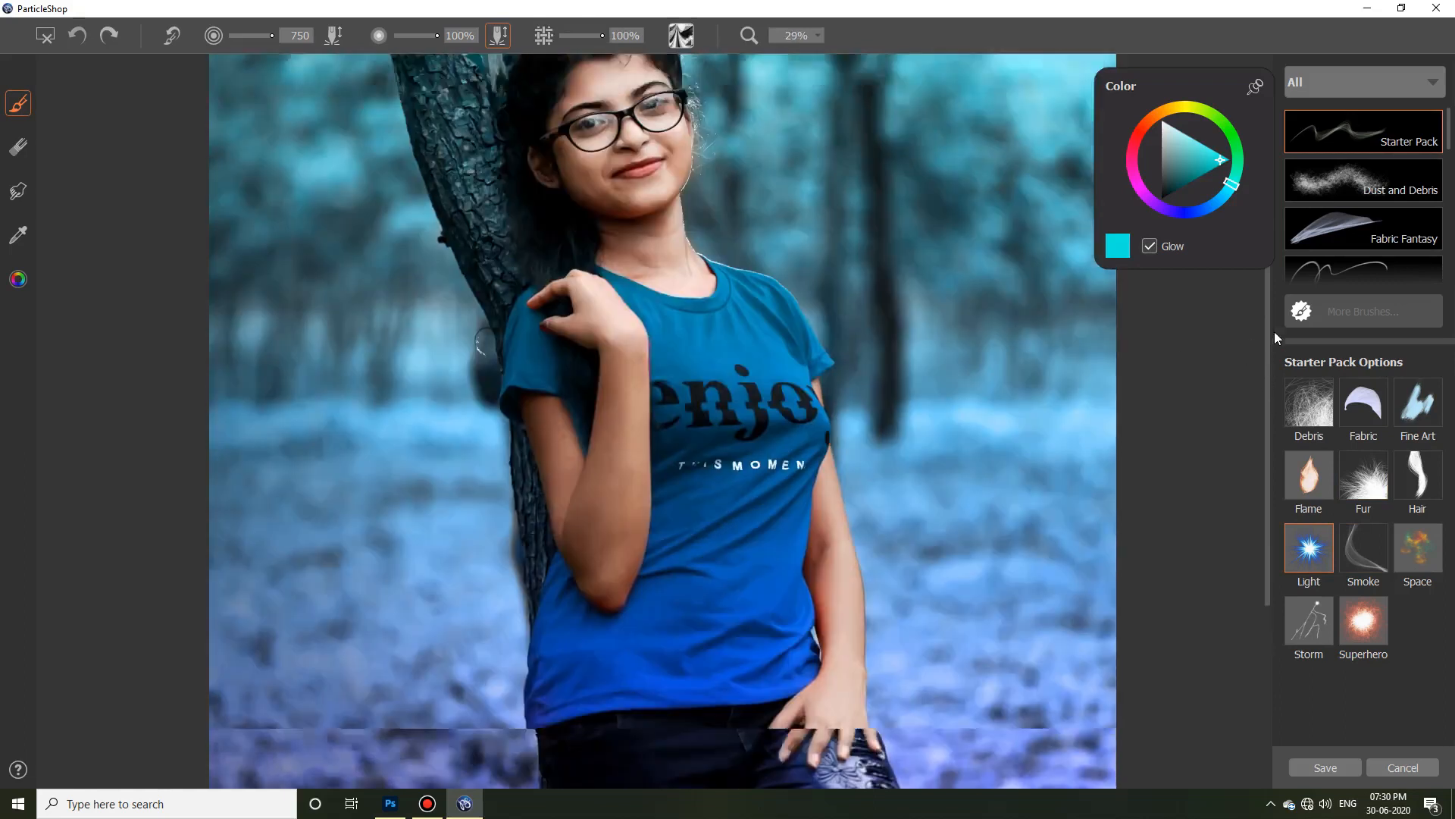
pyautogui.moveTo(1274, 333); pyautogui.dragTo(1258, 177)
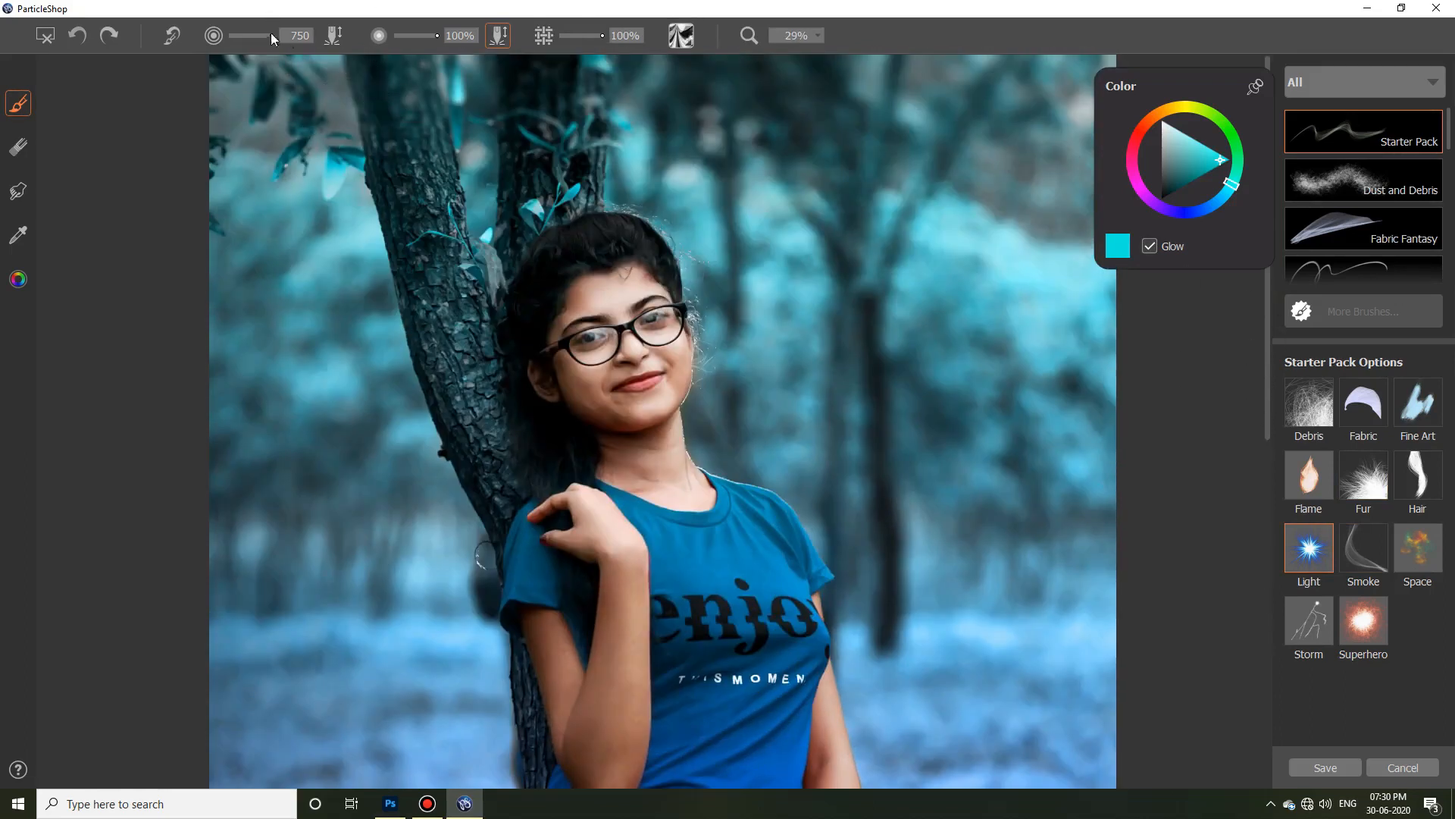
pyautogui.moveTo(346, 57)
pyautogui.mouseDown()
pyautogui.moveTo(392, 251)
pyautogui.moveTo(488, 522)
pyautogui.mouseUp()
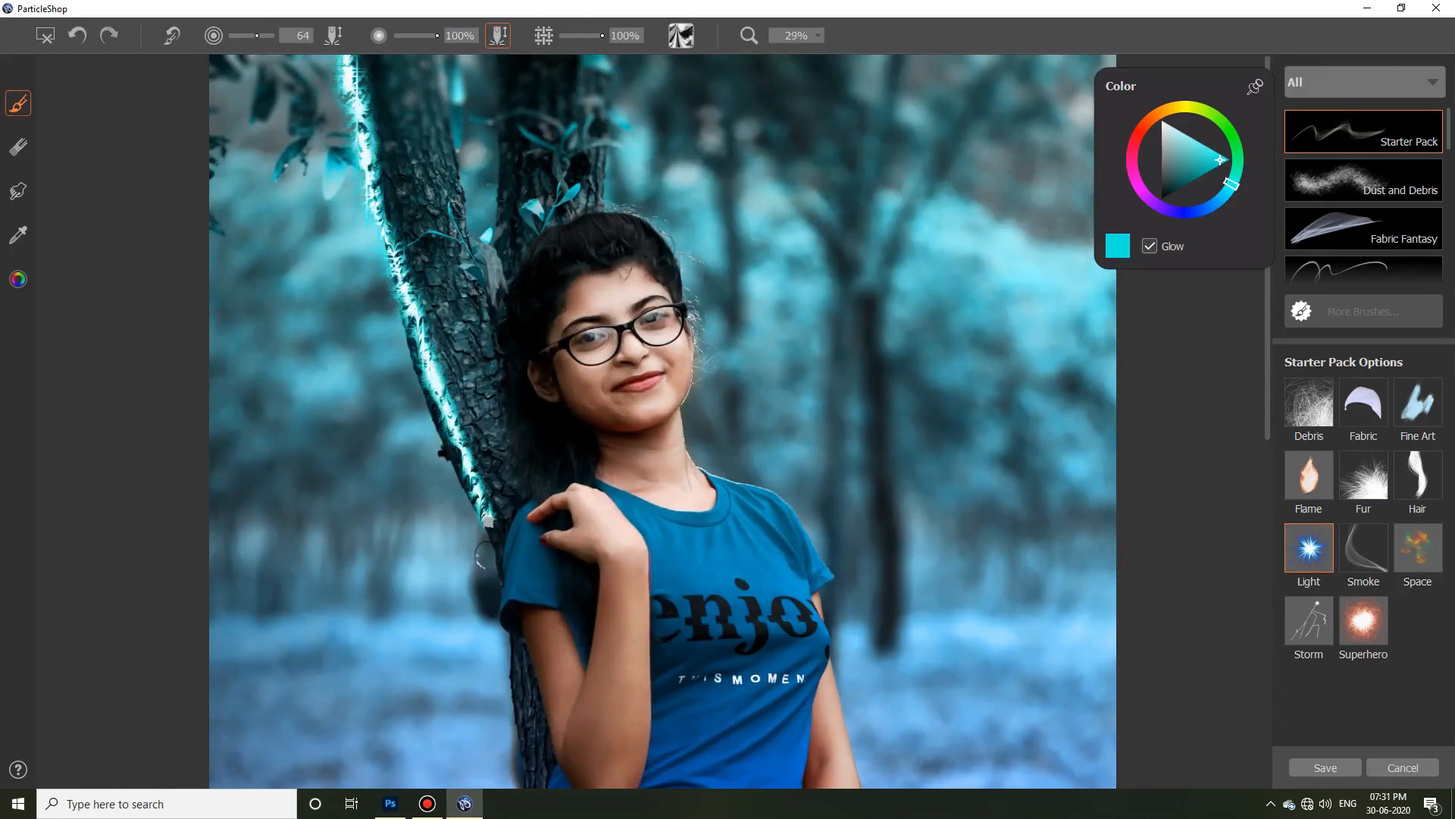
pyautogui.hotkey('ctrl', 'z')
# Step: Try another Light brush texture with a small dab and a size 750 cyan stroke on the upper trunk
pyautogui.moveTo(438, 39); pyautogui.dragTo(423, 40)
pyautogui.click(681, 35)
pyautogui.click(683, 164)
pyautogui.click(346, 80)
pyautogui.hotkey('ctrl', 'z')
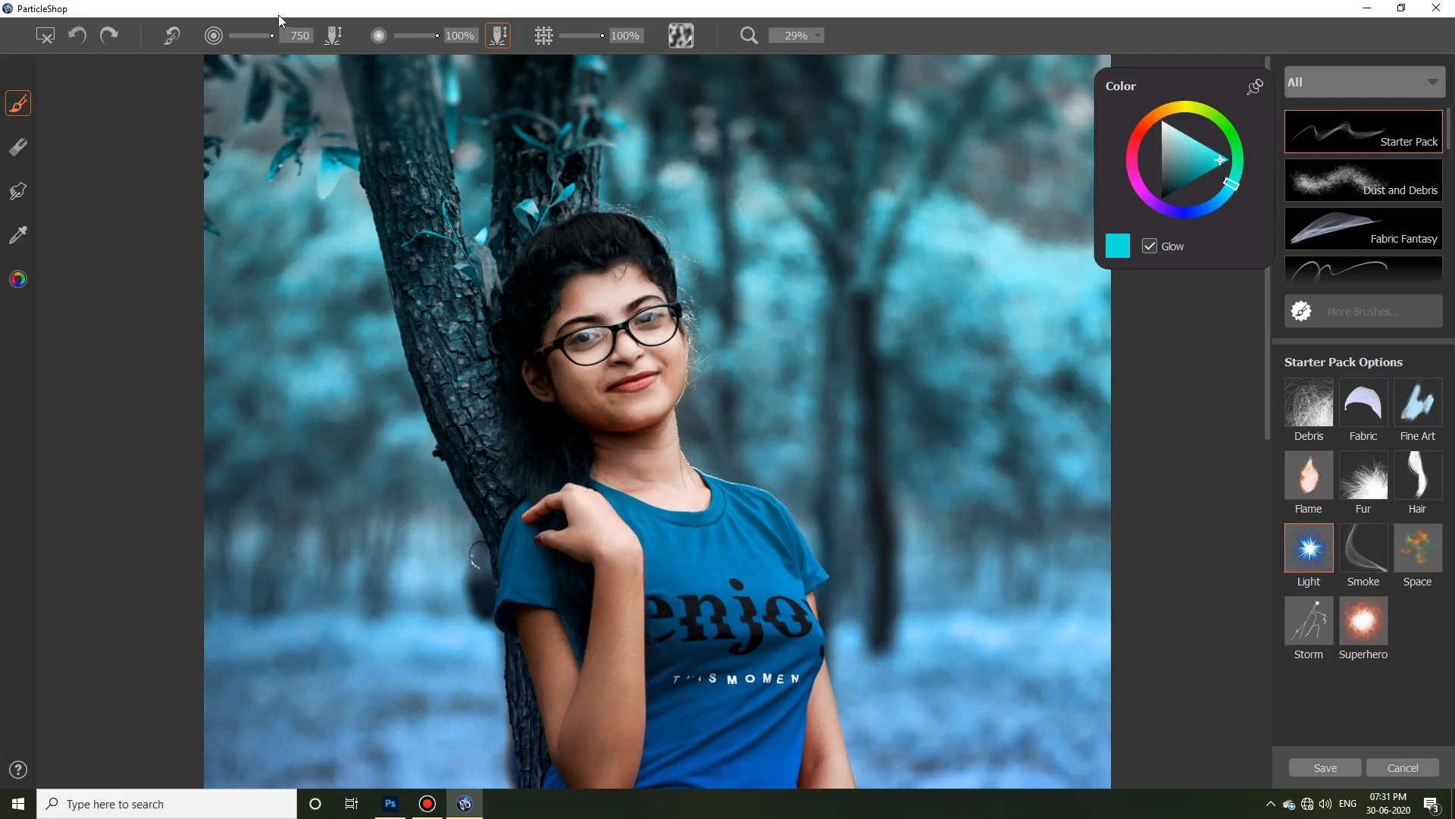
pyautogui.moveTo(341, 55); pyautogui.dragTo(420, 368)
pyautogui.hotkey('ctrl', 'z')
# Step: With a streaked Light texture at size 750, paint a cyan stroke down the leaning trunk's outer edge, ending in yellow beside the shoulder
pyautogui.click(682, 34)
pyautogui.click(731, 184)
pyautogui.click(681, 35)
pyautogui.click(720, 84)
pyautogui.moveTo(255, 35)
pyautogui.mouseDown()
pyautogui.moveTo(340, 64)
pyautogui.moveTo(387, 307)
pyautogui.moveTo(486, 540)
pyautogui.moveTo(491, 584)
pyautogui.mouseUp()
pyautogui.click(1187, 109)
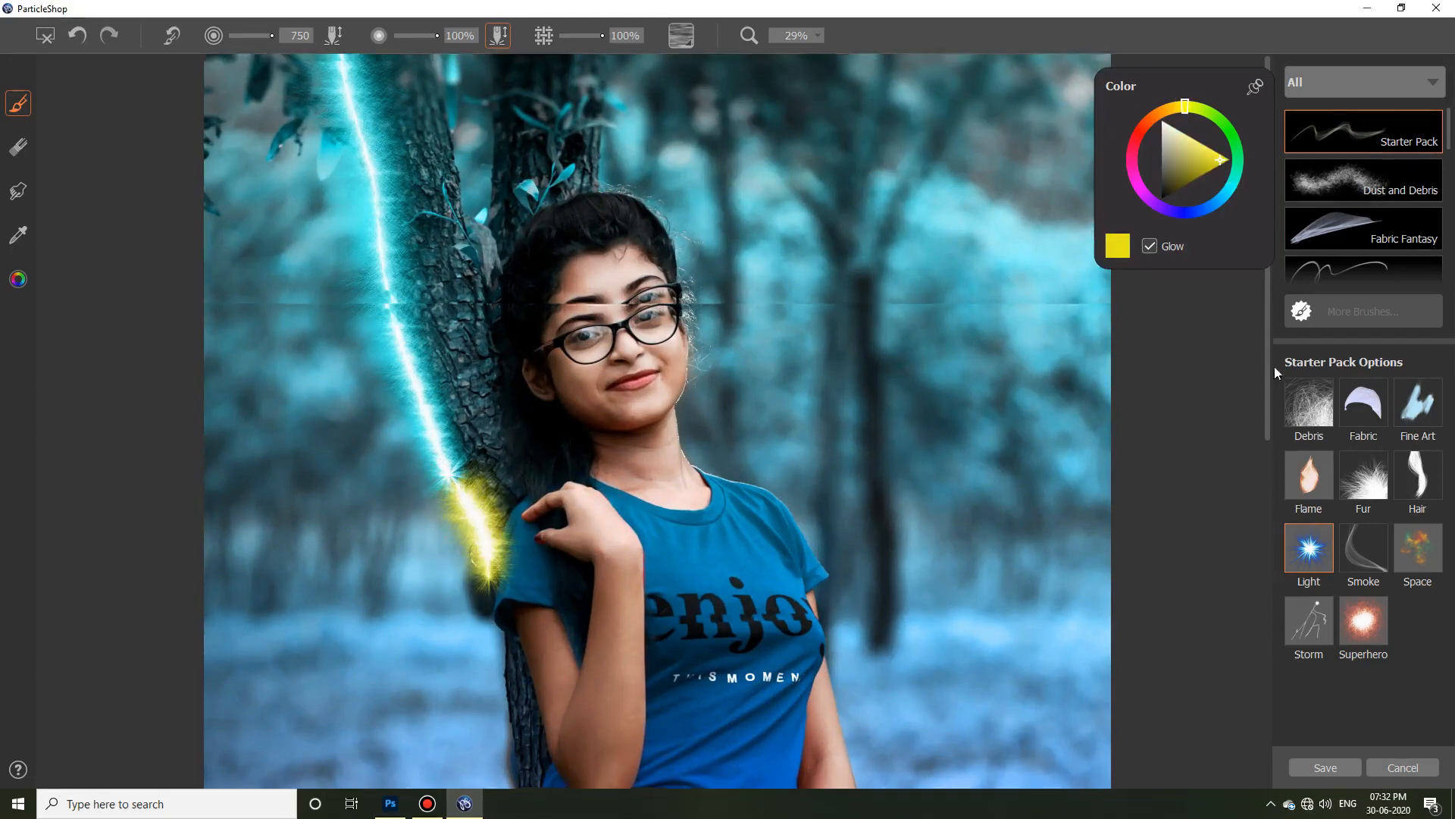
# Step: Paint a glowing magenta Light stroke down the second trunk above the woman's head, redoing the first attempt
pyautogui.click(1133, 172)
pyautogui.moveTo(482, 59)
pyautogui.mouseDown()
pyautogui.moveTo(494, 170)
pyautogui.moveTo(476, 313)
pyautogui.mouseUp()
pyautogui.hotkey('ctrl', 'z')
pyautogui.moveTo(495, 56); pyautogui.dragTo(488, 279)
# Step: Try a magenta Light stroke down the trunk beside the woman's bent arm
pyautogui.moveTo(1267, 317); pyautogui.dragTo(1267, 537)
pyautogui.moveTo(504, 212); pyautogui.dragTo(504, 504)
pyautogui.hotkey('ctrl', 'z')
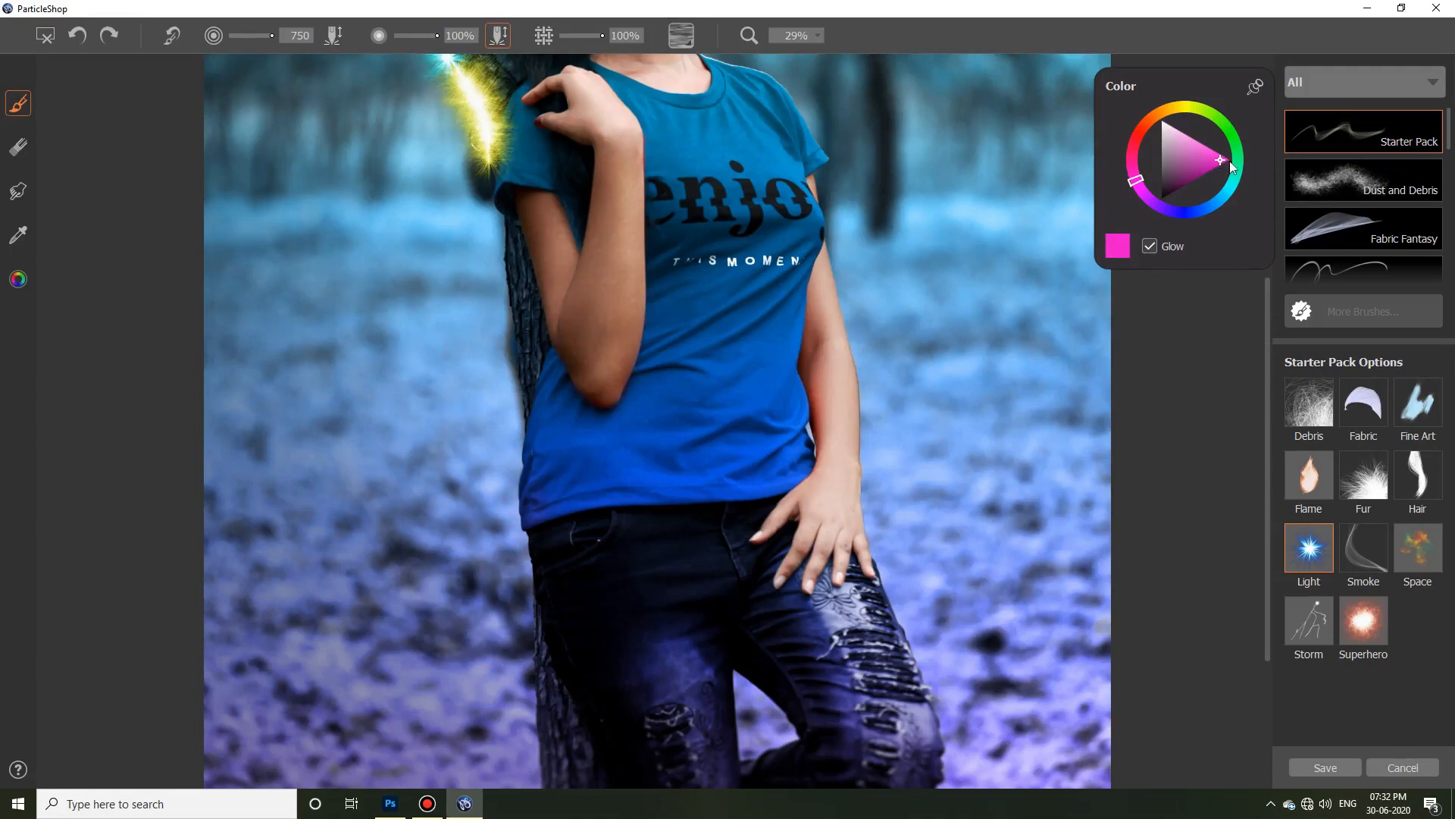
# Step: Switch the color to blue and paint a Light stroke down the trunk edge beside the bent arm
pyautogui.moveTo(1148, 116); pyautogui.dragTo(1172, 101)
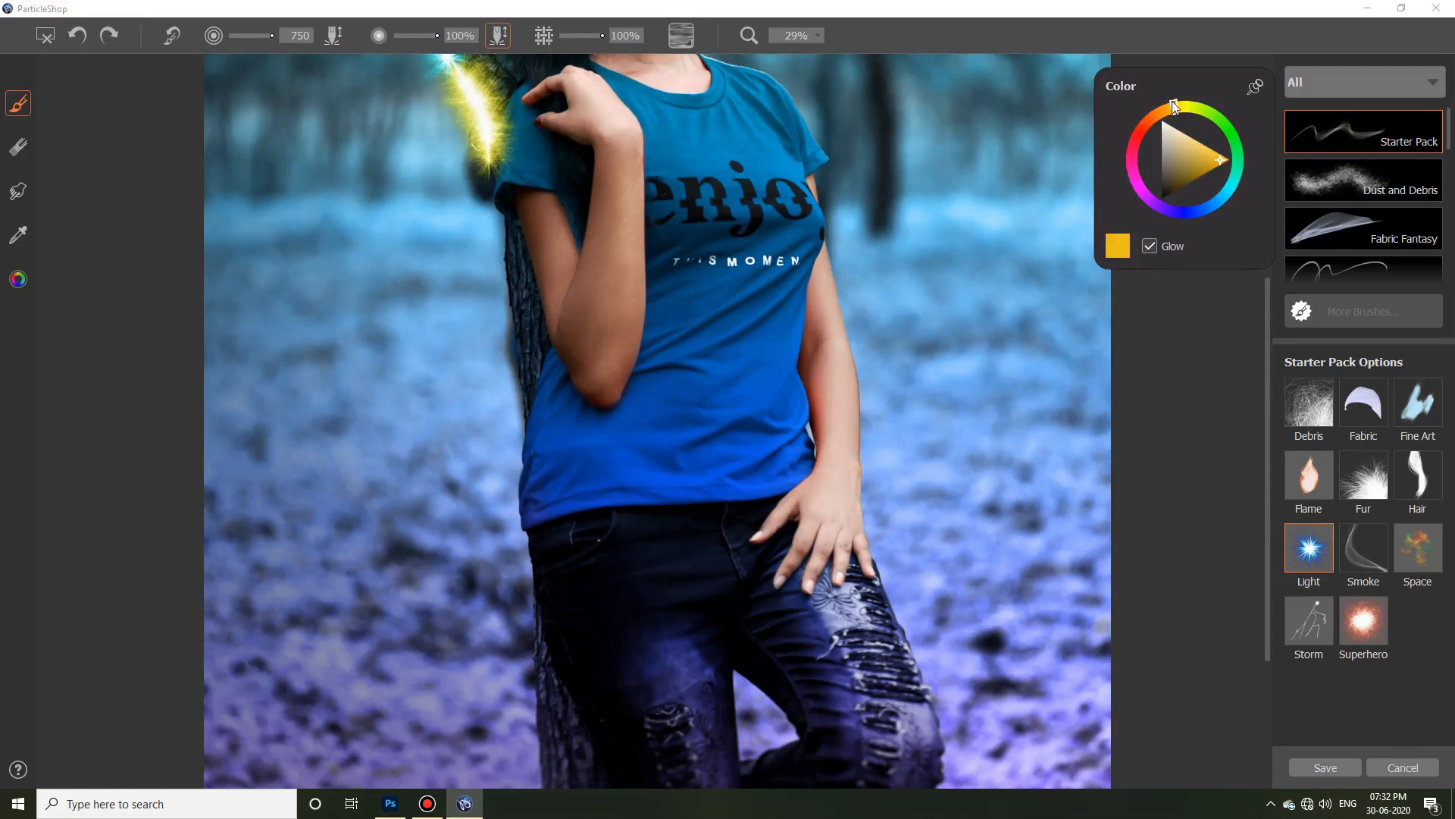
pyautogui.click(1228, 197)
pyautogui.scroll(2, 1268, 288)
pyautogui.moveTo(451, 188)
pyautogui.mouseDown()
pyautogui.moveTo(444, 323)
pyautogui.moveTo(470, 504)
pyautogui.mouseUp()
# Step: Paint a magenta Light stroke down the lower trunk edge from the hip to the photo's bottom
pyautogui.scroll(-5, 1269, 322)
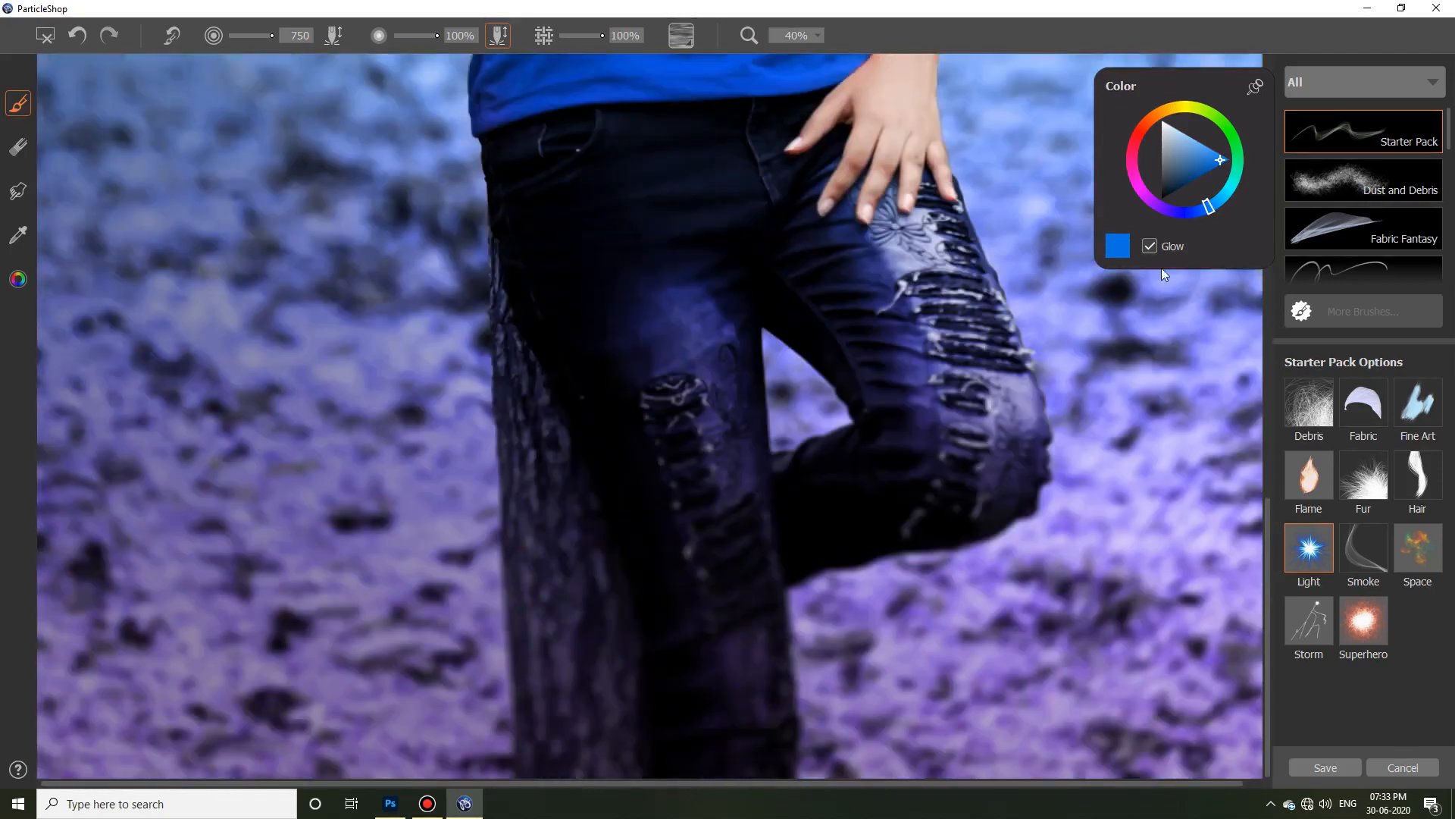
pyautogui.moveTo(491, 232); pyautogui.dragTo(516, 775)
pyautogui.scroll(-5, 628, 538)
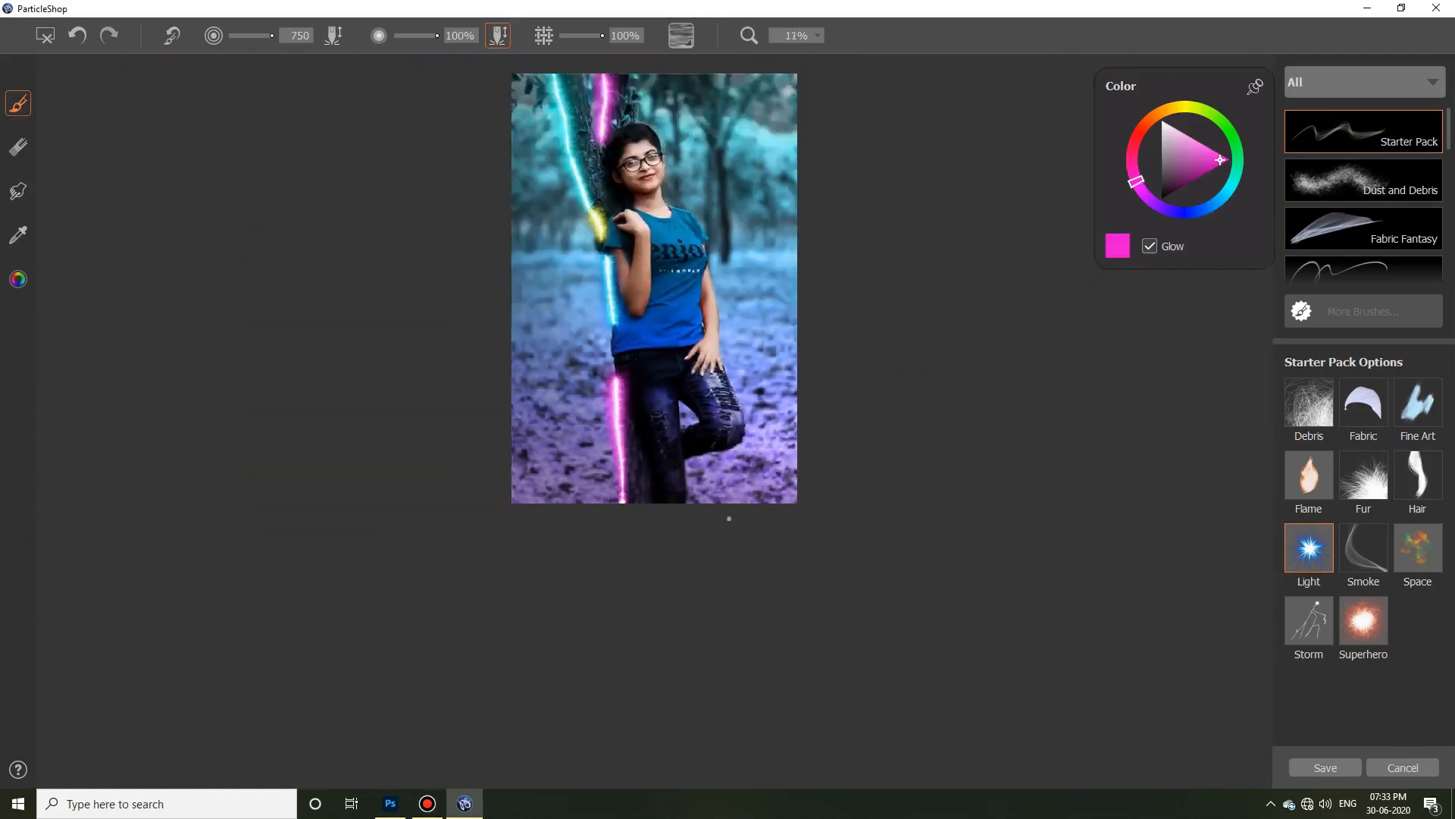
# Step: Examine the colored light strokes along the tree trunk across the whole portrait
pyautogui.moveTo(1269, 379); pyautogui.dragTo(1269, 315)
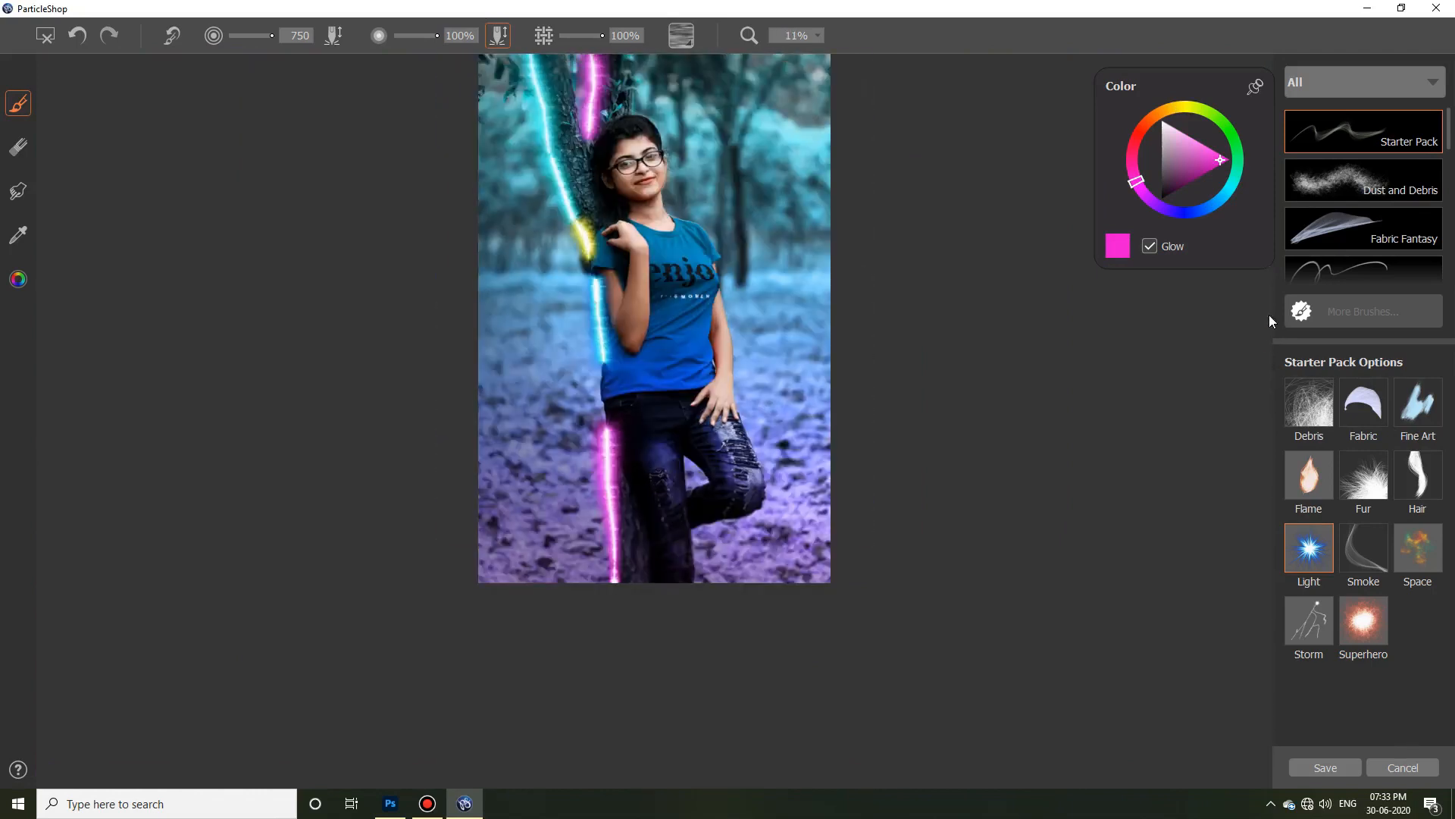
pyautogui.scroll(4, 722, 288)
pyautogui.scroll(-4, 722, 288)
pyautogui.scroll(1, 723, 288)
pyautogui.scroll(2, 727, 296)
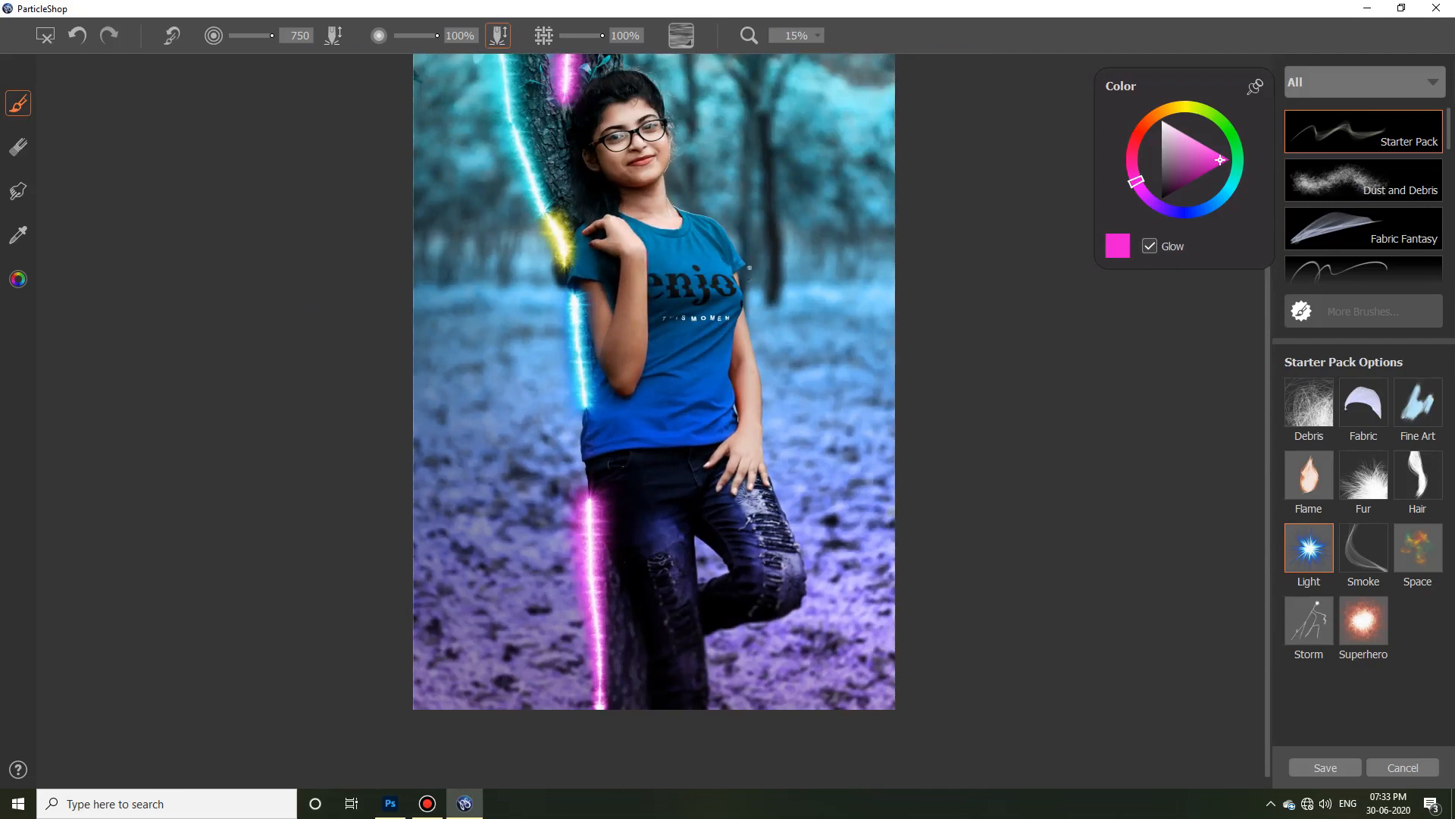
pyautogui.scroll(6, 753, 268)
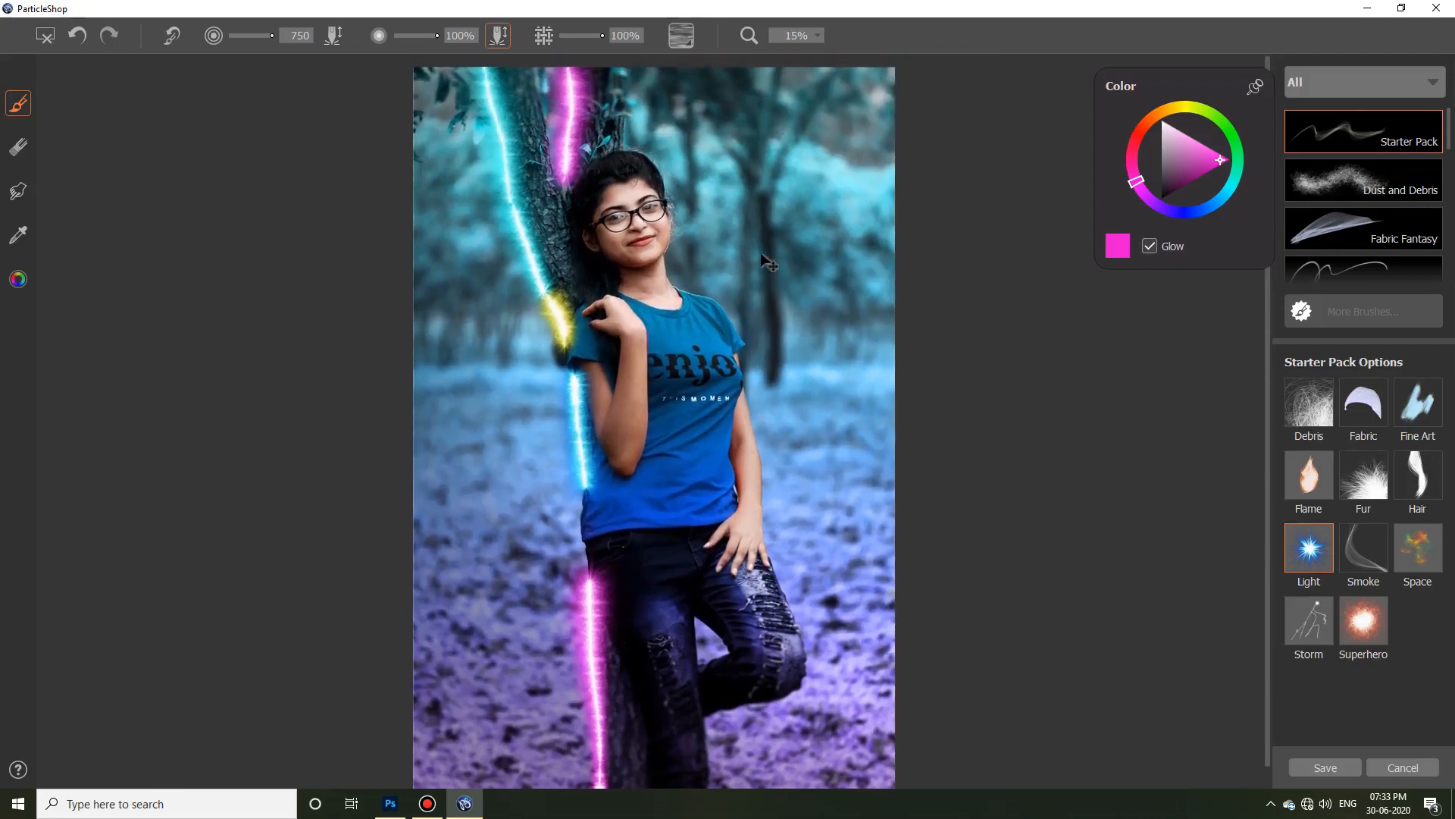
pyautogui.scroll(-1, 767, 262)
# Step: Try Fabric Fantasy strokes over the ground beside the trunk, using Organza in magenta and Flounce in yellow
pyautogui.click(1364, 229)
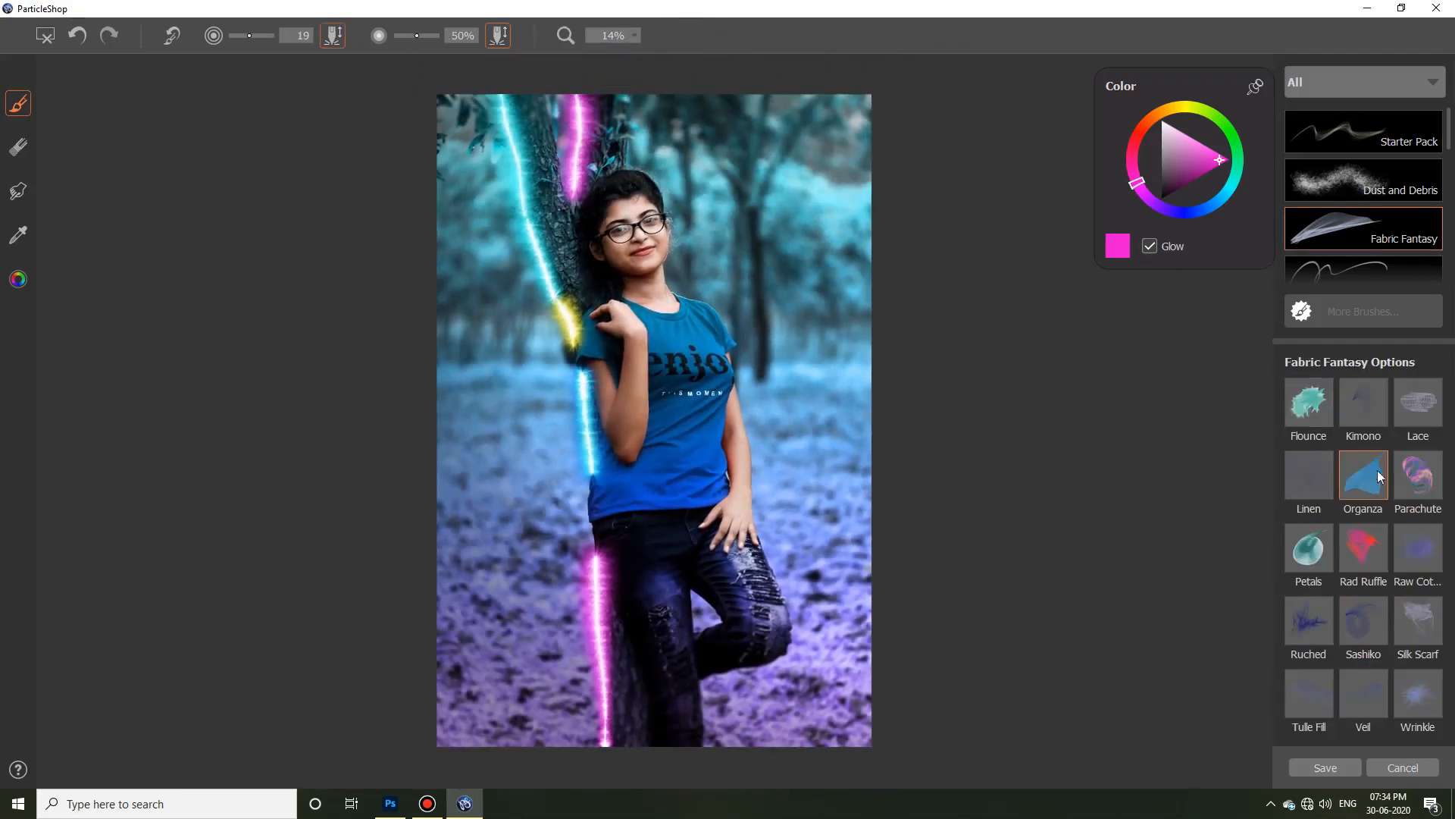
pyautogui.moveTo(423, 716); pyautogui.dragTo(280, 262)
pyautogui.hotkey('ctrl', 'z')
pyautogui.click(1172, 104)
pyautogui.moveTo(485, 724); pyautogui.dragTo(436, 409)
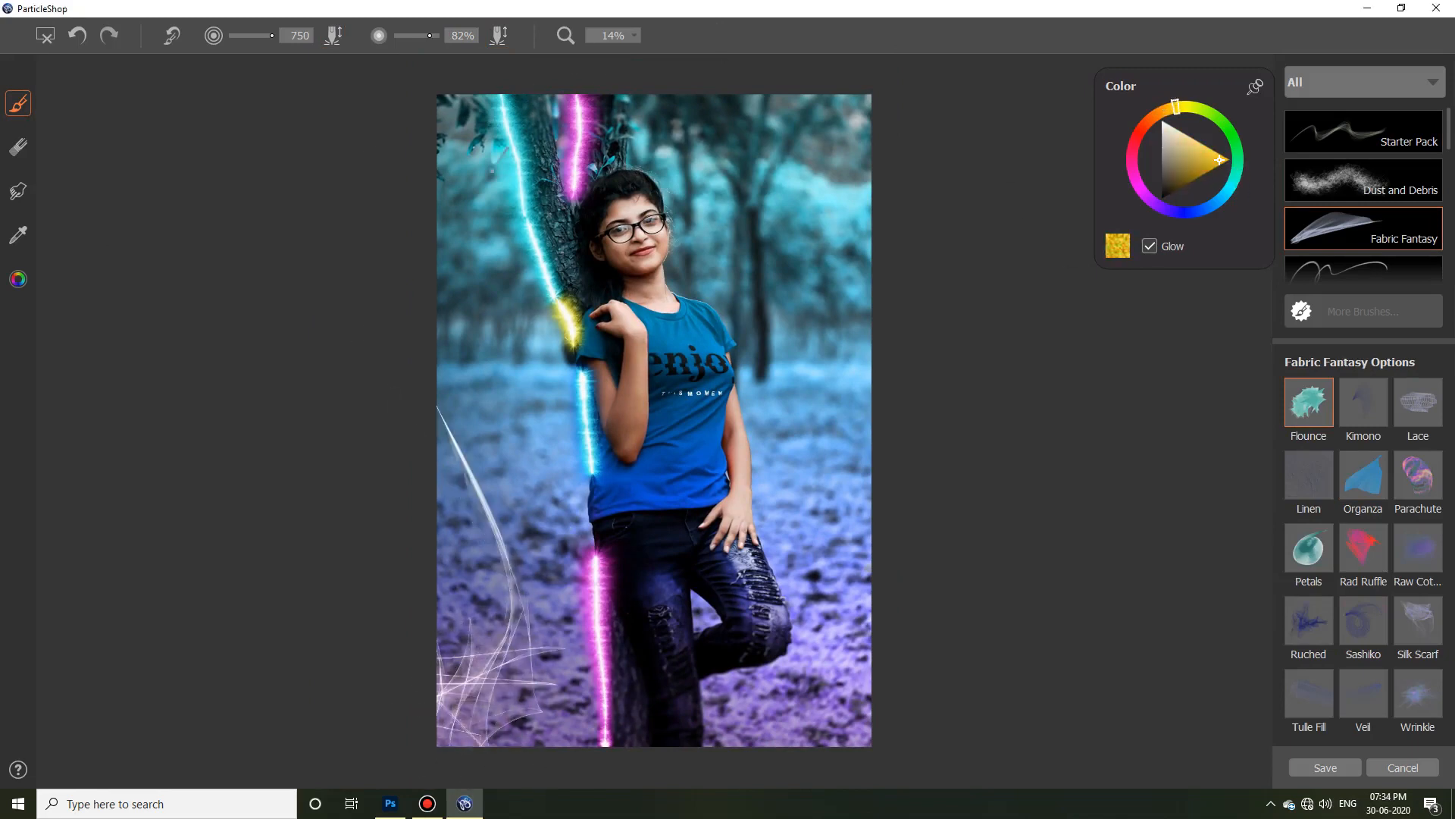
# Step: Try the Fabric Fantasy Parachute and Petals brushes with strokes across the ground beside the lower trunk
pyautogui.click(1419, 470)
pyautogui.moveTo(409, 515); pyautogui.dragTo(528, 680)
pyautogui.click(1309, 548)
pyautogui.moveTo(436, 590)
pyautogui.mouseDown()
pyautogui.moveTo(489, 421)
pyautogui.moveTo(612, 656)
pyautogui.mouseUp()
pyautogui.hotkey('ctrl', 'z')
pyautogui.hotkey('ctrl', 'z')
# Step: Try the Storm brushes, including a light blue Aurora stroke down the background on the woman's open side
pyautogui.scroll(-5, 1350, 189)
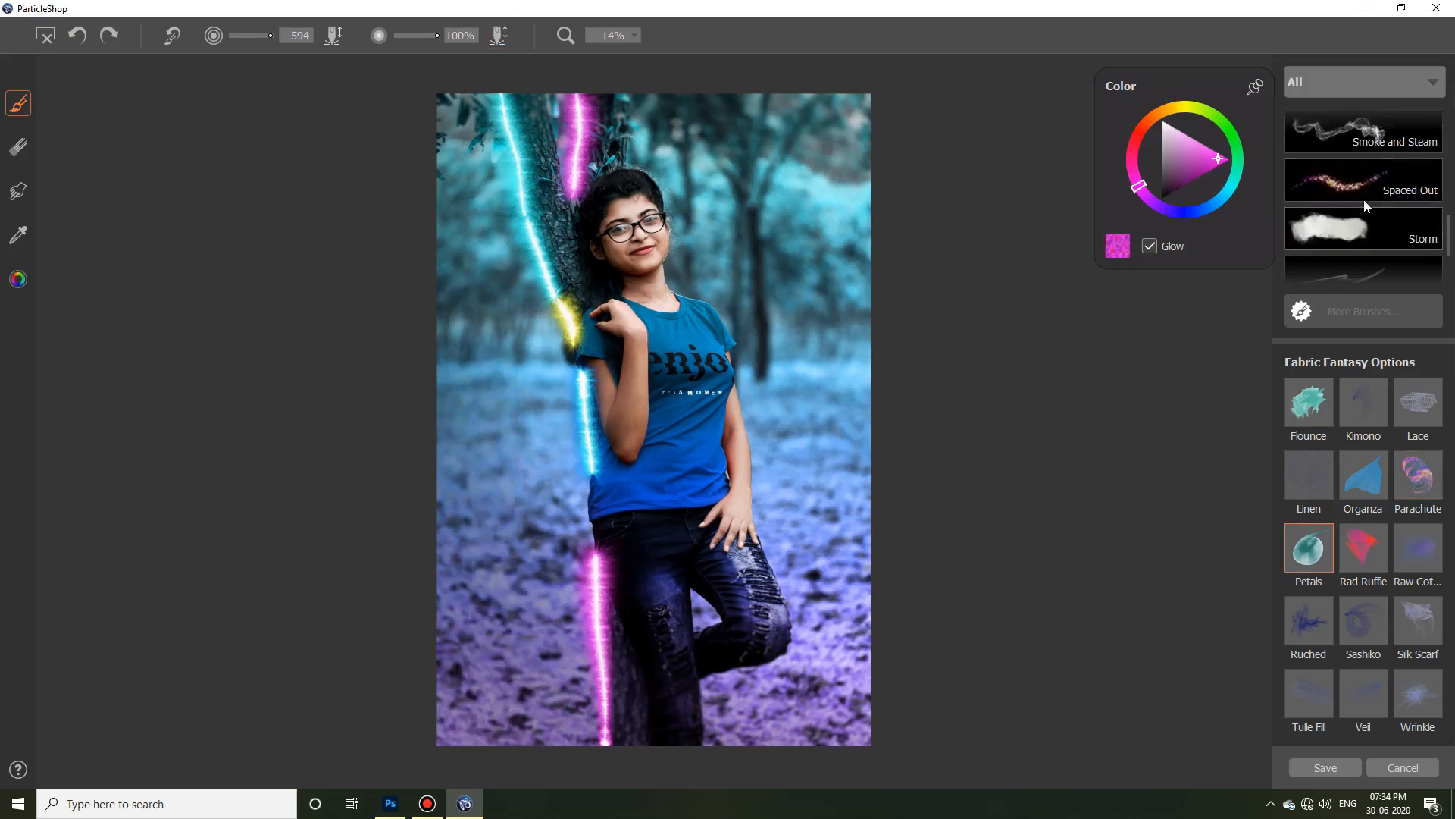
pyautogui.click(1363, 229)
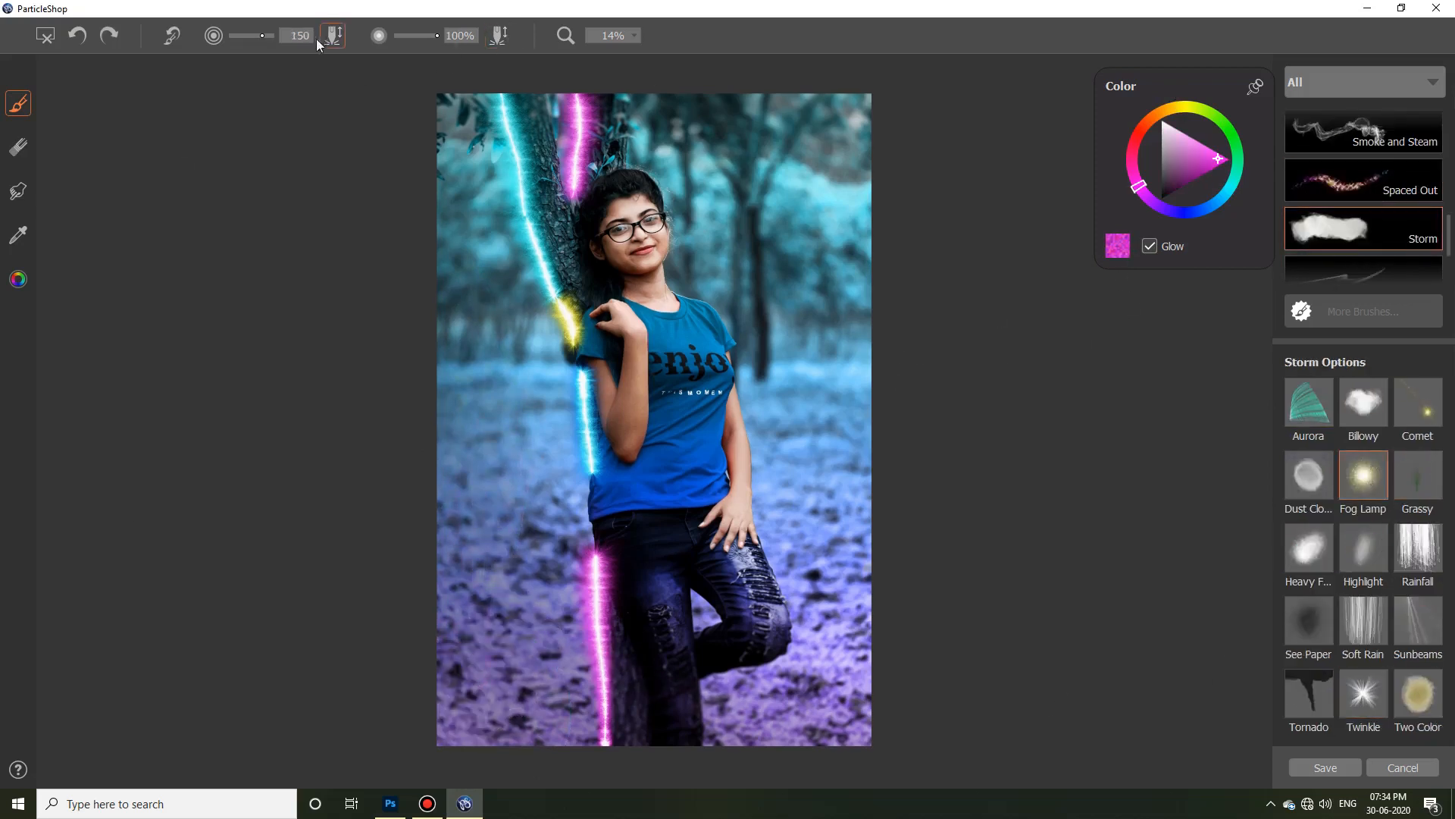
pyautogui.click(1309, 401)
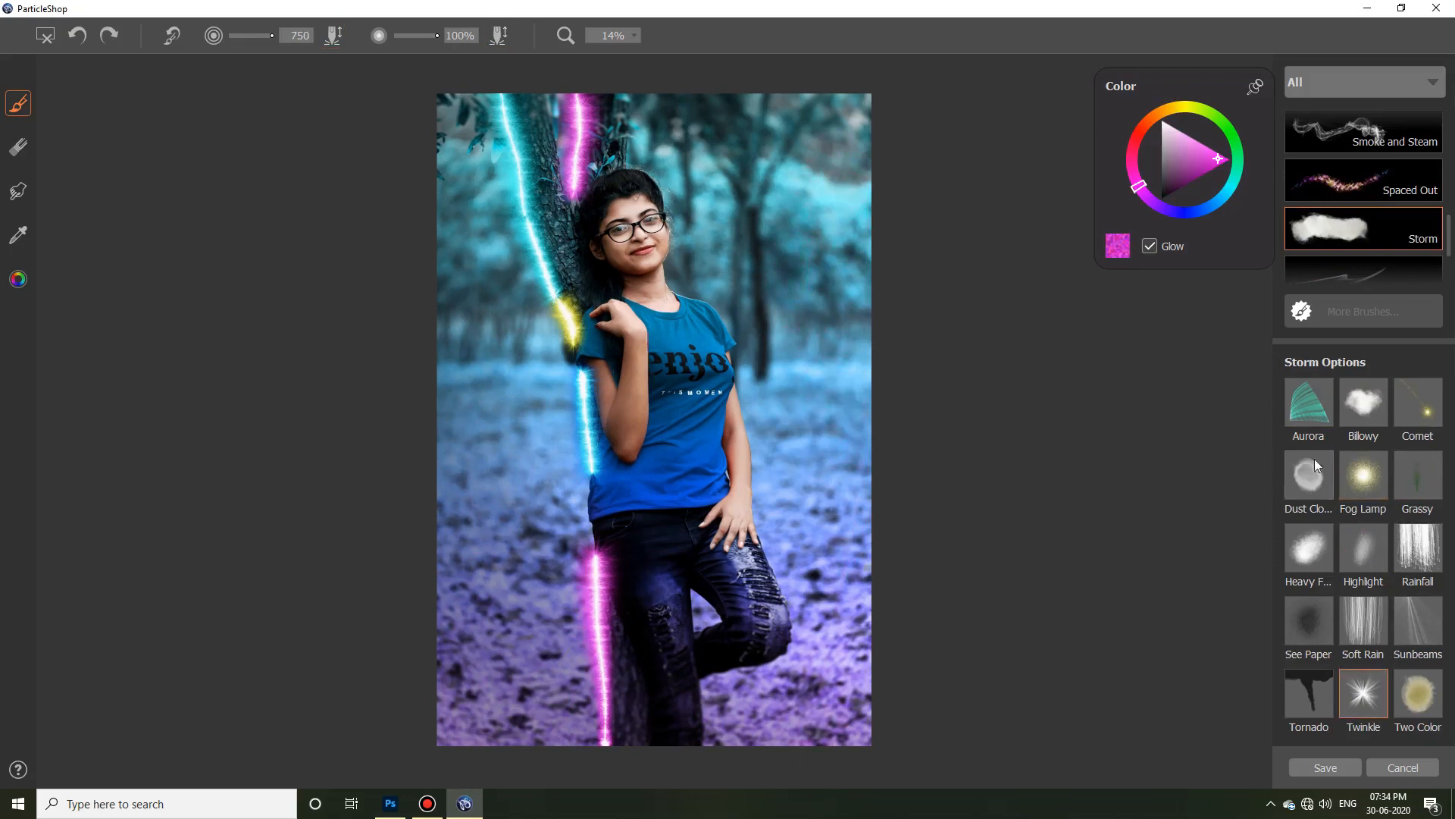
pyautogui.click(1226, 191)
pyautogui.moveTo(804, 106)
pyautogui.mouseDown()
pyautogui.moveTo(856, 425)
pyautogui.moveTo(853, 720)
pyautogui.mouseUp()
pyautogui.hotkey('ctrl', 'z')
# Step: Try yellow strokes rising from the ground beside the trunk with Fabric Fantasy Silk Scarf and Dust and Debris Ethereal
pyautogui.scroll(5, 1363, 189)
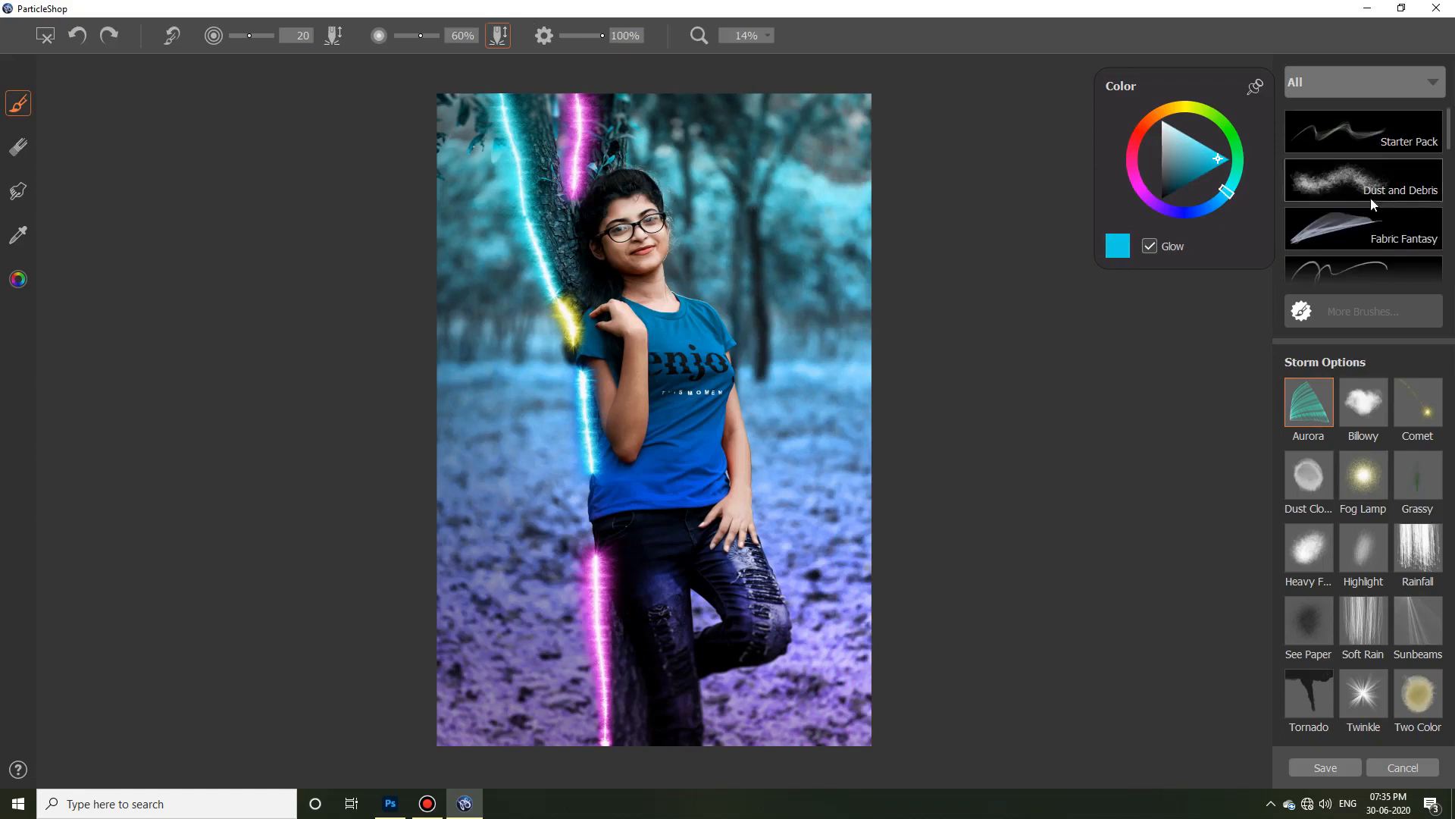
pyautogui.click(1363, 229)
pyautogui.click(1175, 100)
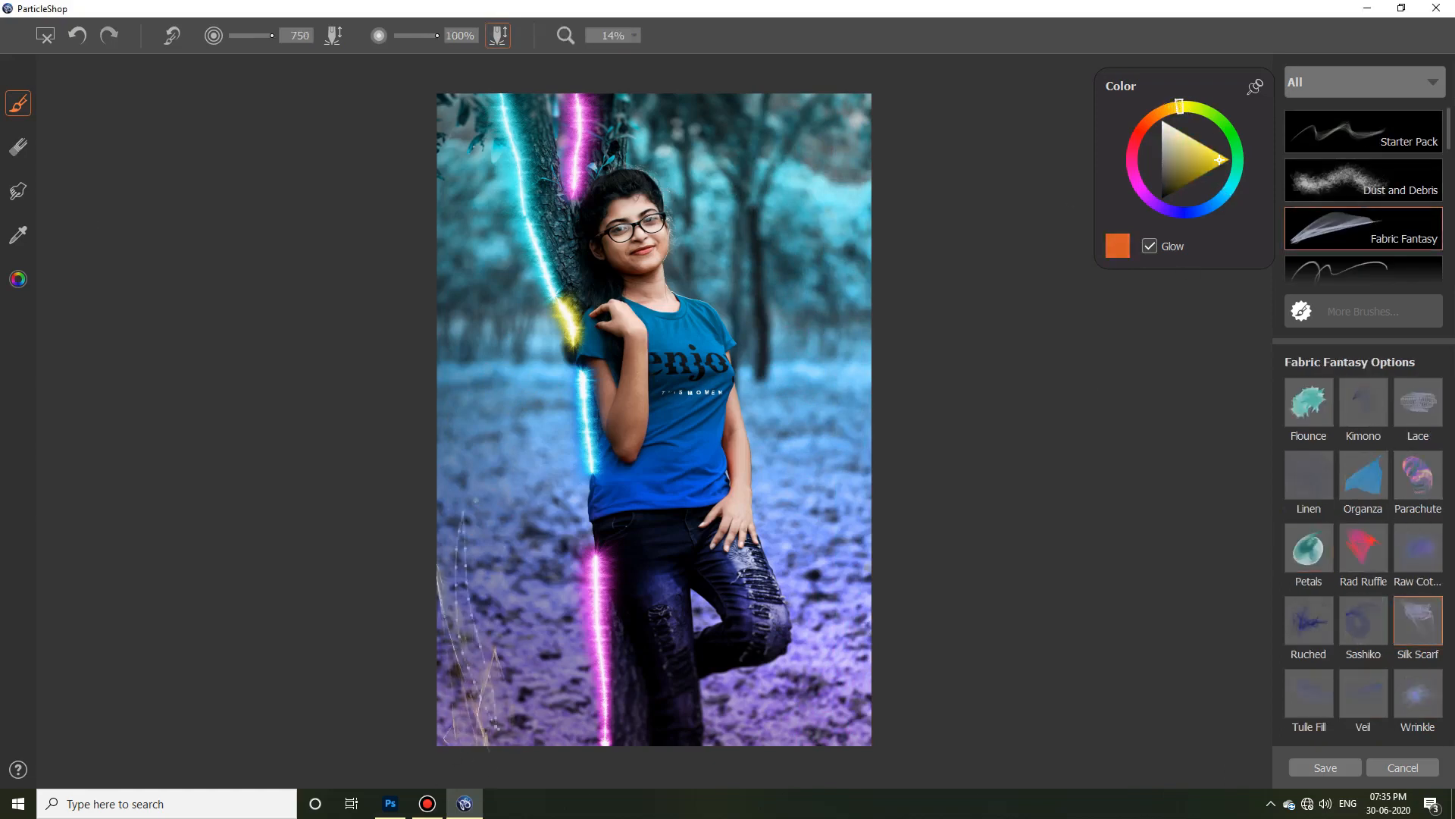
pyautogui.click(1380, 173)
pyautogui.click(1309, 547)
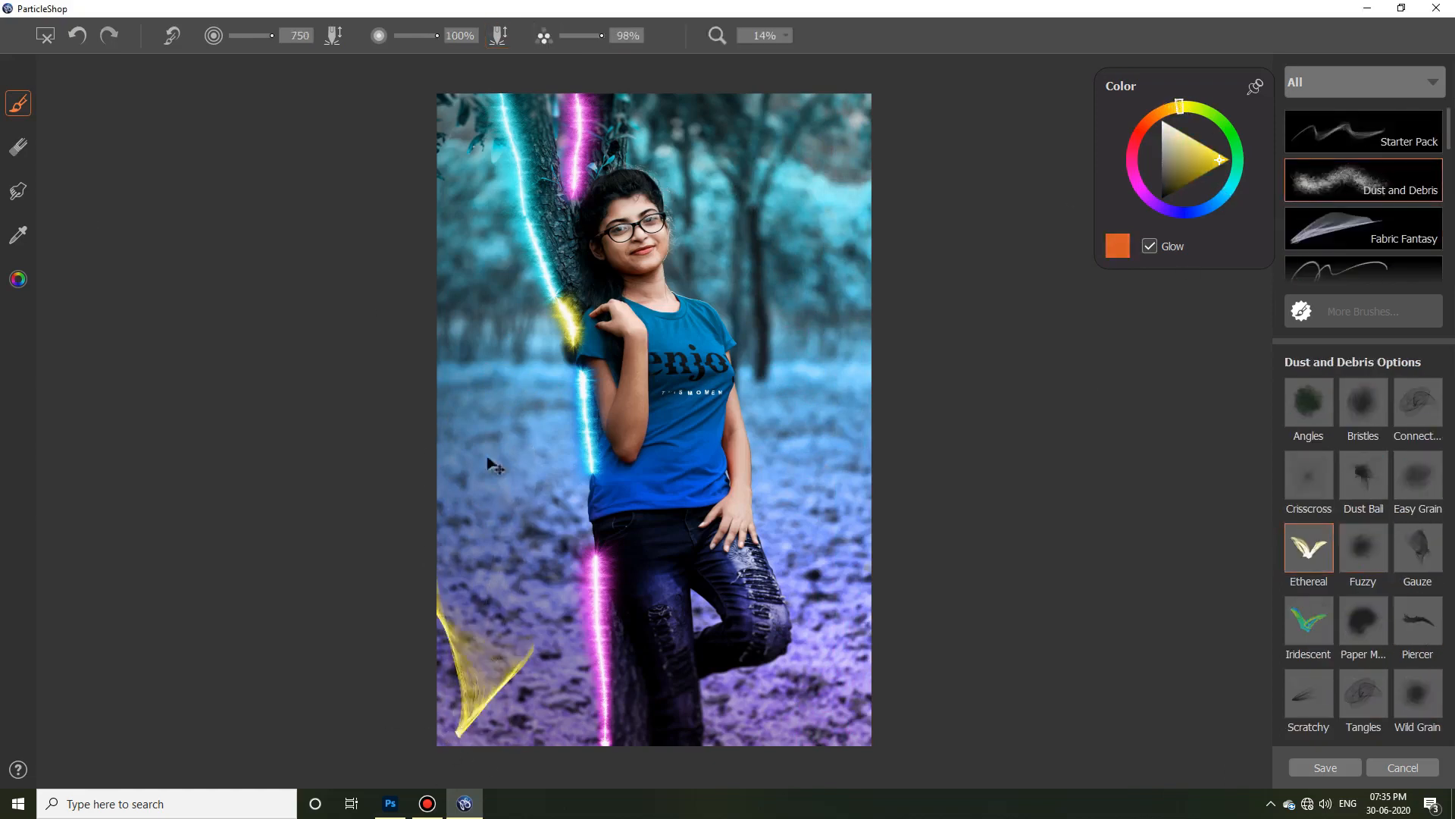
pyautogui.moveTo(439, 770); pyautogui.dragTo(302, 541)
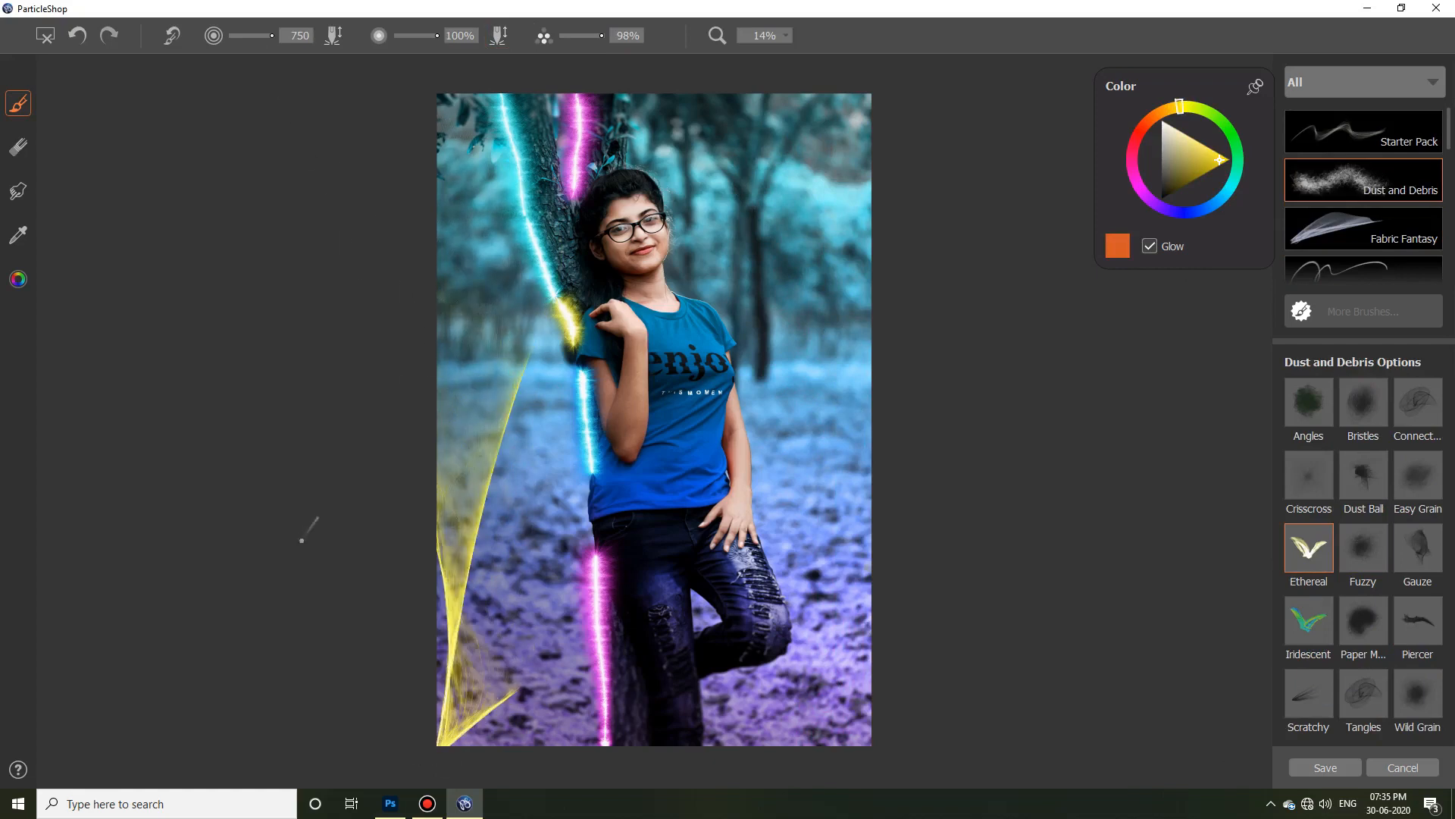
# Step: Try Fabric Fantasy Flounce strokes along the bottom of the photo in yellow and another color
pyautogui.click(1355, 218)
pyautogui.click(1306, 407)
pyautogui.moveTo(418, 709)
pyautogui.mouseDown()
pyautogui.moveTo(485, 644)
pyautogui.moveTo(781, 726)
pyautogui.mouseUp()
pyautogui.click(1120, 241)
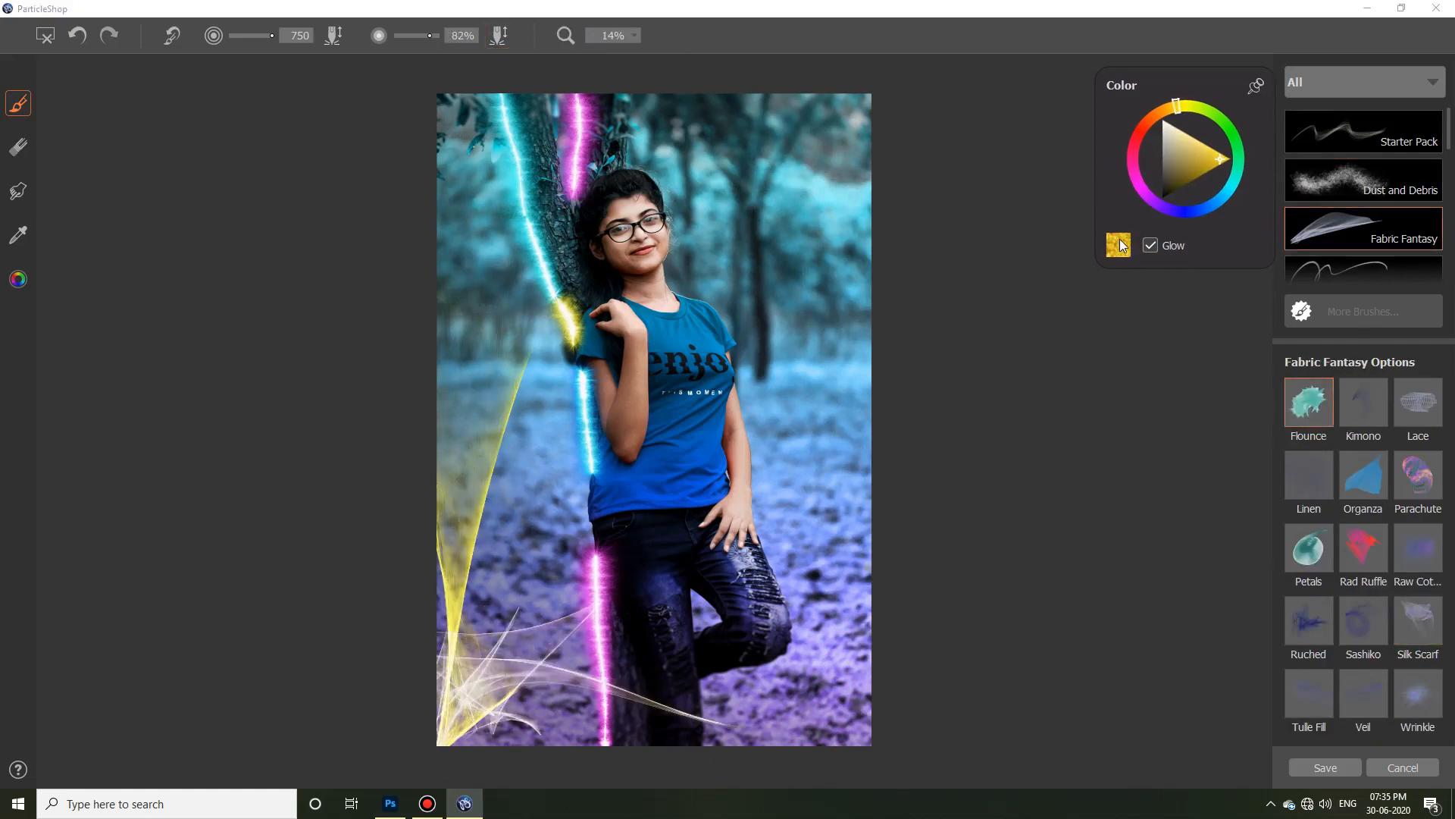
pyautogui.hotkey('ctrl', 'z')
pyautogui.click(1238, 145)
pyautogui.moveTo(450, 732)
pyautogui.mouseDown()
pyautogui.moveTo(523, 614)
pyautogui.moveTo(918, 739)
pyautogui.mouseUp()
pyautogui.hotkey('ctrl', 'z')
# Step: Try Fabric Fantasy Organza strokes down both sides of the photo
pyautogui.click(1370, 481)
pyautogui.moveTo(873, 87); pyautogui.dragTo(847, 485)
pyautogui.hotkey('ctrl', 'z')
pyautogui.moveTo(887, 705); pyautogui.dragTo(794, 304)
pyautogui.hotkey('ctrl', 'z')
pyautogui.moveTo(426, 68); pyautogui.dragTo(500, 665)
pyautogui.hotkey('ctrl', 'z')
# Step: Try a magenta Fine Art Pastel Sky stroke rising from the ground into the trees opposite the leaning trunk
pyautogui.click(1387, 267)
pyautogui.click(1309, 620)
pyautogui.moveTo(894, 739)
pyautogui.mouseDown()
pyautogui.moveTo(841, 682)
pyautogui.moveTo(808, 247)
pyautogui.mouseUp()
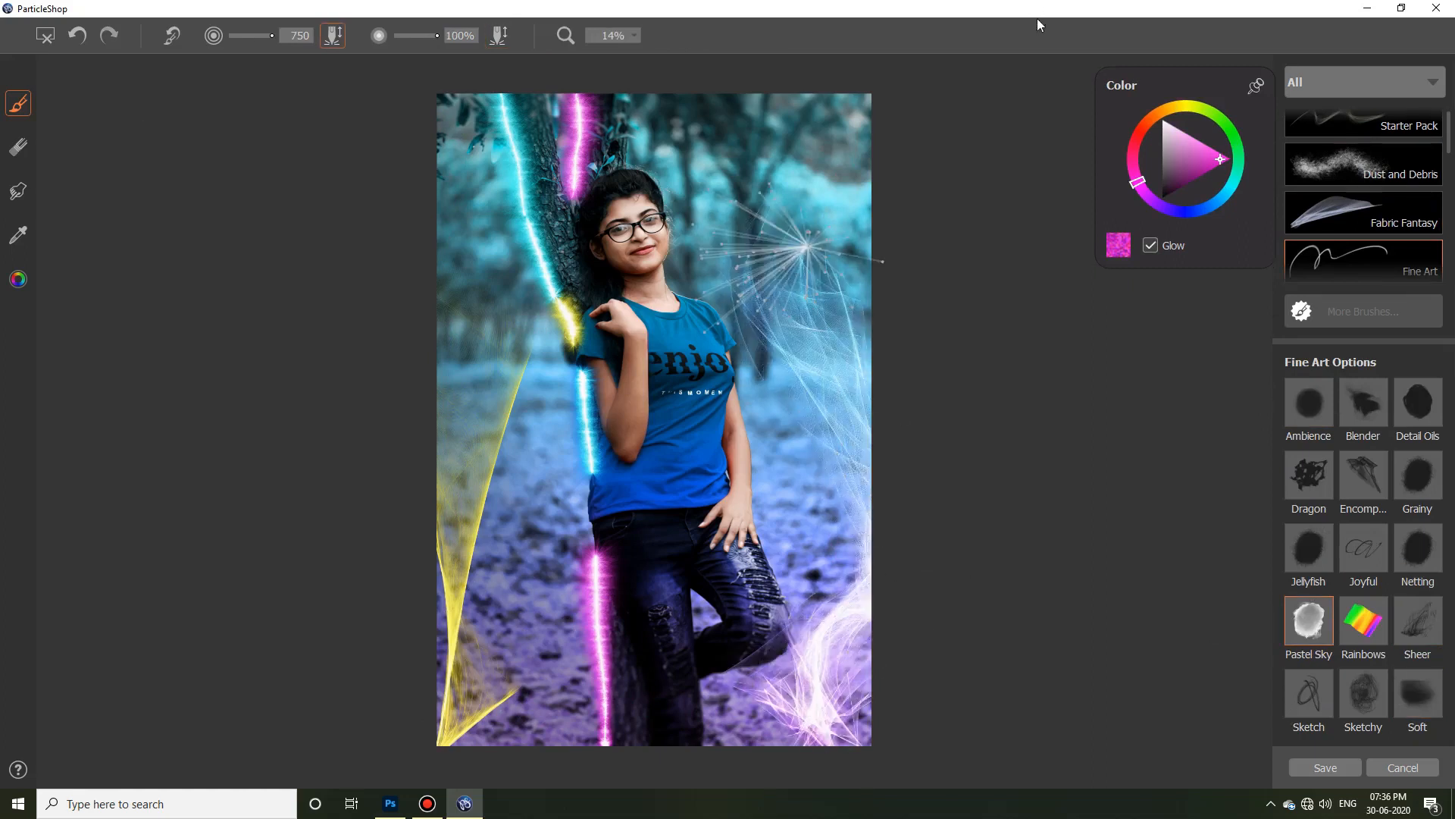
pyautogui.hotkey('ctrl', 'z')
# Step: Try orange Pastel Sky strokes up the trunk side of the photo and undo the yellow Ethereal stroke
pyautogui.click(1168, 103)
pyautogui.moveTo(496, 750); pyautogui.dragTo(486, 606)
pyautogui.hotkey('ctrl', 'z')
pyautogui.moveTo(455, 728)
pyautogui.mouseDown()
pyautogui.moveTo(470, 644)
pyautogui.moveTo(444, 687)
pyautogui.moveTo(461, 337)
pyautogui.mouseUp()
pyautogui.hotkey('ctrl', 'z')
pyautogui.hotkey('ctrl', 'z')
pyautogui.moveTo(430, 747); pyautogui.dragTo(447, 334)
pyautogui.hotkey('ctrl', 'z')
# Step: Paint a light blue Pastel Sky stroke at 43% opacity curving up the trunk side of the photo, redoing the first attempt
pyautogui.click(1226, 191)
pyautogui.moveTo(455, 746)
pyautogui.mouseDown()
pyautogui.moveTo(527, 485)
pyautogui.moveTo(443, 303)
pyautogui.mouseUp()
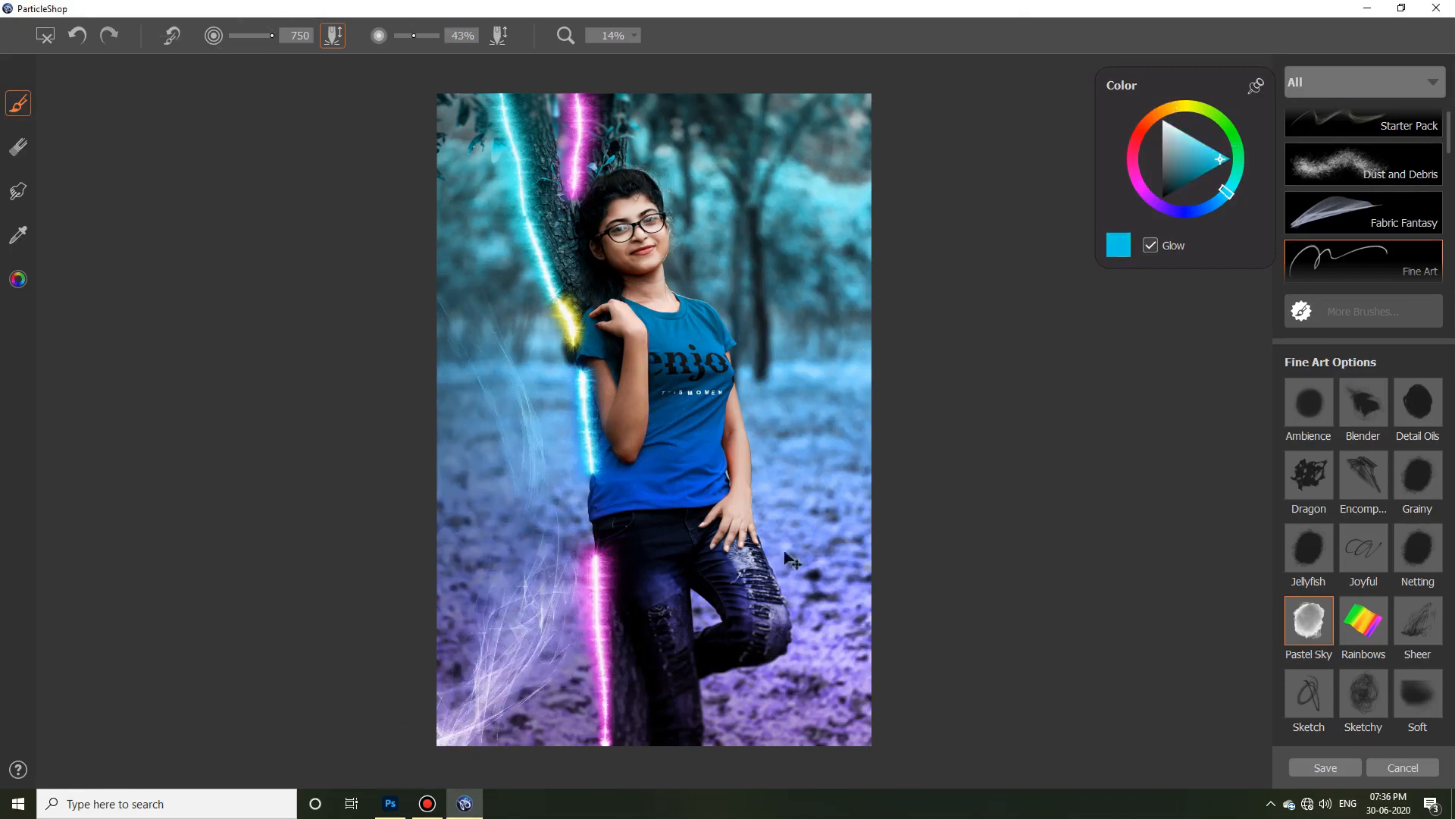
pyautogui.hotkey('ctrl', 'z')
pyautogui.moveTo(562, 764)
pyautogui.mouseDown()
pyautogui.moveTo(501, 663)
pyautogui.moveTo(517, 506)
pyautogui.moveTo(504, 209)
pyautogui.moveTo(390, 4)
pyautogui.mouseUp()
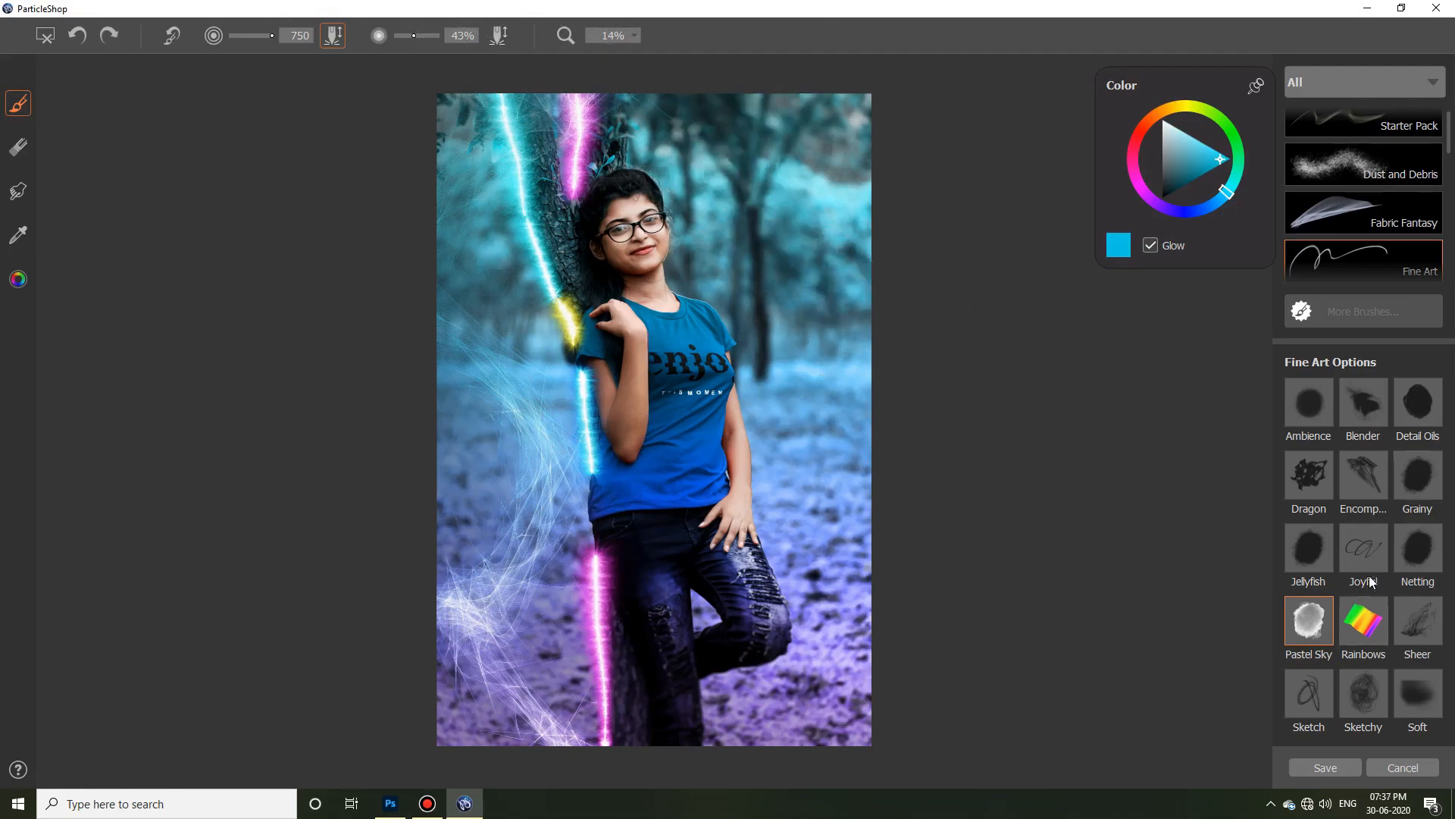
# Step: Try Fine Art brushes such as Blender, along with the Starter Pack Fur and Smoke brushes, on the photo's background
pyautogui.click(1309, 547)
pyautogui.click(1418, 620)
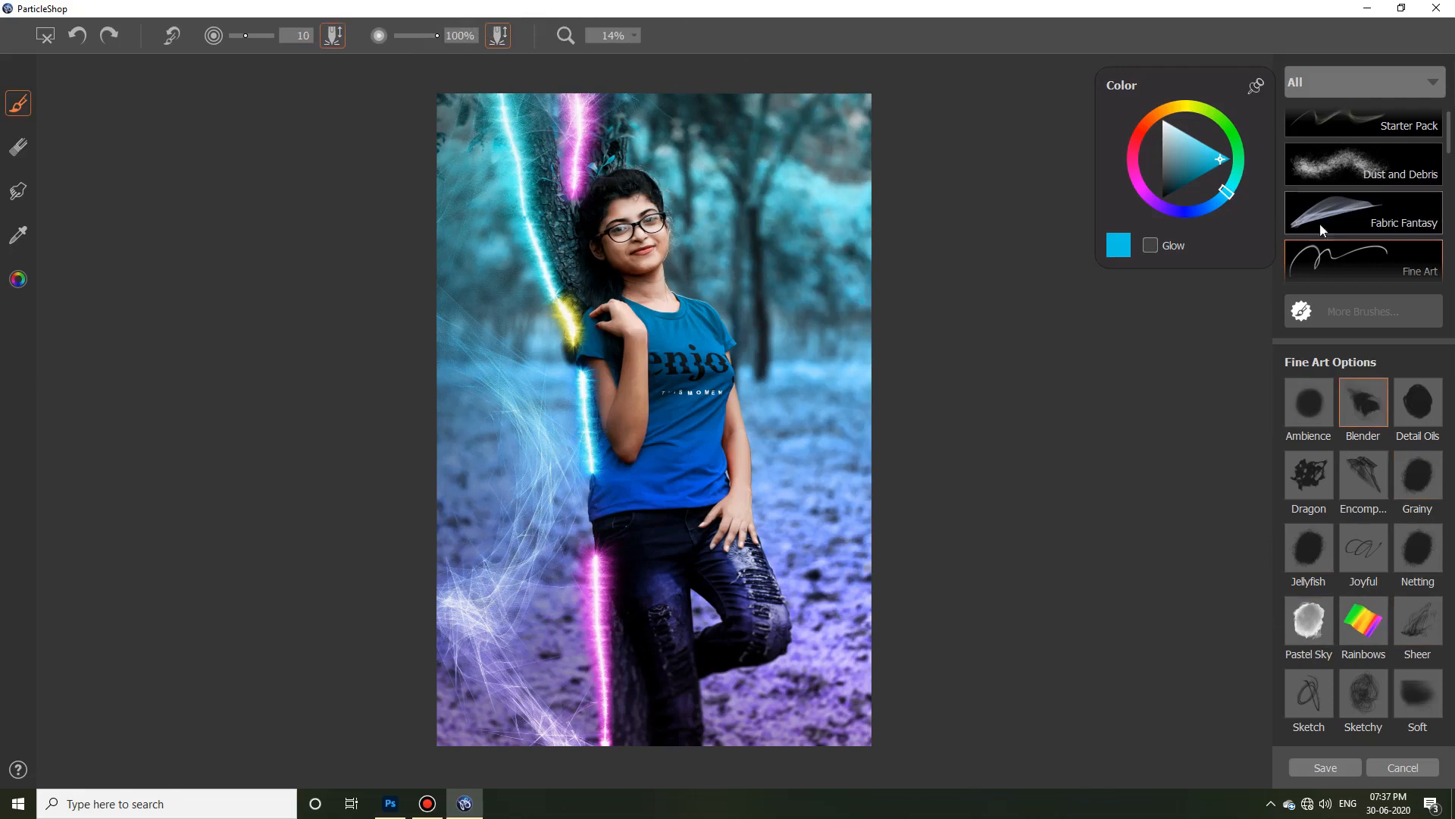
pyautogui.click(1334, 125)
pyautogui.click(1361, 458)
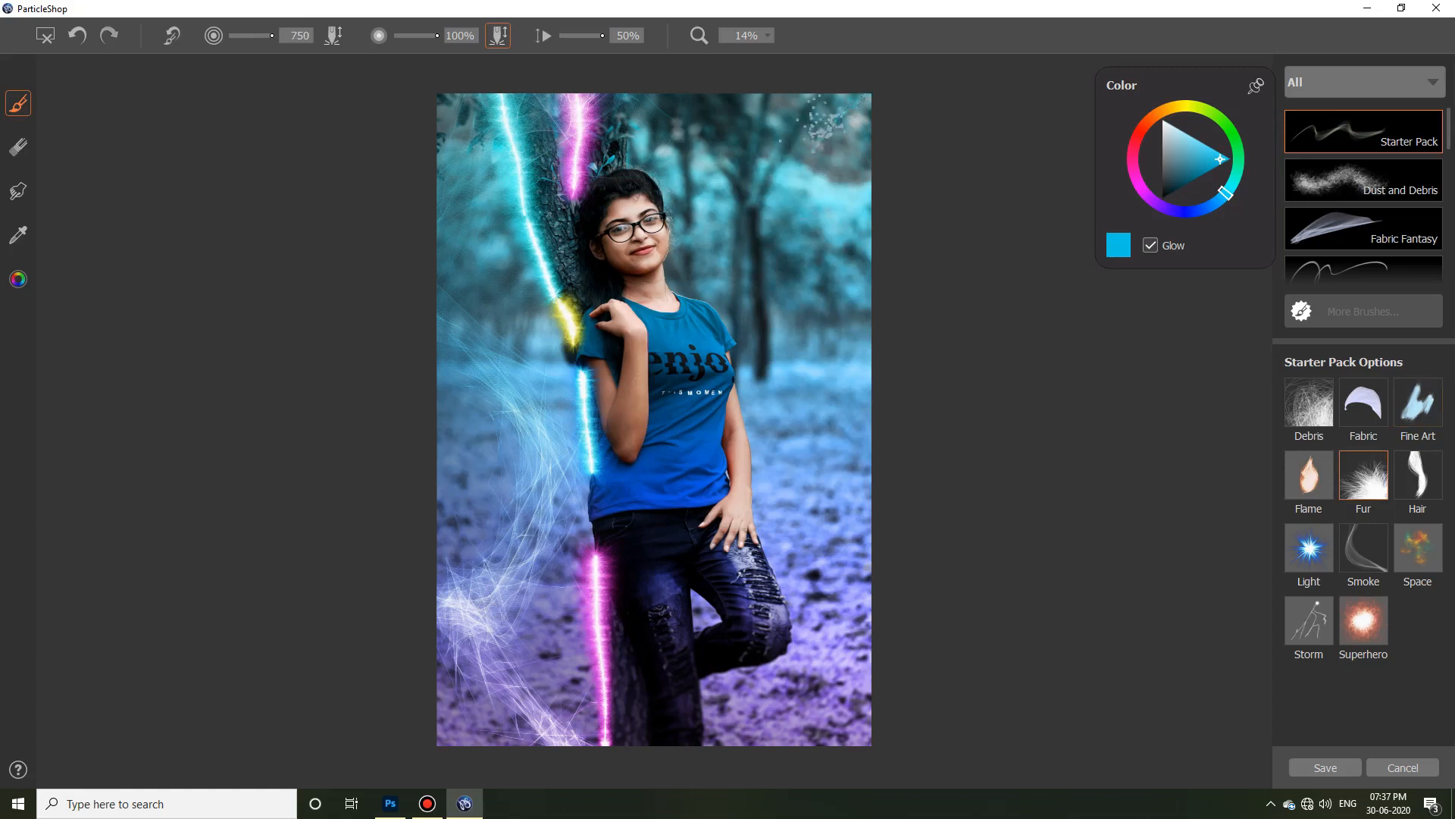
pyautogui.click(1362, 576)
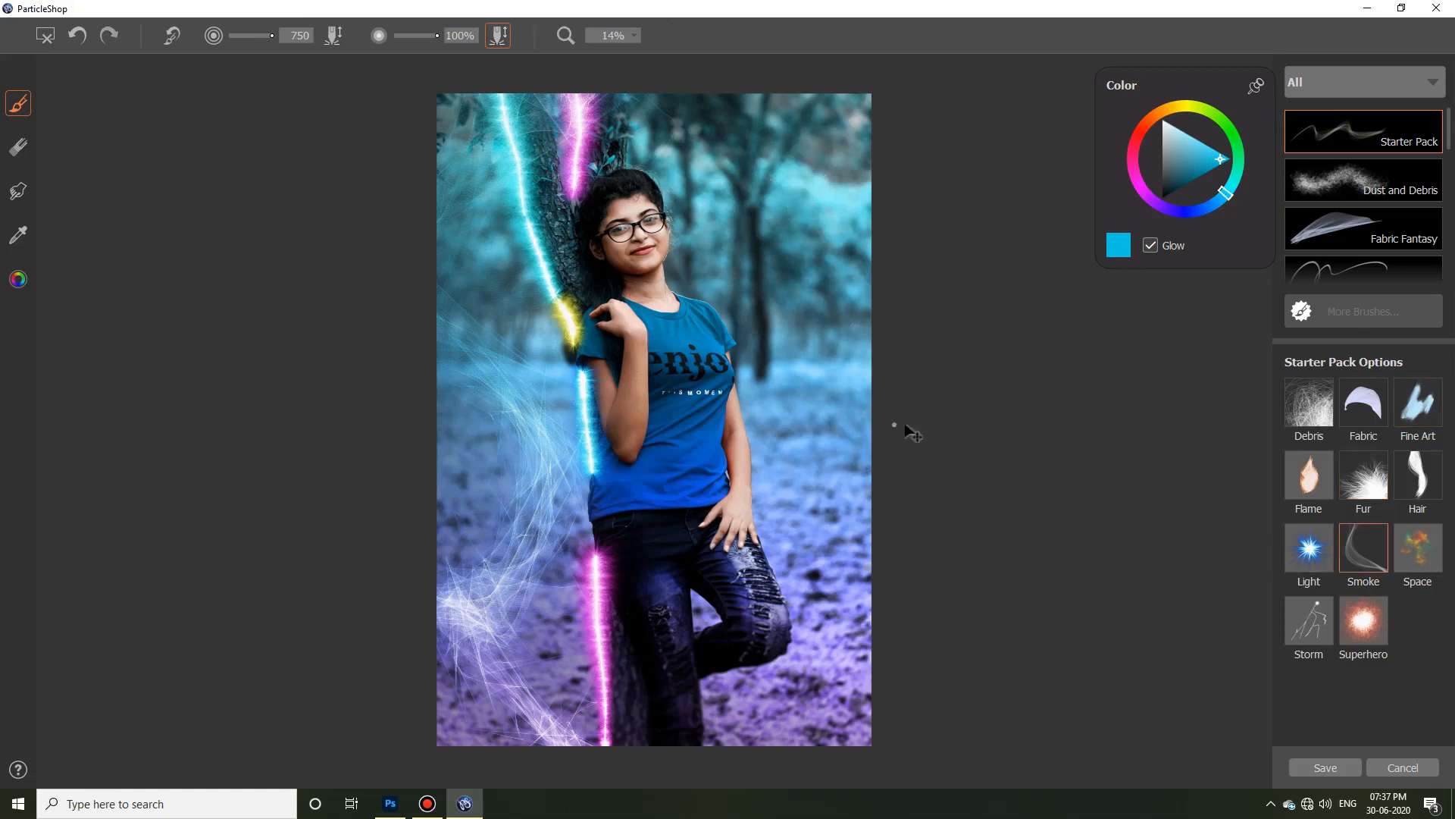
# Step: Try a light blue Dust and Debris Tangles stroke beside the legs, opposite the trunk, and undo it
pyautogui.click(1380, 167)
pyautogui.click(1364, 694)
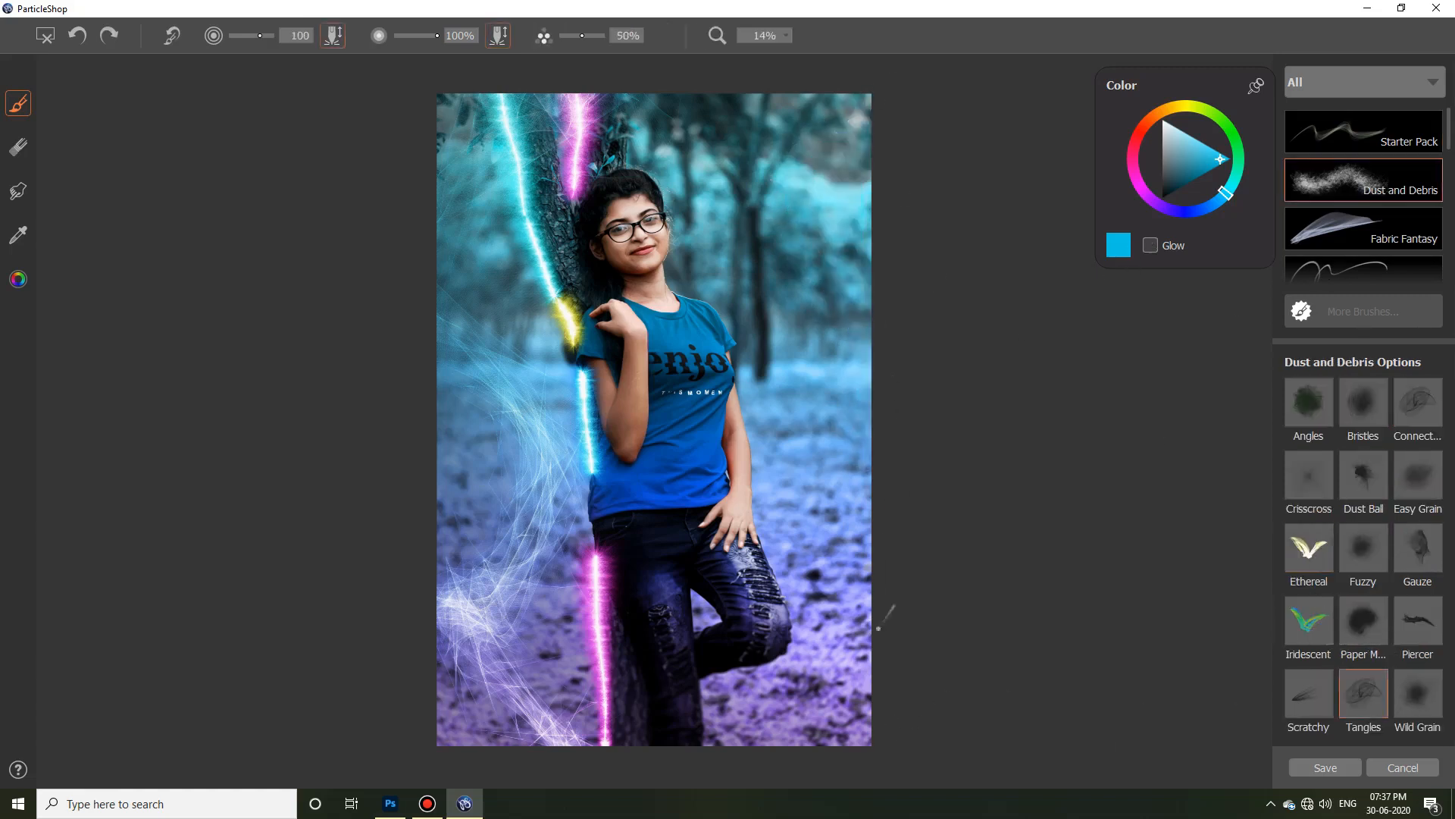
pyautogui.click(1171, 247)
pyautogui.click(1172, 246)
pyautogui.moveTo(822, 731)
pyautogui.mouseDown()
pyautogui.moveTo(888, 713)
pyautogui.moveTo(852, 562)
pyautogui.mouseUp()
pyautogui.hotkey('ctrl', 'z')
# Step: Try the Graphic Impact Spiro brush and the Light It Up Diffused and Flare brushes
pyautogui.scroll(-5, 1378, 221)
pyautogui.click(1365, 139)
pyautogui.click(1421, 627)
pyautogui.click(1364, 620)
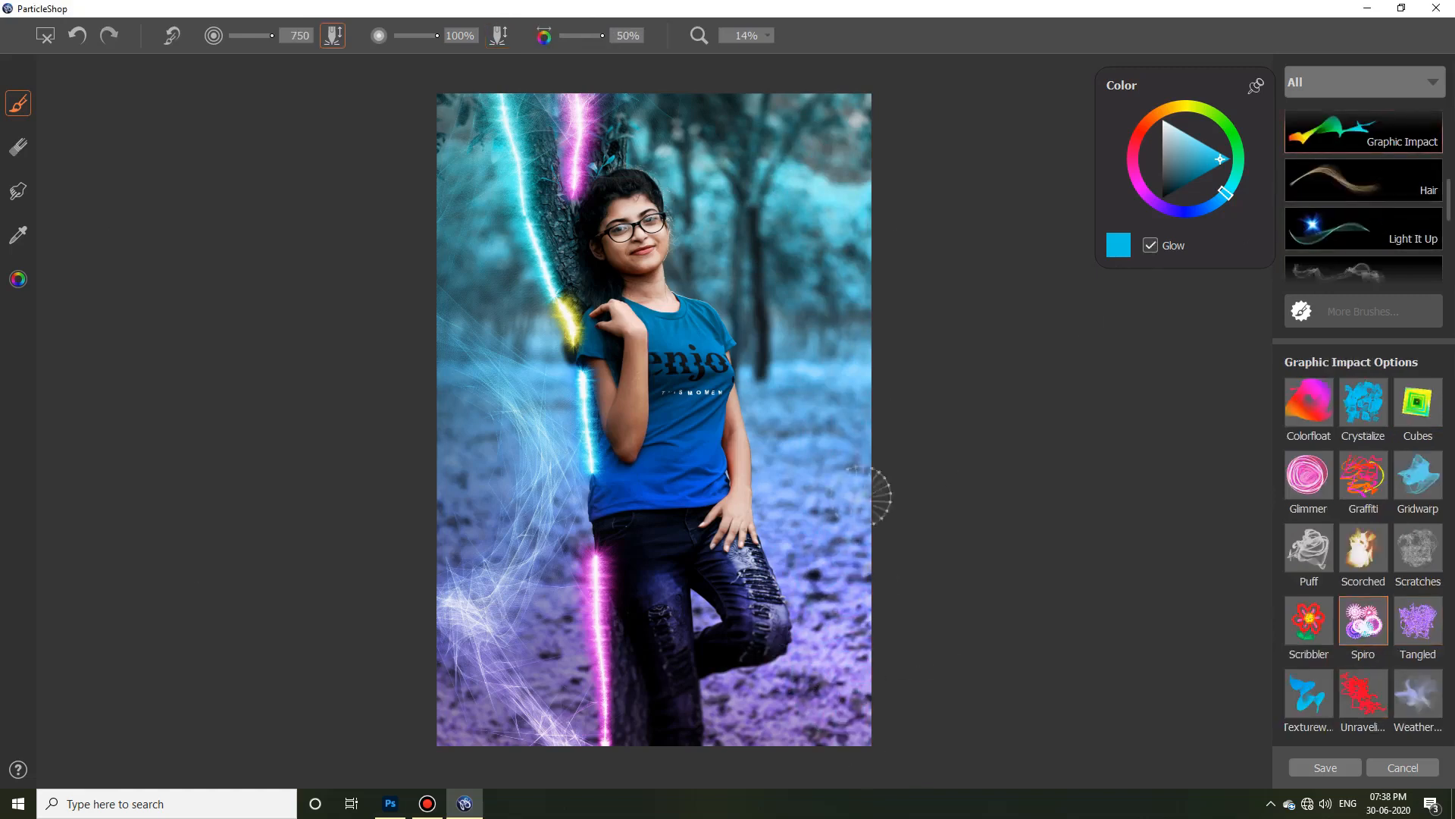
pyautogui.click(1384, 253)
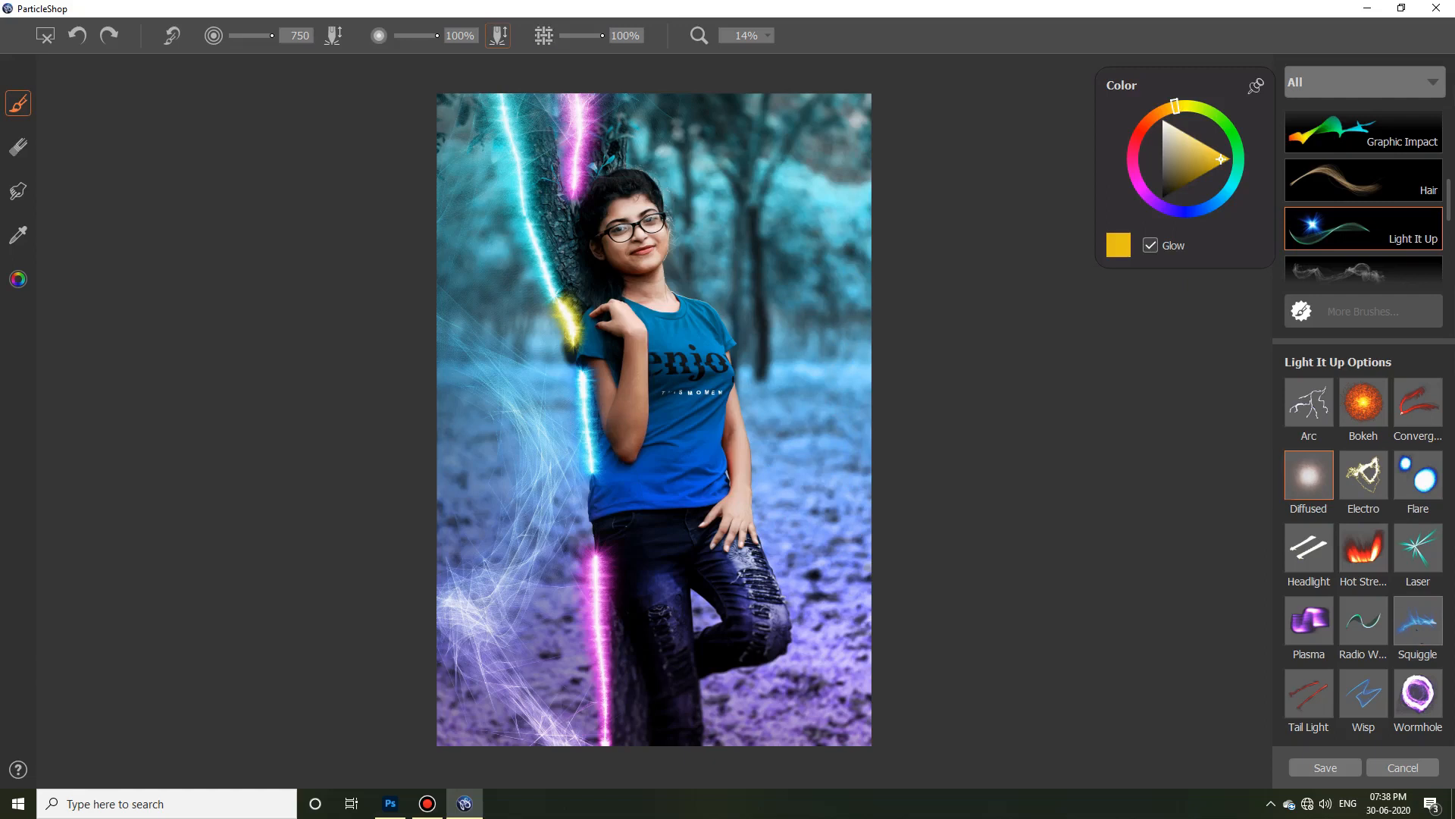
pyautogui.click(1418, 475)
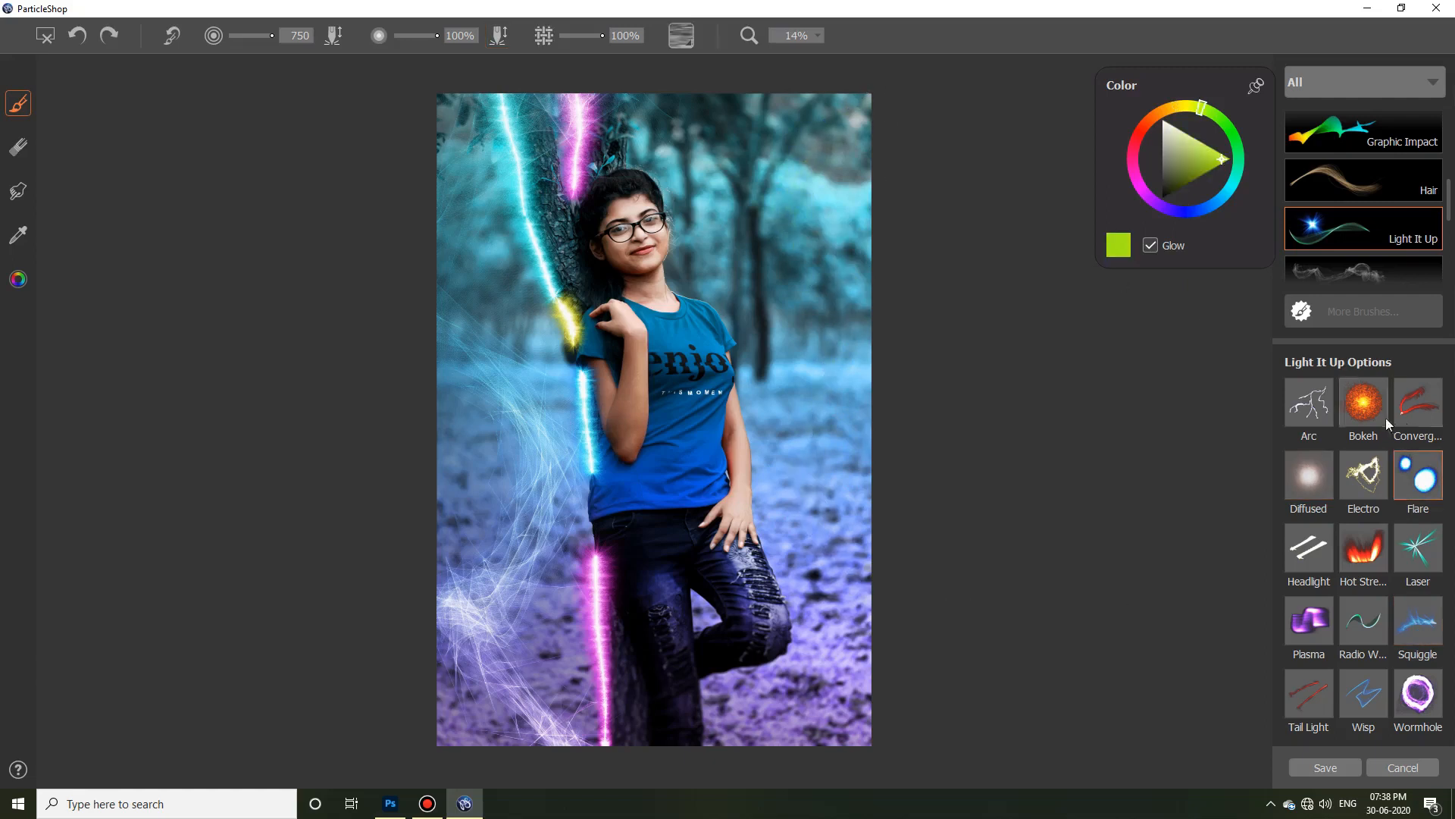
# Step: Try the Spaced Out Cluster and Supernova brushes
pyautogui.scroll(-3, 1371, 247)
pyautogui.click(1373, 188)
pyautogui.moveTo(1449, 224); pyautogui.dragTo(1451, 189)
pyautogui.click(1363, 403)
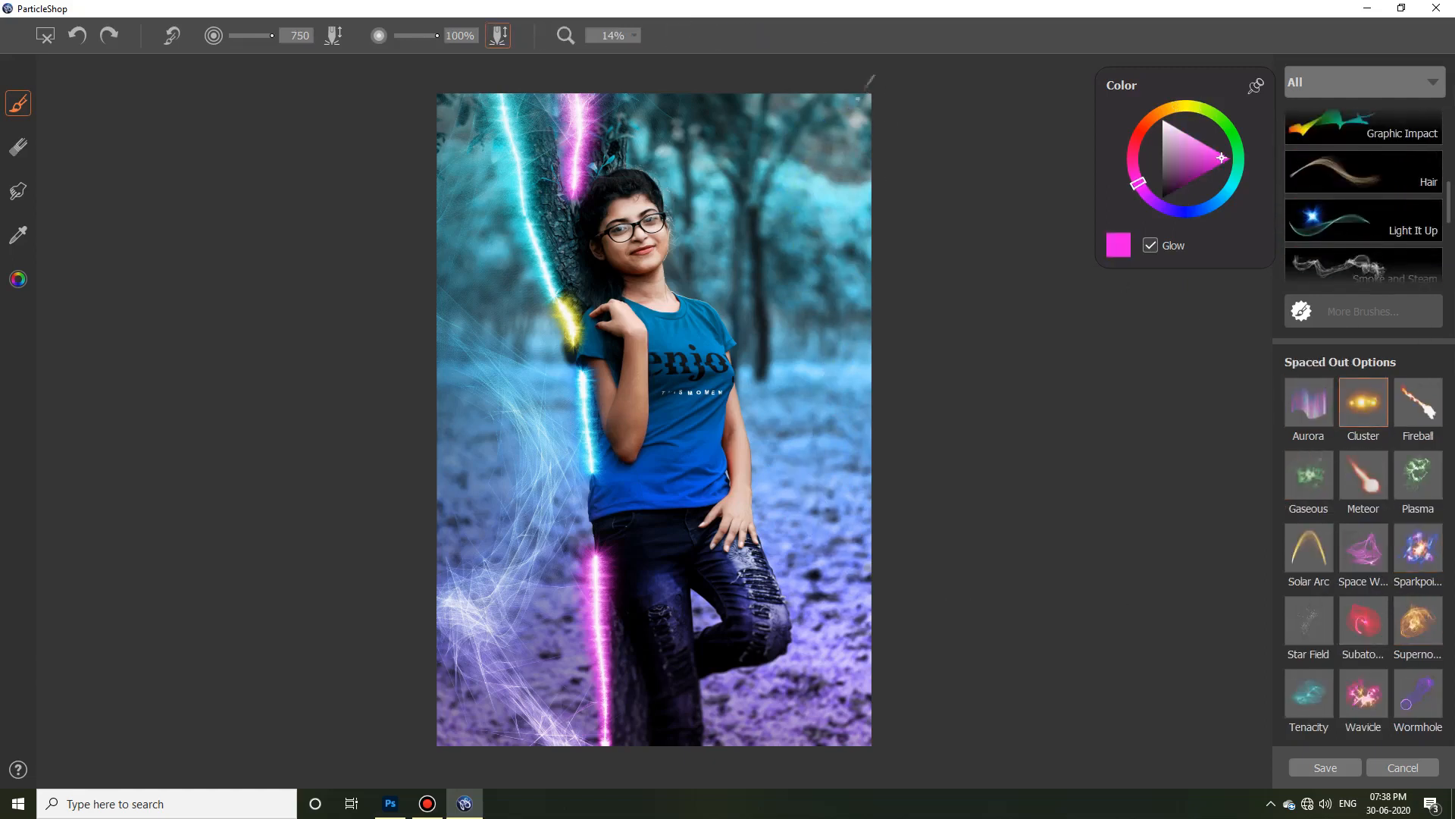
pyautogui.click(1418, 620)
# Step: Change the brush hue to green and try the Fabric Fantasy Flounce and Kimono brushes
pyautogui.moveTo(1165, 110)
pyautogui.mouseDown()
pyautogui.moveTo(1225, 192)
pyautogui.moveTo(1236, 144)
pyautogui.mouseUp()
pyautogui.scroll(3, 1364, 197)
pyautogui.click(1364, 228)
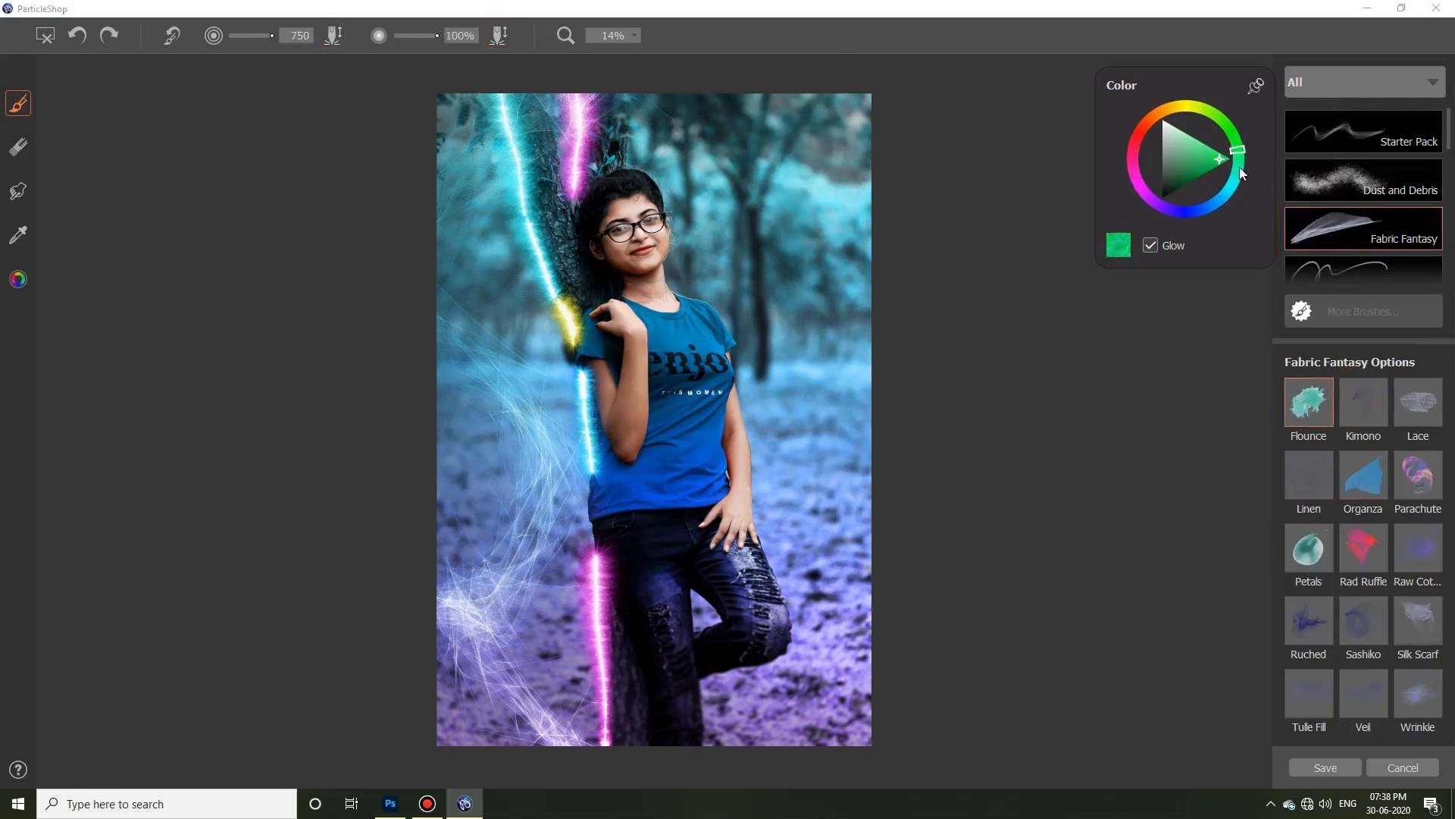
pyautogui.click(1384, 405)
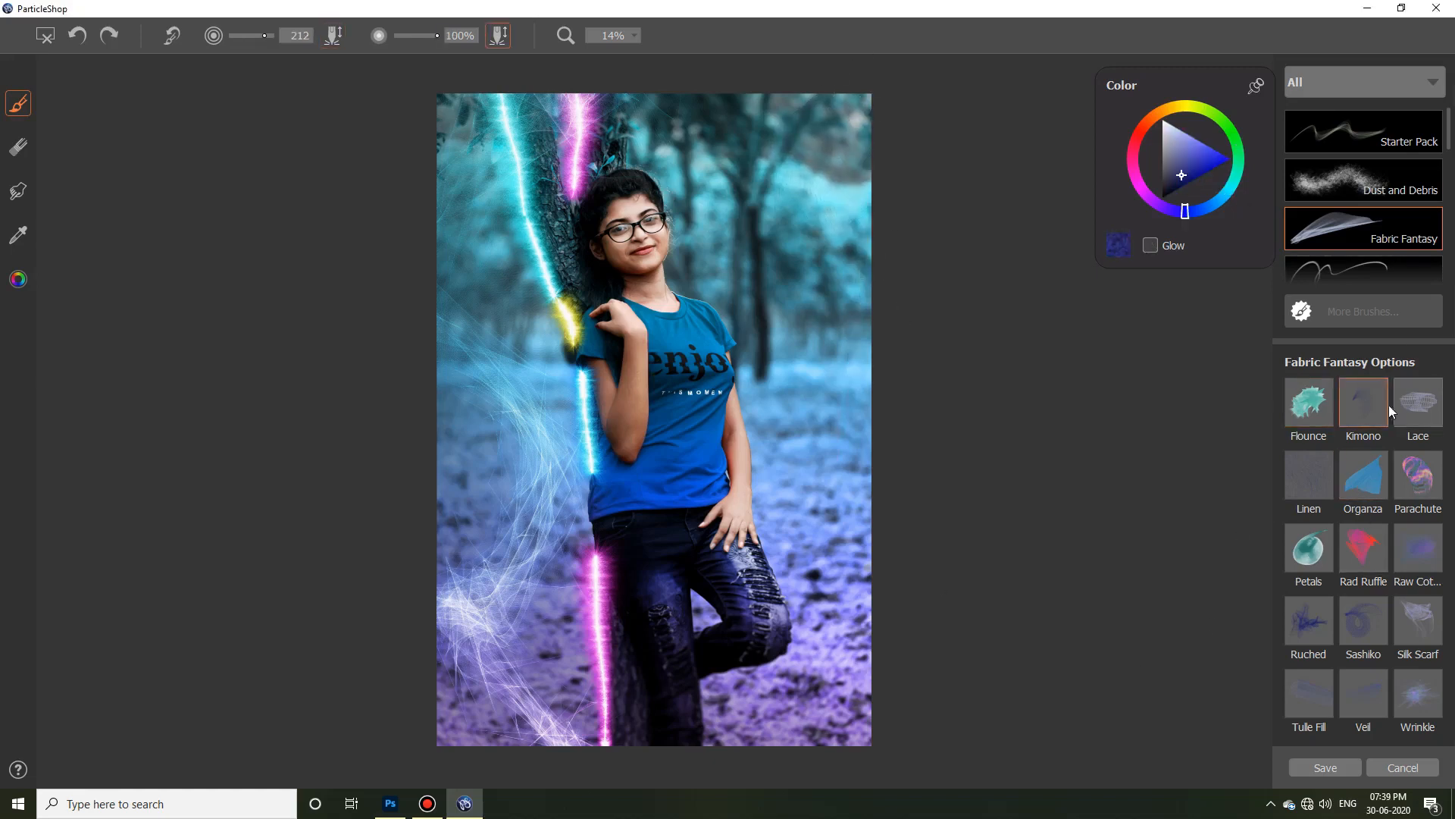
# Step: Try Fabric Fantasy Organza and Parachute strokes down the side opposite the trunk, undoing each one
pyautogui.click(1369, 471)
pyautogui.moveTo(857, 106); pyautogui.dragTo(869, 303)
pyautogui.hotkey('ctrl', 'z')
pyautogui.click(1417, 475)
pyautogui.moveTo(827, 133); pyautogui.dragTo(825, 486)
pyautogui.hotkey('ctrl', 'z')
# Step: Try Fabric Fantasy Petals, Ruched and Rad Ruffle strokes over the background trees, undoing each one
pyautogui.click(1310, 547)
pyautogui.moveTo(838, 125); pyautogui.dragTo(837, 420)
pyautogui.hotkey('ctrl', 'z')
pyautogui.click(1323, 626)
pyautogui.moveTo(867, 145); pyautogui.dragTo(770, 353)
pyautogui.hotkey('ctrl', 'z')
pyautogui.click(1364, 547)
pyautogui.moveTo(833, 166); pyautogui.dragTo(760, 433)
pyautogui.hotkey('ctrl', 'z')
# Step: Try orange, yellow and light blue strokes with Fabric Fantasy and Dust and Debris brushes along the photo's sides
pyautogui.click(1417, 693)
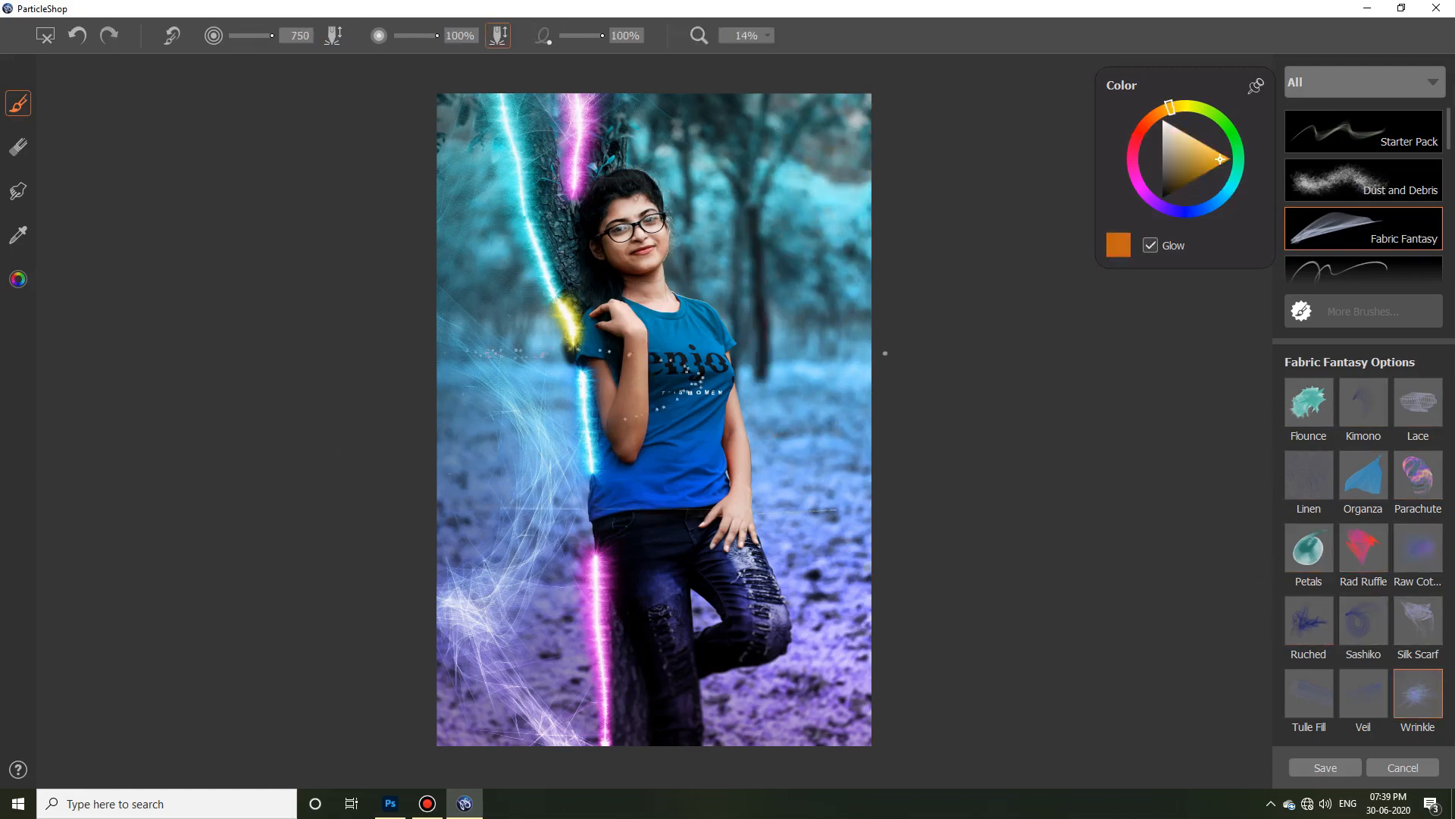
pyautogui.click(1377, 182)
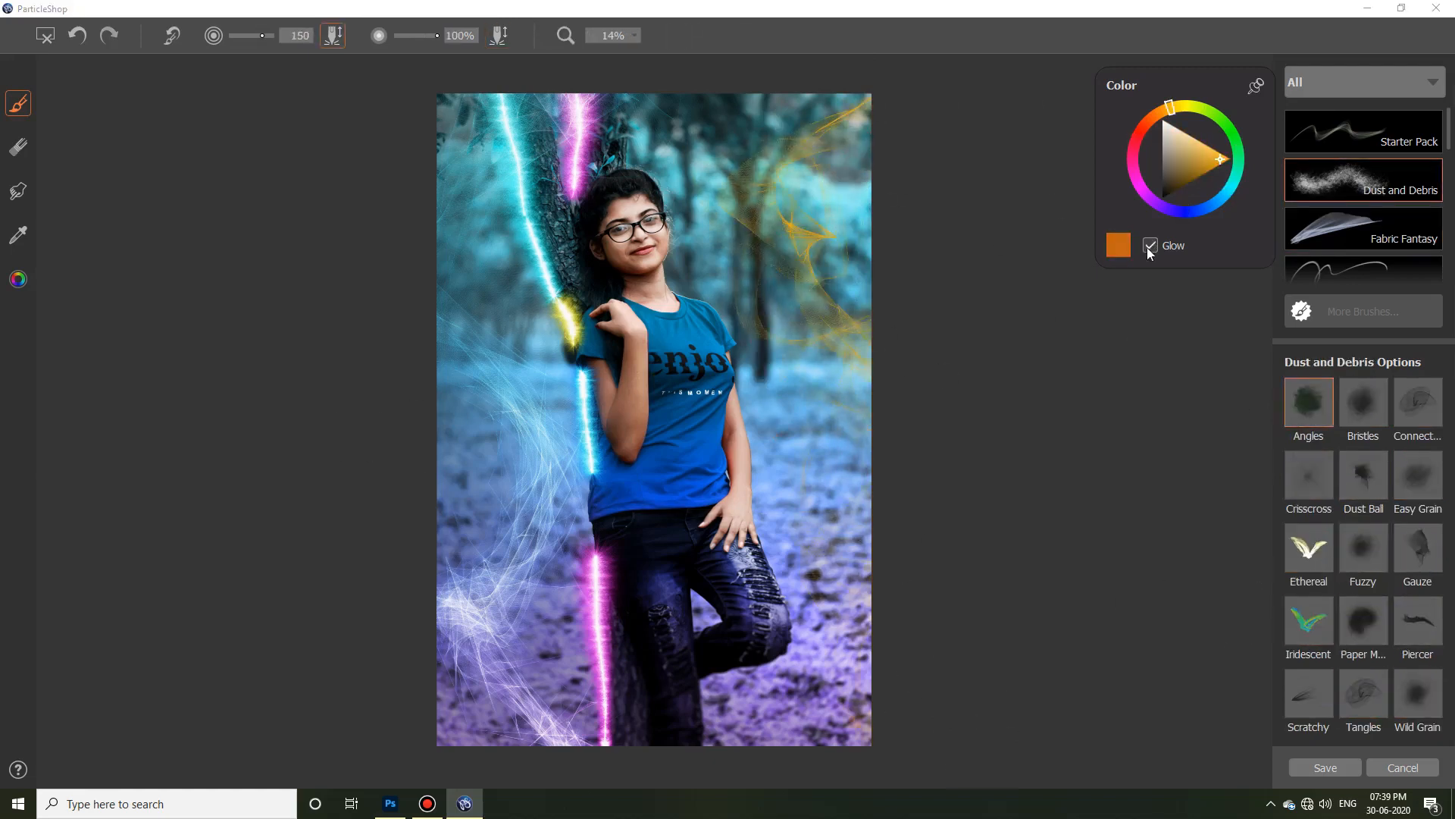
pyautogui.hotkey('ctrl', 'z')
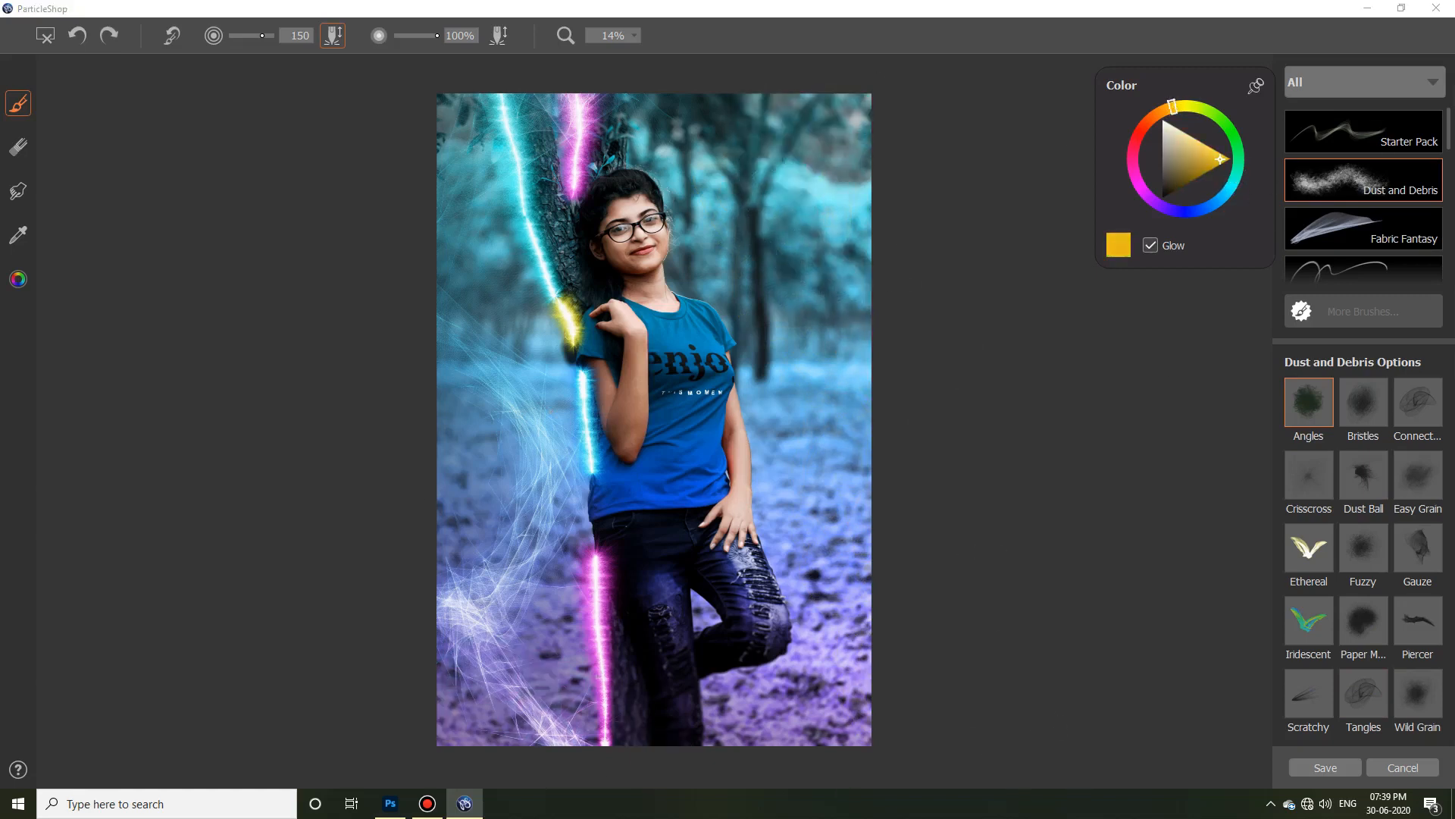
pyautogui.click(1309, 694)
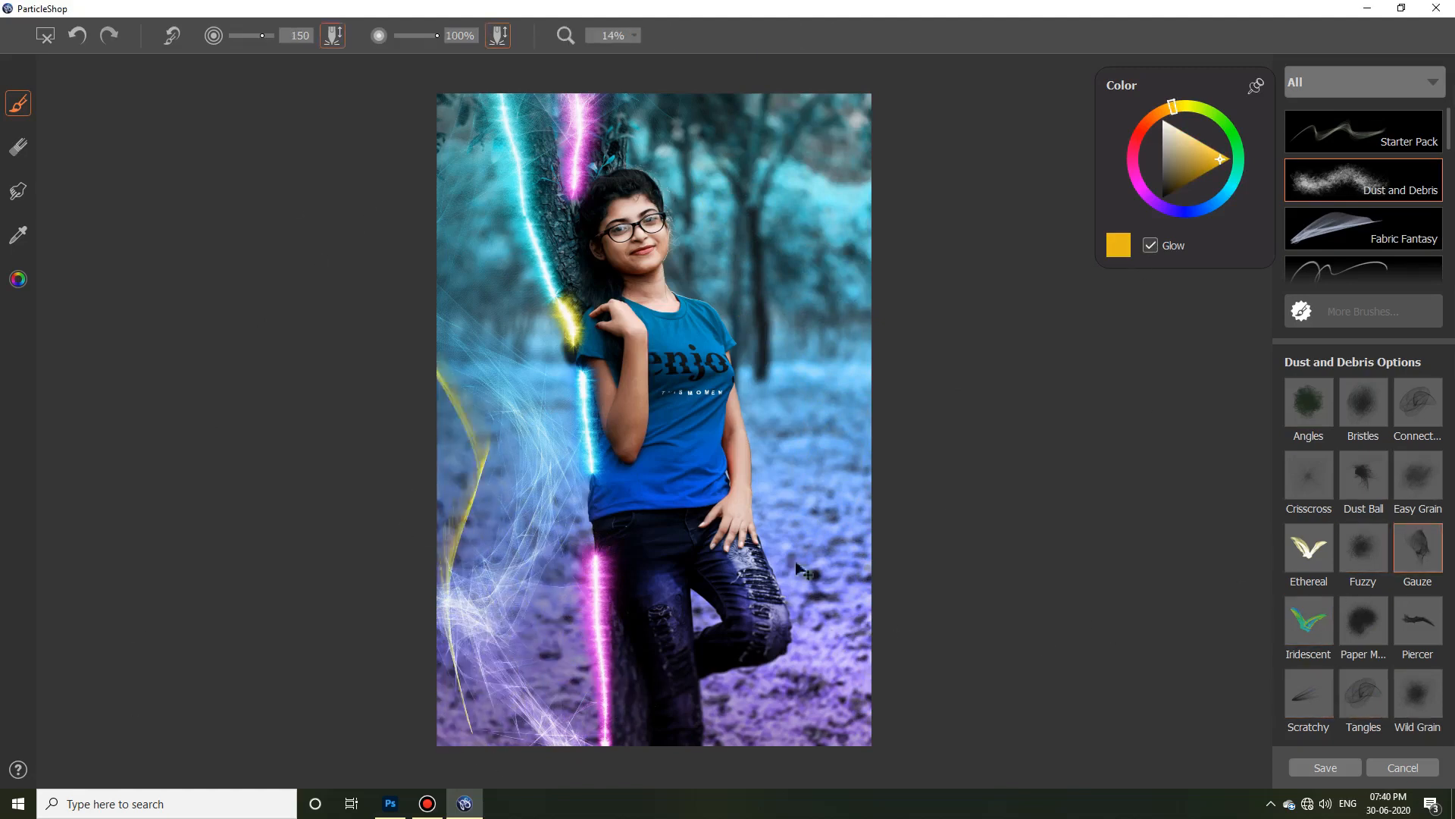
pyautogui.click(1384, 237)
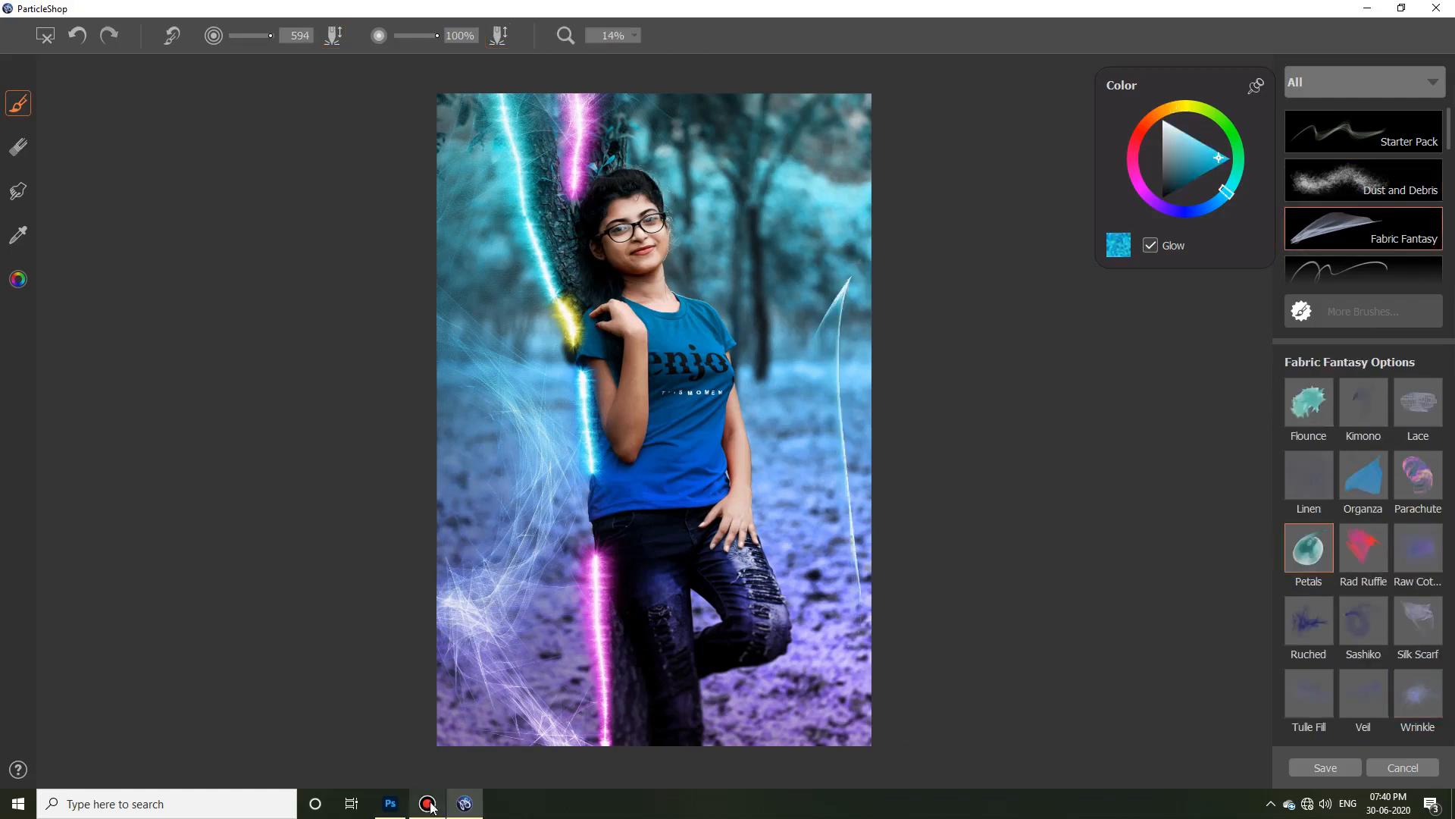
pyautogui.click(428, 804)
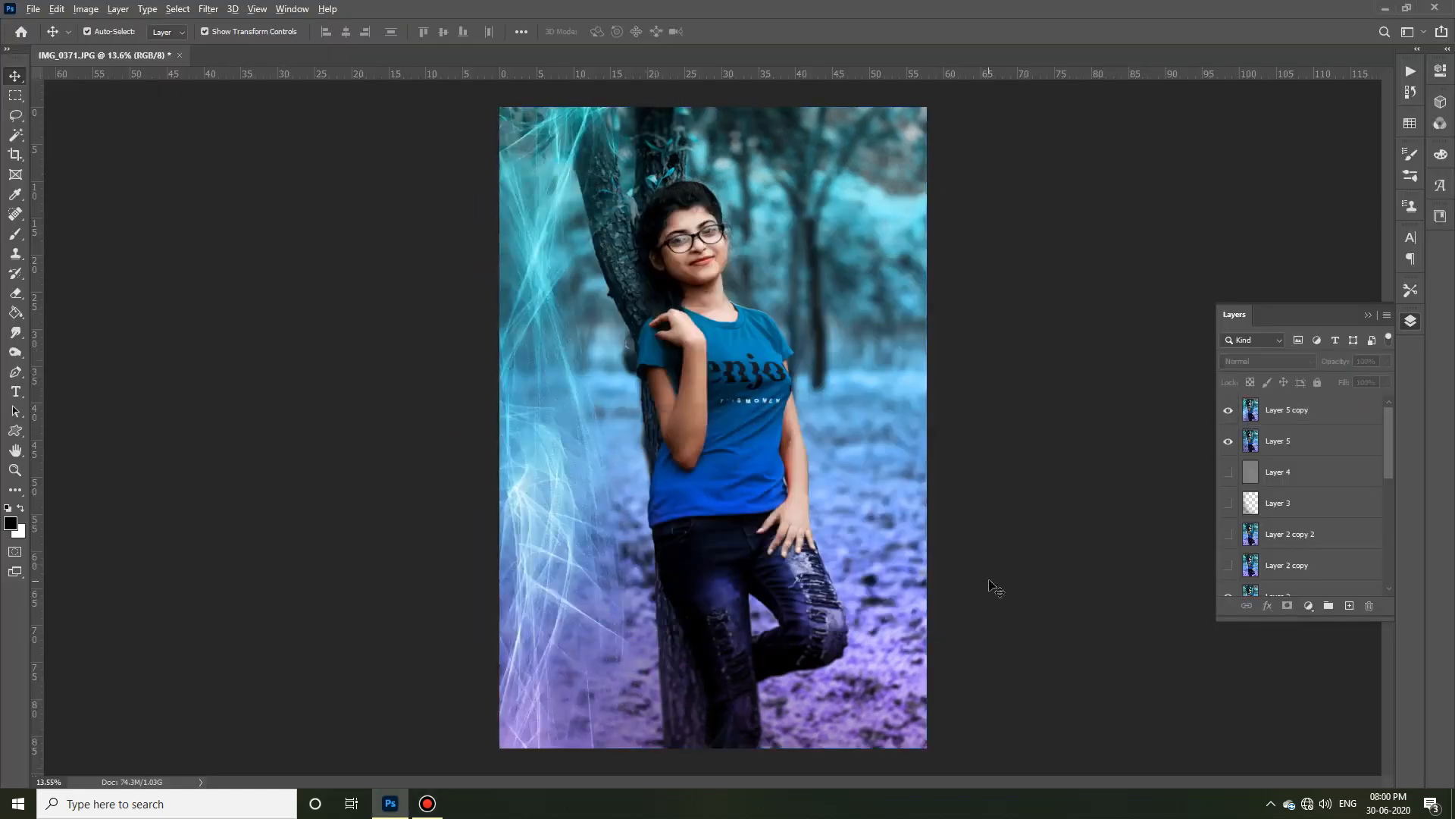
pyautogui.scroll(3, 1027, 579)
pyautogui.scroll(-3, 773, 523)
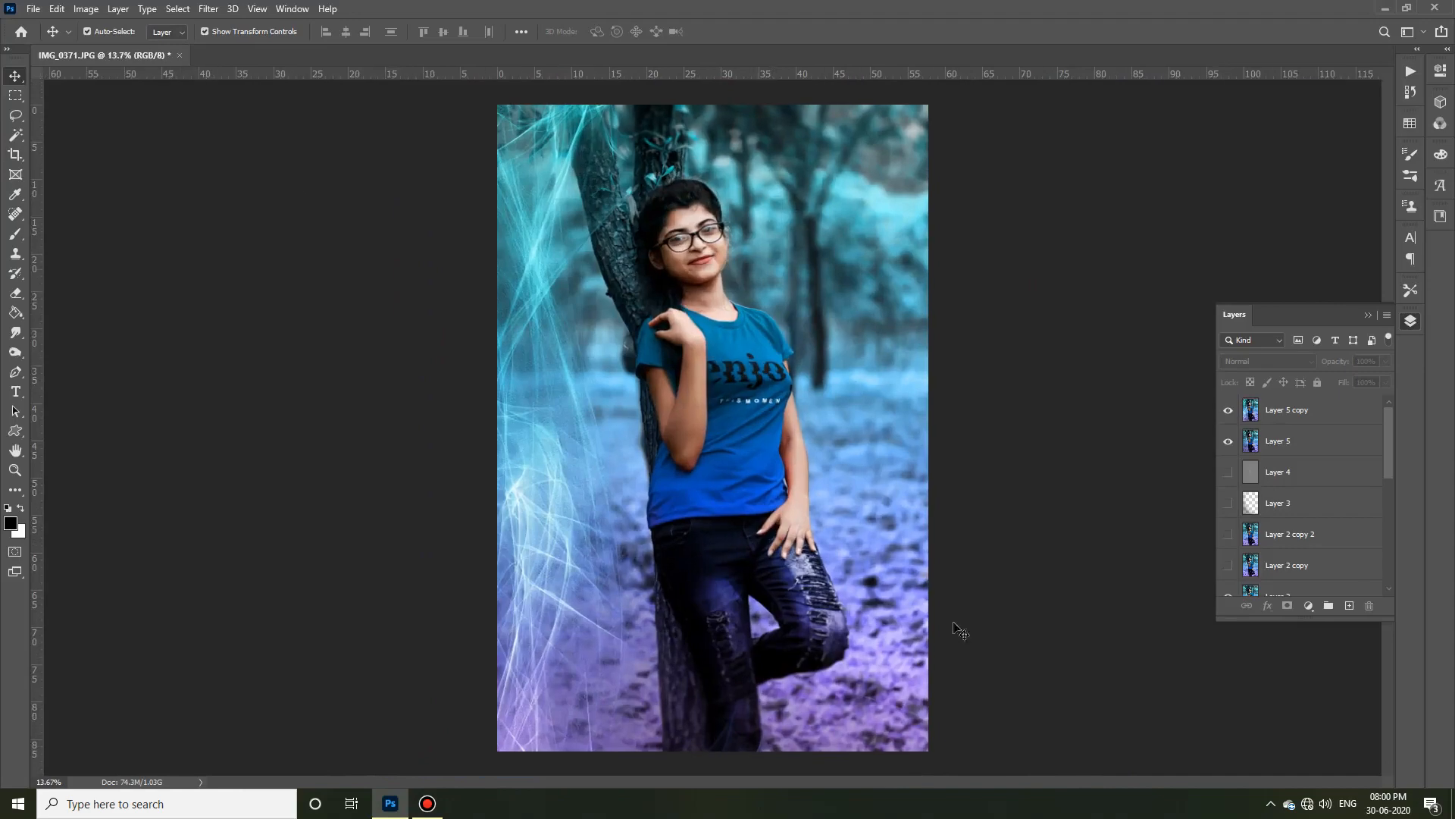
pyautogui.click(33, 9)
pyautogui.click(74, 42)
pyautogui.press('Escape')
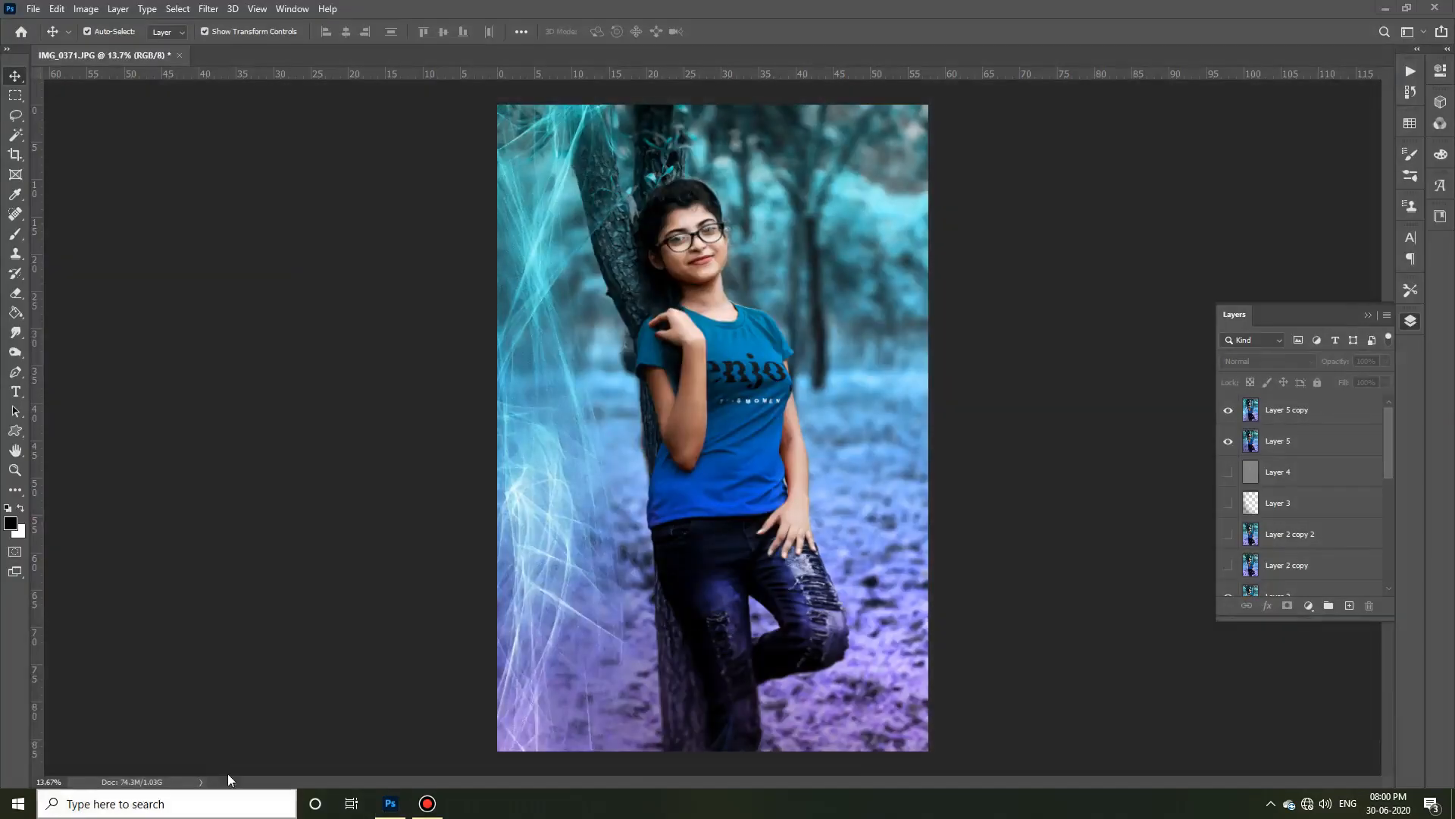
# Step: Look through the EDITING folder and the DVD-7 OVERLAYER folder in File Explorer for a suitable overlay image
pyautogui.press('super+e')
pyautogui.doubleClick(505, 238)
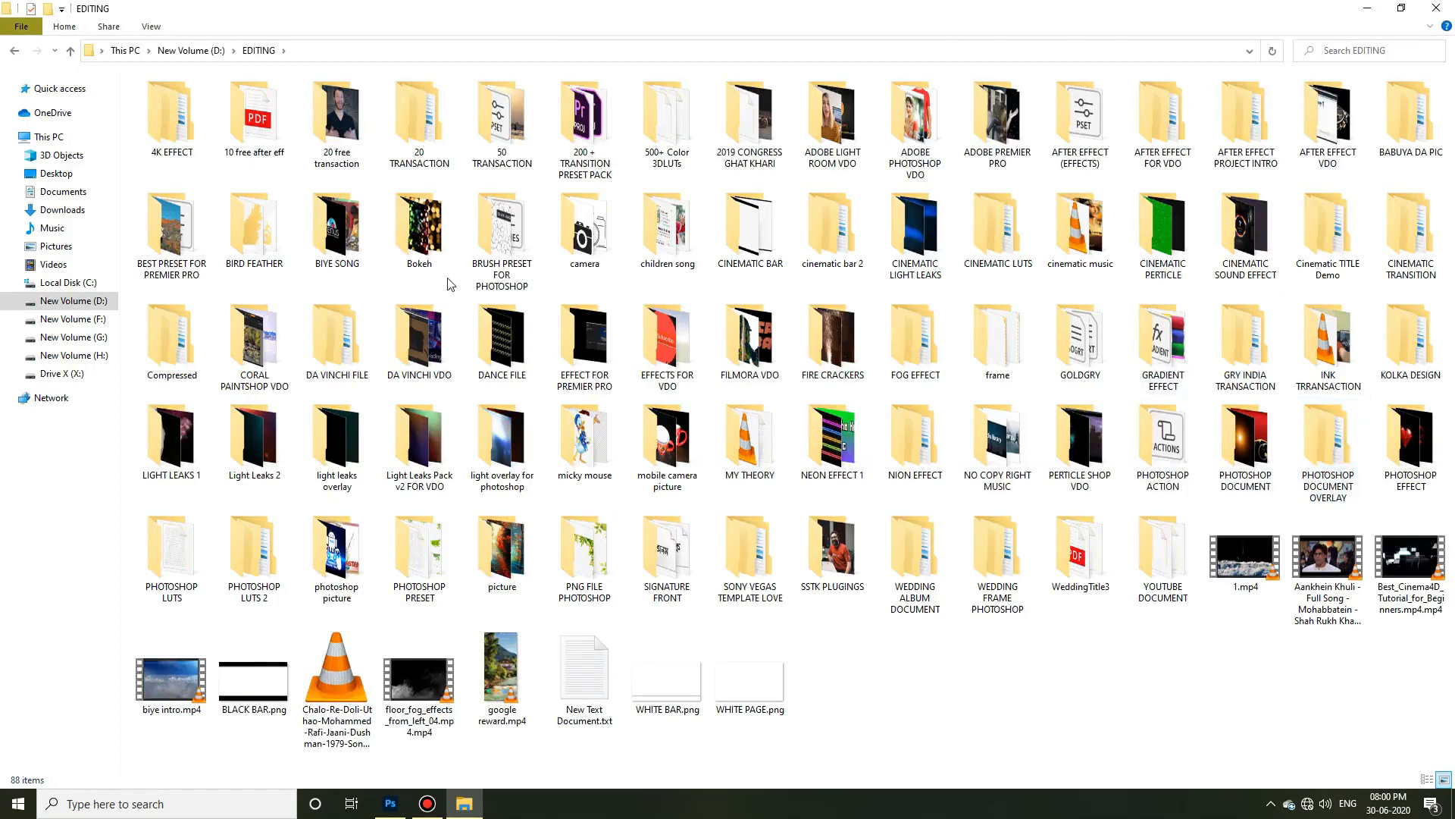
pyautogui.click(777, 118)
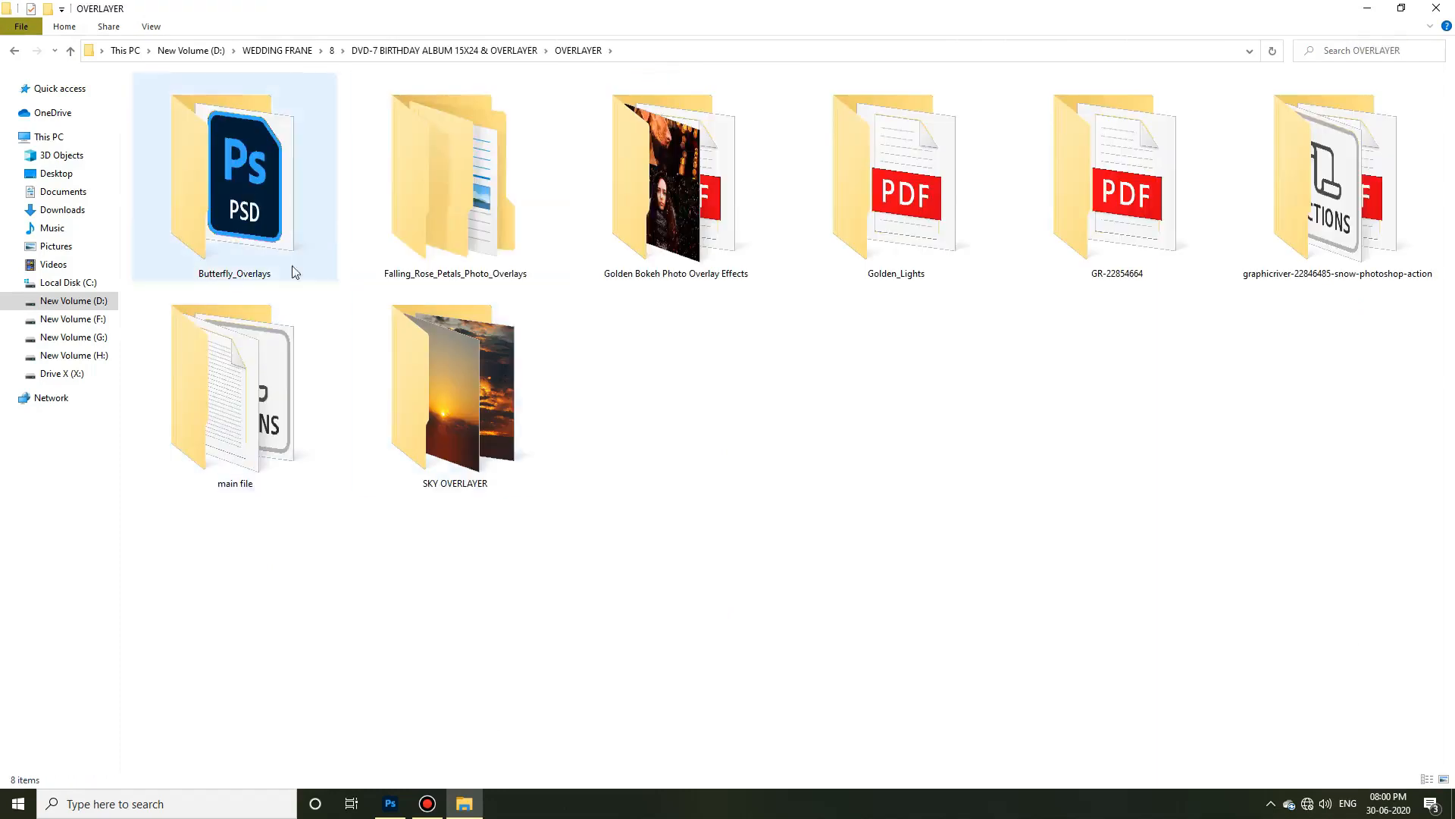
pyautogui.doubleClick(698, 151)
pyautogui.press('BackSpace')
pyautogui.press('BackSpace')
pyautogui.press('BackSpace')
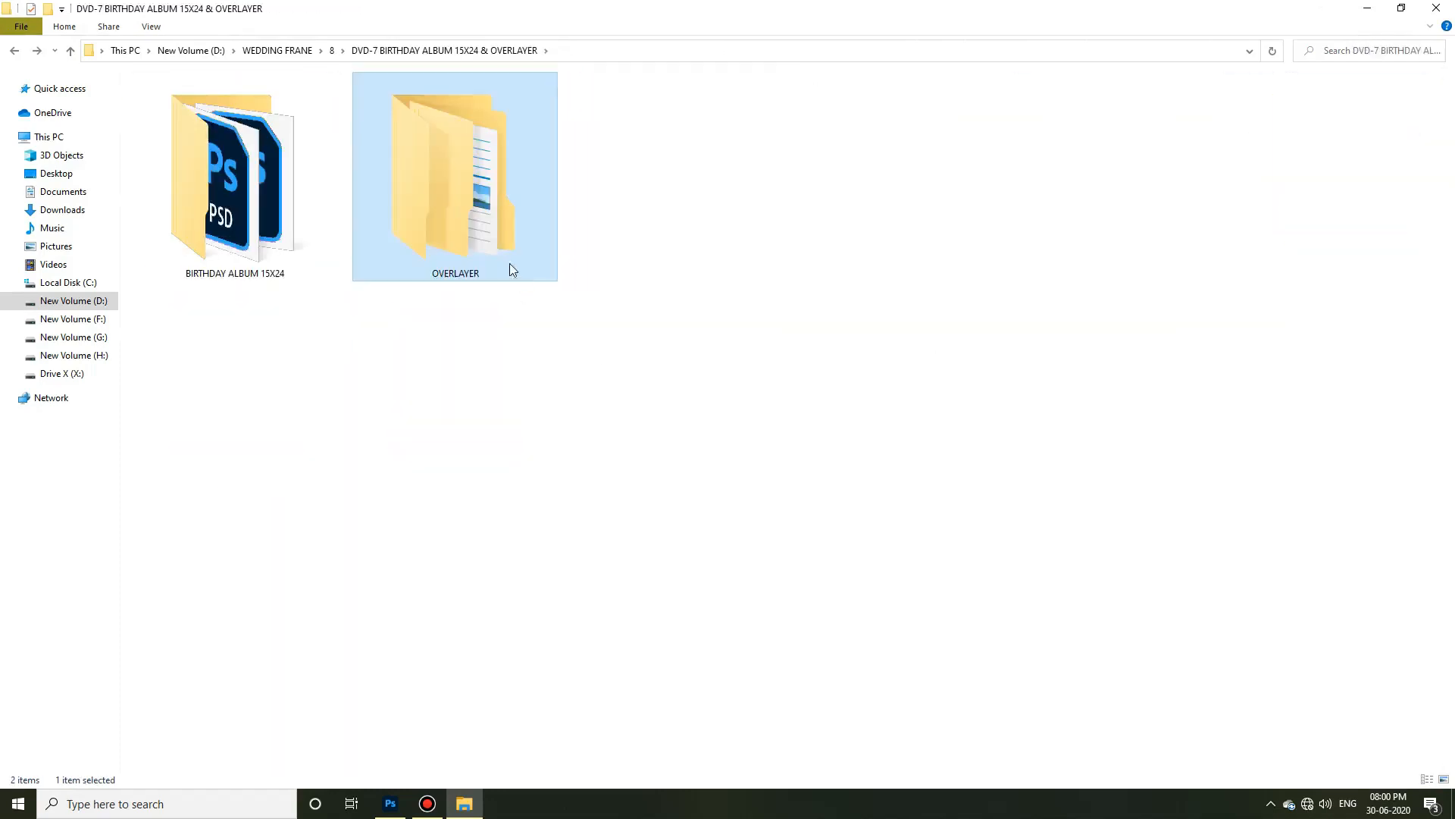
# Step: Place 47.jpg from the 100_Light_Leaks_Overlays folder into the portrait document in Photoshop
pyautogui.doubleClick(835, 114)
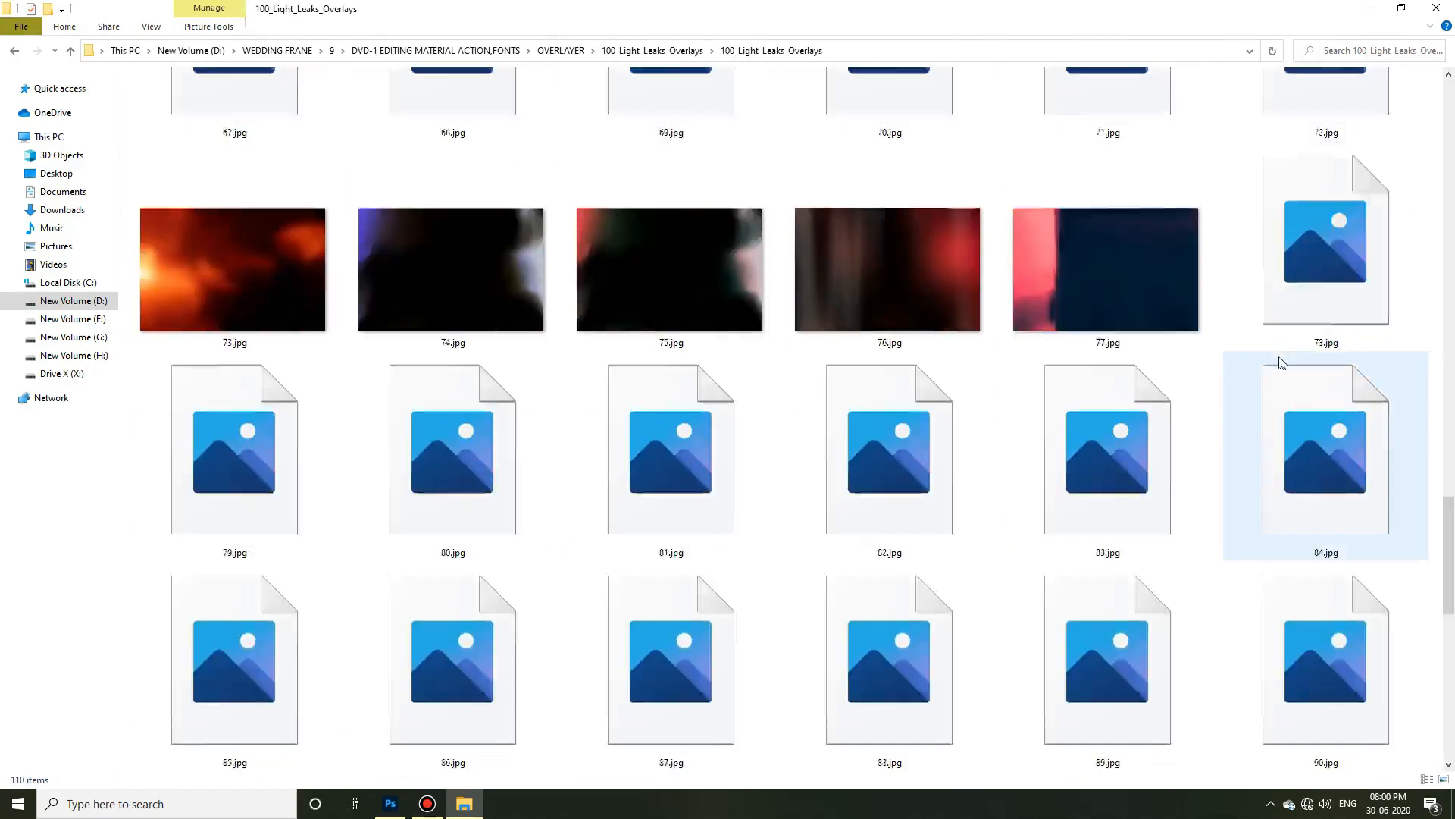
pyautogui.scroll(-10, 1223, 365)
pyautogui.scroll(15, 859, 508)
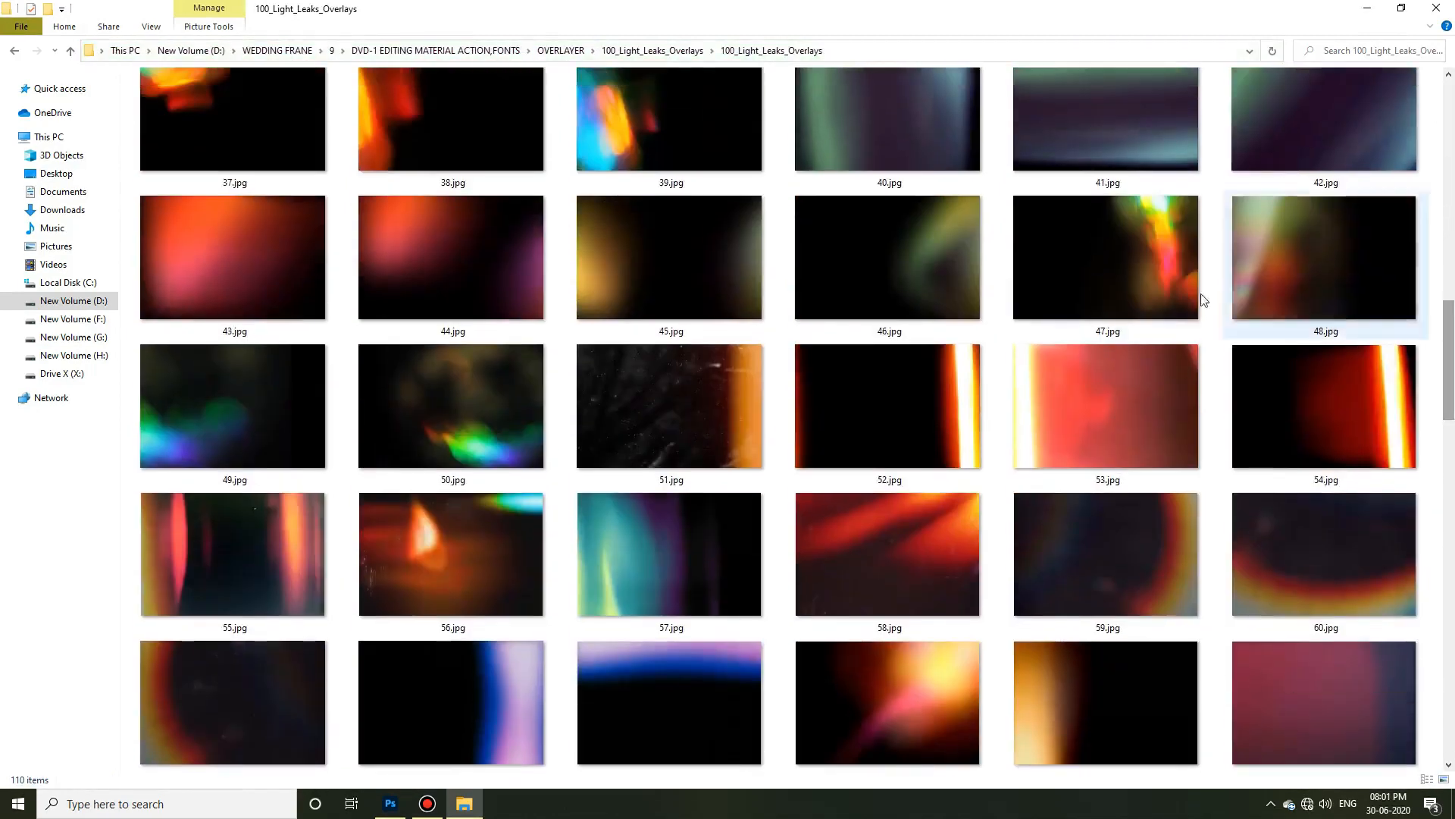
pyautogui.moveTo(1200, 300); pyautogui.dragTo(954, 387)
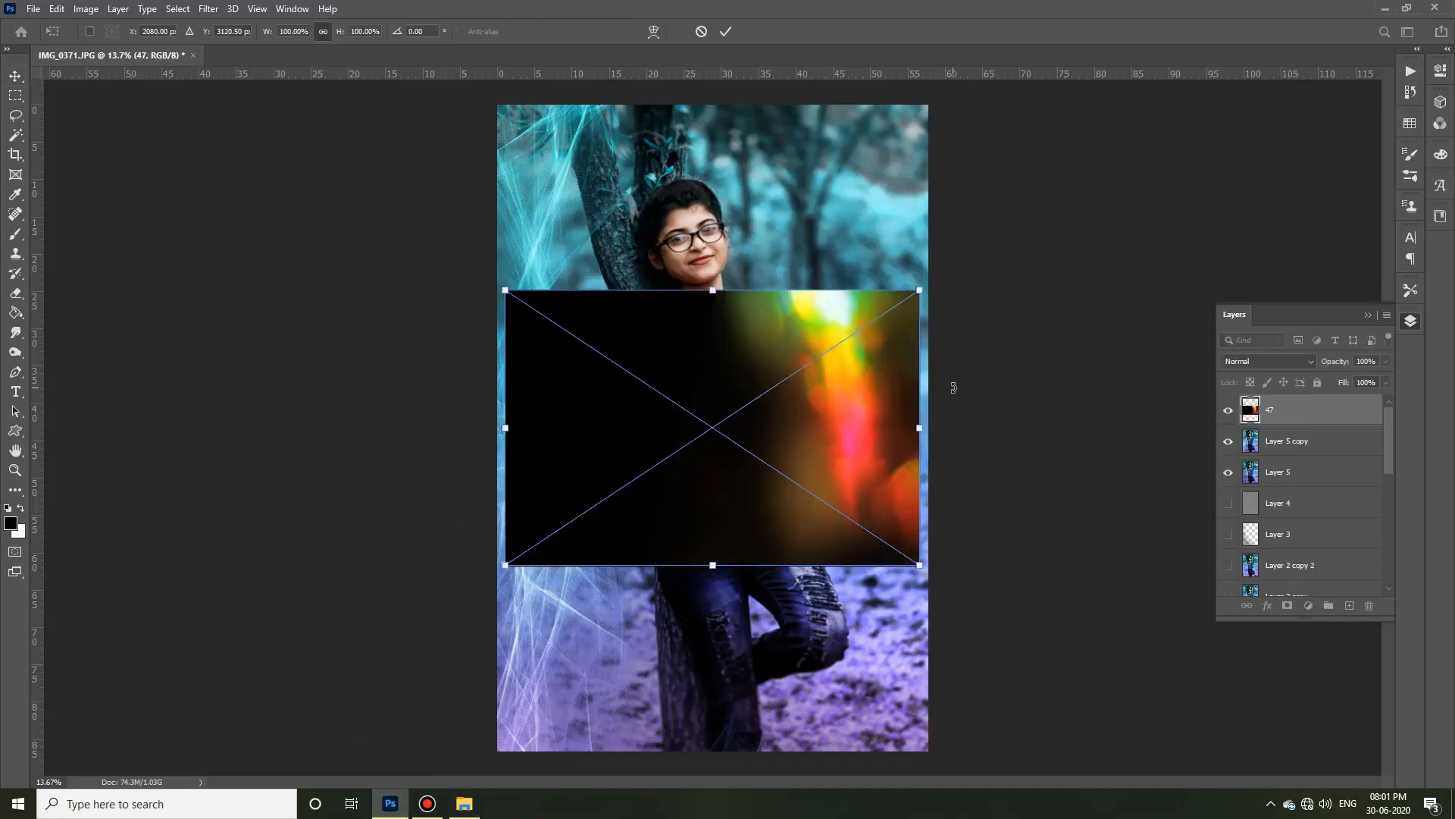
# Step: Blend light leak 47 in Screen mode, enlarge it over the background opposite the trunk, and erase its spill over the subject
pyautogui.hotkey('shift', 'alt', 's')
pyautogui.moveTo(871, 455); pyautogui.dragTo(917, 256)
pyautogui.moveTo(552, 367); pyautogui.dragTo(157, 633)
pyautogui.moveTo(834, 534); pyautogui.dragTo(911, 498)
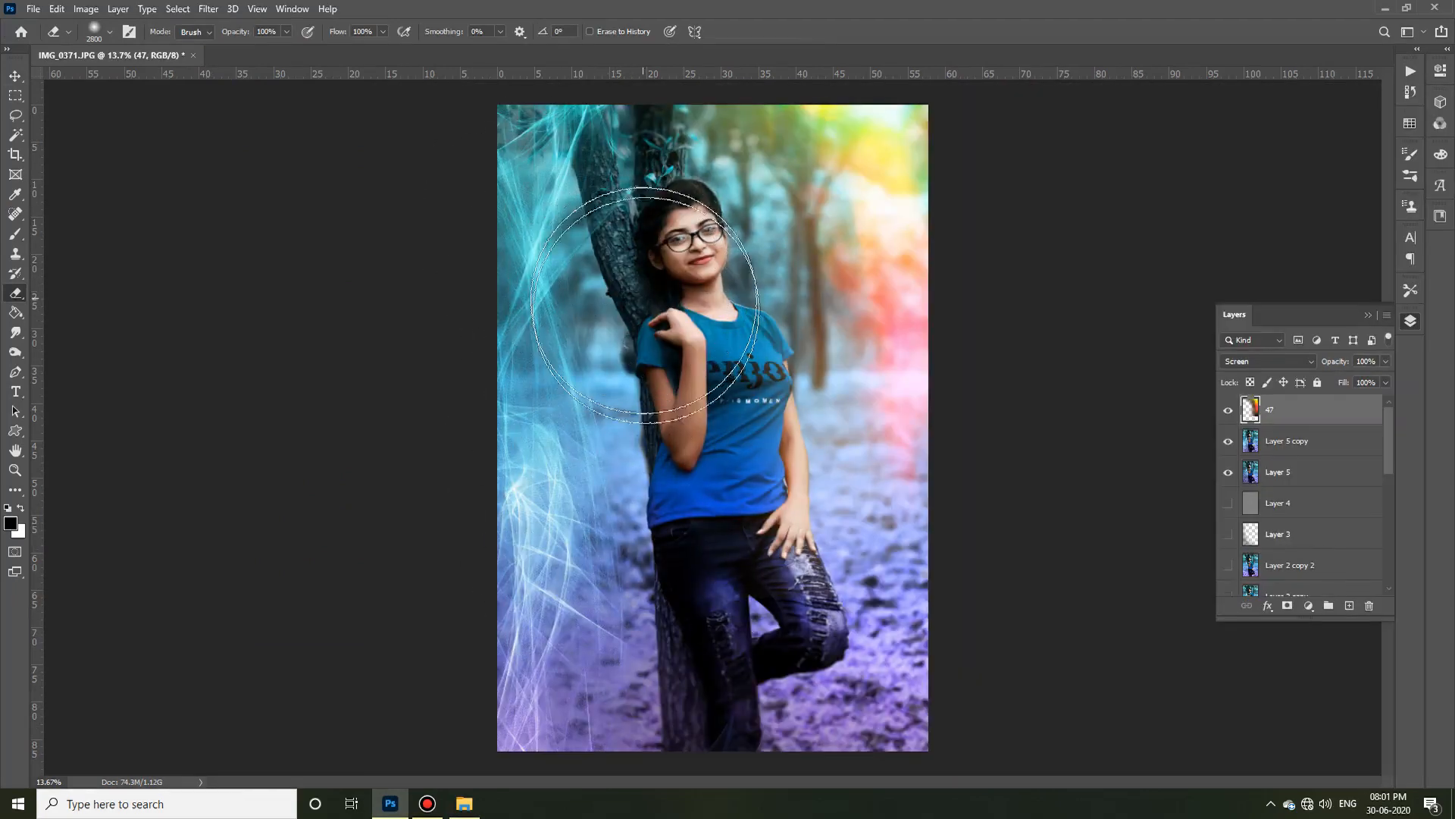
pyautogui.hotkey('ctrl', '0')
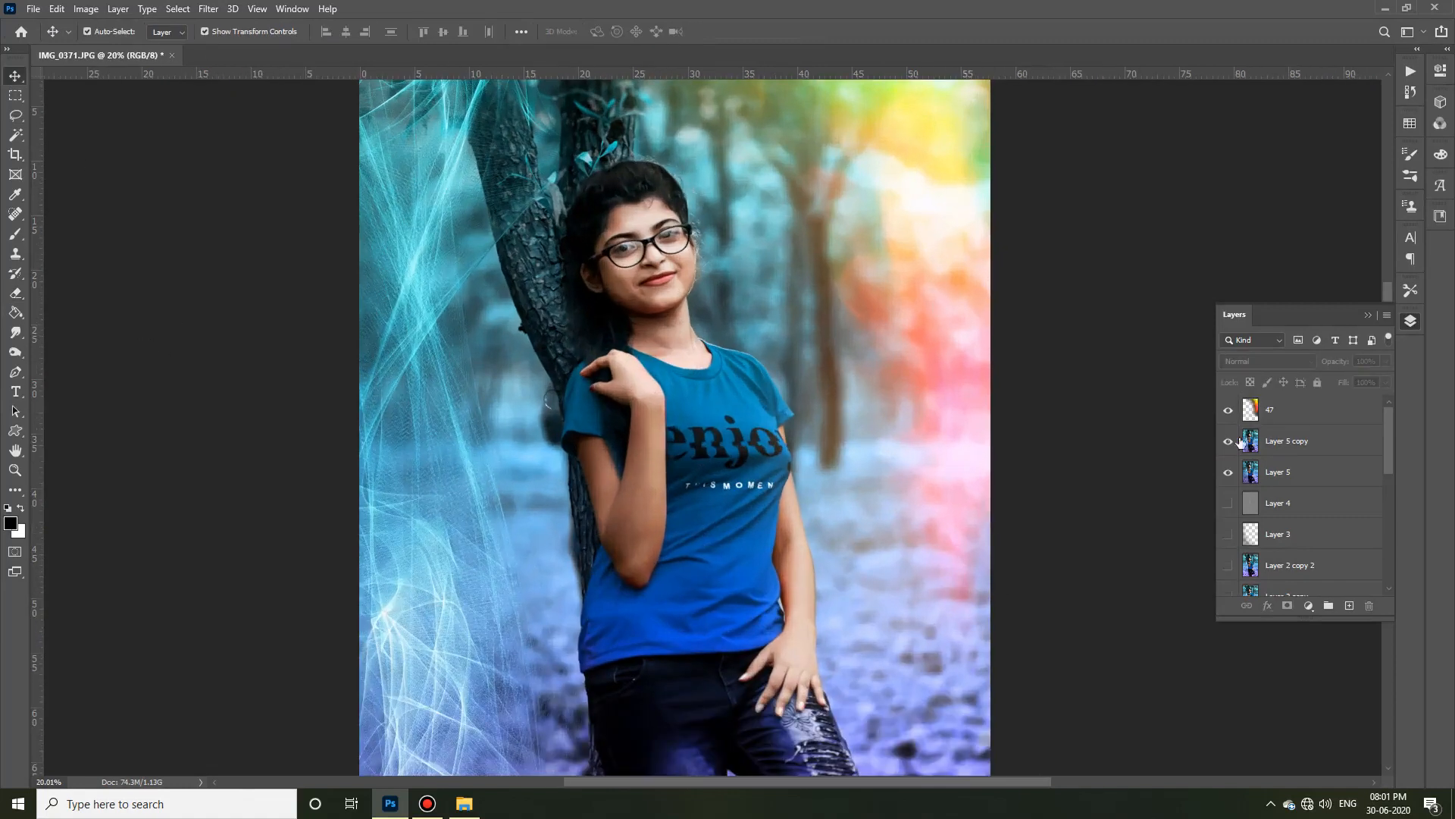
# Step: Compare the photo with and without light leak layer 47, and shift the leak toward the subject
pyautogui.click(1228, 410)
pyautogui.click(1228, 410)
pyautogui.scroll(-3, 767, 252)
pyautogui.moveTo(919, 338); pyautogui.dragTo(858, 329)
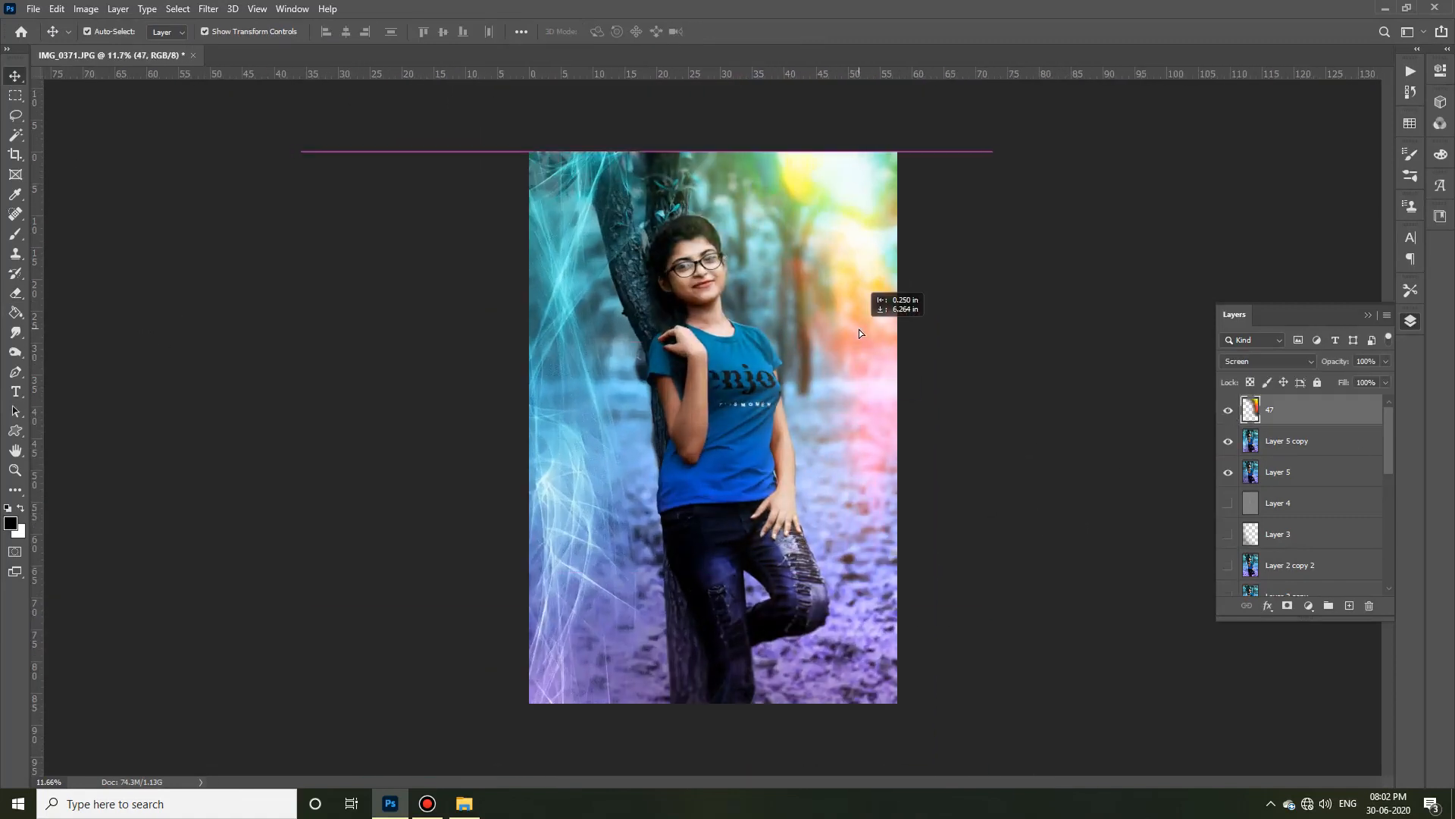
pyautogui.scroll(1, 872, 333)
# Step: Try Levels and Motion Blur on light leak layer 47
pyautogui.hotkey('ctrl', 'l')
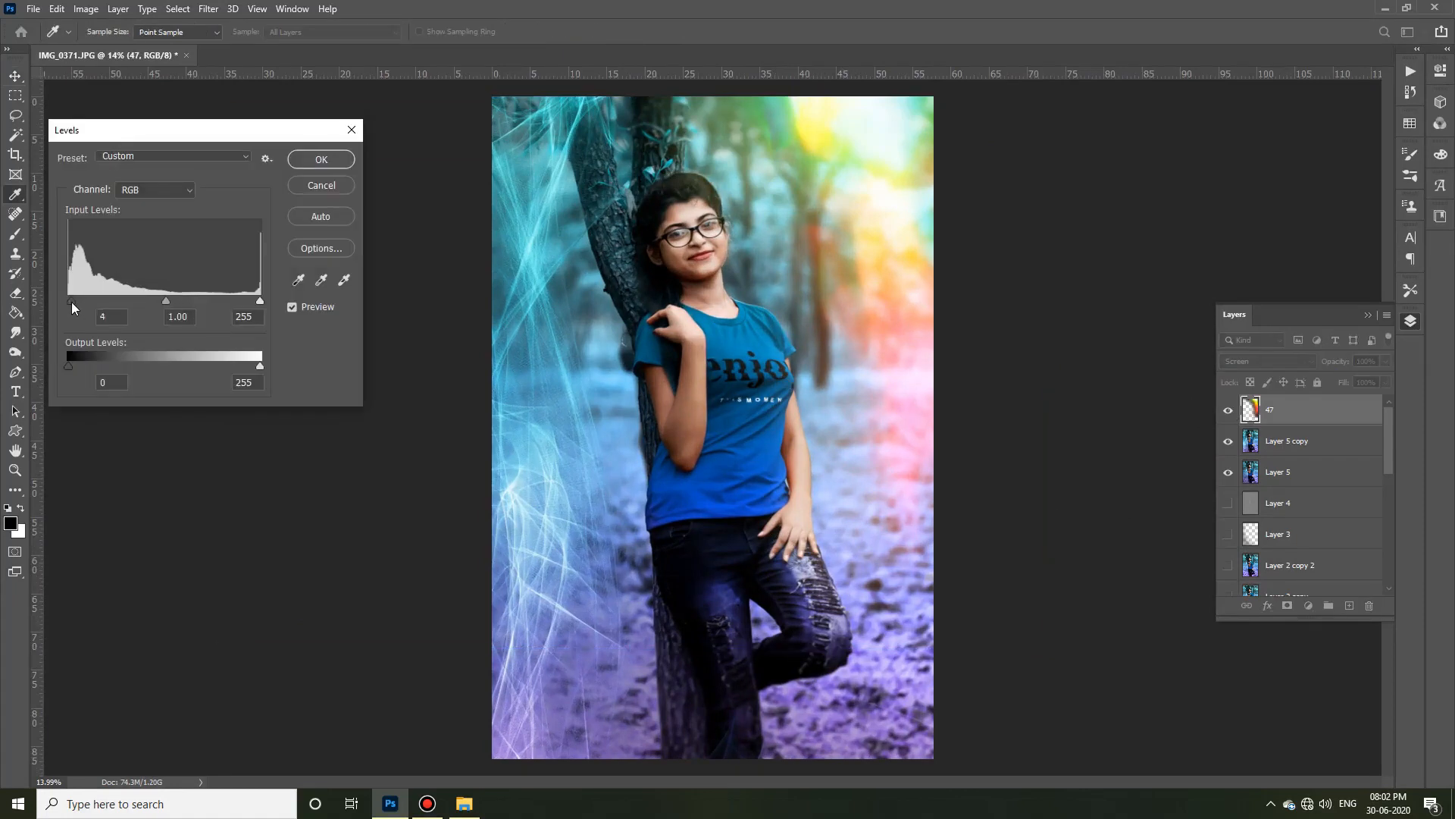
pyautogui.click(321, 187)
pyautogui.click(208, 8)
pyautogui.click(435, 261)
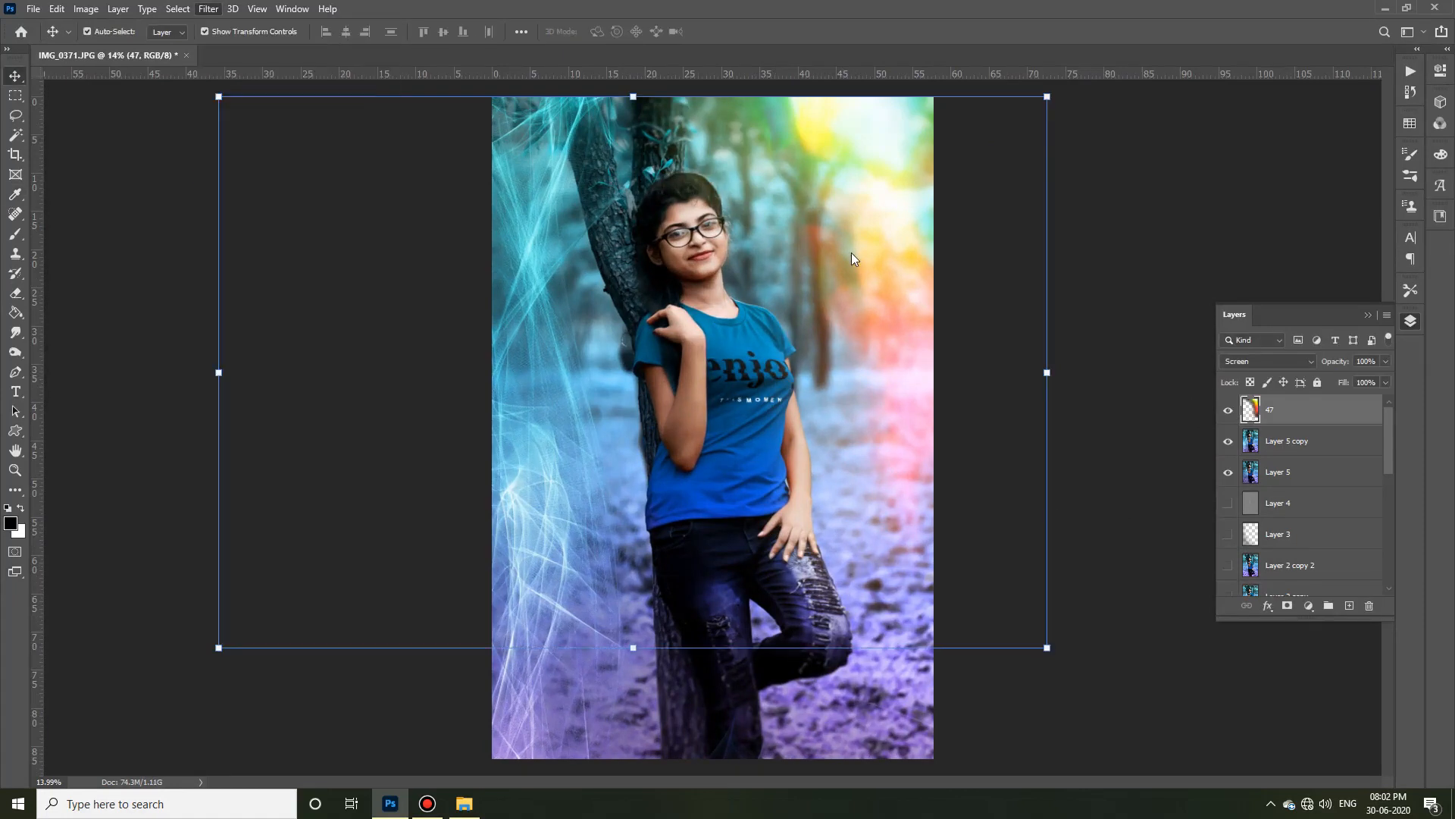
pyautogui.click(1354, 72)
# Step: Soften light leak layer 47 with a Gaussian Blur of 173.3 pixels radius and switch to the Eraser tool
pyautogui.click(209, 8)
pyautogui.moveTo(333, 180)
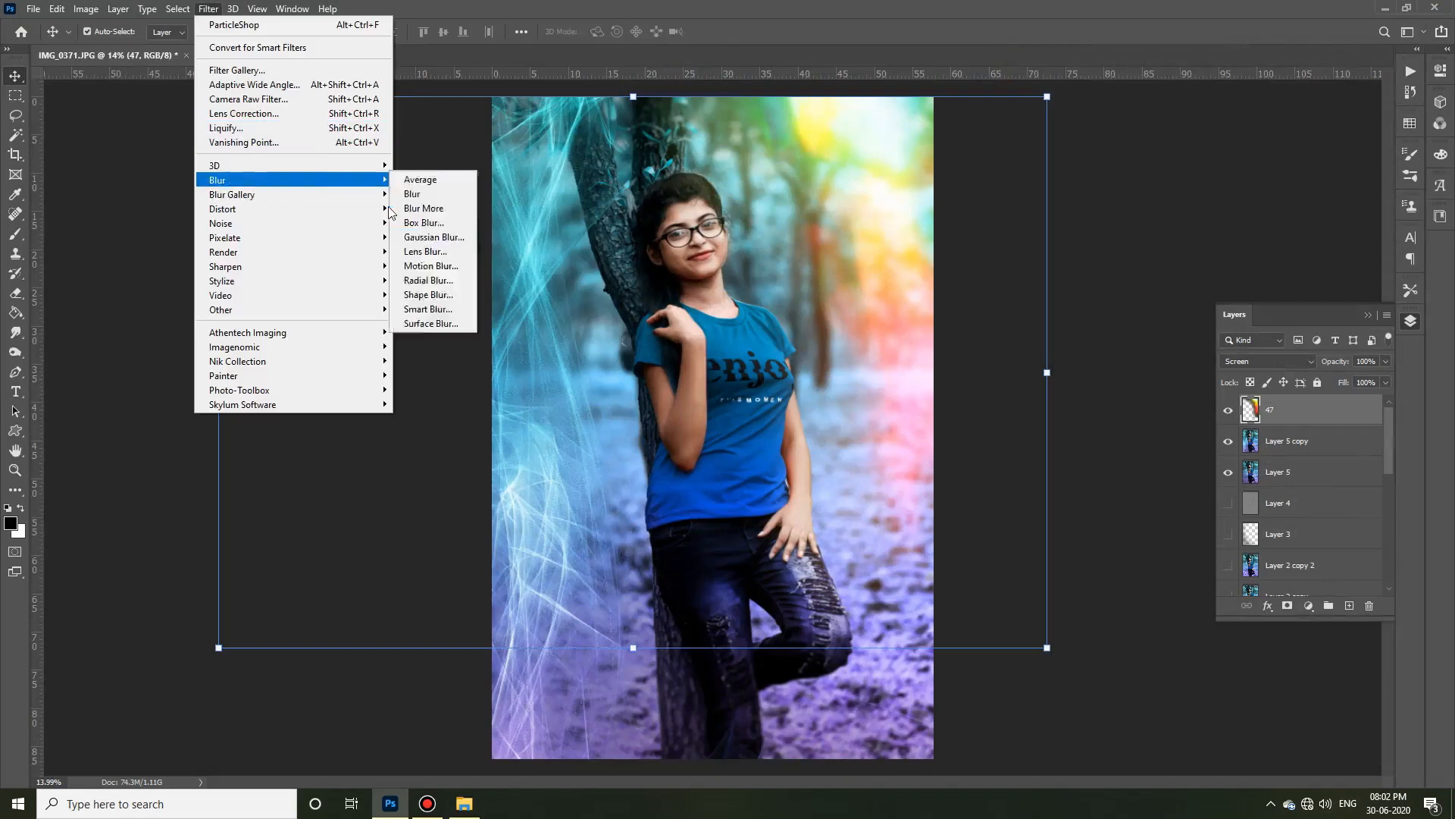
pyautogui.click(434, 237)
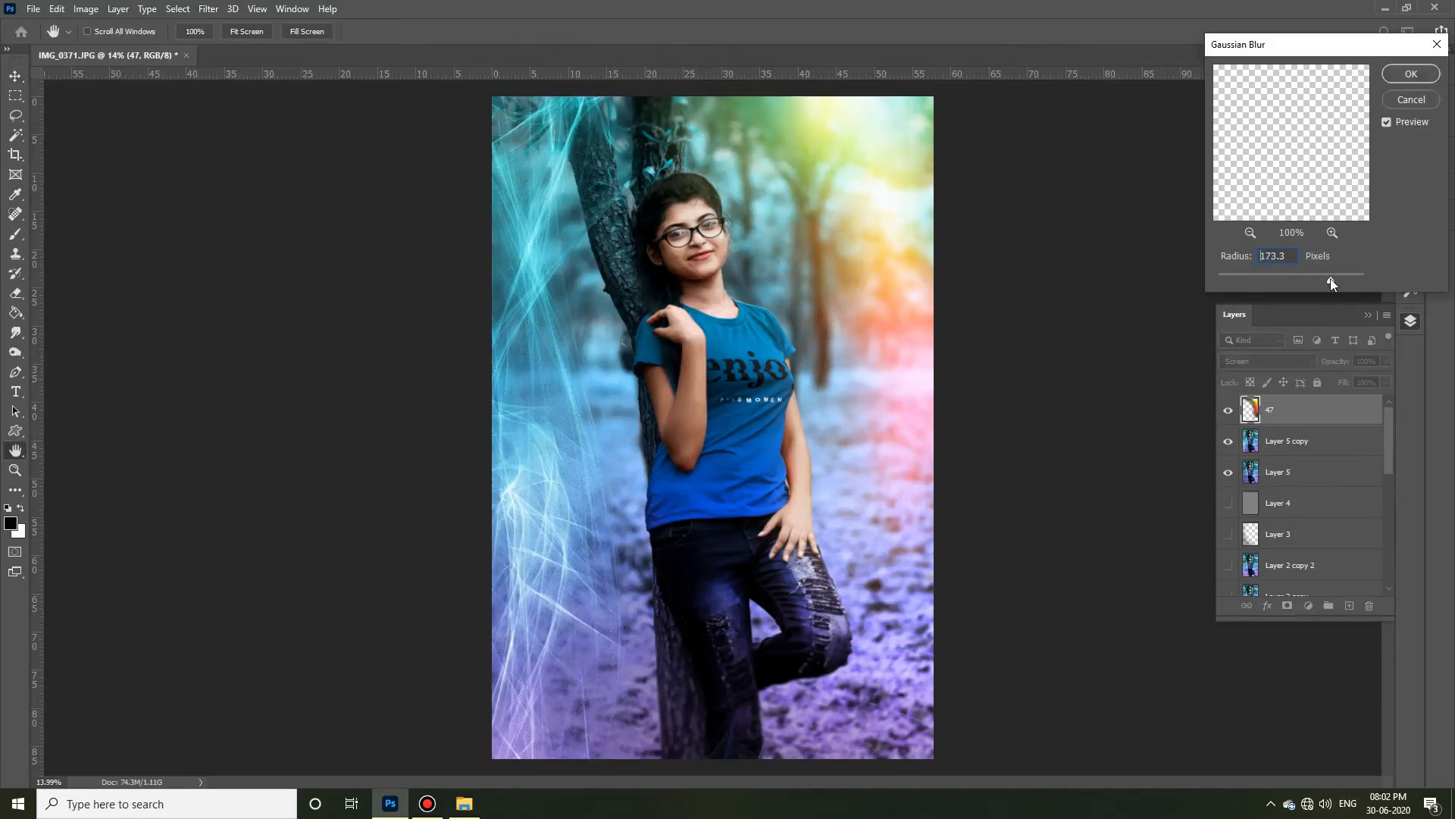
pyautogui.press('Return')
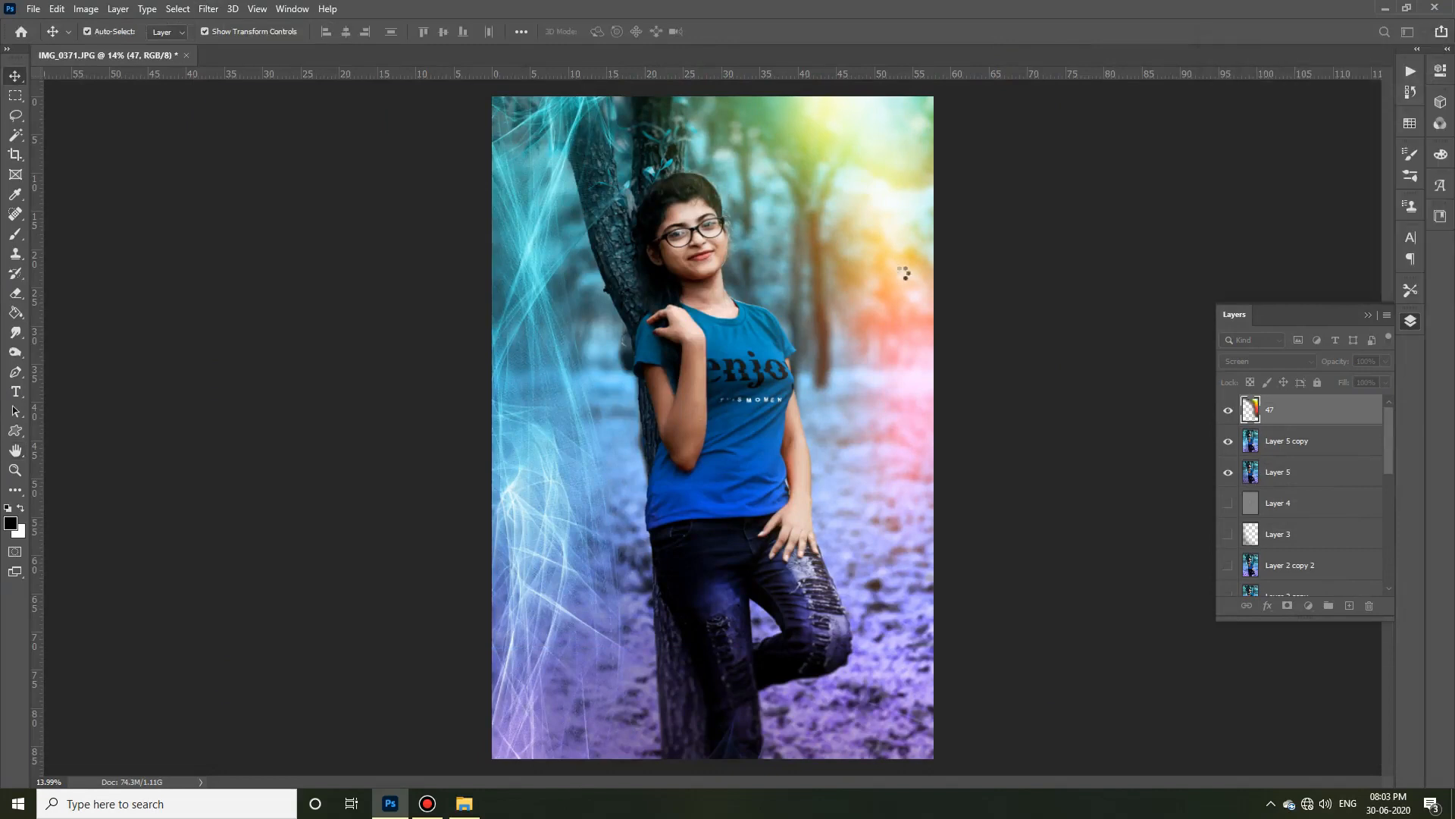
pyautogui.click(15, 293)
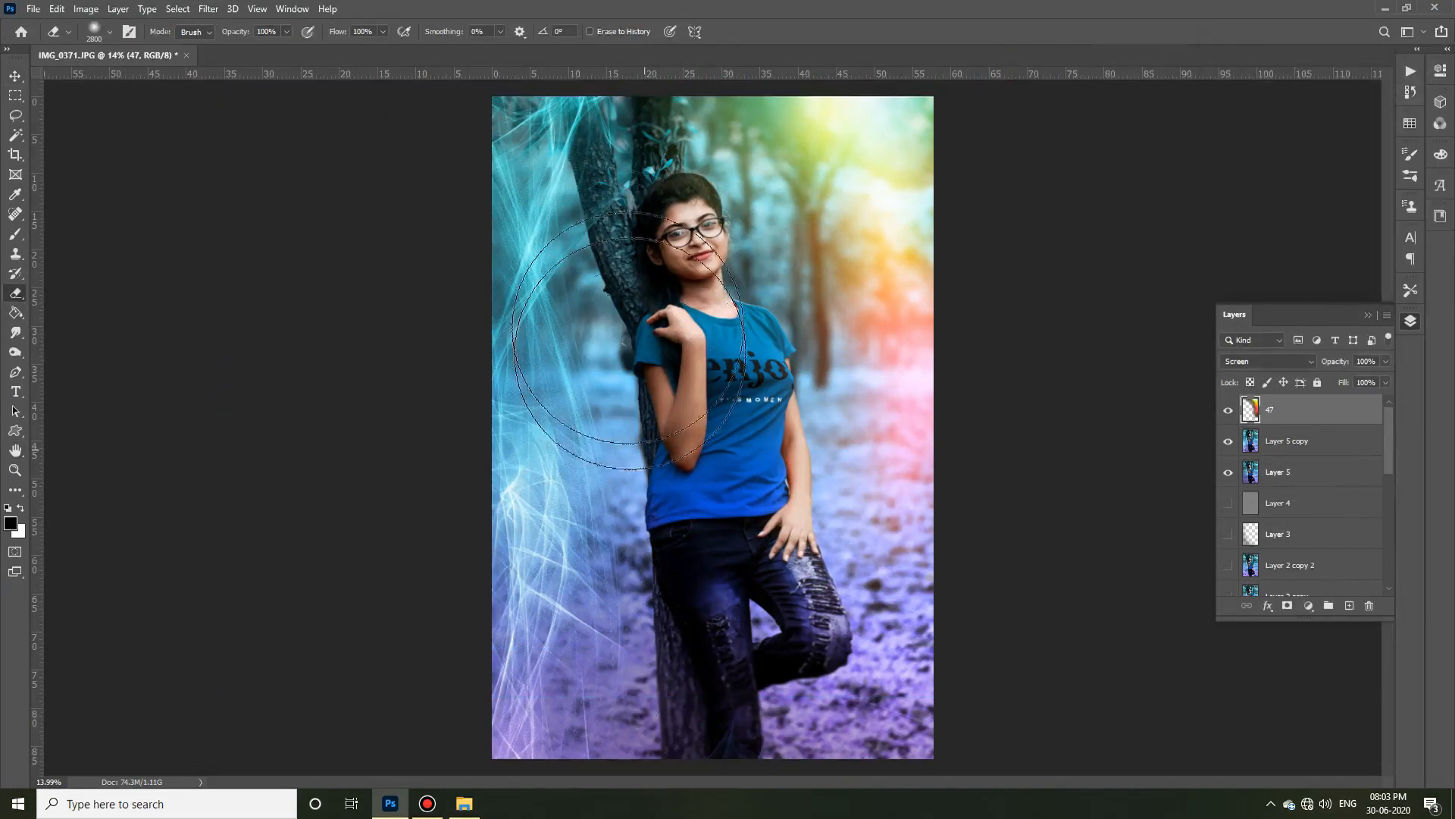
pyautogui.click(161, 520)
pyautogui.scroll(-1, 828, 233)
# Step: Try placing light leak 43.jpg over the ground at the lower corner opposite the trunk
pyautogui.hotkey('alt', 'Tab')
pyautogui.moveTo(234, 253); pyautogui.dragTo(1039, 520)
pyautogui.press('Escape')
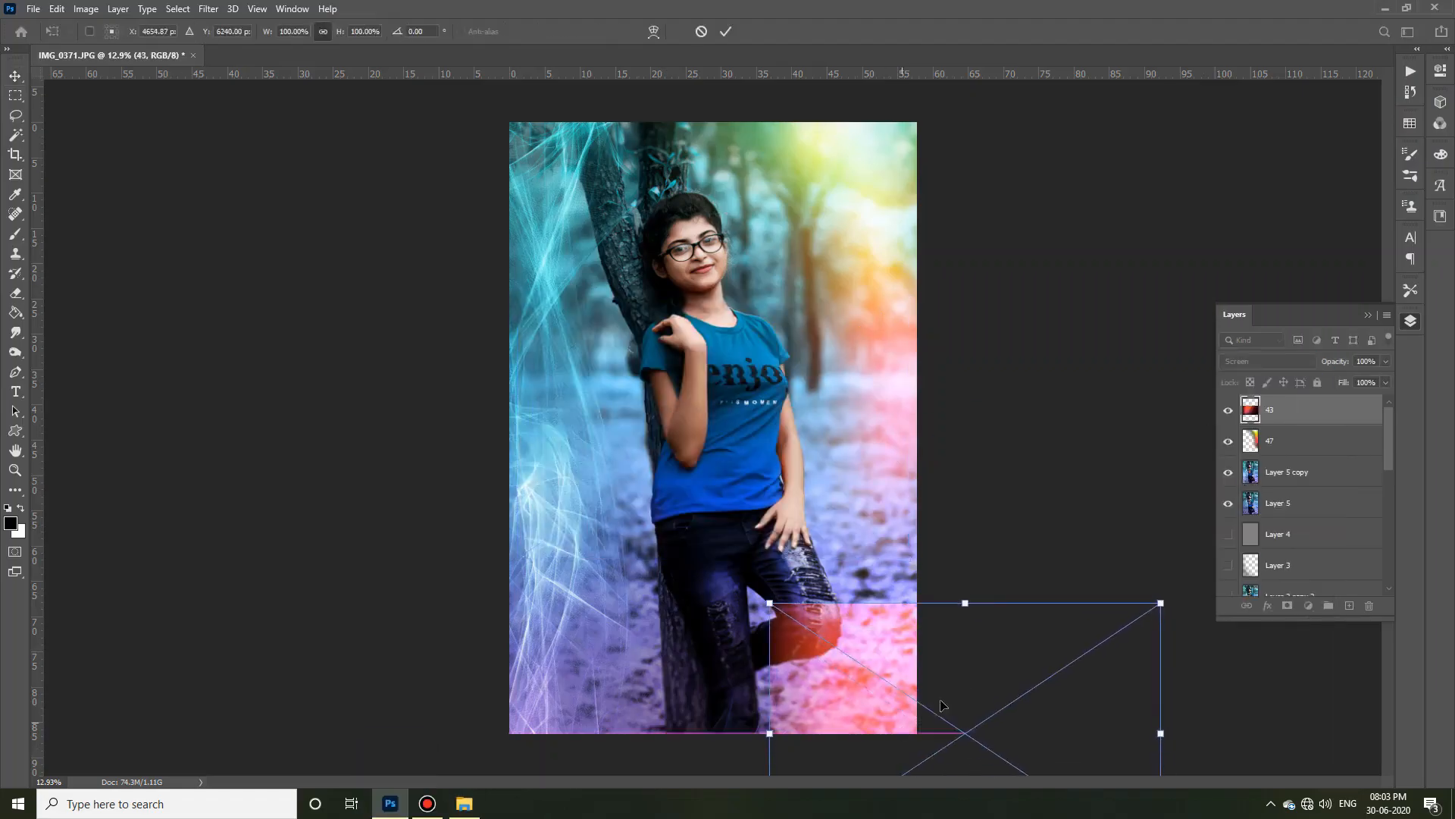
# Step: Switch to File Explorer and look through the CANDID BACKGRROUND folder for another overlay image
pyautogui.hotkey('alt', 'Tab')
pyautogui.hotkey('alt', 'Up')
pyautogui.hotkey('alt', 'Up')
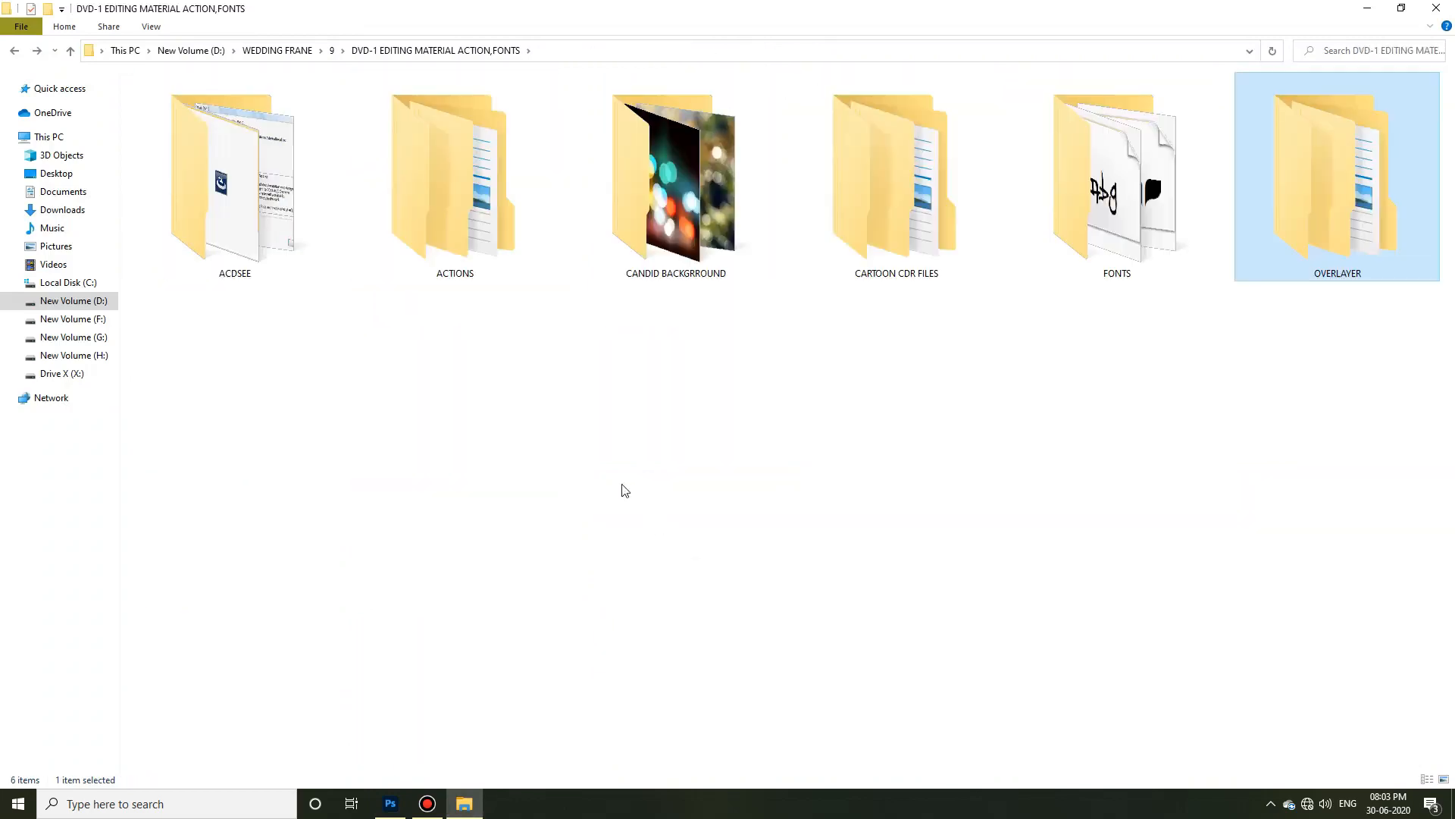
pyautogui.press('c')
pyautogui.press('Return')
pyautogui.moveTo(1453, 523); pyautogui.dragTo(1453, 405)
pyautogui.scroll(-15, 653, 578)
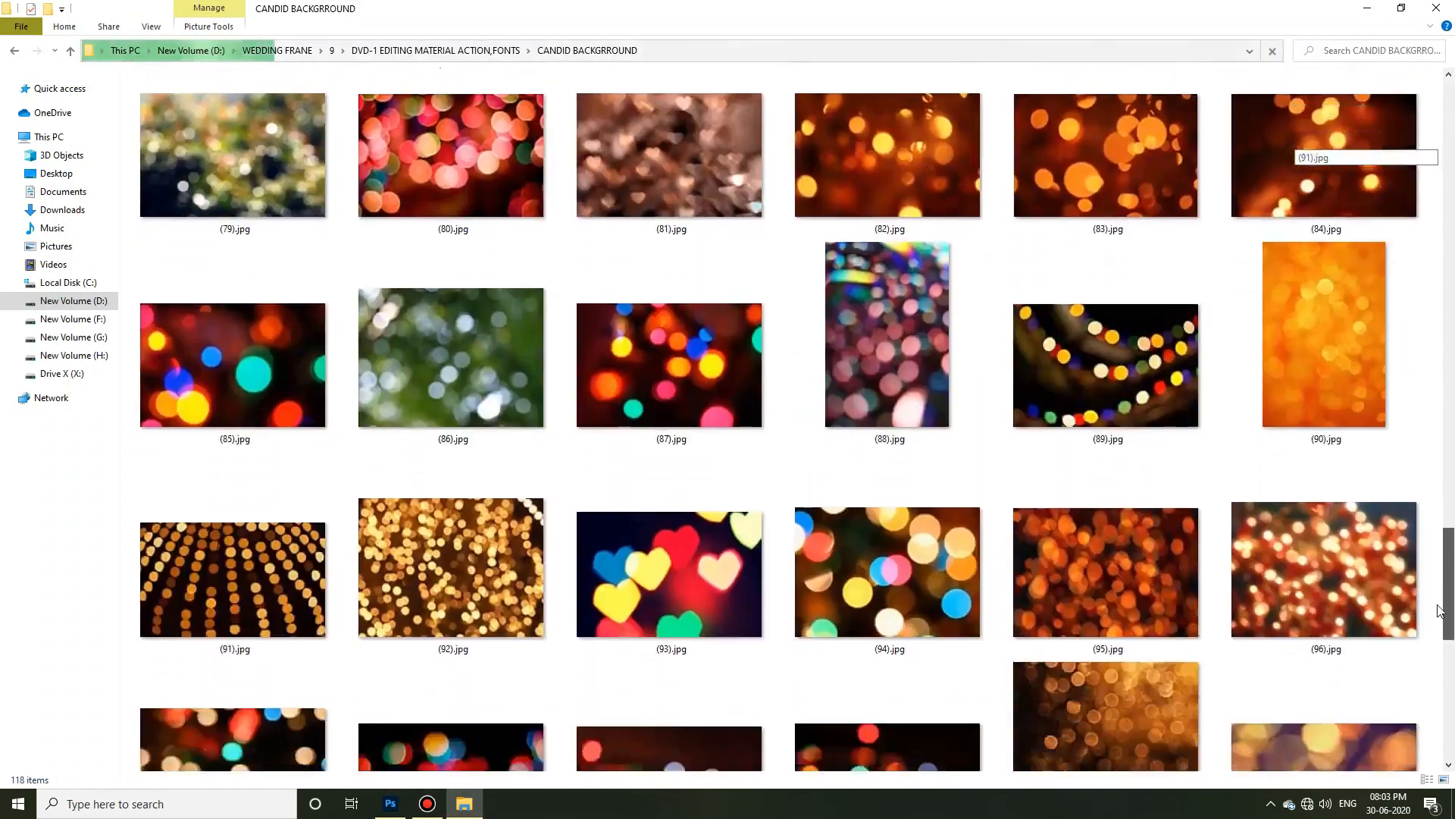
# Step: Browse the light overlay for photoshop folder and its Sample subfolder inside EDITING for an overlay image
pyautogui.hotkey('alt', 'Up')
pyautogui.hotkey('alt', 'Up')
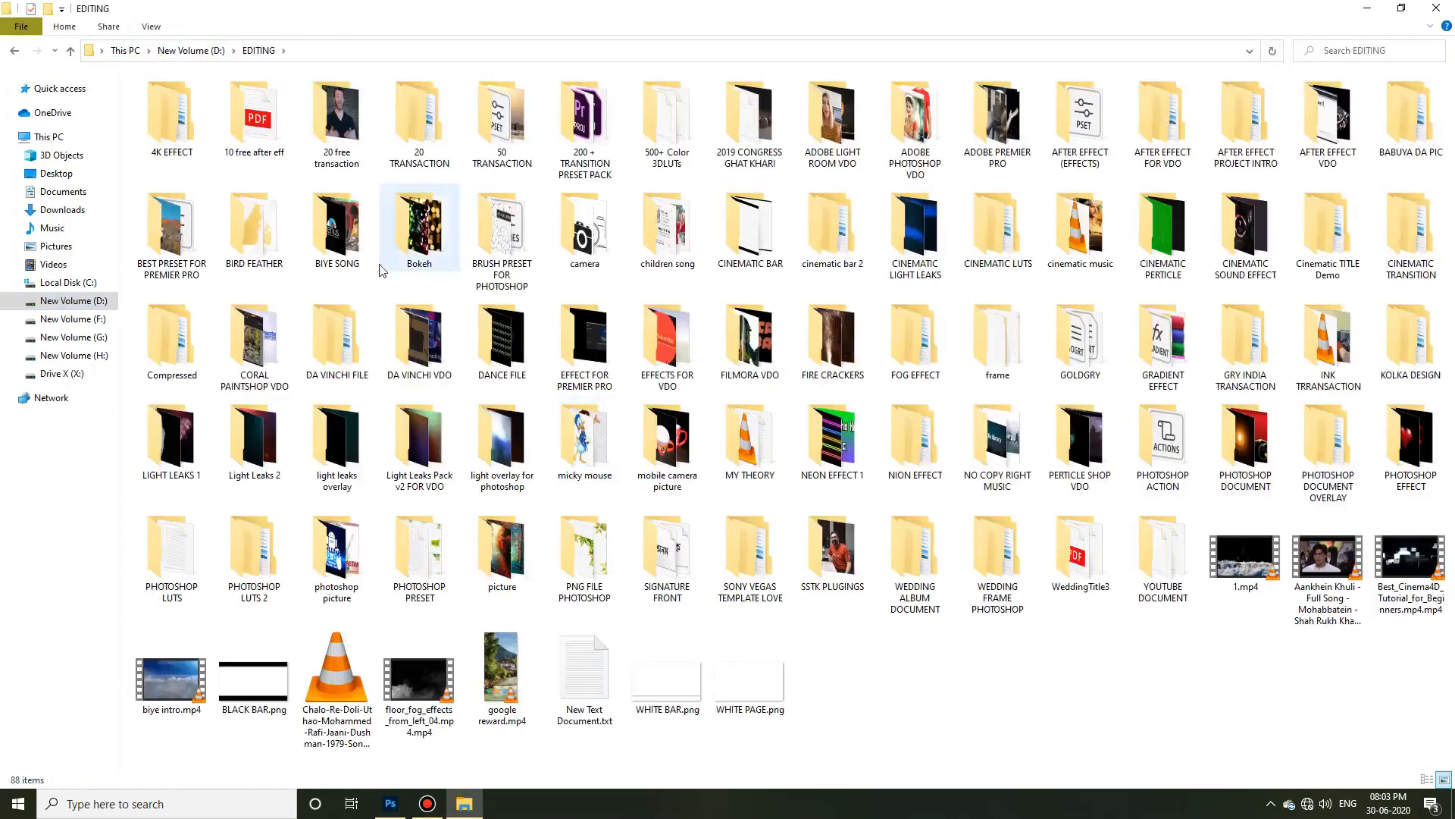
pyautogui.doubleClick(689, 432)
pyautogui.scroll(-5, 1452, 228)
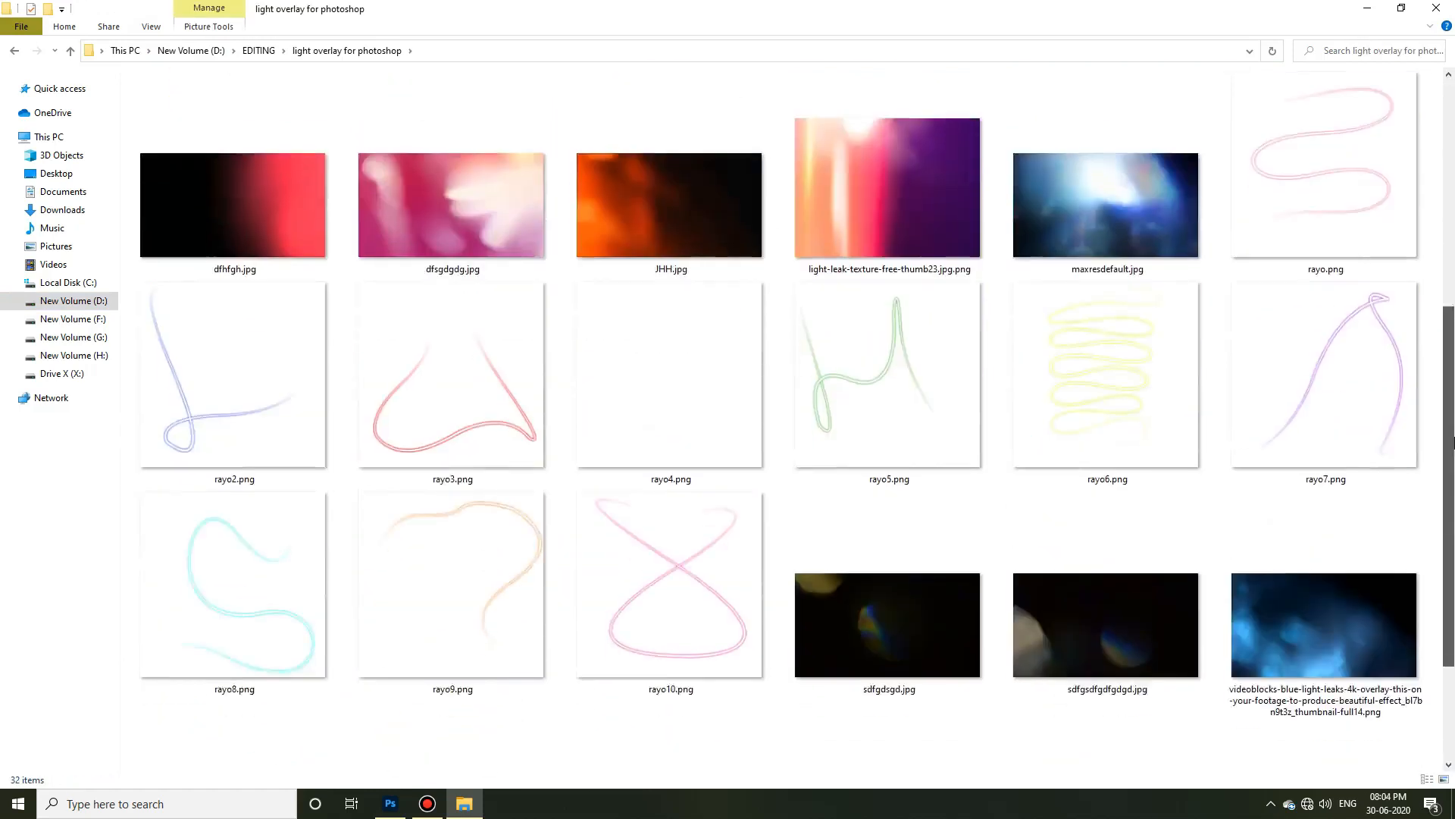
pyautogui.scroll(5, 315, 315)
pyautogui.doubleClick(671, 182)
pyautogui.scroll(-5, 1451, 455)
pyautogui.scroll(3, 1451, 455)
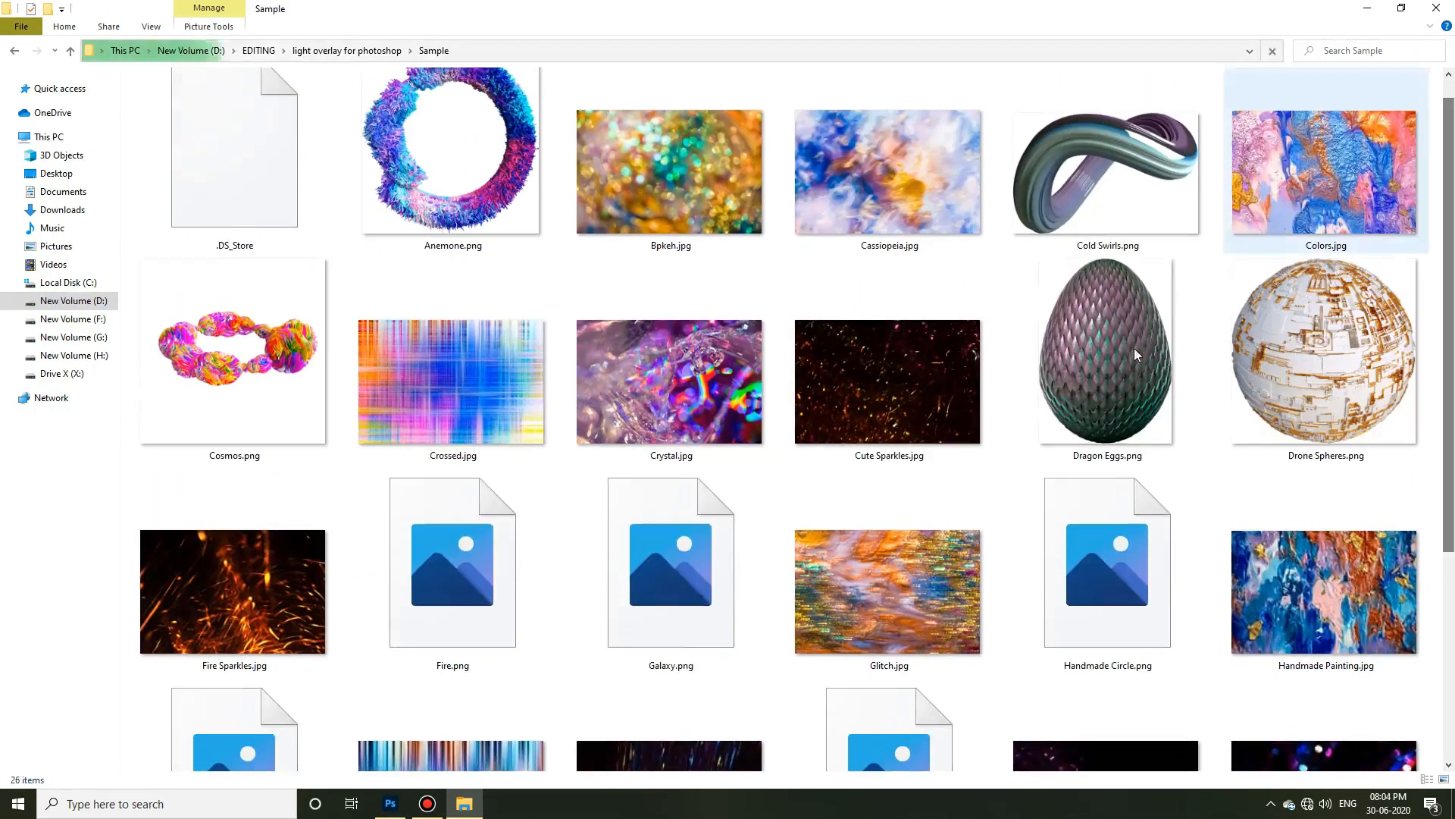
# Step: Try placing Fire.png enlarged at the photo's lower corner opposite the trunk and softening it with a Gaussian Blur
pyautogui.click(455, 561)
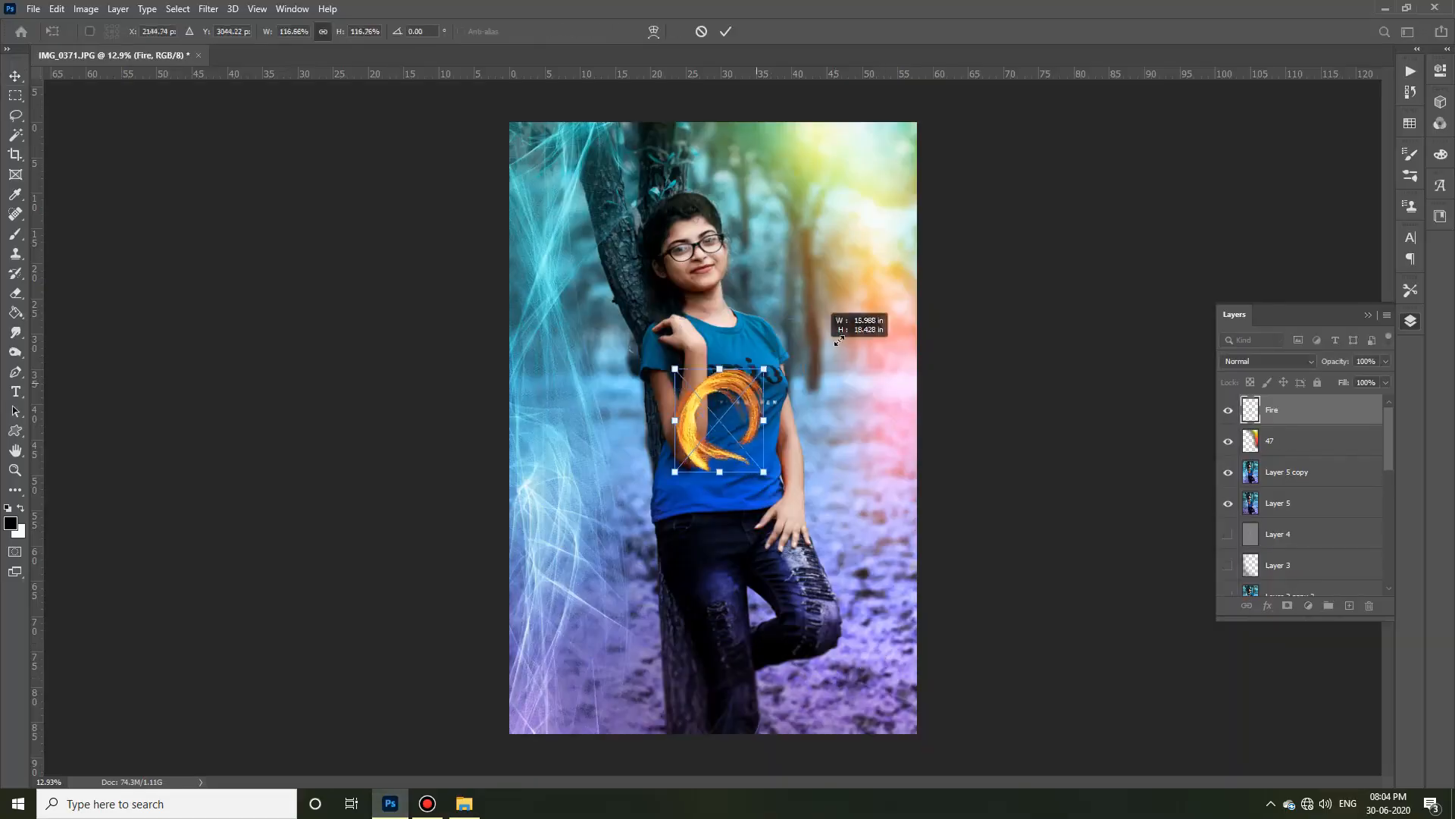
pyautogui.moveTo(839, 341); pyautogui.dragTo(857, 723)
pyautogui.click(728, 34)
pyautogui.click(208, 9)
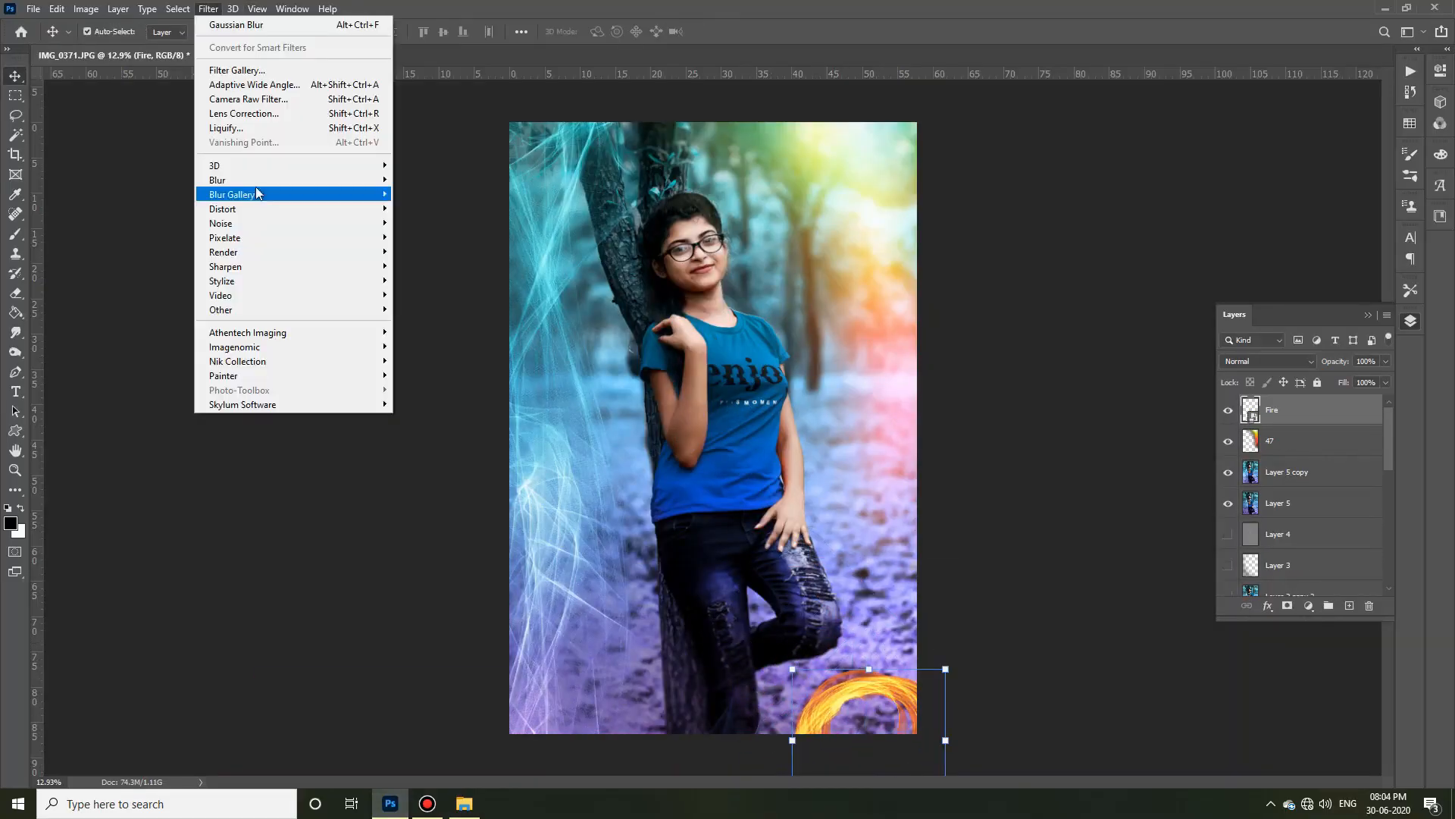
pyautogui.click(439, 246)
pyautogui.moveTo(1288, 278); pyautogui.dragTo(1308, 274)
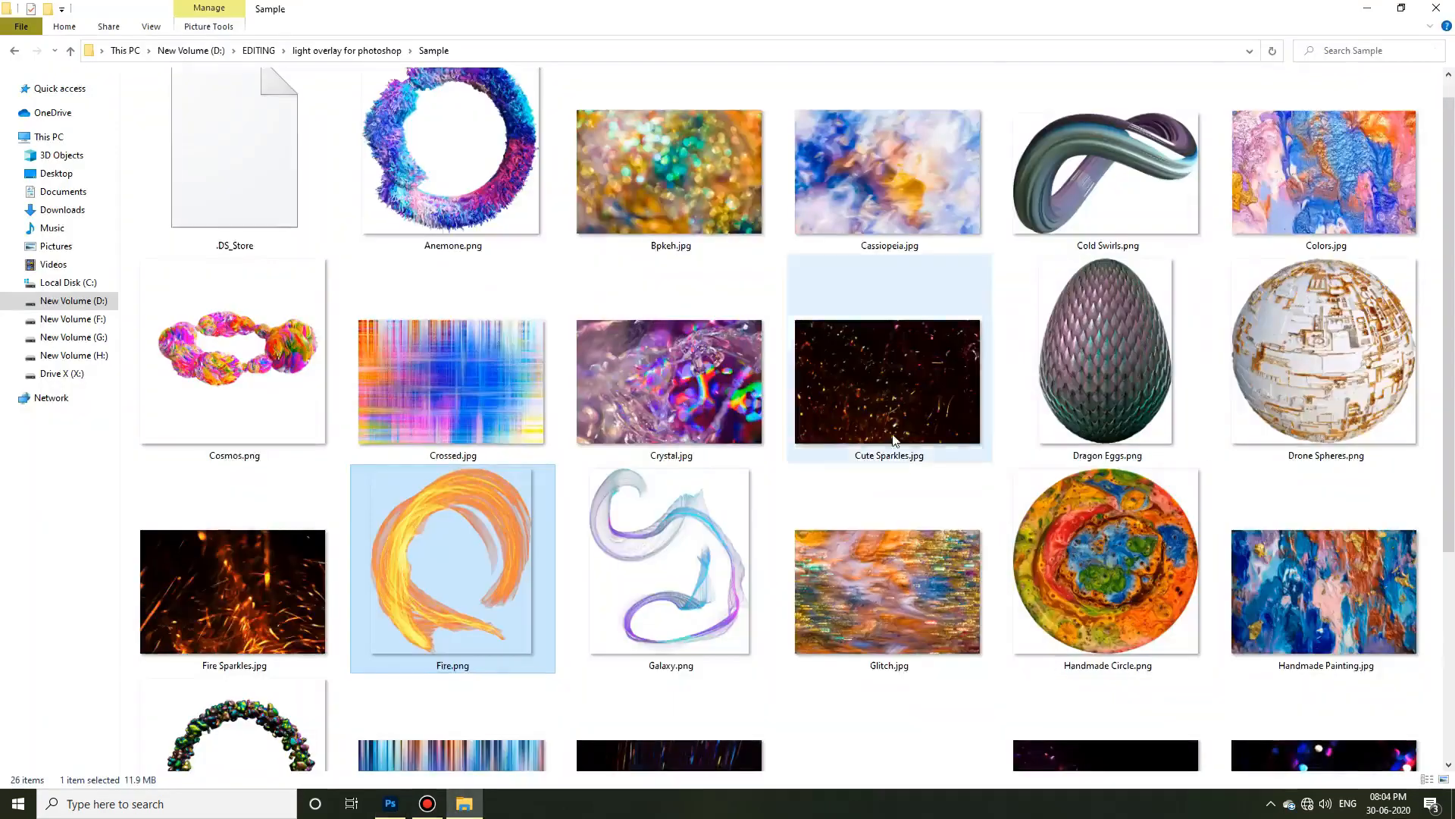
# Step: Place the rose world logo 10 image from the the rose world logo folder on the ground beside the subject's legs
pyautogui.press('BackSpace')
pyautogui.press('BackSpace')
pyautogui.press('BackSpace')
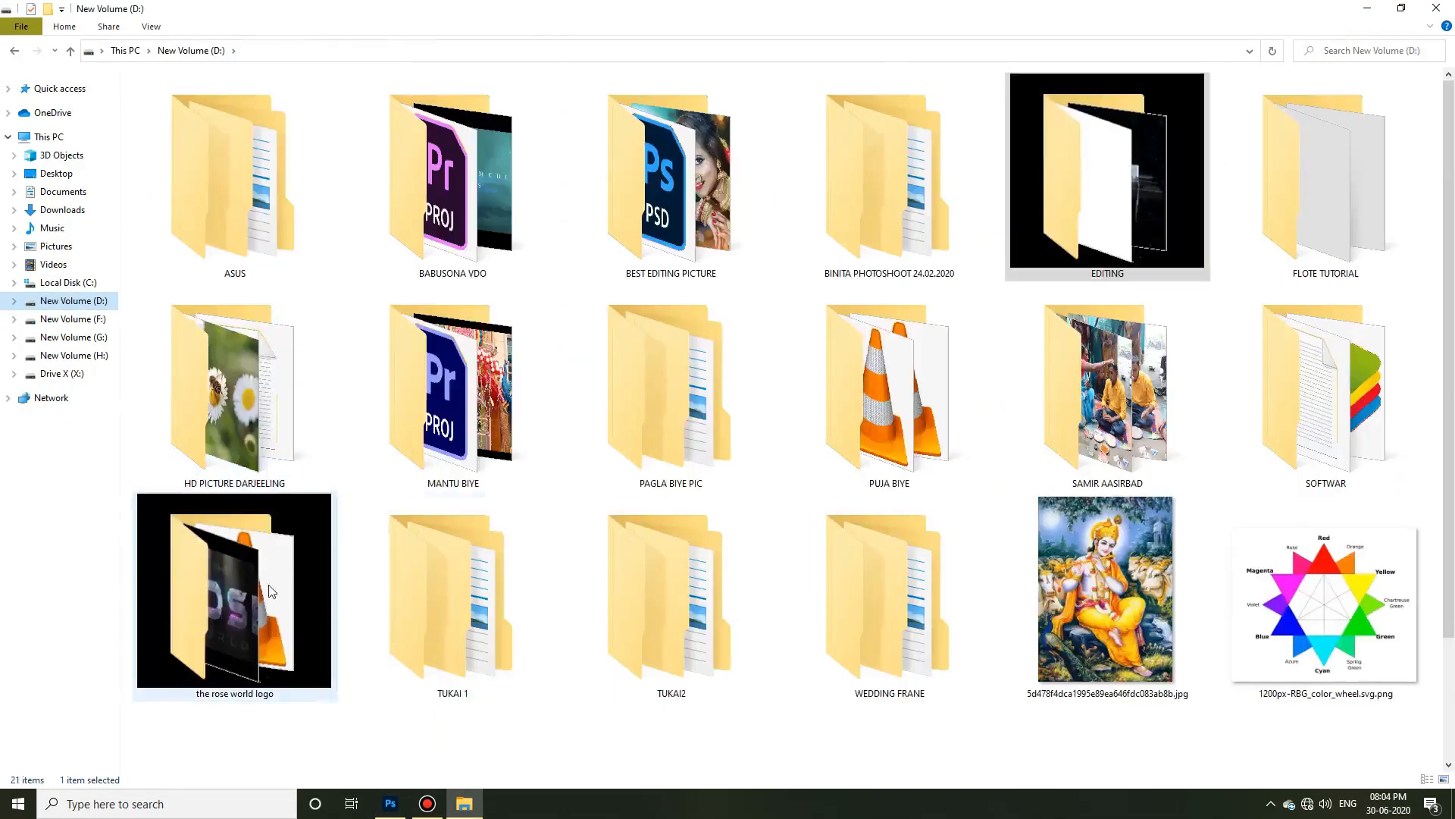
pyautogui.doubleClick(272, 592)
pyautogui.click(1117, 421)
pyautogui.moveTo(1117, 422); pyautogui.dragTo(797, 455)
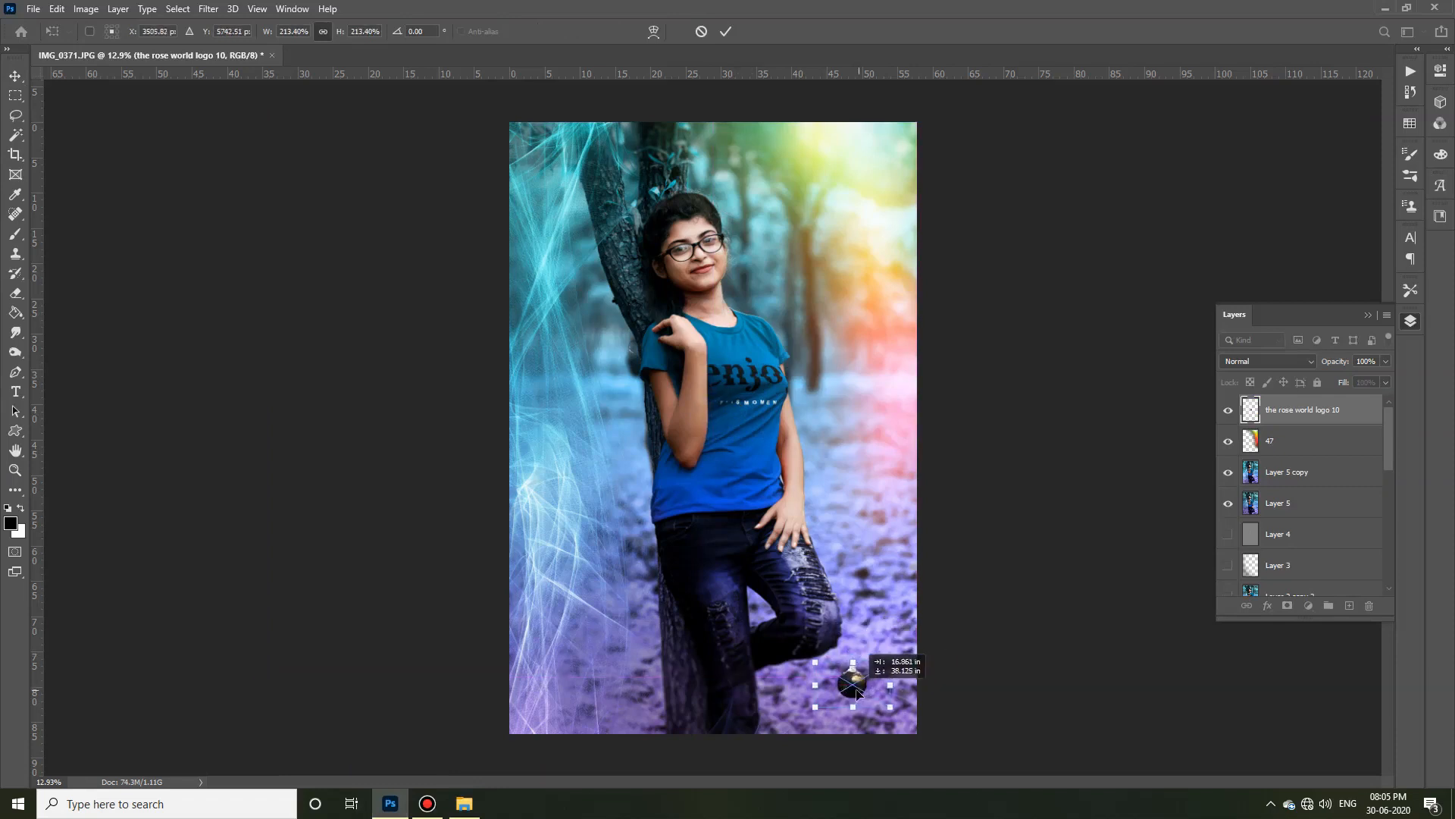
# Step: Add the white text THE ROSE WORLD on a new layer beneath the globe logo and scale it wider
pyautogui.scroll(6, 840, 686)
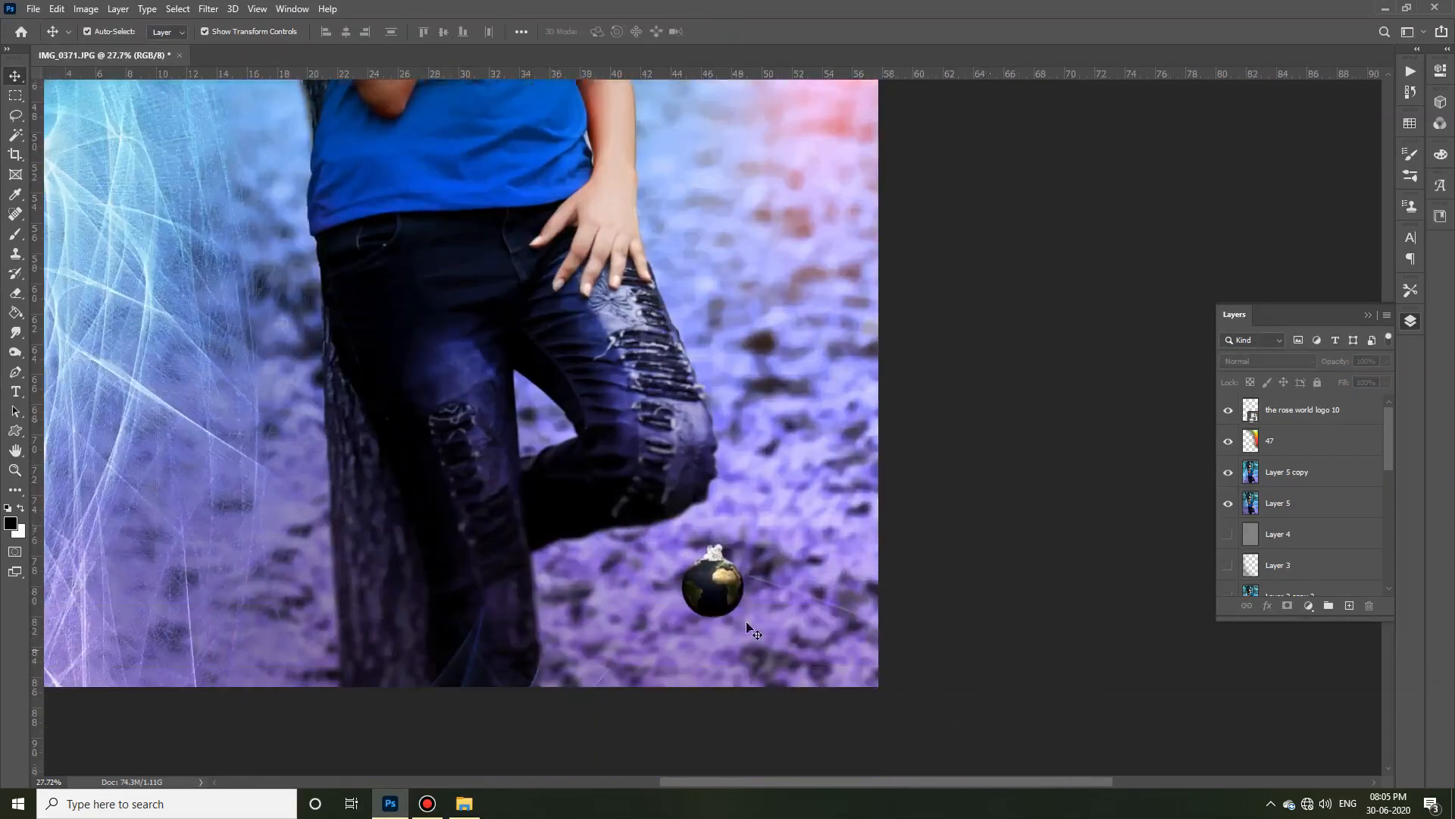
pyautogui.click(1352, 611)
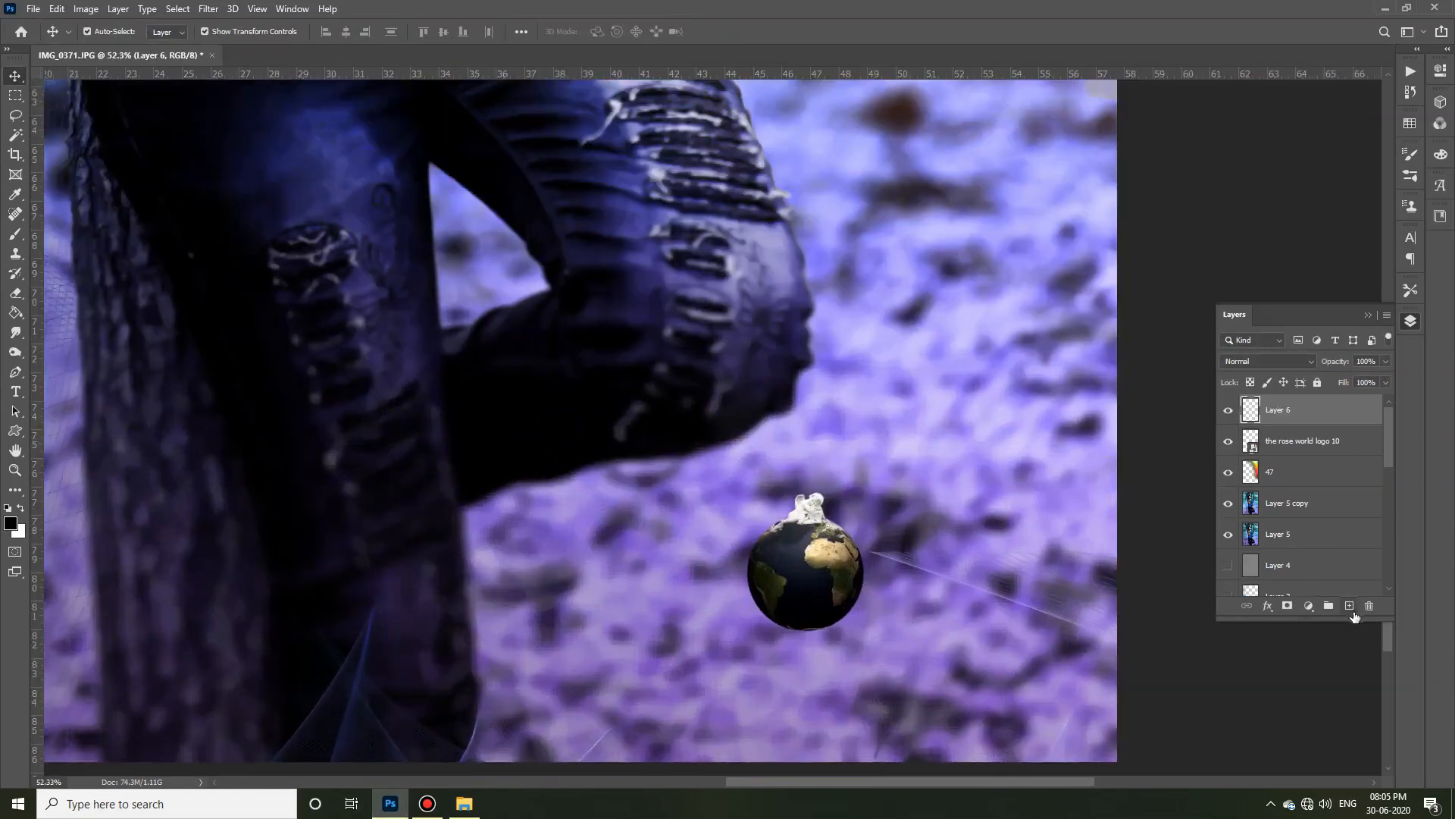
pyautogui.click(15, 392)
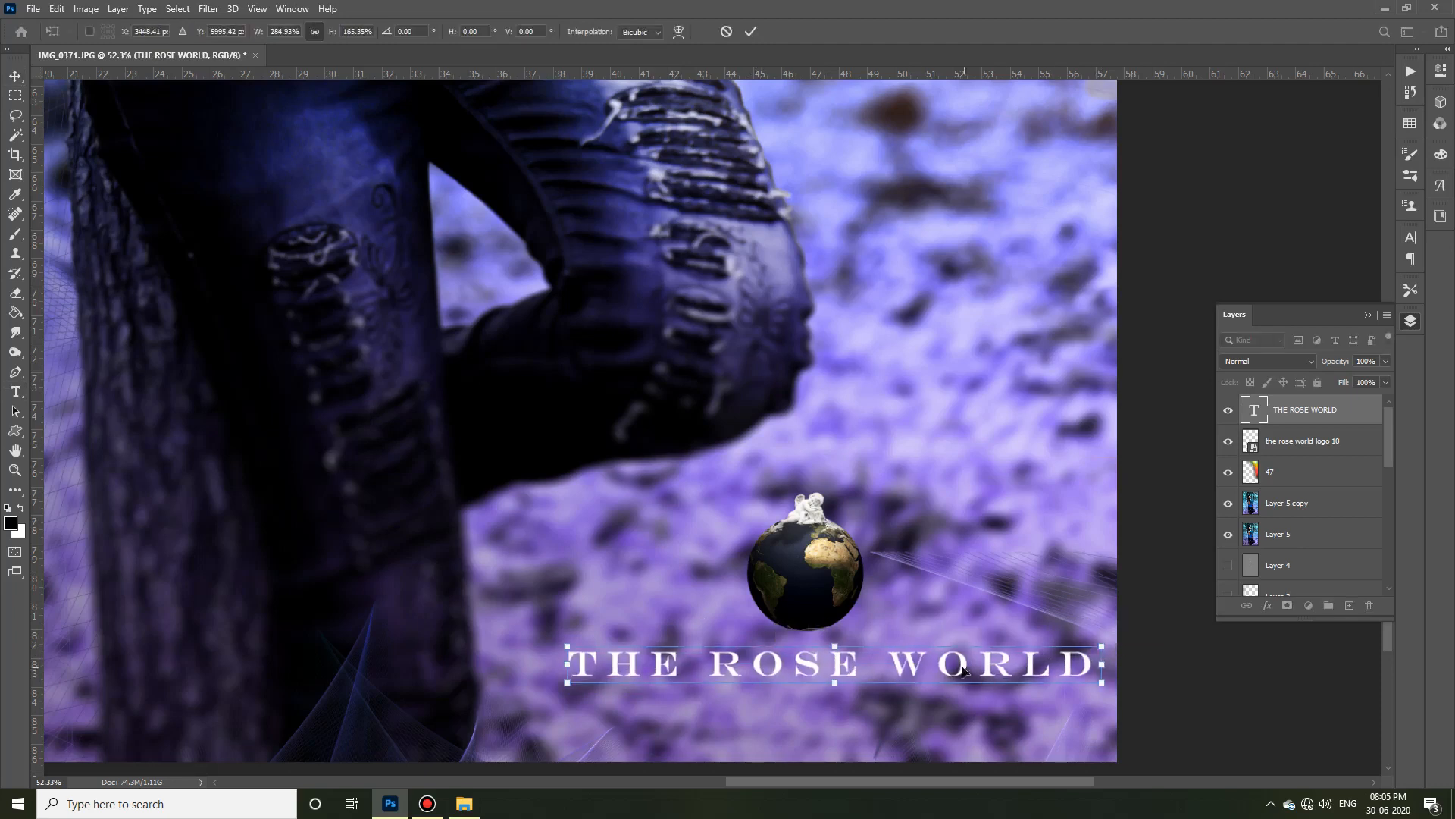
pyautogui.click(751, 31)
pyautogui.scroll(-5, 1149, 697)
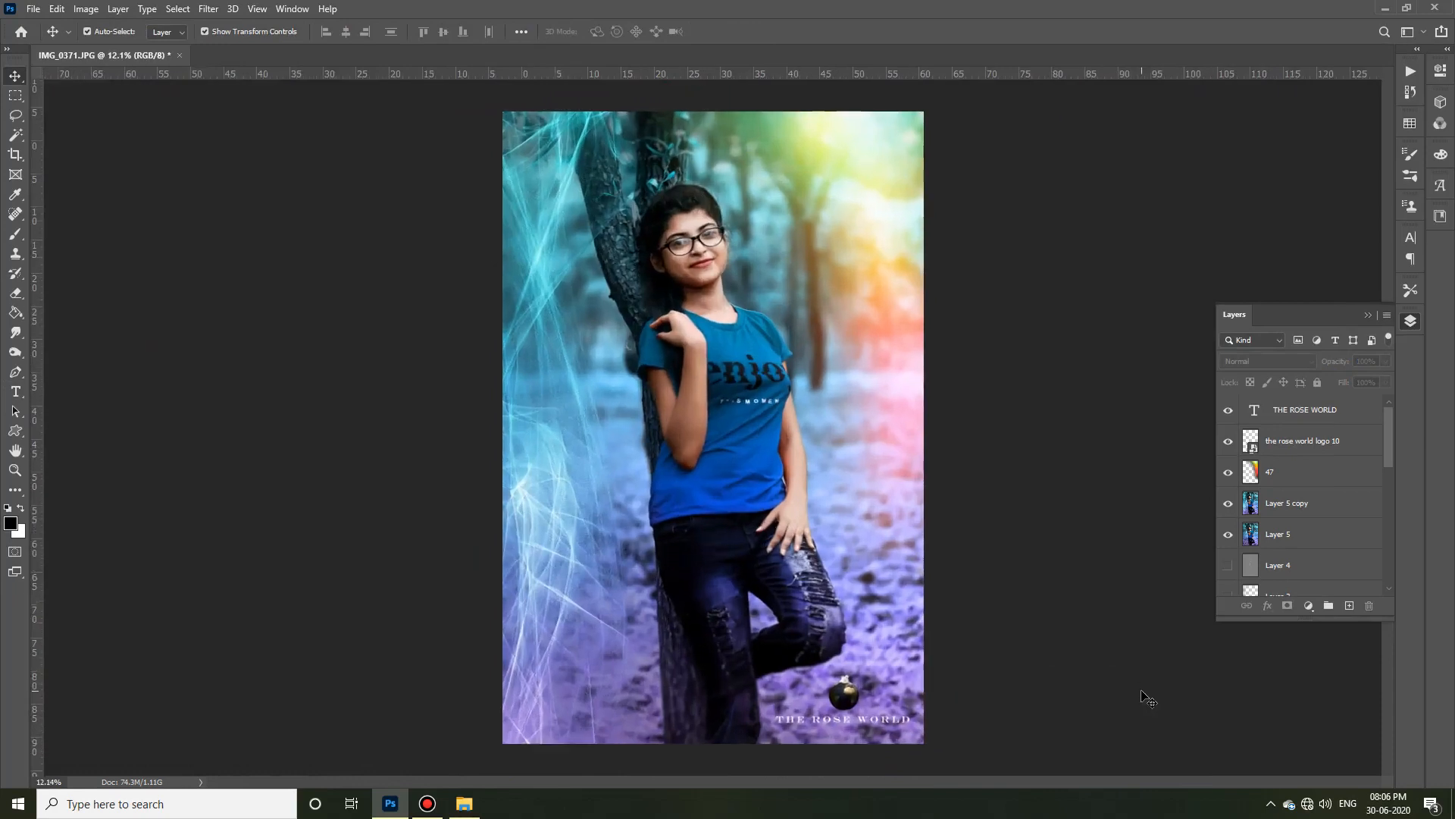
# Step: Reposition light leak layer 47 along the photo's edge, bringing the glow closer to the subject
pyautogui.click(884, 179)
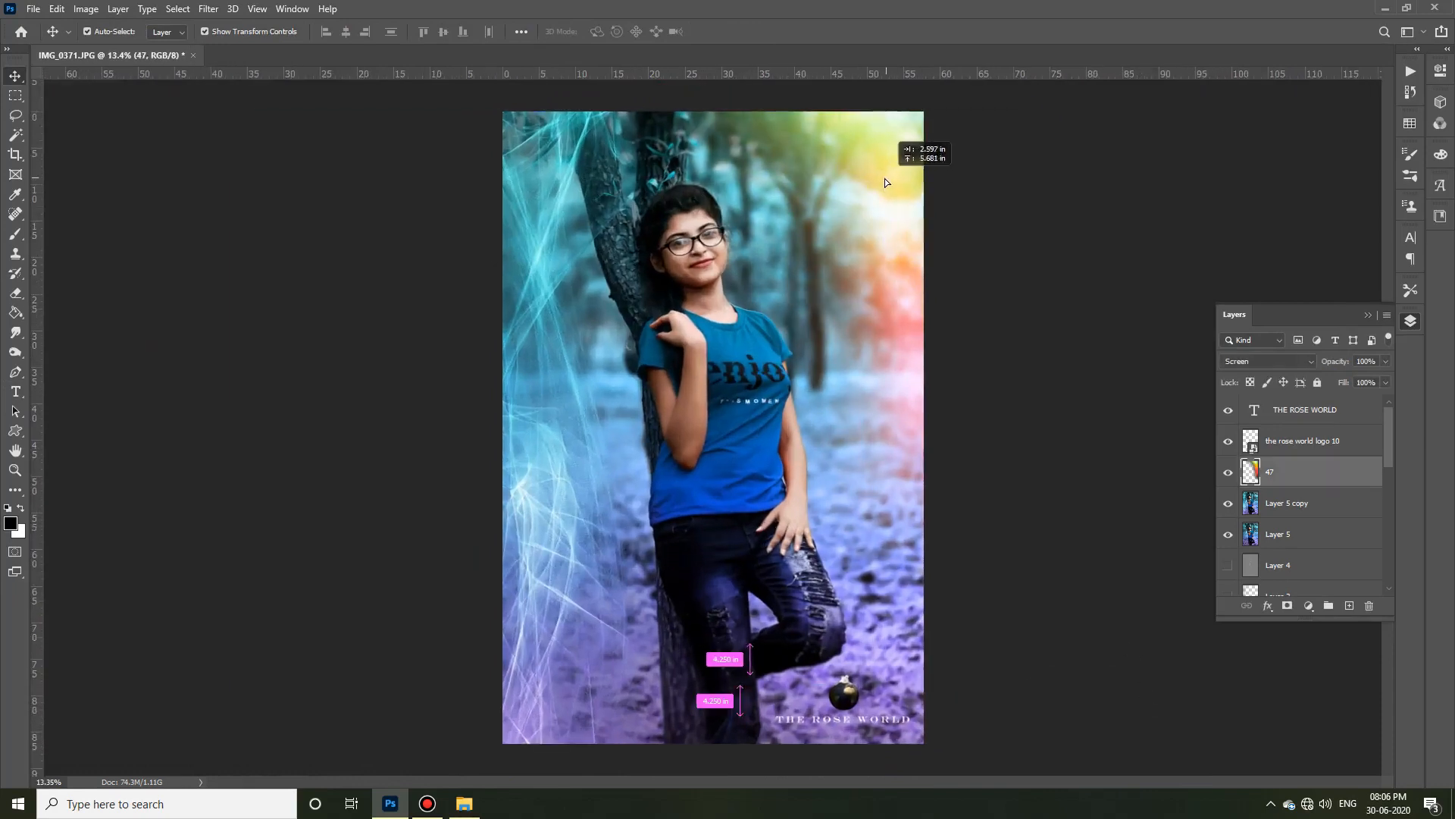
pyautogui.moveTo(878, 171)
pyautogui.mouseDown()
pyautogui.moveTo(880, 154)
pyautogui.moveTo(882, 192)
pyautogui.mouseUp()
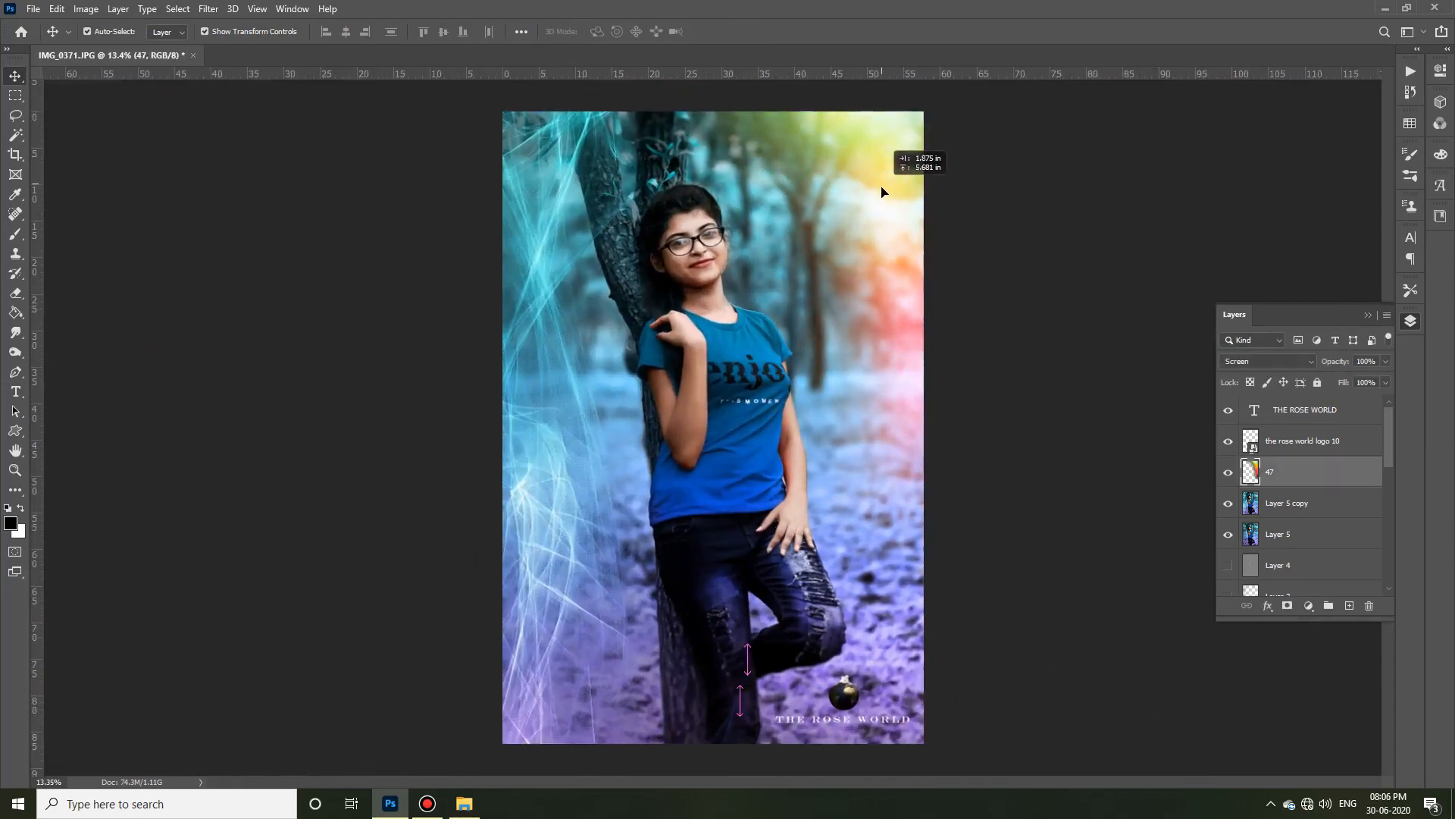
pyautogui.click(1116, 668)
pyautogui.scroll(-2, 1116, 668)
pyautogui.scroll(2, 1115, 668)
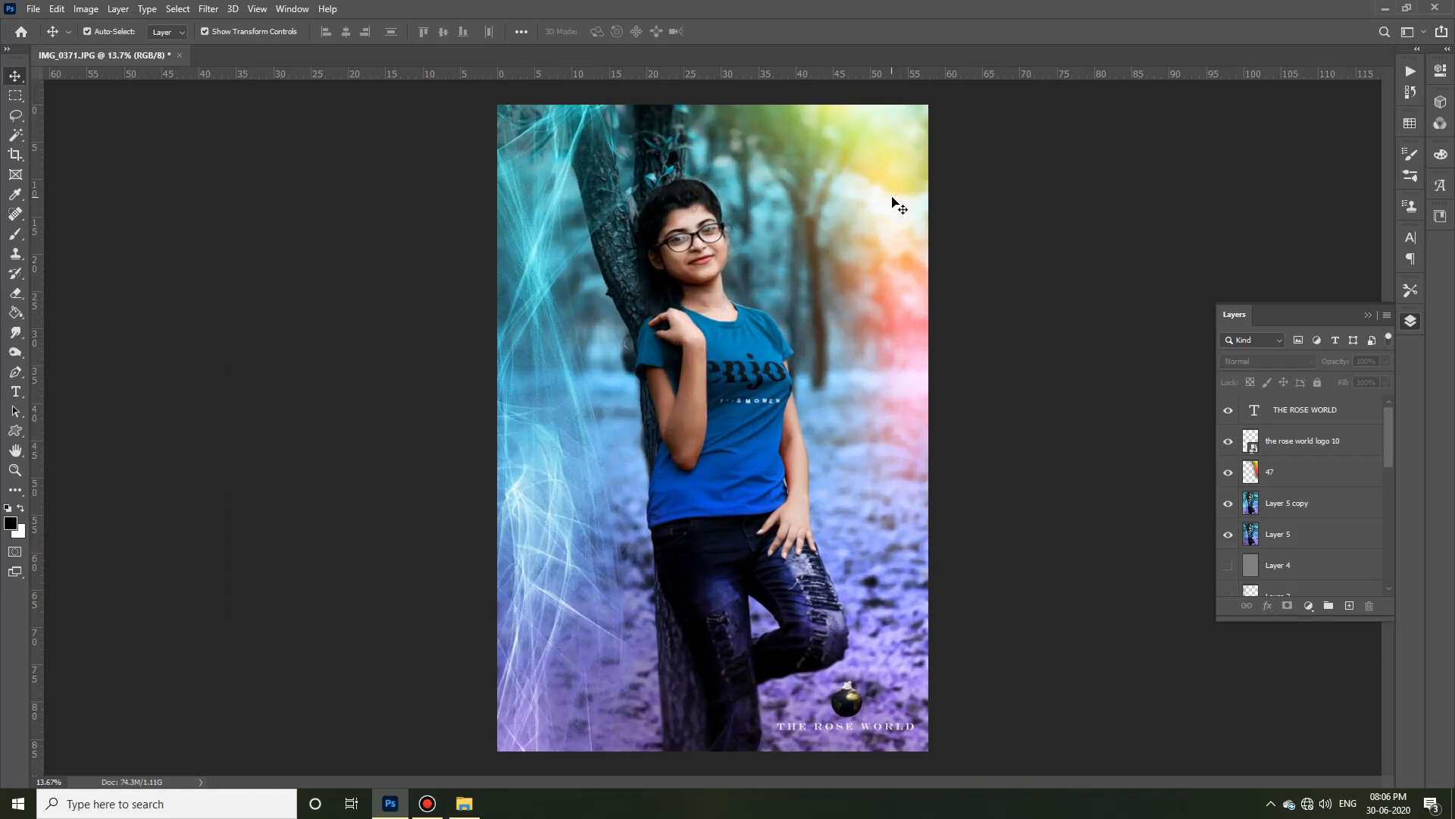
pyautogui.moveTo(876, 331); pyautogui.dragTo(855, 275)
pyautogui.click(1104, 644)
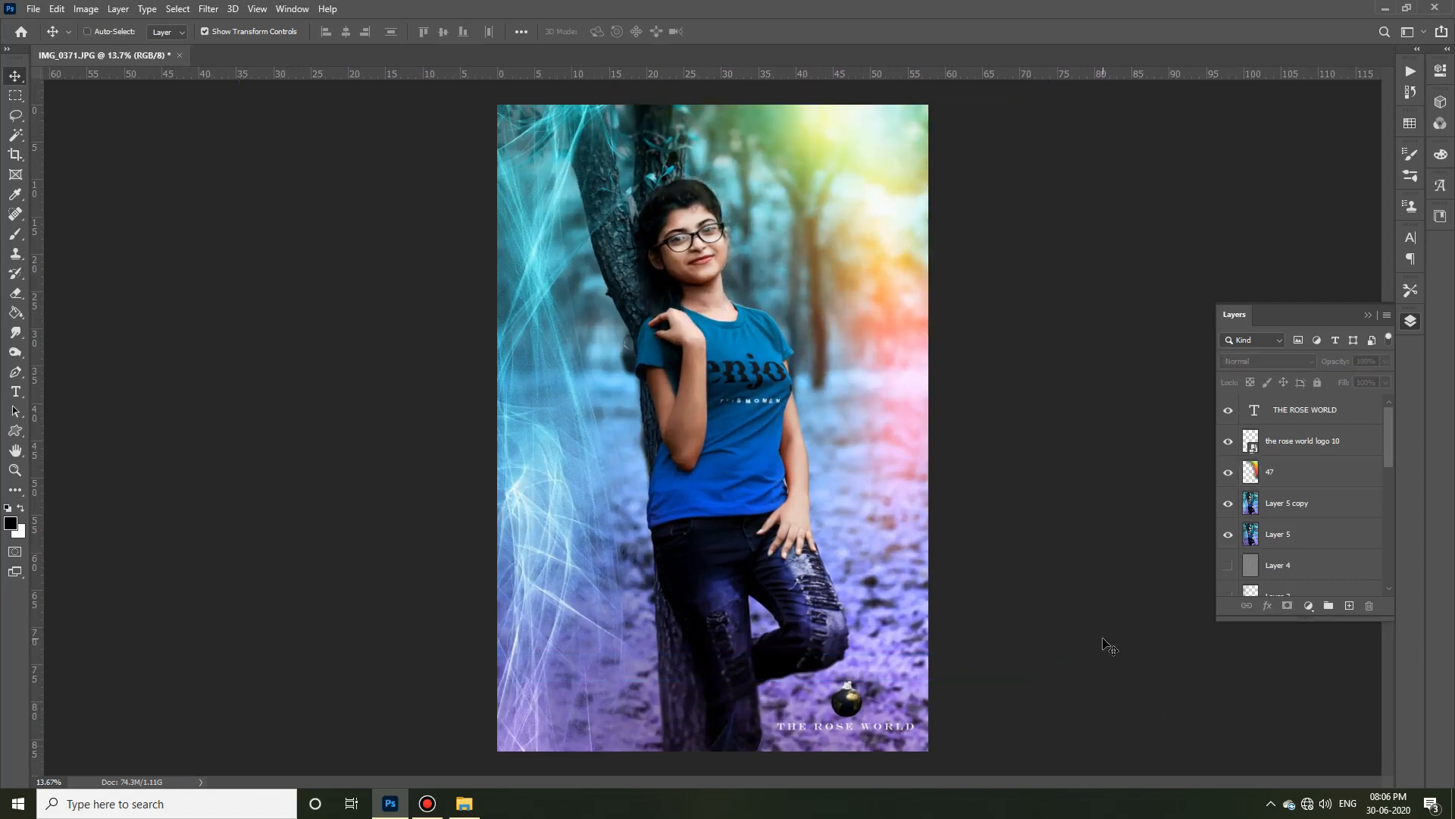
# Step: Stretch the THE ROSE WORLD text to about 264% width and 167% height and centre it under the globe logo
pyautogui.scroll(5, 860, 720)
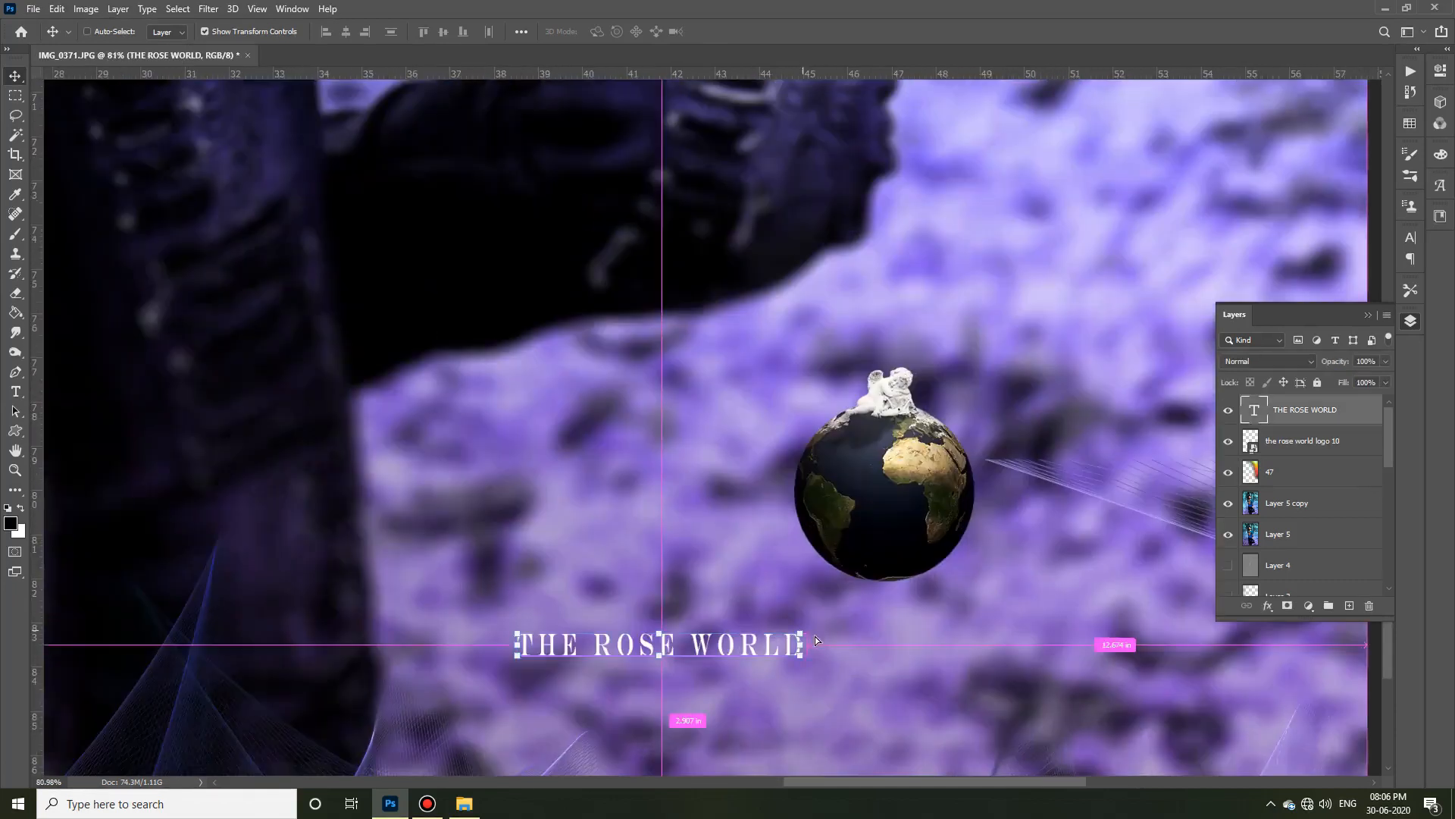
pyautogui.moveTo(1181, 611); pyautogui.dragTo(946, 652)
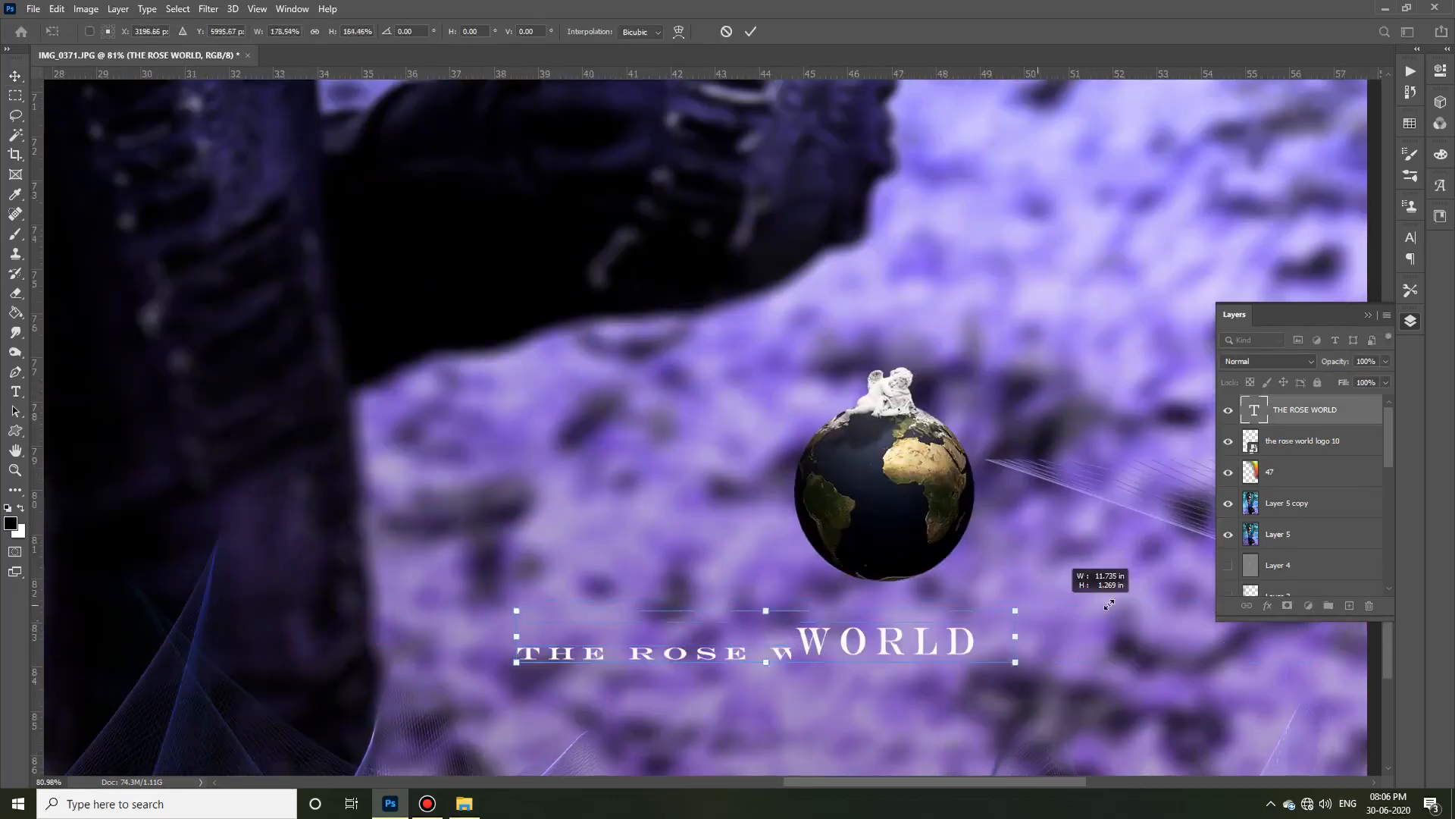
pyautogui.moveTo(1279, 601); pyautogui.dragTo(1284, 607)
pyautogui.moveTo(921, 636); pyautogui.dragTo(906, 629)
pyautogui.scroll(-4, 940, 637)
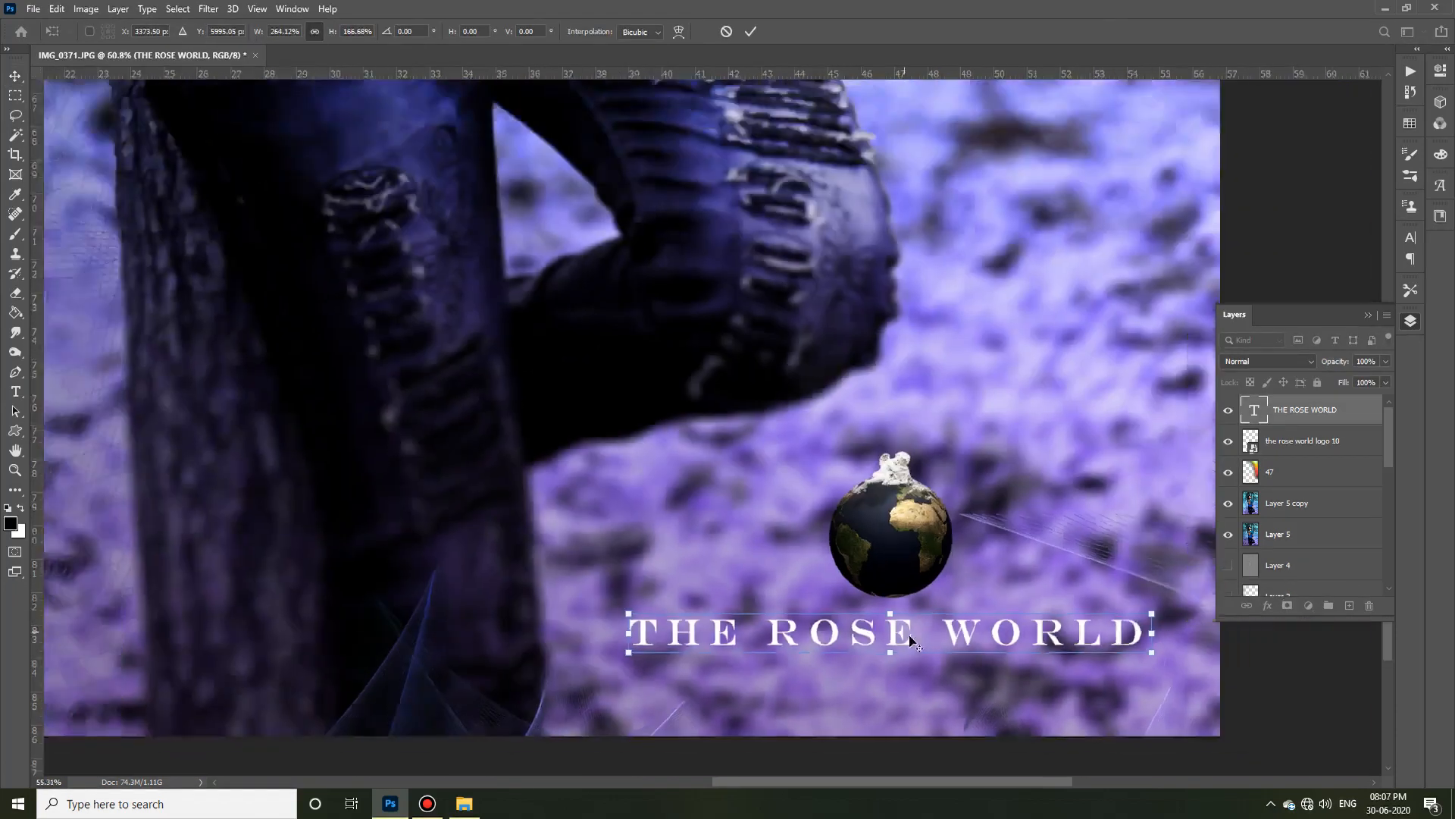
pyautogui.press('Return')
pyautogui.scroll(-3, 1111, 660)
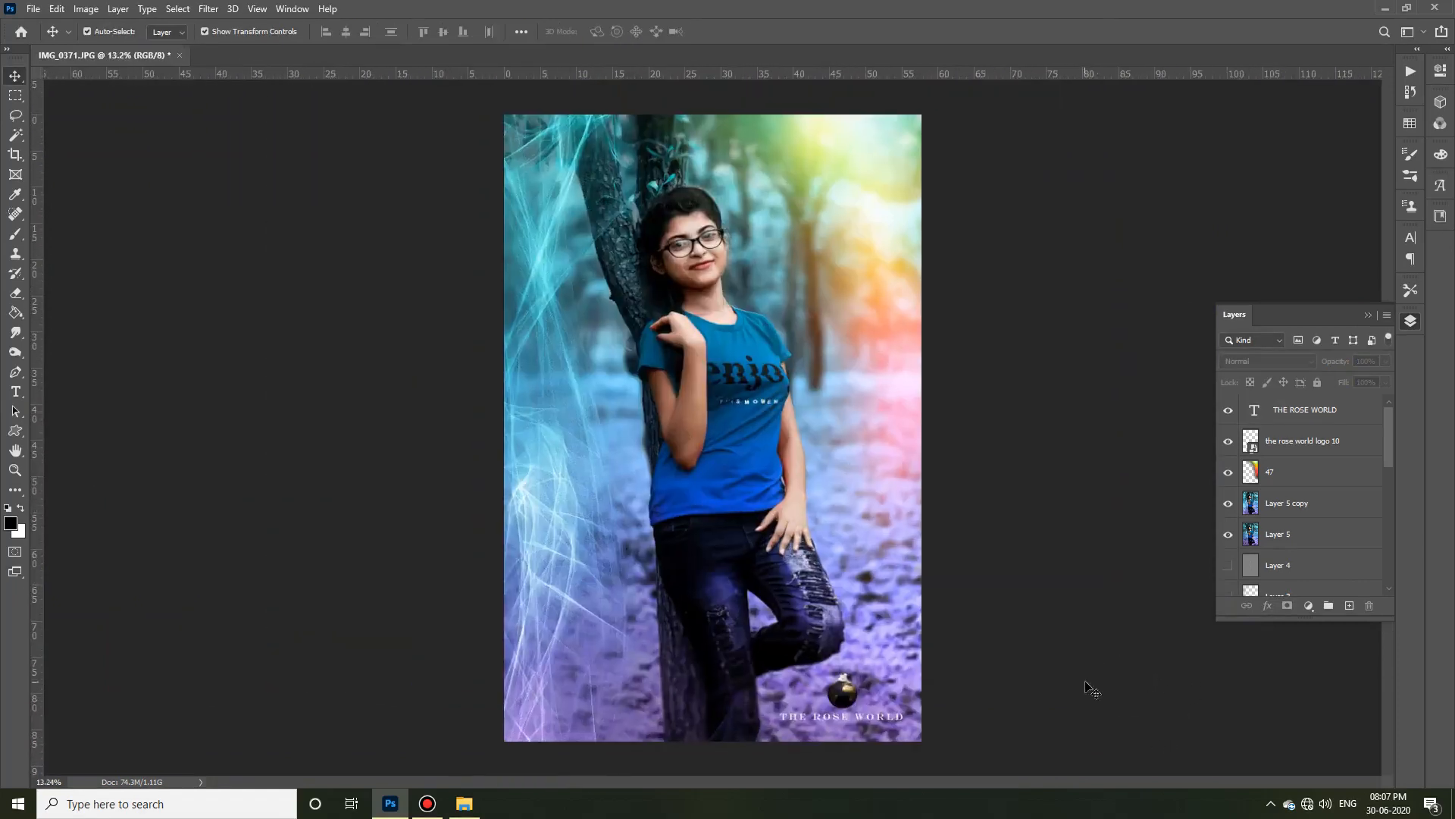
# Step: Try placing Bokeh 069.JPG over the subject's lower legs with Screen blending, stacked below the logo layer
pyautogui.click(464, 803)
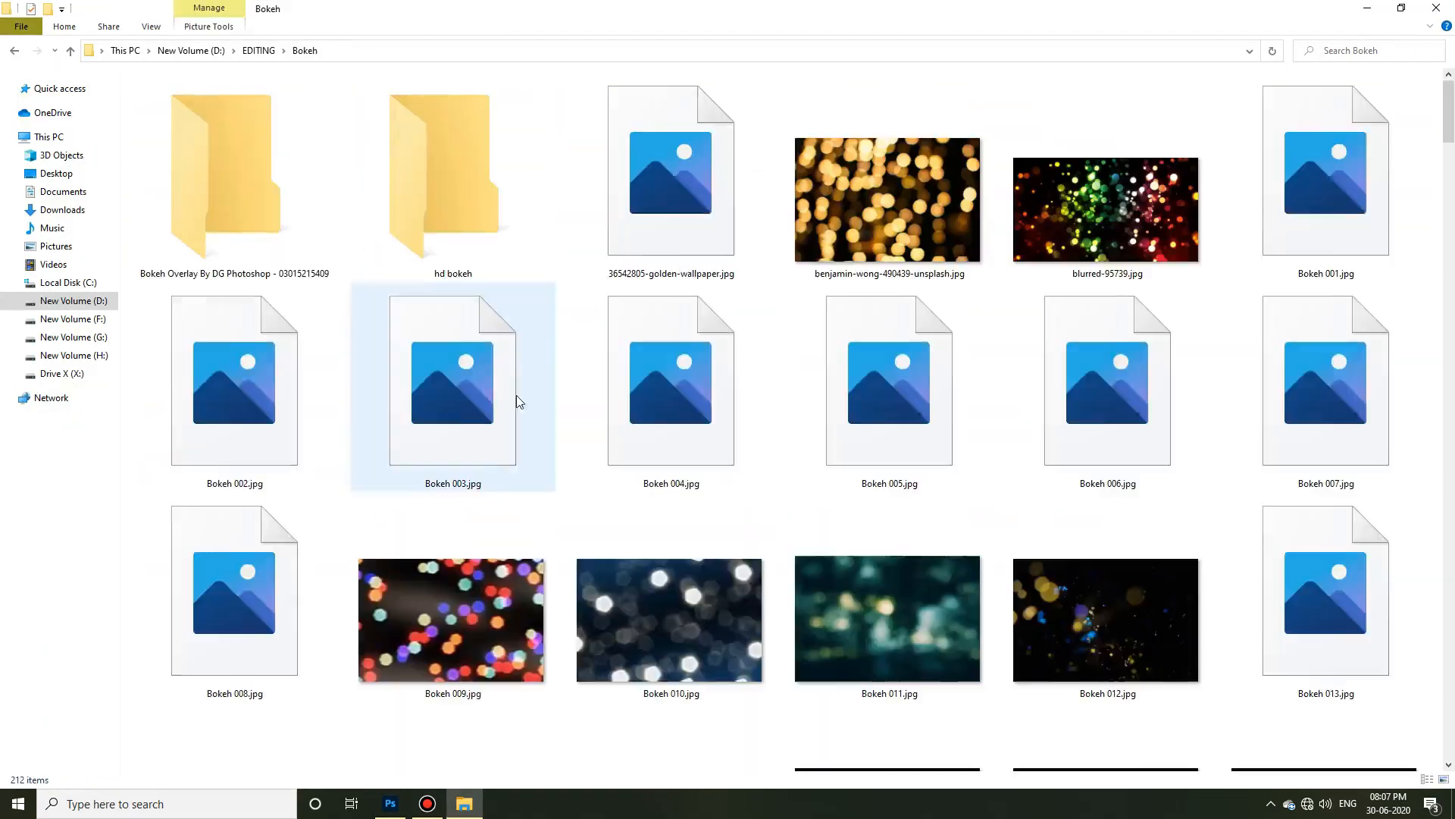
pyautogui.scroll(-20, 1389, 268)
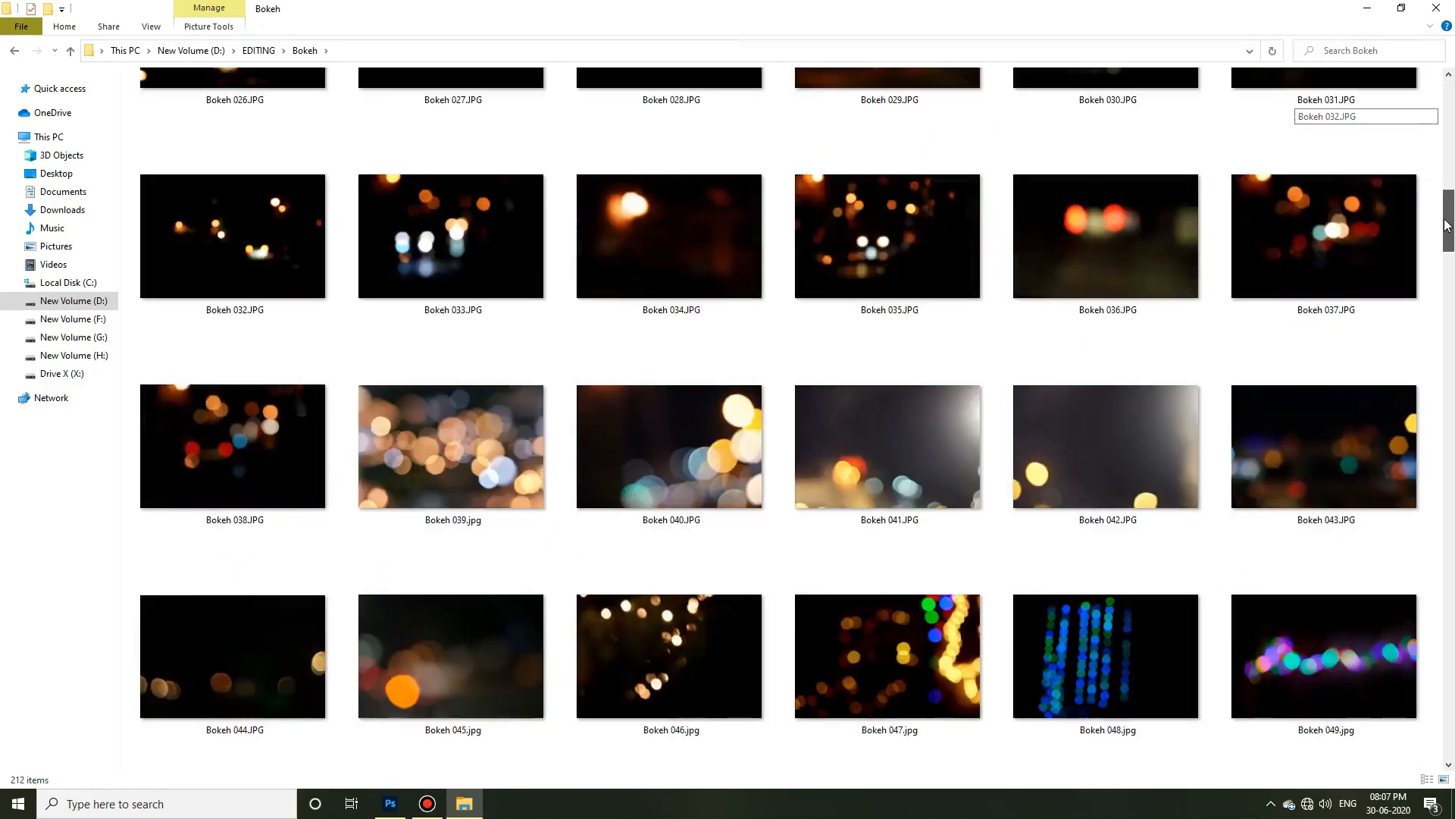
pyautogui.scroll(-5, 1389, 268)
pyautogui.moveTo(451, 273); pyautogui.dragTo(1274, 374)
pyautogui.click(1272, 362)
pyautogui.click(1251, 487)
pyautogui.moveTo(918, 290); pyautogui.dragTo(884, 601)
pyautogui.moveTo(730, 276); pyautogui.dragTo(845, 680)
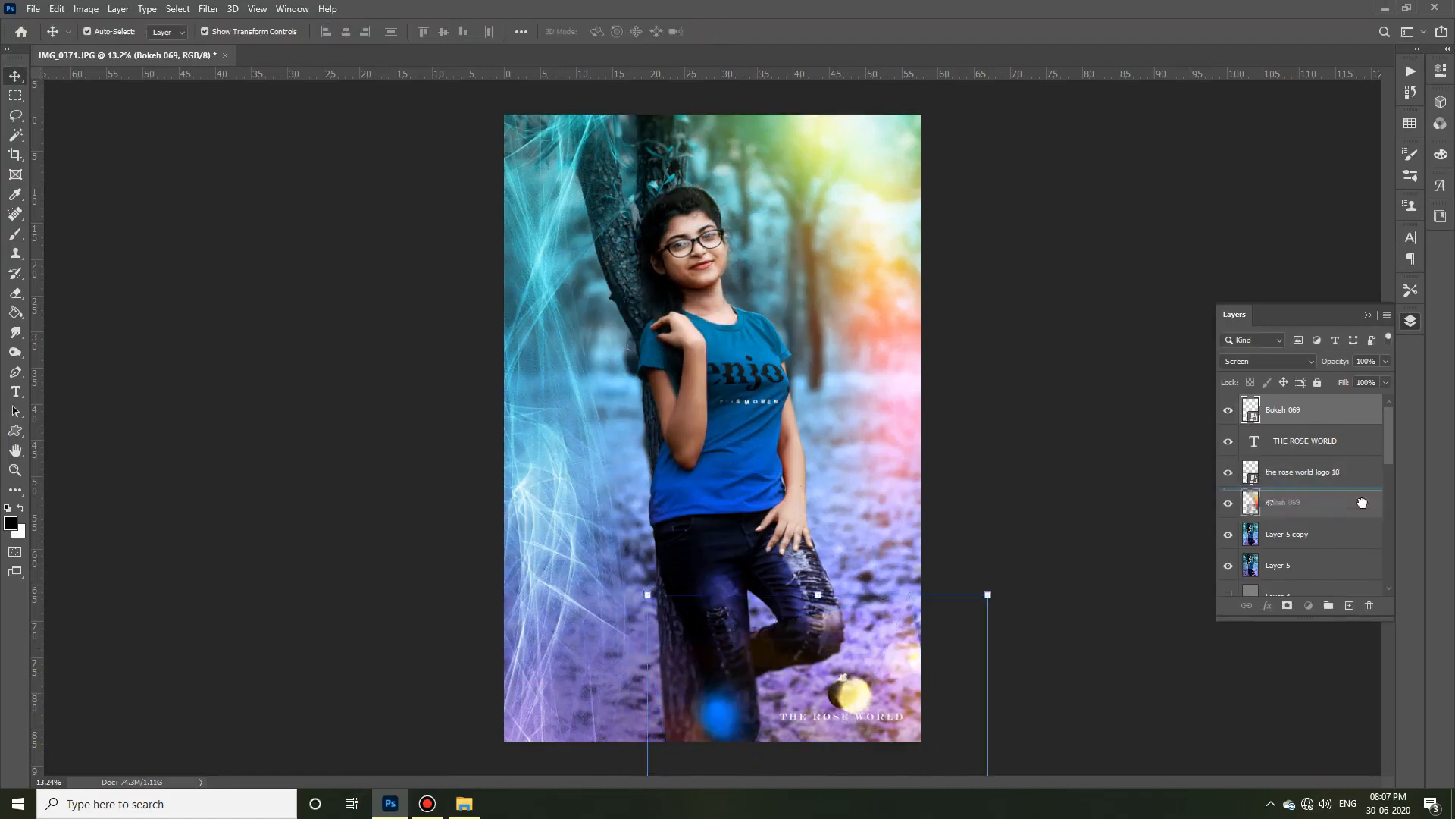
pyautogui.click(726, 31)
# Step: Try a Gaussian Blur on the Bokeh 069 layer, and delete the layer
pyautogui.click(208, 8)
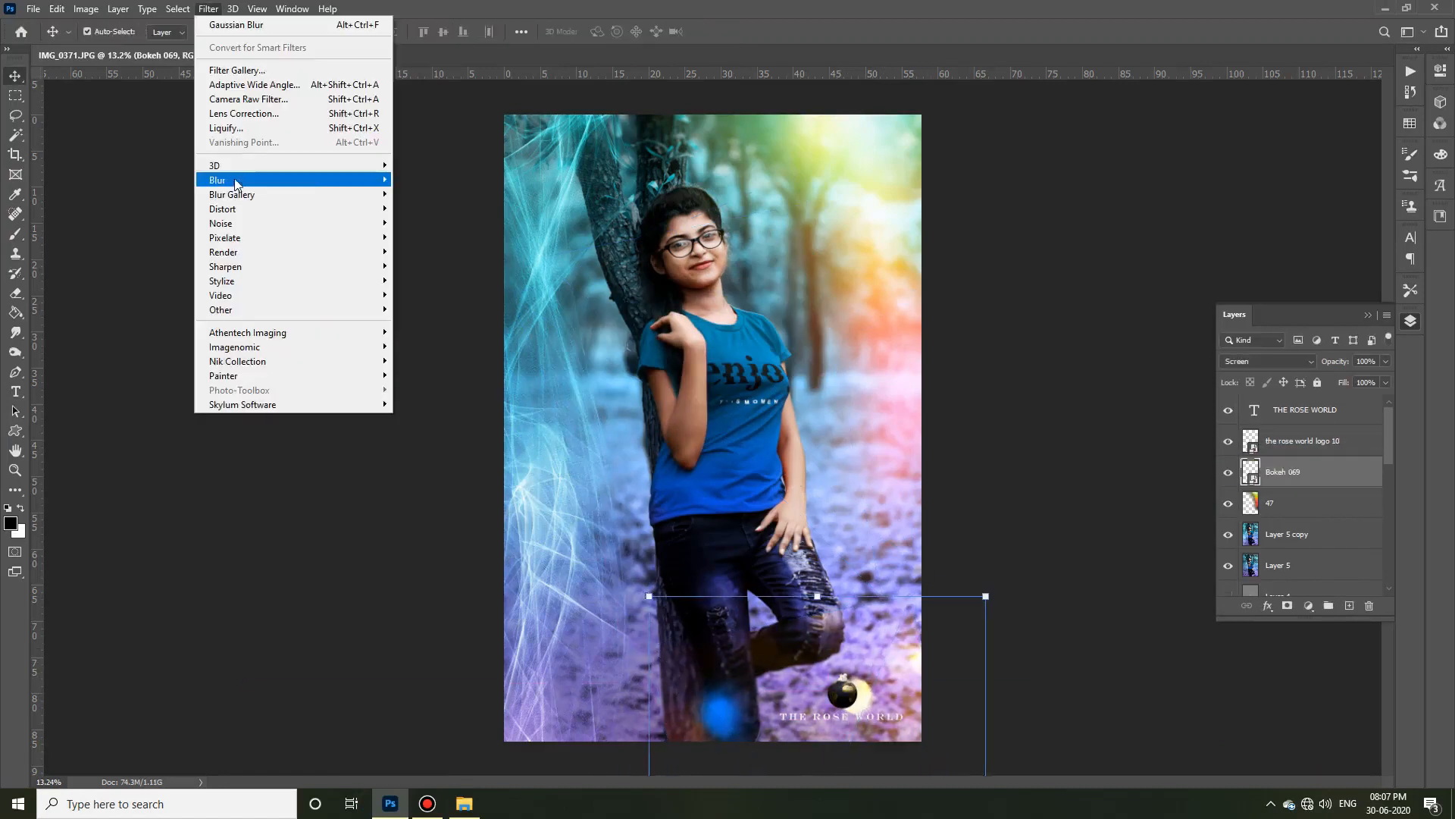
pyautogui.moveTo(228, 176)
pyautogui.click(425, 237)
pyautogui.moveTo(1355, 281); pyautogui.dragTo(1293, 281)
pyautogui.click(1411, 100)
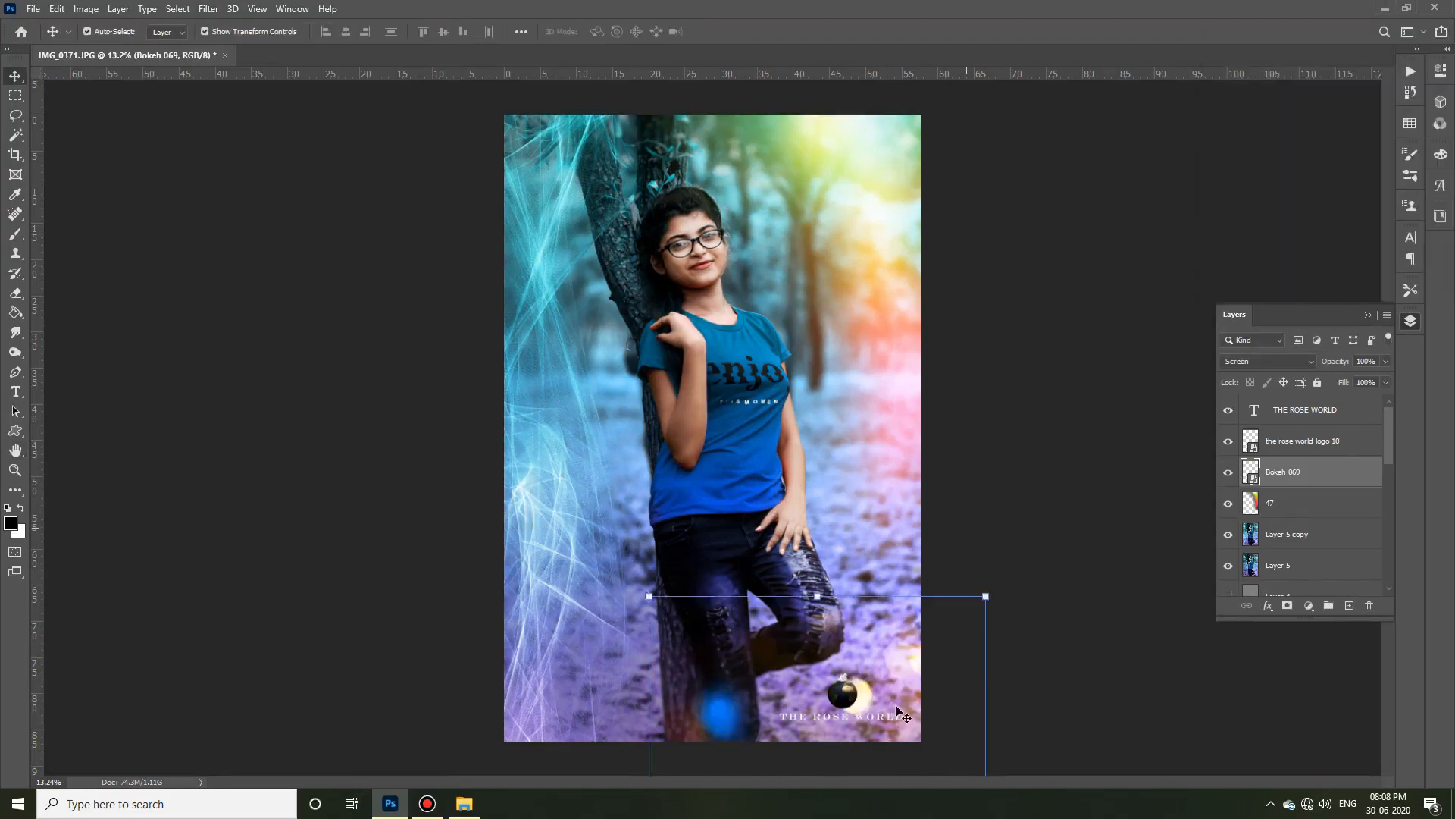
pyautogui.press('Delete')
# Step: Soften light leak layer 47 further with a Gaussian Blur
pyautogui.click(1116, 588)
pyautogui.scroll(-2, 1115, 589)
pyautogui.scroll(3, 1116, 588)
pyautogui.click(902, 233)
pyautogui.scroll(-1, 902, 232)
pyautogui.click(208, 9)
pyautogui.moveTo(227, 177)
pyautogui.click(424, 236)
pyautogui.moveTo(1293, 281); pyautogui.dragTo(1340, 281)
pyautogui.click(1430, 72)
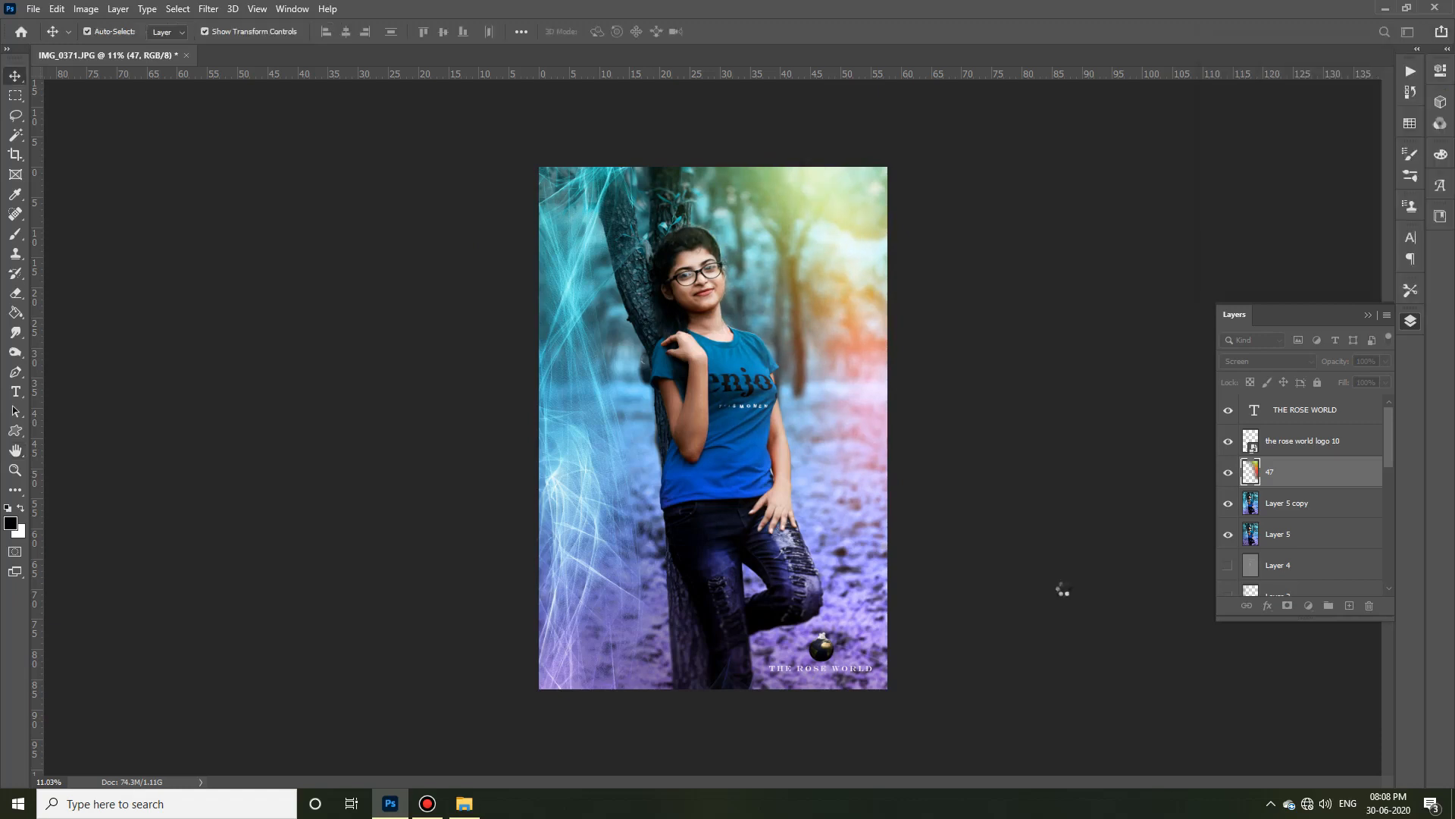
# Step: Try placing Bokeh 069.JPG again with Screen blending, transformed and moved to the upper corner over the light leak
pyautogui.hotkey('alt', 'Tab')
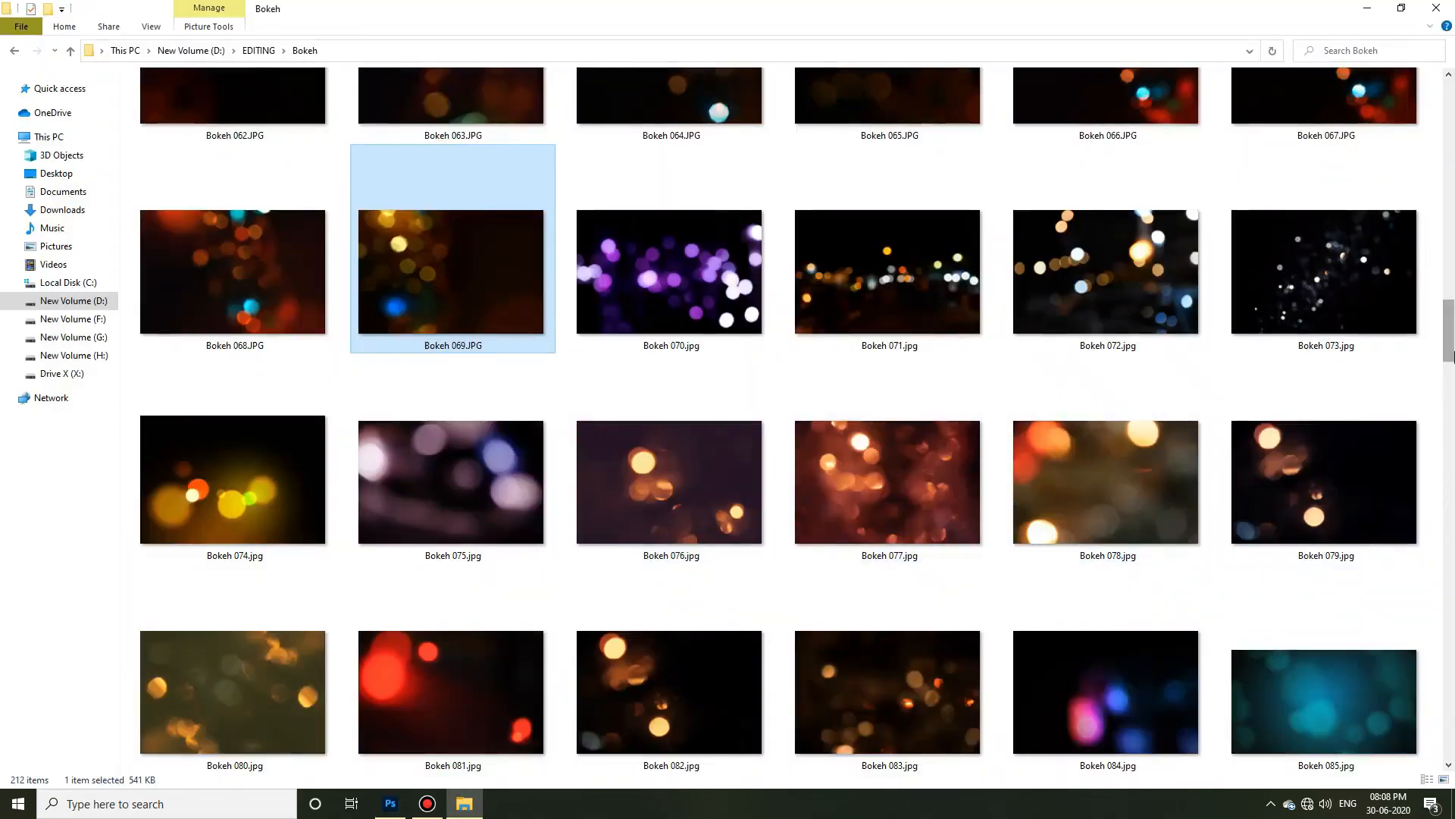
pyautogui.click(433, 514)
pyautogui.moveTo(1449, 298)
pyautogui.mouseDown()
pyautogui.moveTo(1451, 113)
pyautogui.moveTo(1451, 400)
pyautogui.moveTo(1452, 288)
pyautogui.mouseUp()
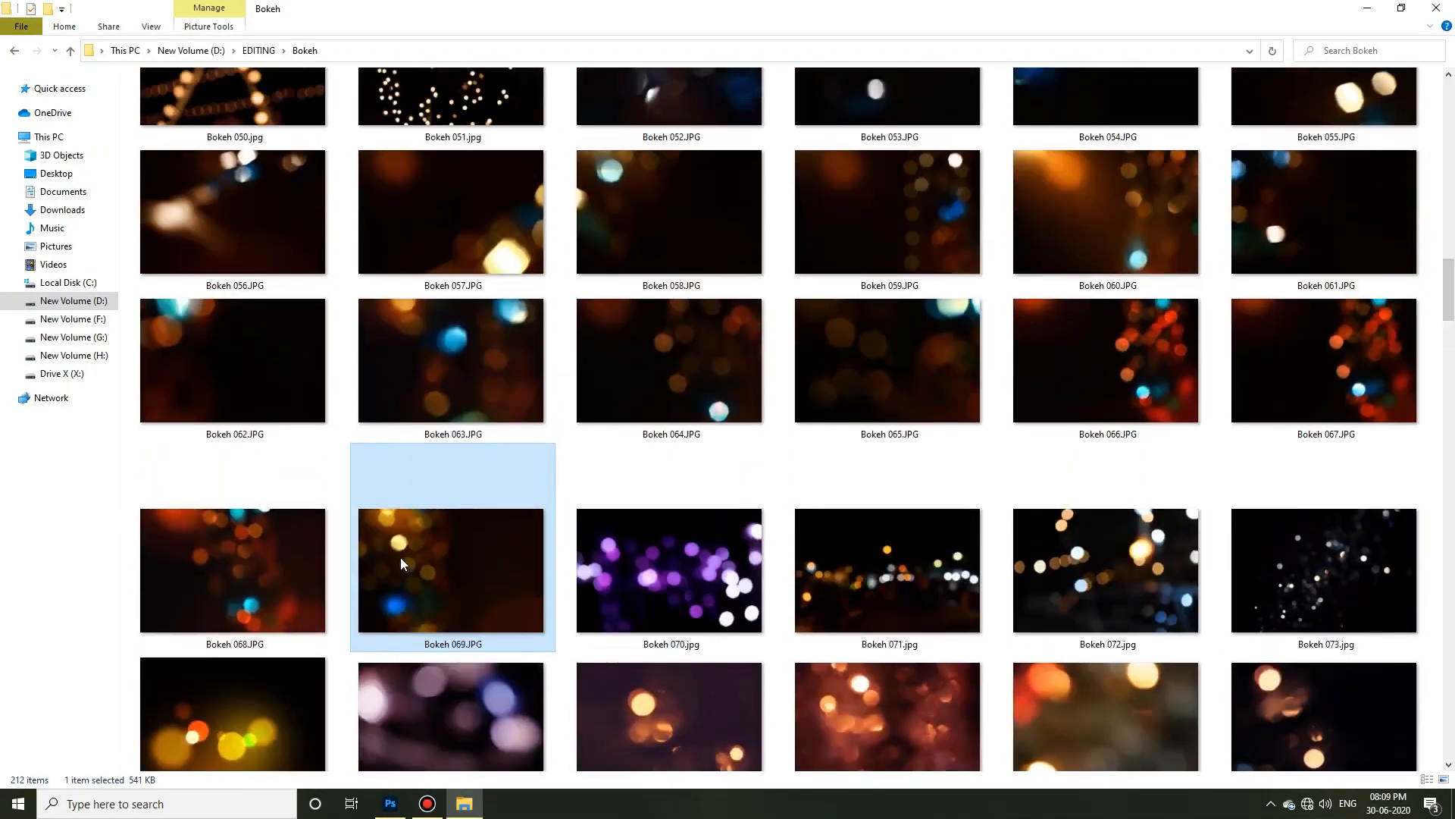
pyautogui.moveTo(421, 805); pyautogui.dragTo(893, 302)
pyautogui.click(1268, 362)
pyautogui.click(1260, 488)
pyautogui.rightClick(623, 384)
pyautogui.click(686, 618)
pyautogui.moveTo(828, 347); pyautogui.dragTo(870, 129)
pyautogui.press('Return')
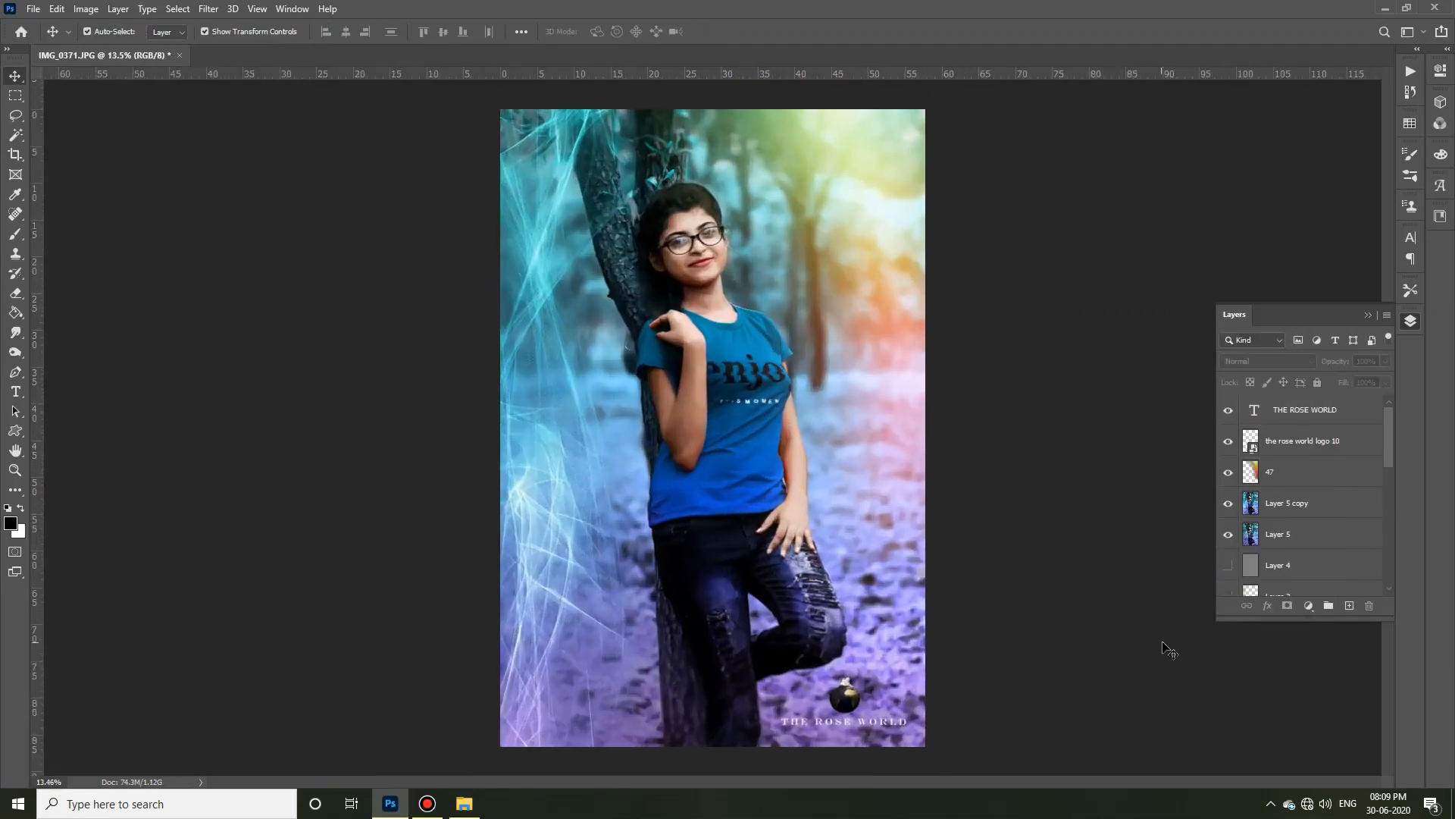
# Step: Switch to File Explorer and look through the Bokeh folder and its sparkle light overlay effects subfolder
pyautogui.hotkey('alt', 'Tab')
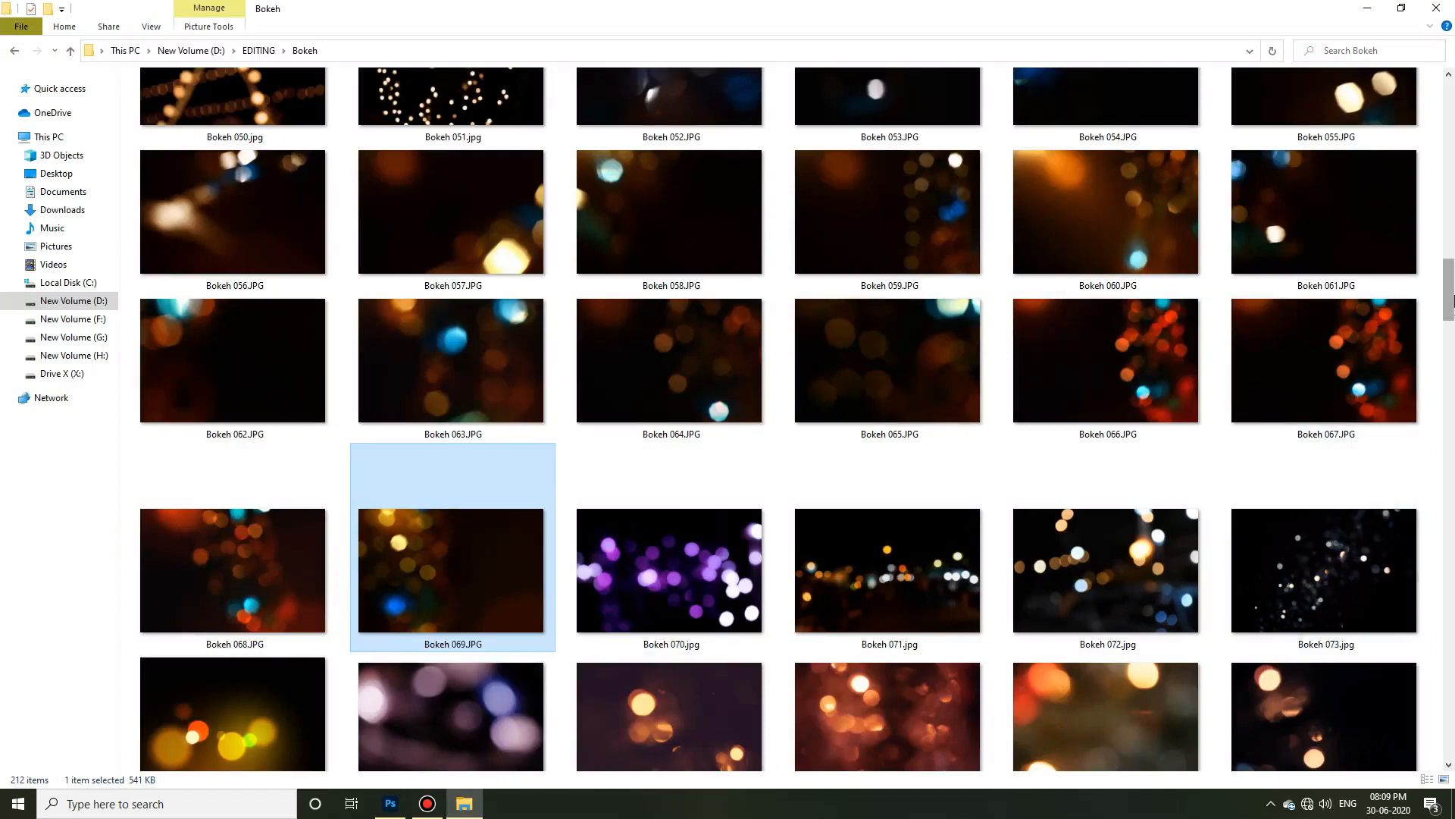
pyautogui.scroll(-5, 455, 712)
pyautogui.scroll(20, 467, 185)
pyautogui.doubleClick(467, 185)
pyautogui.doubleClick(880, 152)
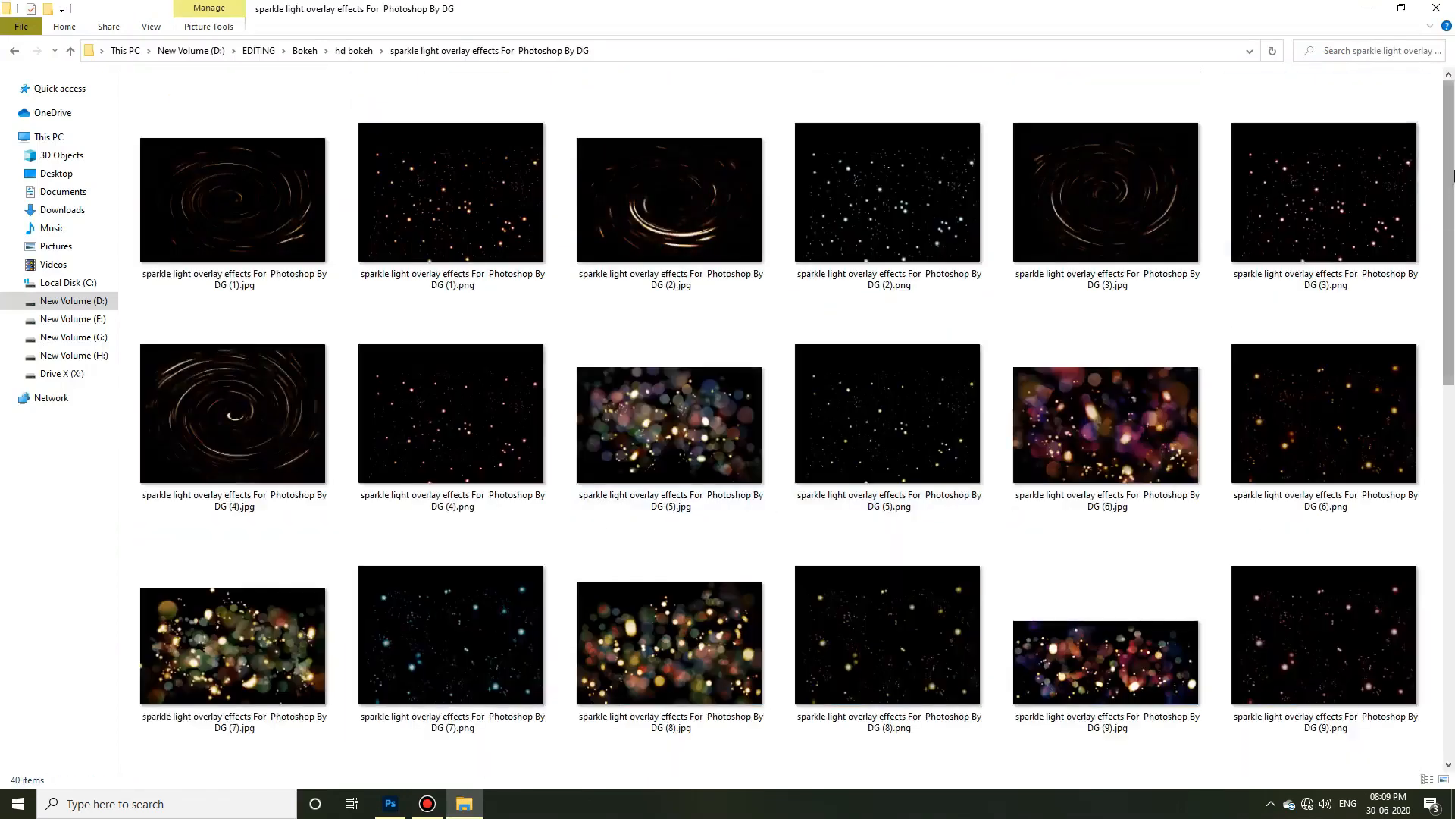
pyautogui.scroll(-10, 758, 417)
pyautogui.hotkey('alt', 'Left')
# Step: Look through the 30 light bokeh texture pack and Bokeh Overlay By DG Photoshop folders for an overlay
pyautogui.click(269, 203)
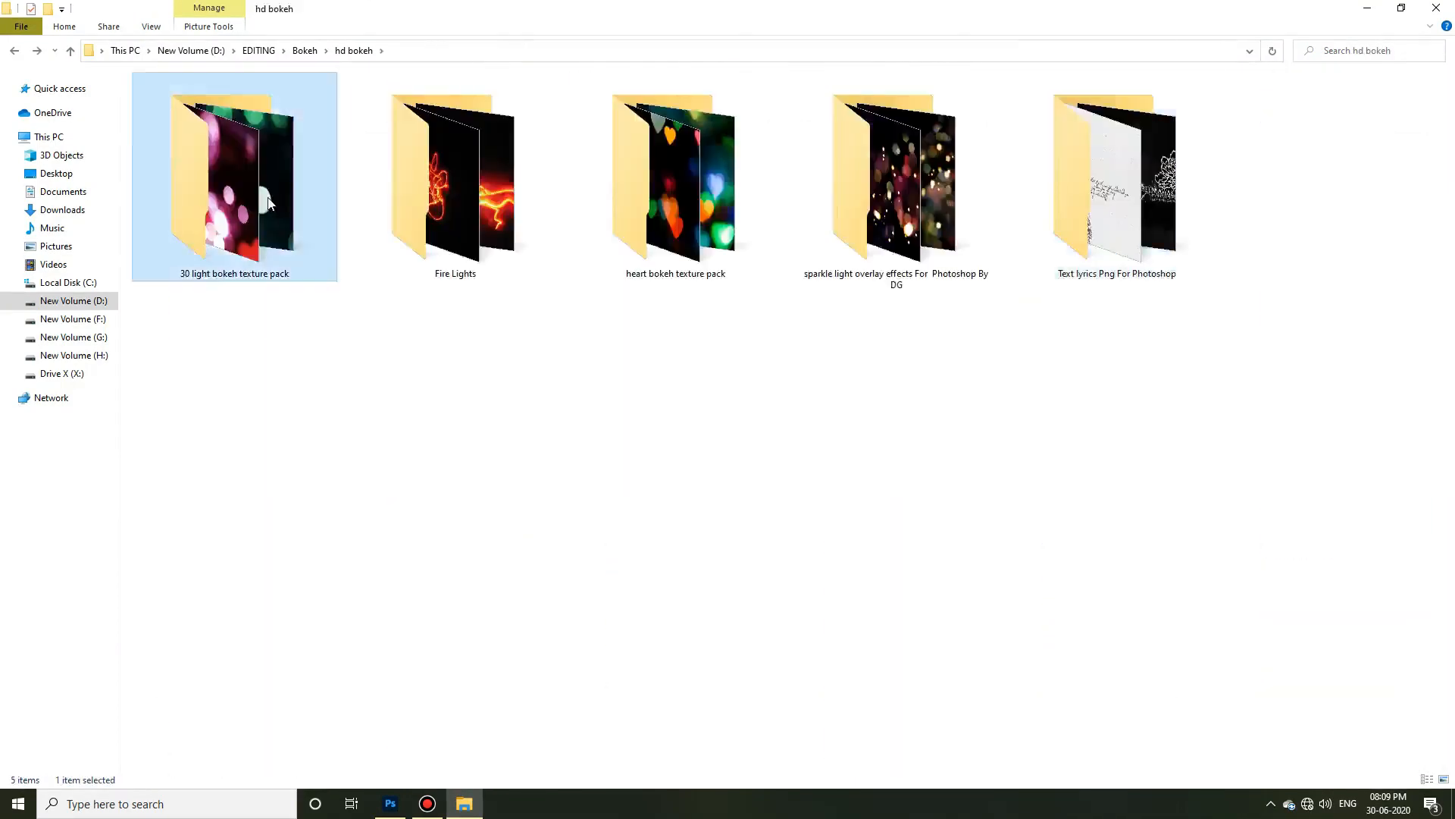
pyautogui.doubleClick(269, 203)
pyautogui.hotkey('alt', 'Left')
pyautogui.hotkey('alt', 'Left')
pyautogui.doubleClick(243, 189)
pyautogui.moveTo(1445, 169); pyautogui.dragTo(1443, 690)
pyautogui.hotkey('alt', 'Left')
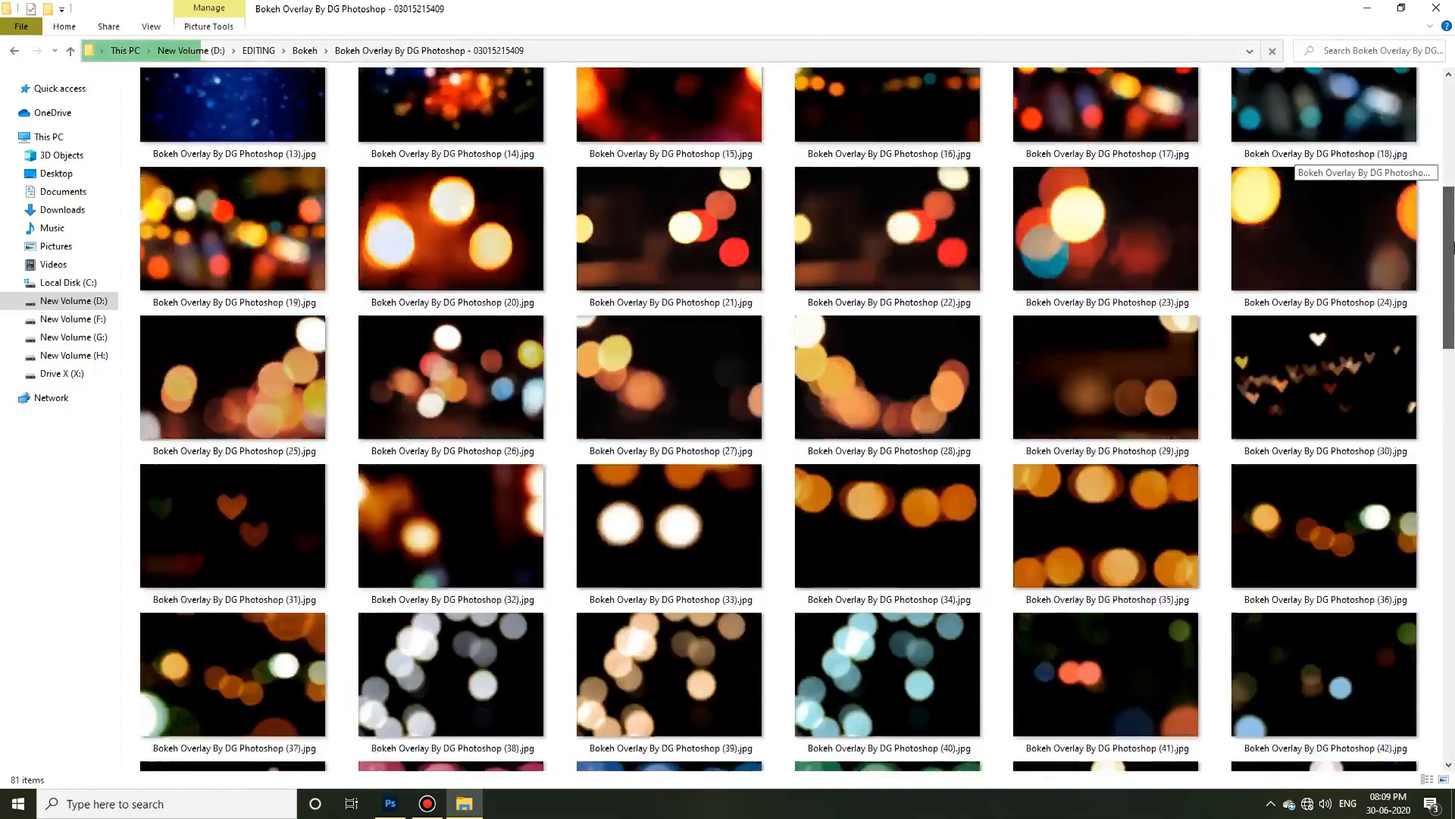
# Step: Browse the OVERLAYER folder to Sun_Flare_Haze_Overlays, main, 100_Flare&Haze, and look through the images for a flare overlay
pyautogui.scroll(-5, 826, 478)
pyautogui.hotkey('alt', 'Left')
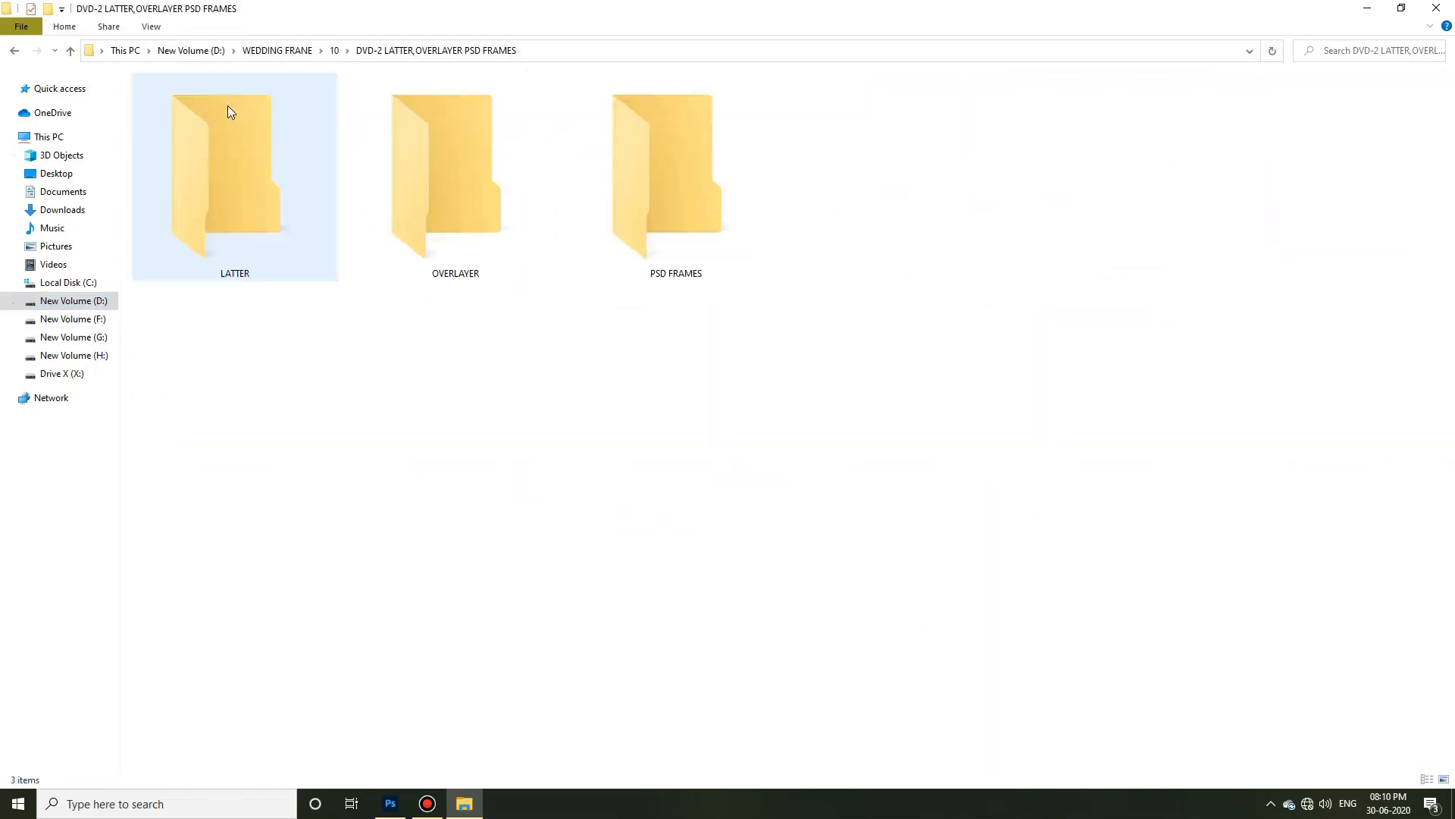
pyautogui.doubleClick(448, 152)
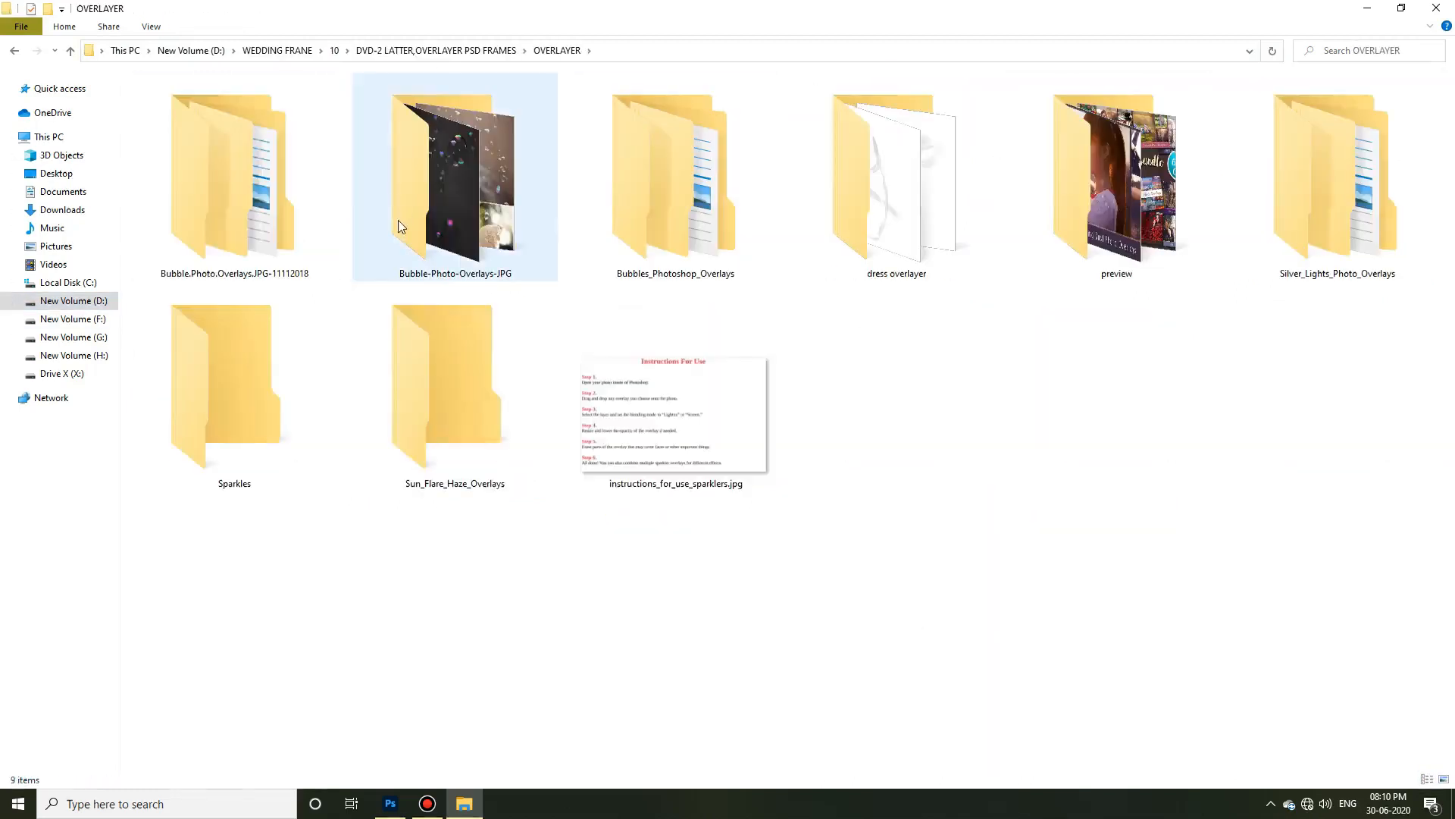
pyautogui.doubleClick(452, 389)
pyautogui.doubleClick(228, 144)
pyautogui.doubleClick(229, 144)
pyautogui.hotkey('alt', 'Left')
pyautogui.hotkey('alt', 'Left')
pyautogui.moveTo(1449, 122); pyautogui.dragTo(1453, 652)
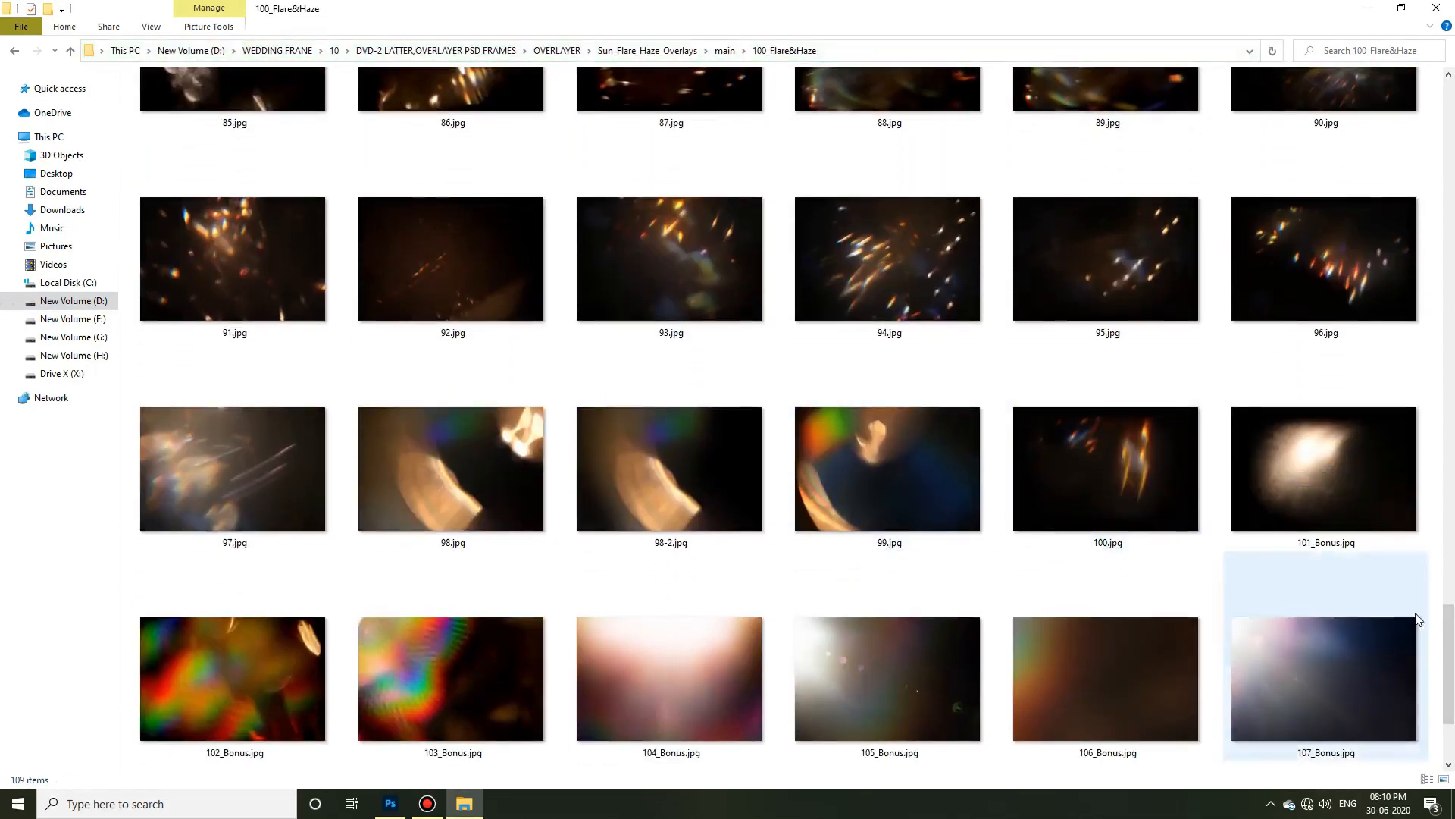
pyautogui.scroll(3, 1410, 622)
# Step: Place 94.jpg into the portrait with Screen blending and move it over the light leak at the photo's upper right corner
pyautogui.click(906, 485)
pyautogui.moveTo(906, 485); pyautogui.dragTo(742, 470)
pyautogui.click(1269, 362)
pyautogui.click(1251, 487)
pyautogui.moveTo(862, 458); pyautogui.dragTo(1056, 227)
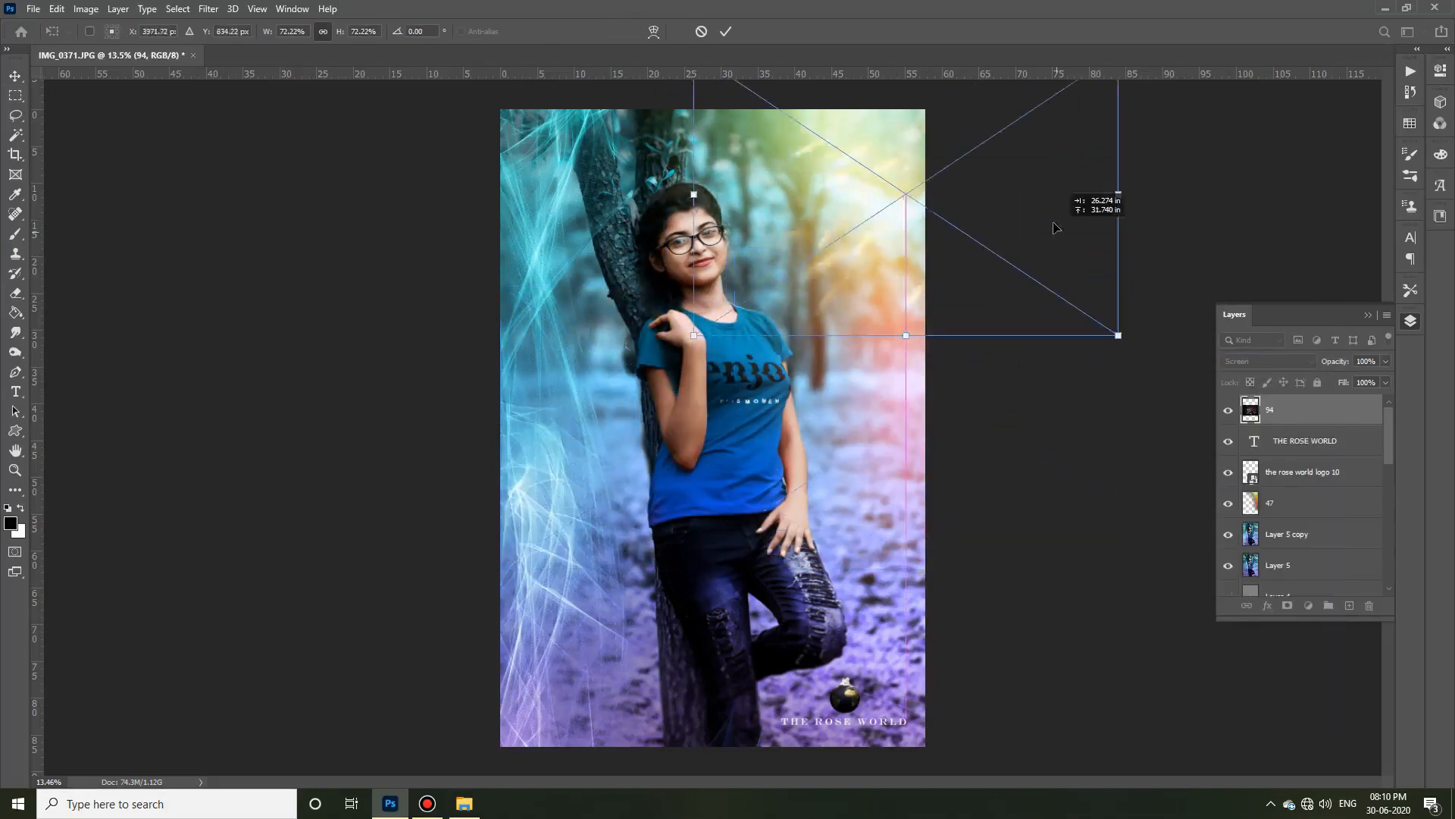
pyautogui.press('Return')
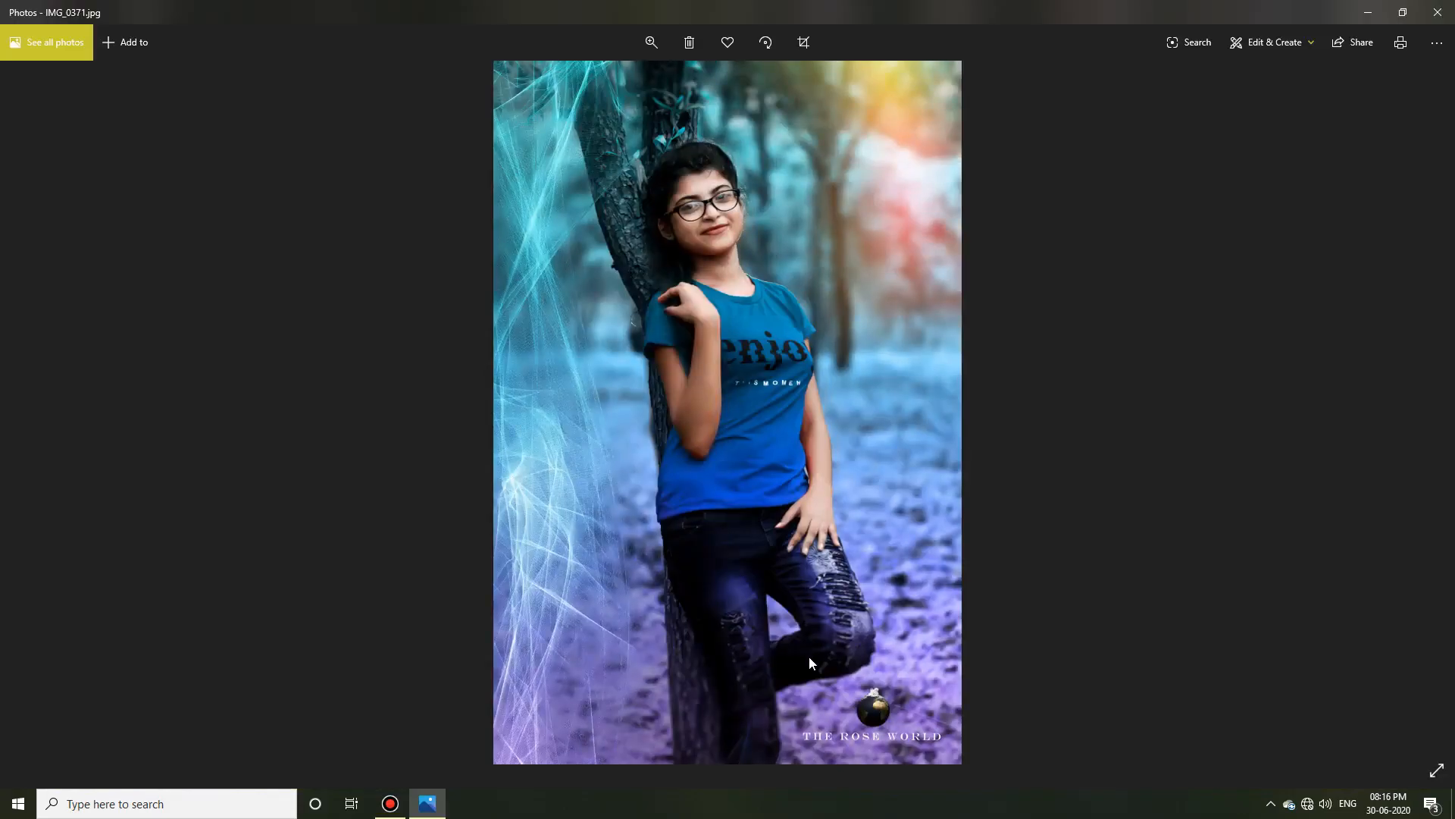
# Step: Switch to Photos and examine the finished IMG_0371.jpg close up, from the logo and jeans to the shirt
pyautogui.scroll(3, 808, 657)
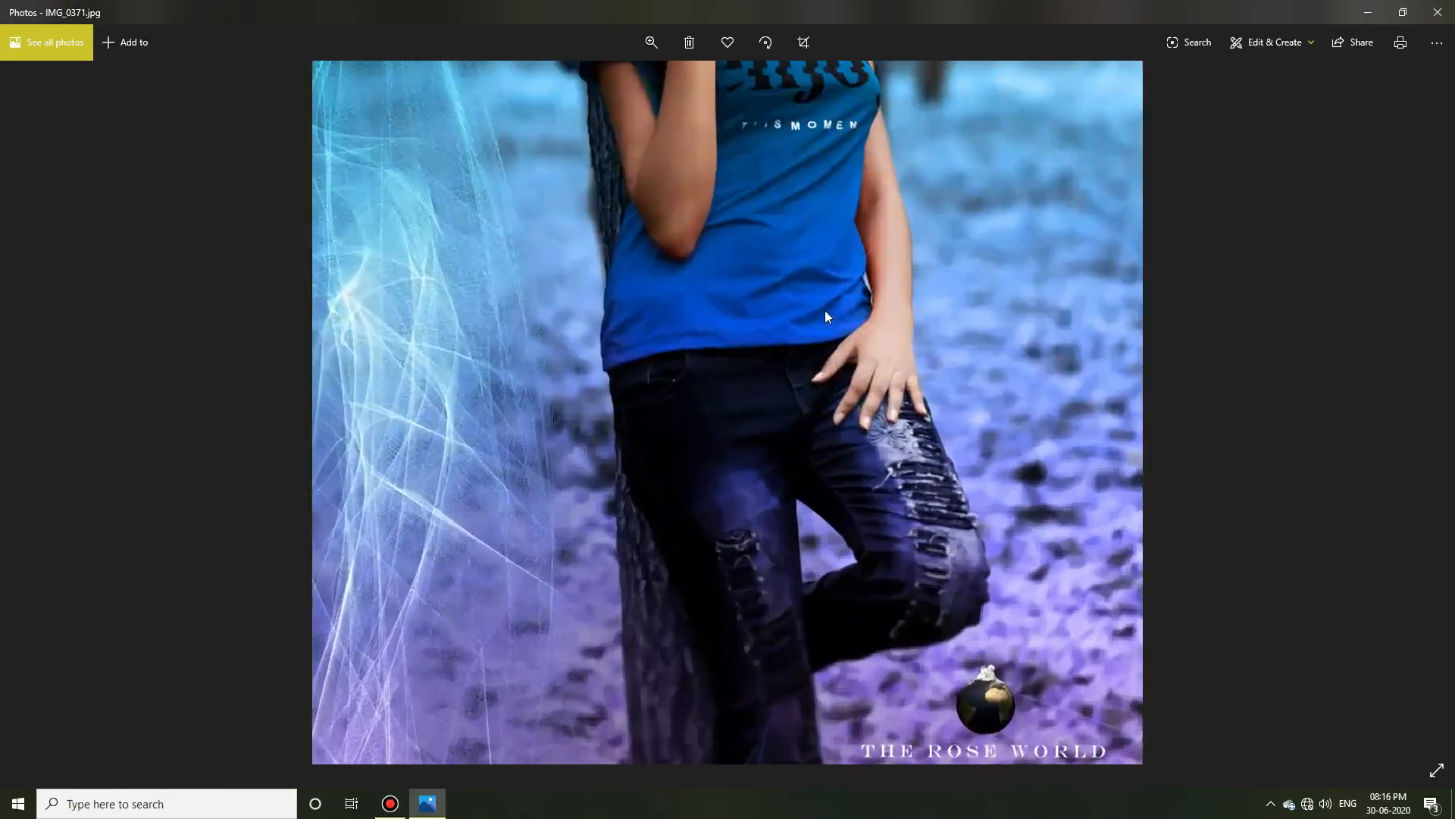
pyautogui.moveTo(825, 311); pyautogui.dragTo(865, 454)
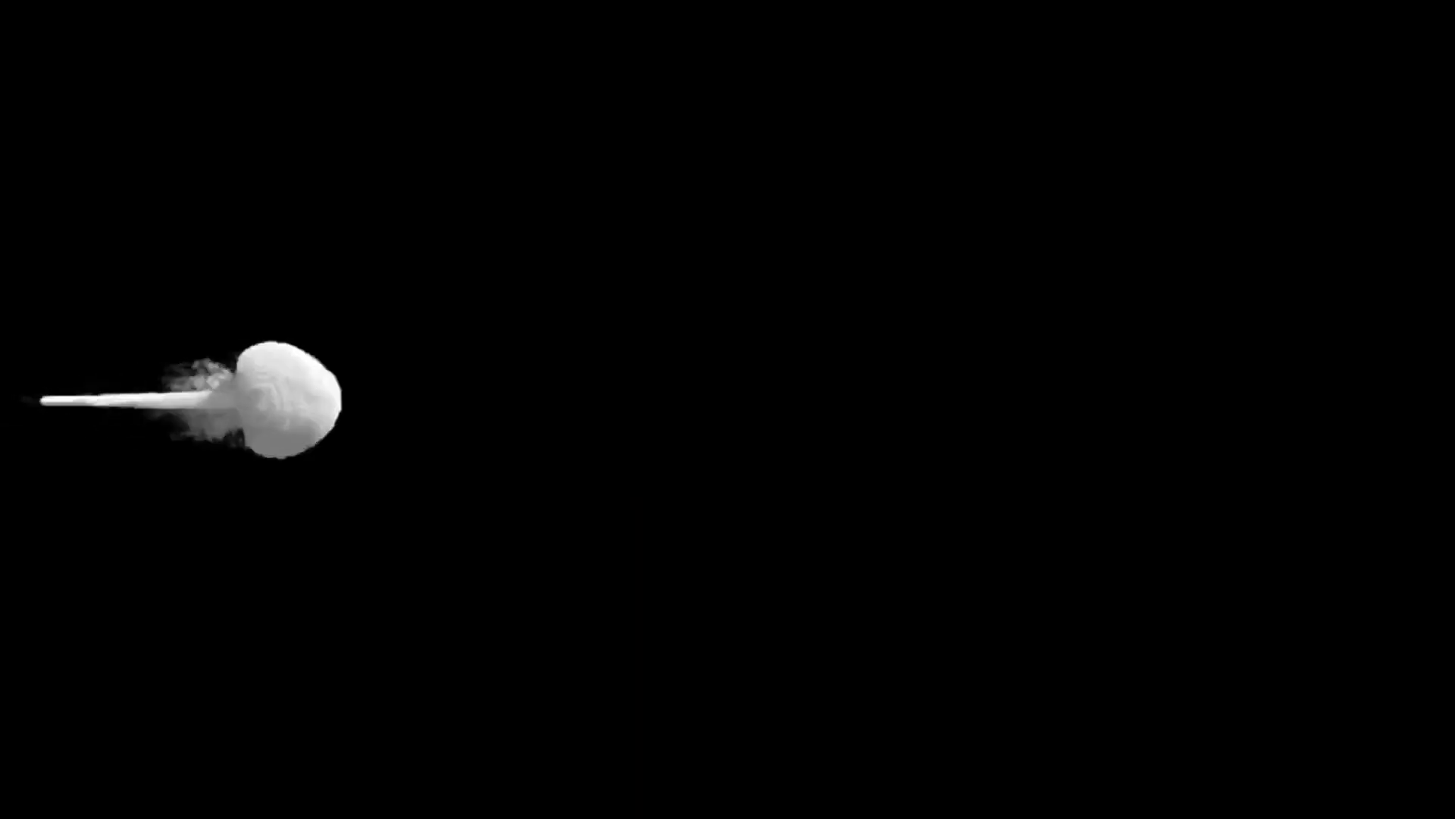